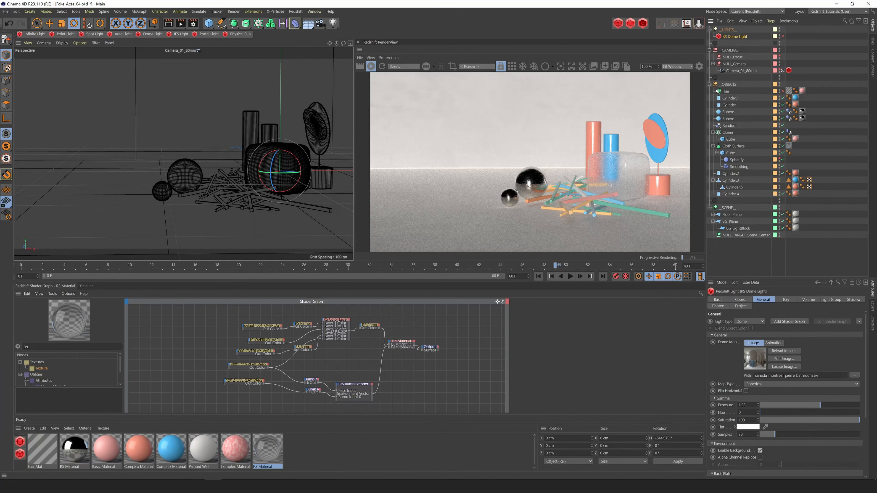
Switch to the PYCO ColorSpace Converter and set the target colorspace to ACEScg
{"action": "left_click", "coordinate": [783, 36]}
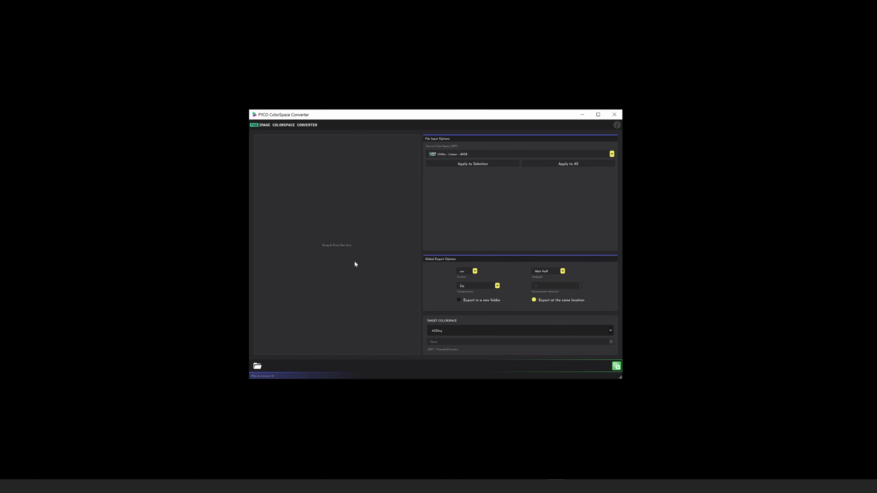
{"action": "left_click", "coordinate": [144, 480]}
{"action": "left_click", "coordinate": [606, 331]}
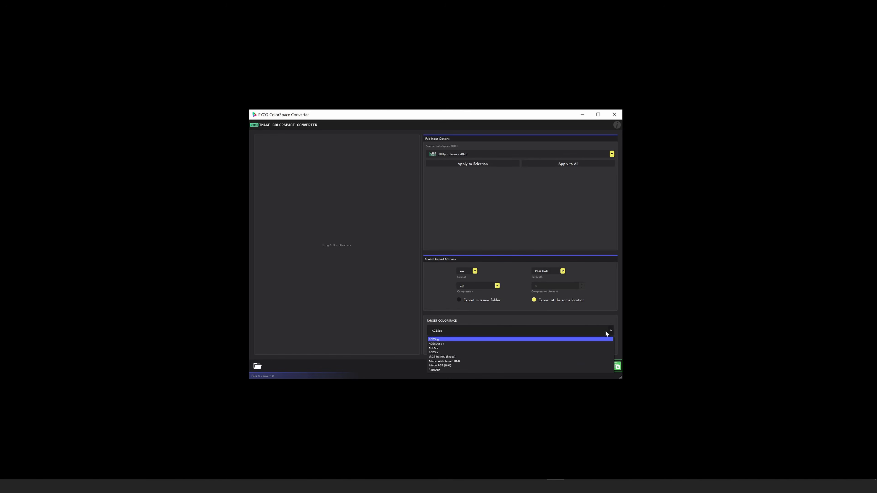
{"action": "left_click", "coordinate": [445, 339]}
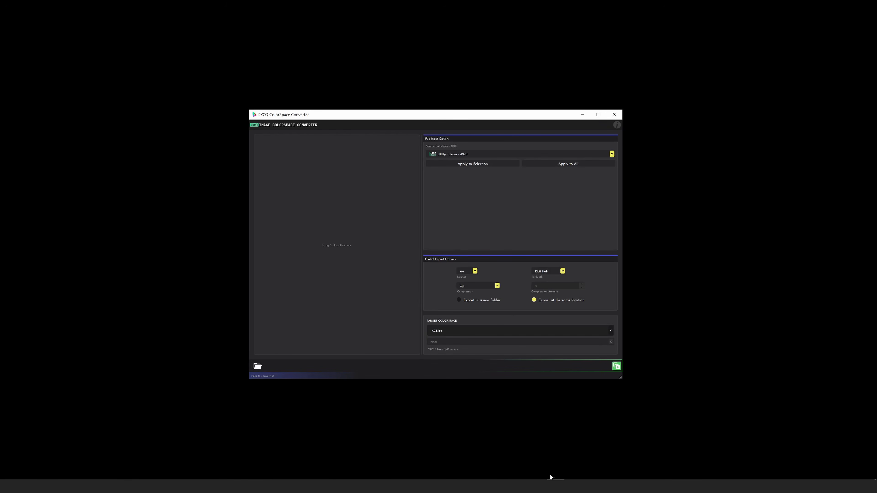
Add canada_montreal_pierre_bathroom.exr to the converter's file list and select it
{"action": "left_click", "coordinate": [544, 479]}
{"action": "left_click_drag", "start_coordinate": [241, 228], "coordinate": [338, 220]}
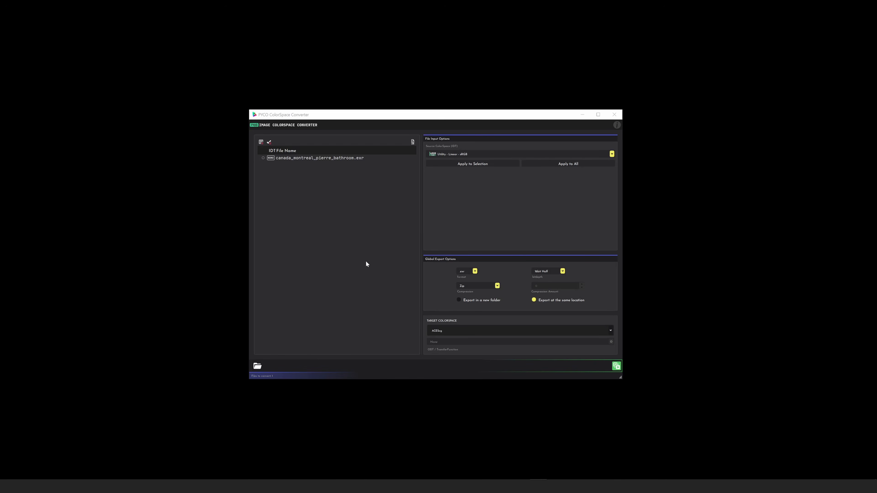
{"action": "left_click", "coordinate": [311, 158]}
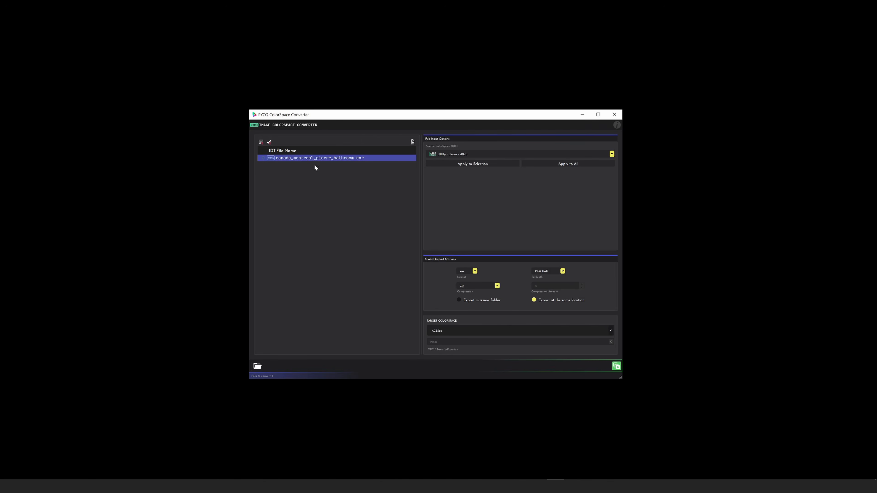
Assign Utility - Linear - sRGB as the source colorspace of the selected EXR and convert the file
{"action": "left_click", "coordinate": [593, 155]}
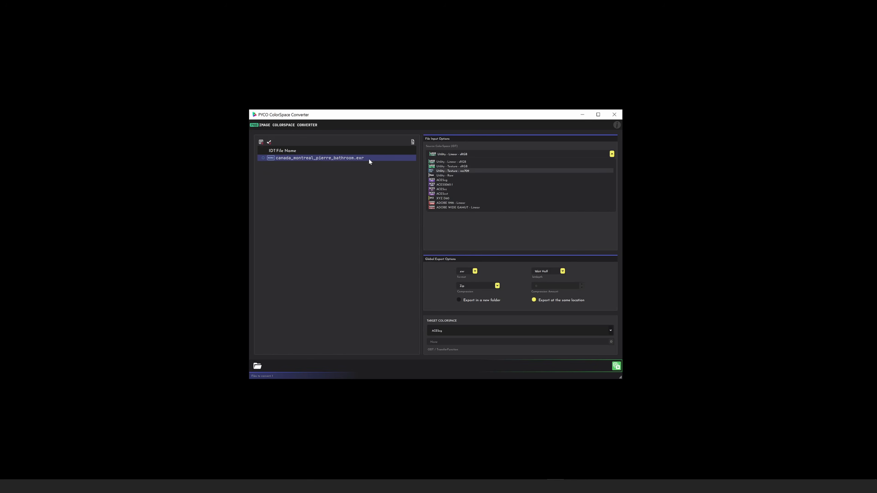
{"action": "left_click", "coordinate": [455, 162]}
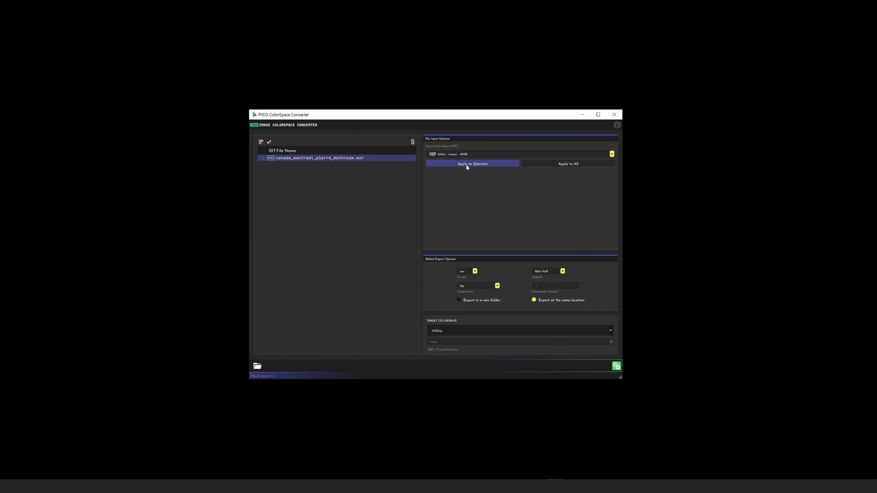
{"action": "left_click", "coordinate": [463, 164]}
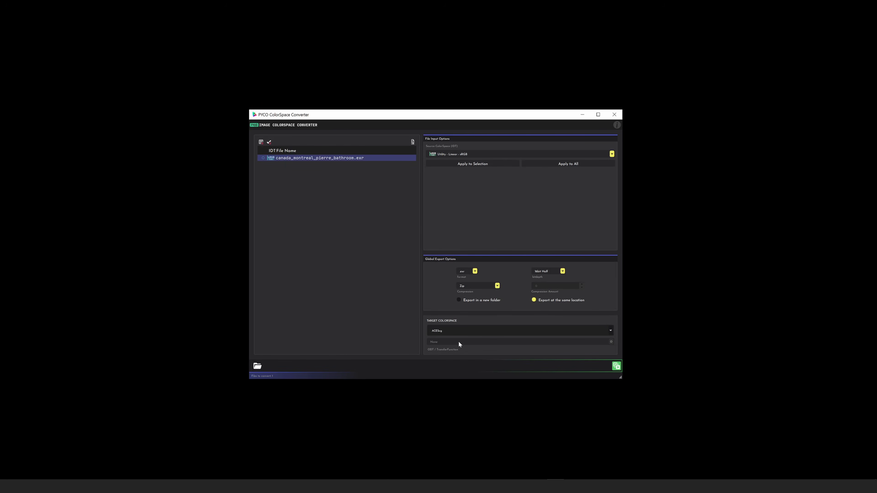
{"action": "left_click", "coordinate": [617, 366]}
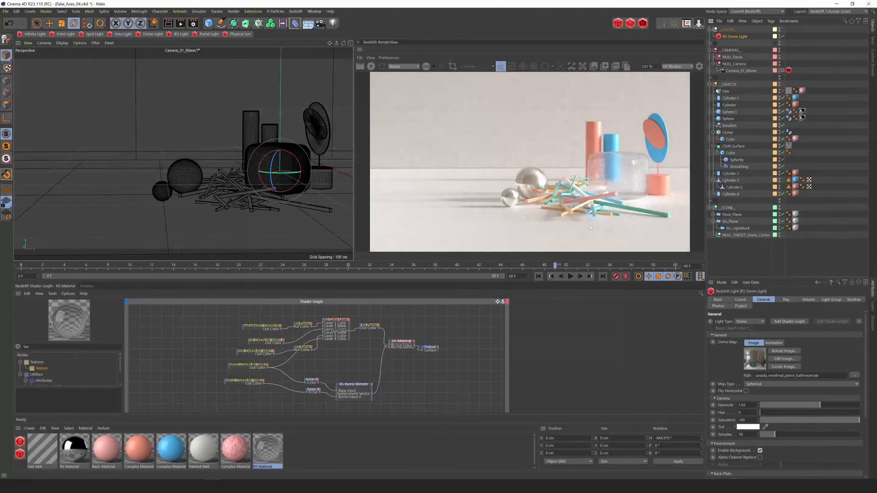
Load the converted ACEScg version of the bathroom EXR as the RS Dome Light's dome map, without copying it to the project location
{"action": "left_click", "coordinate": [855, 376]}
{"action": "left_click_drag", "start_coordinate": [128, 26], "coordinate": [322, 43]}
{"action": "key", "text": "Escape"}
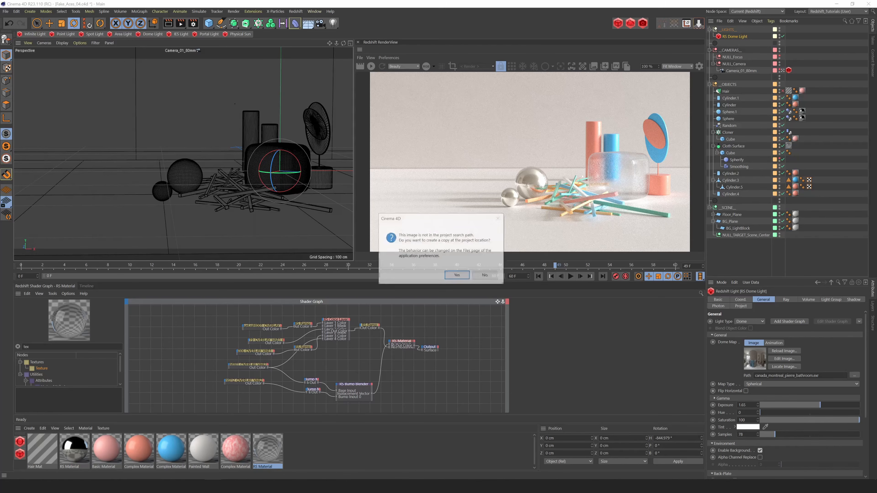
{"action": "left_click", "coordinate": [486, 276]}
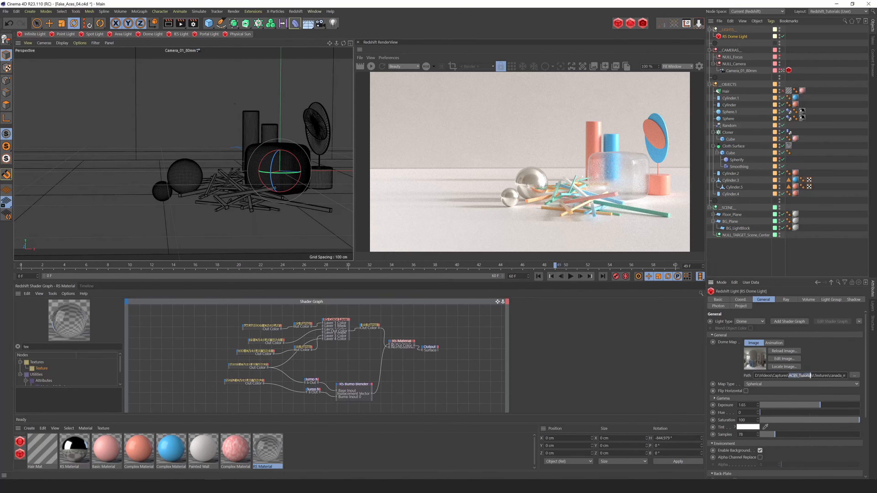
Check the dome map's file path through to the end of the file name and close the PYCO ColorSpace Converter
{"action": "left_click", "coordinate": [802, 375]}
{"action": "left_click_drag", "start_coordinate": [768, 375], "coordinate": [839, 376]}
{"action": "left_click", "coordinate": [829, 376]}
{"action": "left_click", "coordinate": [830, 376]}
{"action": "key", "text": "alt+Tab"}
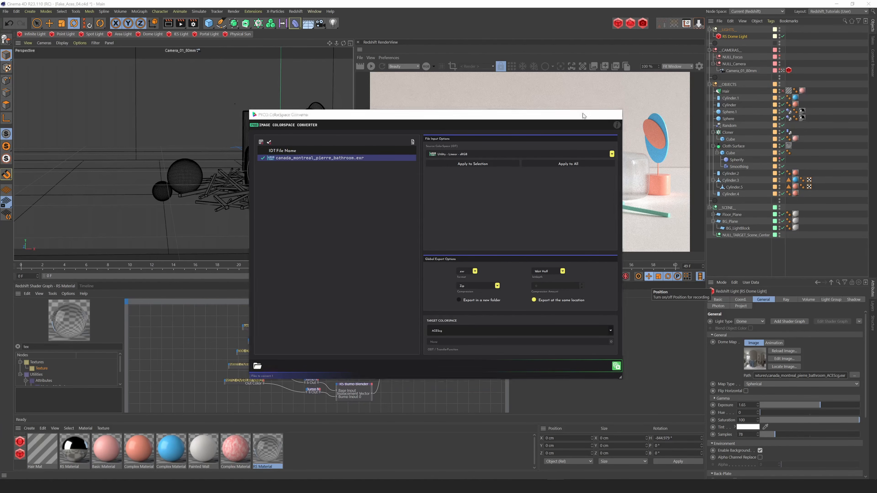
{"action": "left_click", "coordinate": [614, 115]}
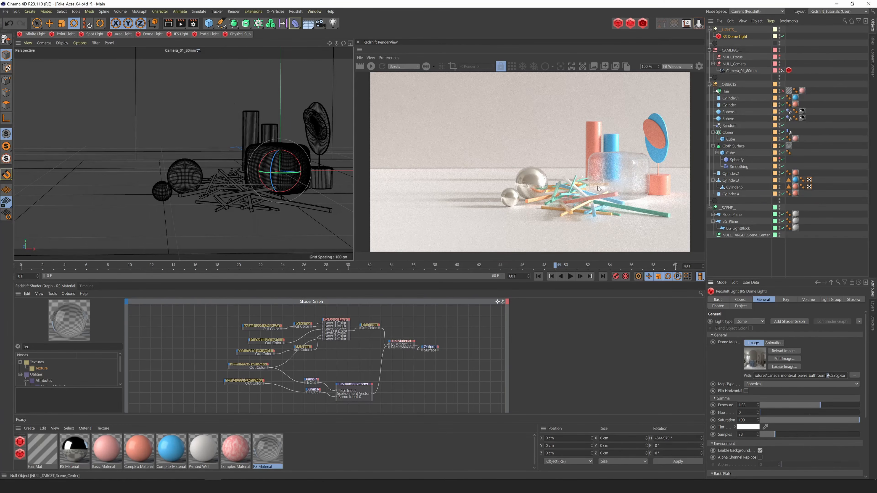
Check the RenderView's color management display settings and run the interactive render with the new dome map
{"action": "left_click", "coordinate": [699, 66]}
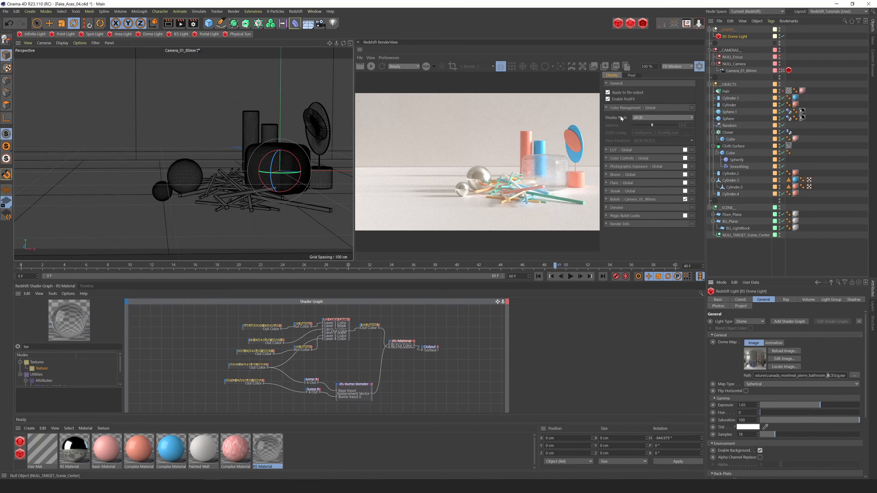
{"action": "left_click", "coordinate": [698, 66]}
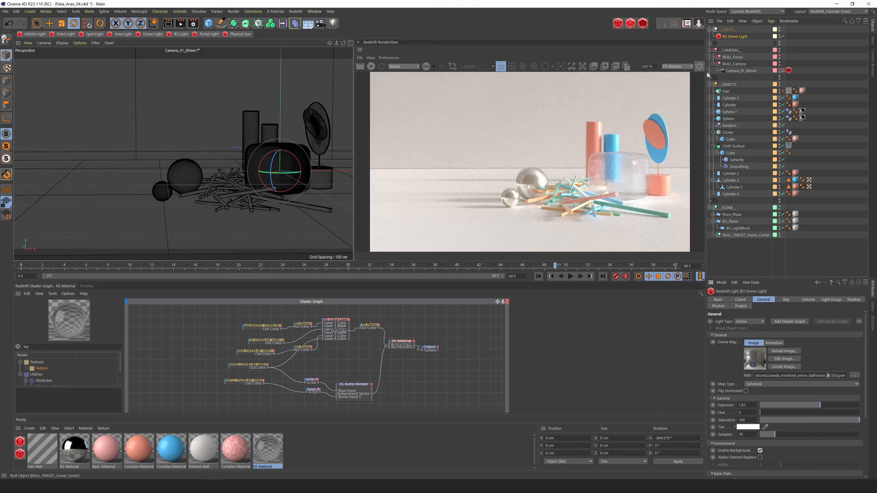
{"action": "left_click", "coordinate": [370, 66]}
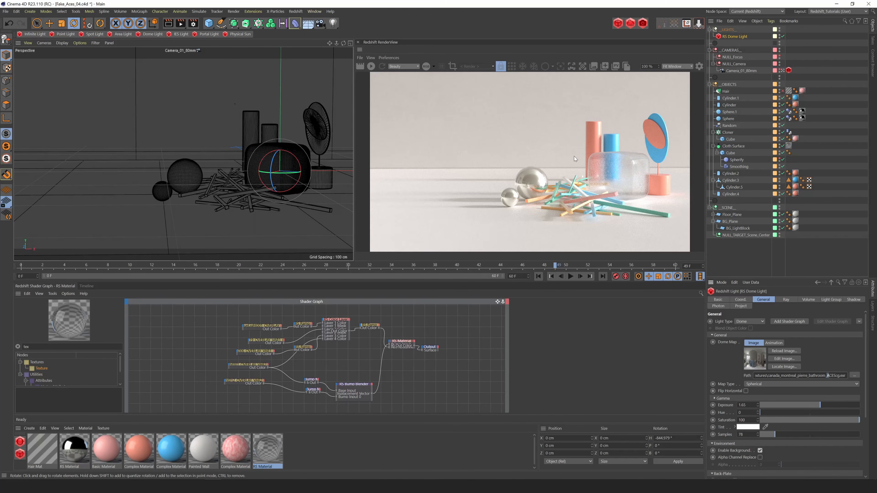
Set the RenderView's color management display mode to OCIO
{"action": "left_click", "coordinate": [701, 66]}
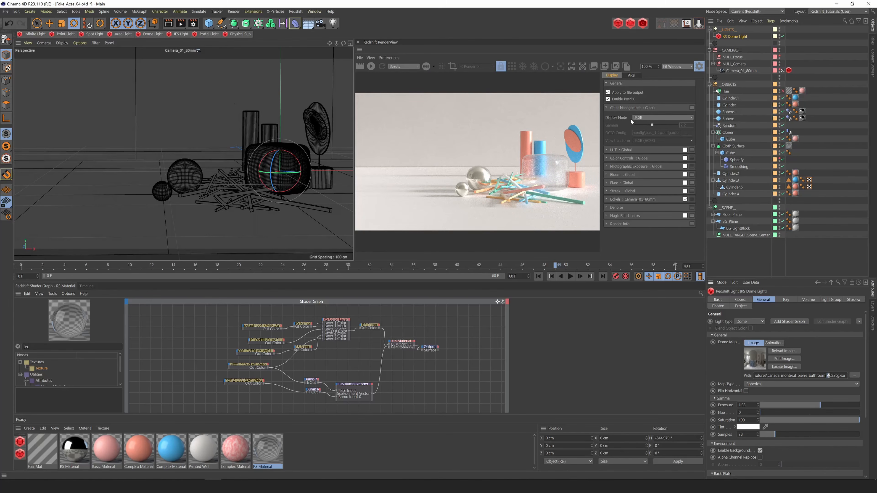
{"action": "left_click", "coordinate": [644, 117]}
{"action": "left_click", "coordinate": [636, 135]}
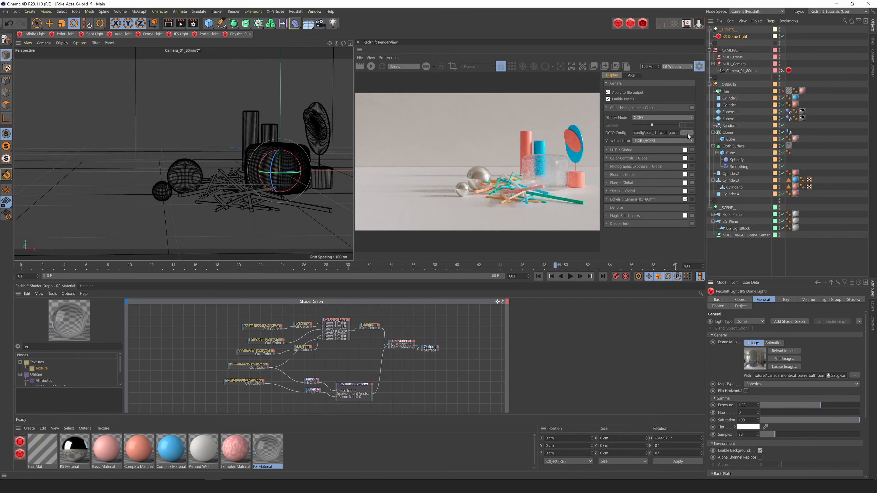
Load config.ocio from the aces_1.2 folder as the RenderView's OCIO config
{"action": "left_click_drag", "start_coordinate": [641, 133], "coordinate": [686, 134]}
{"action": "left_click", "coordinate": [685, 132]}
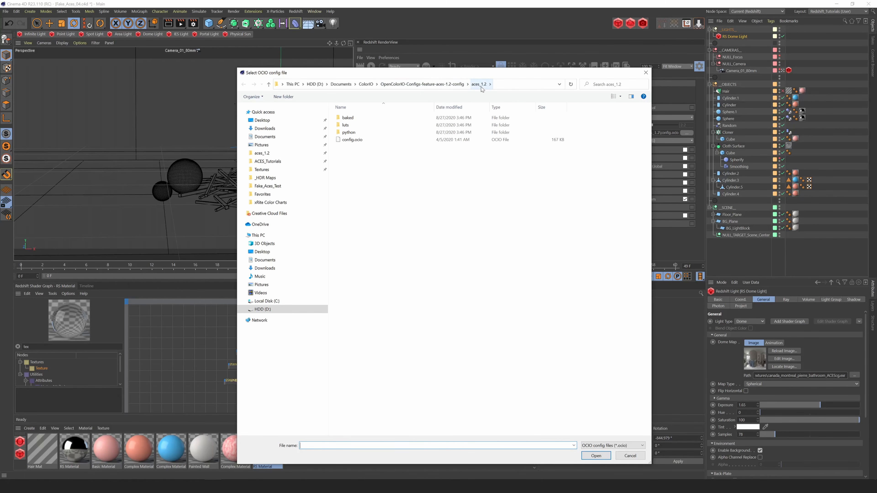
{"action": "left_click", "coordinate": [350, 142]}
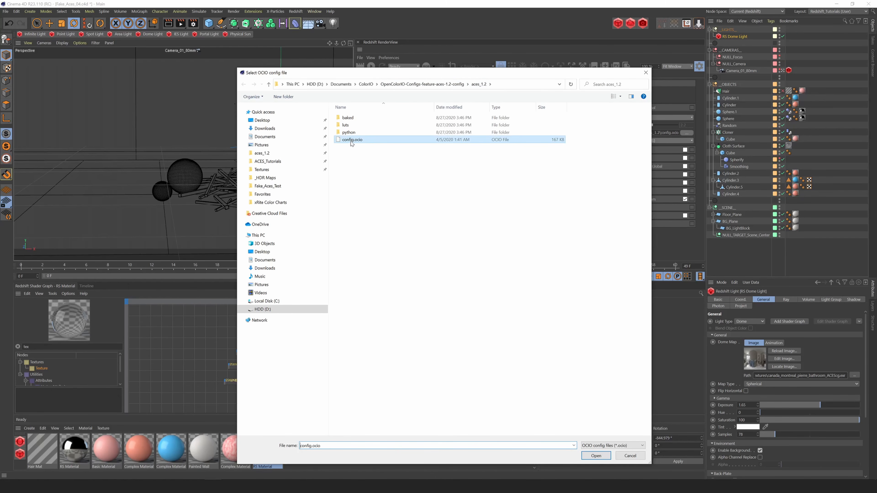
{"action": "left_click", "coordinate": [596, 456]}
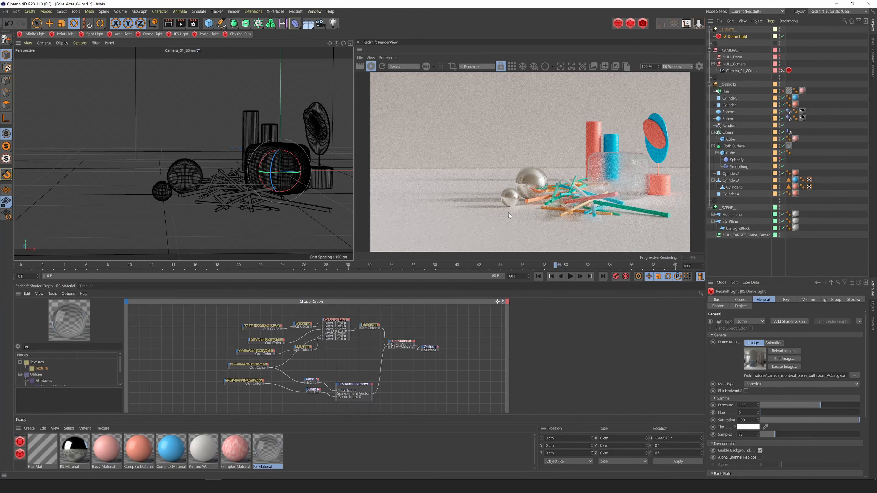
Examine the shader graphs of the coral Complex Material and the chrome RS Material, including its residue and scratch overlay texture nodes
{"action": "left_click", "coordinate": [143, 451]}
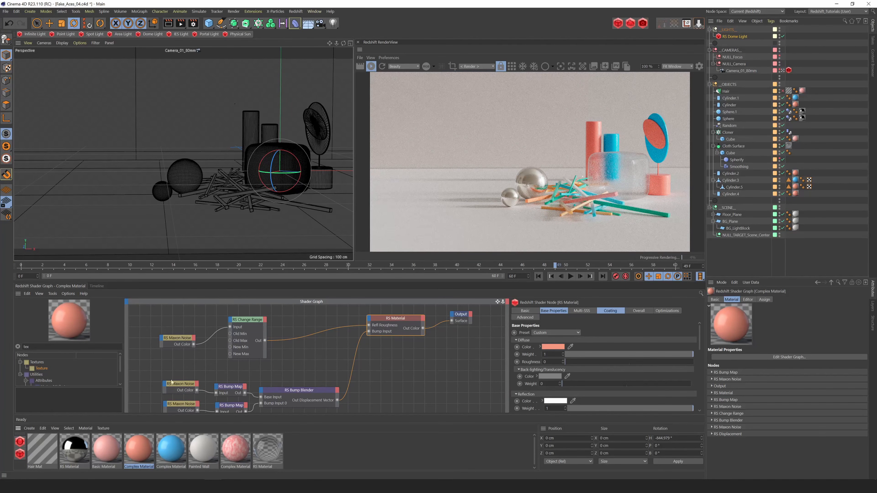
{"action": "left_click", "coordinate": [80, 452]}
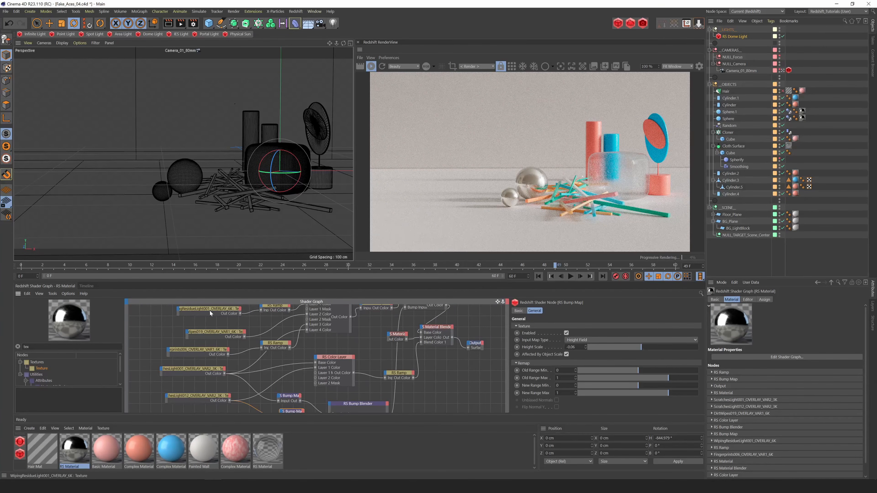
{"action": "left_click", "coordinate": [213, 309]}
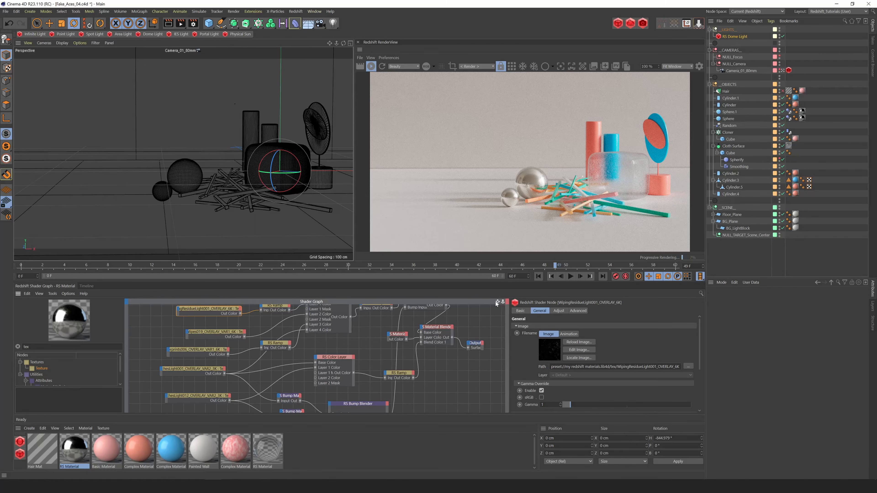
{"action": "mouse_move", "coordinate": [496, 303]}
{"action": "left_mouse_down"}
{"action": "mouse_move", "coordinate": [482, 321]}
{"action": "mouse_move", "coordinate": [496, 305]}
{"action": "mouse_move", "coordinate": [487, 282]}
{"action": "mouse_move", "coordinate": [491, 303]}
{"action": "mouse_move", "coordinate": [482, 308]}
{"action": "mouse_move", "coordinate": [491, 310]}
{"action": "left_mouse_up"}
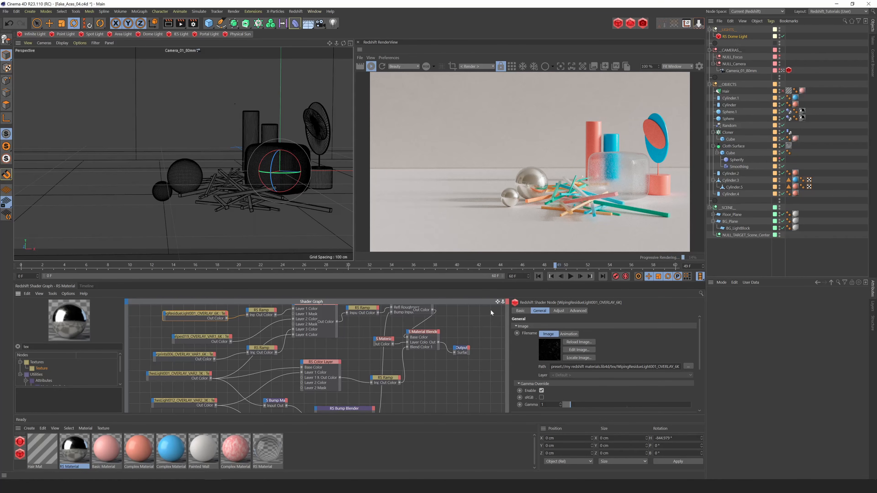
{"action": "left_click_drag", "start_coordinate": [499, 305], "coordinate": [453, 269]}
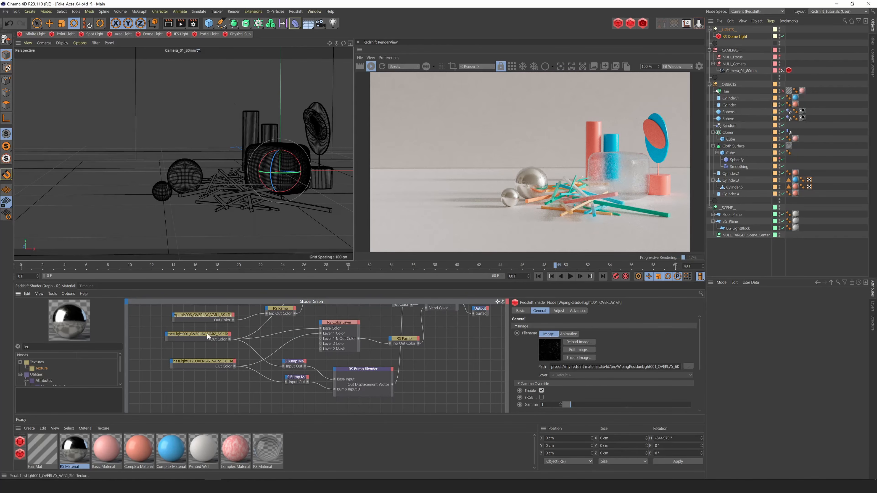
{"action": "left_click_drag", "start_coordinate": [207, 334], "coordinate": [188, 335]}
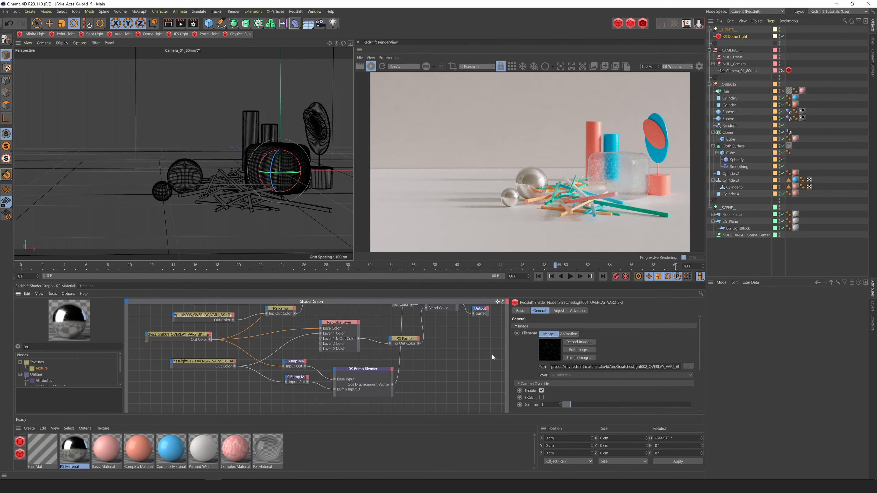
{"action": "left_click", "coordinate": [141, 453]}
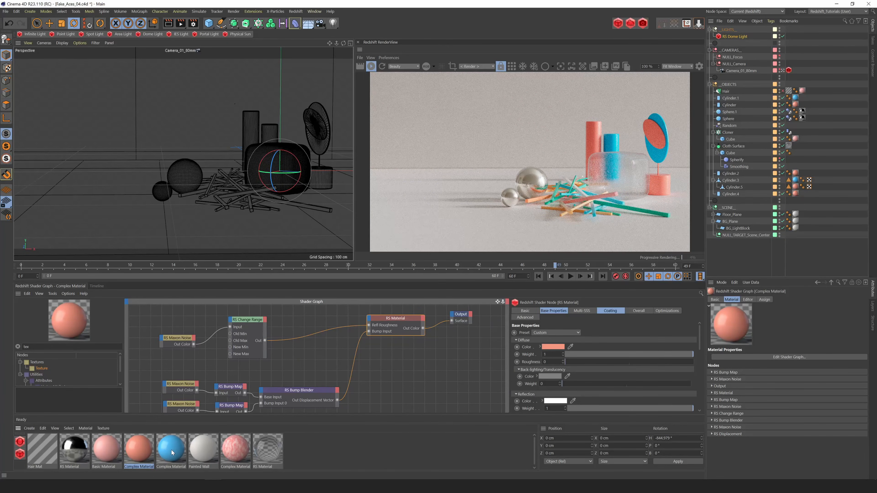
{"action": "left_click", "coordinate": [111, 448]}
{"action": "left_click", "coordinate": [76, 449]}
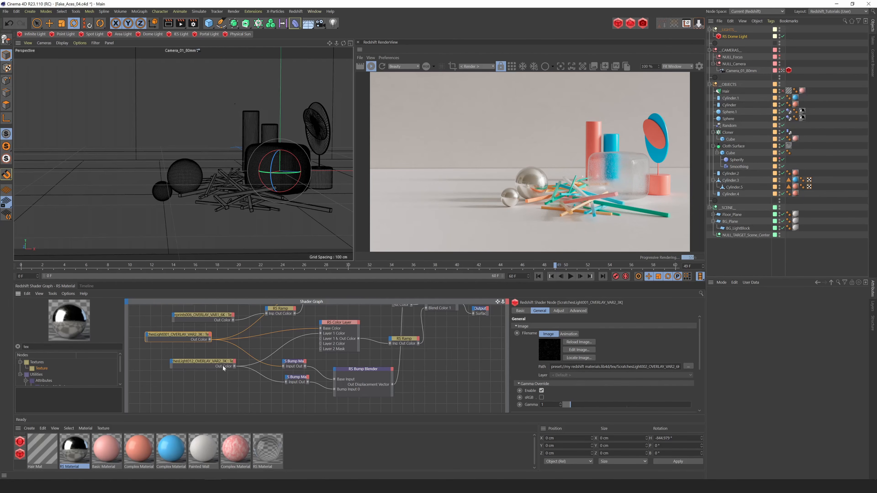
{"action": "left_click_drag", "start_coordinate": [497, 301], "coordinate": [491, 331]}
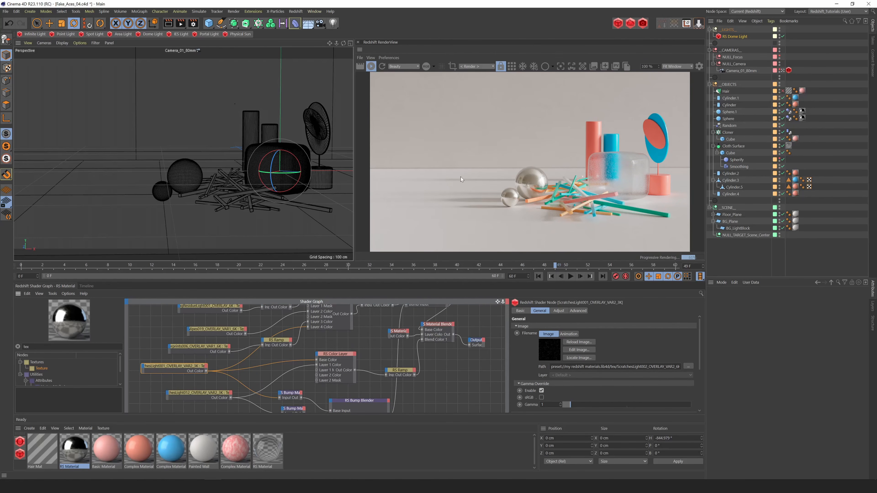
Stop the interactive render and close the cactus yard photo
{"action": "left_click", "coordinate": [374, 70]}
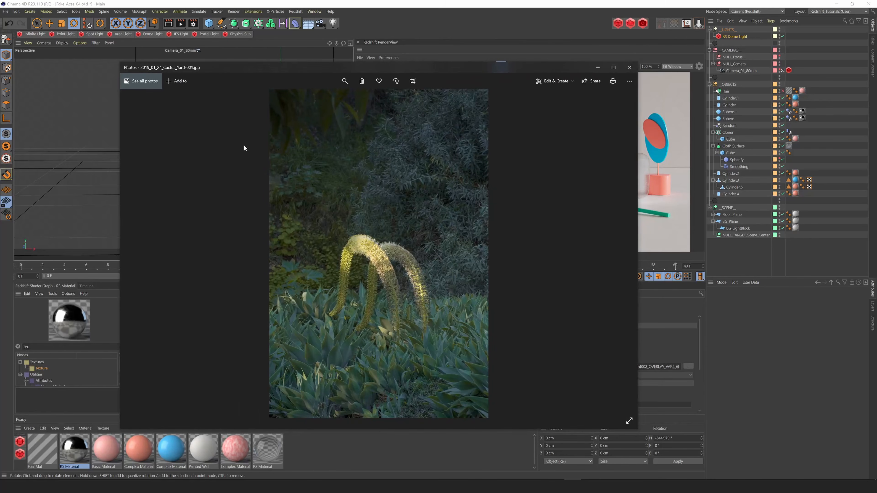
{"action": "left_click", "coordinate": [629, 67]}
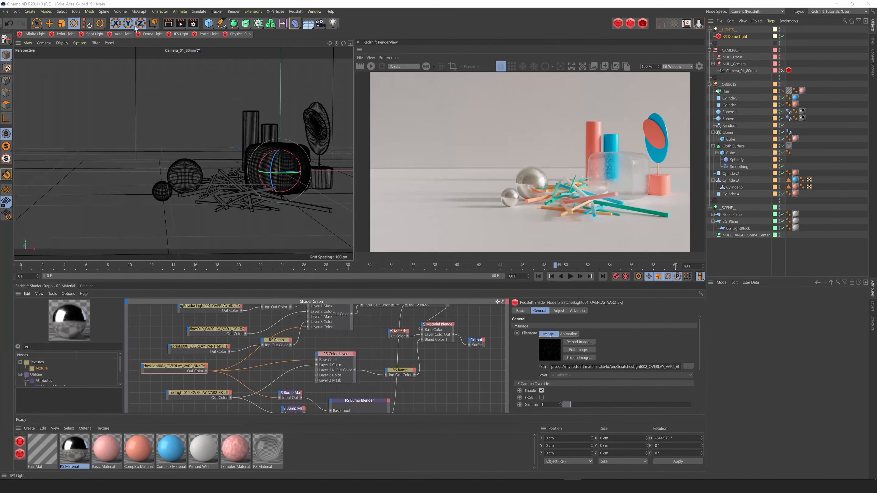
Add a plane primitive to the scene, set its orientation to -Z and activate the Scale tool
{"action": "left_click", "coordinate": [208, 23]}
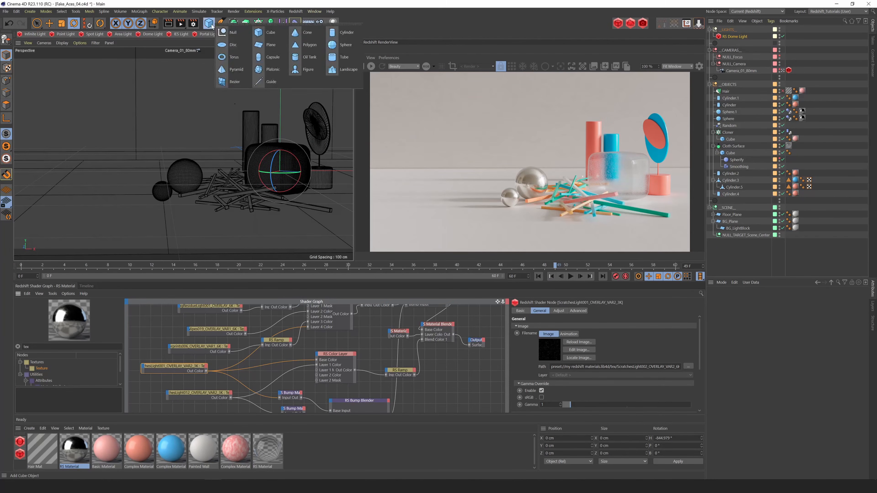
{"action": "left_click", "coordinate": [266, 49]}
{"action": "left_click", "coordinate": [756, 345]}
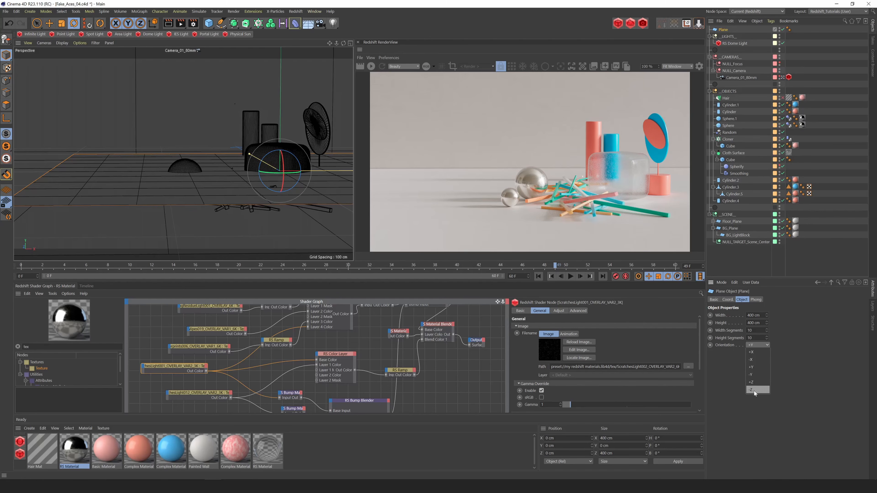
{"action": "left_click", "coordinate": [754, 390]}
{"action": "key", "text": "t"}
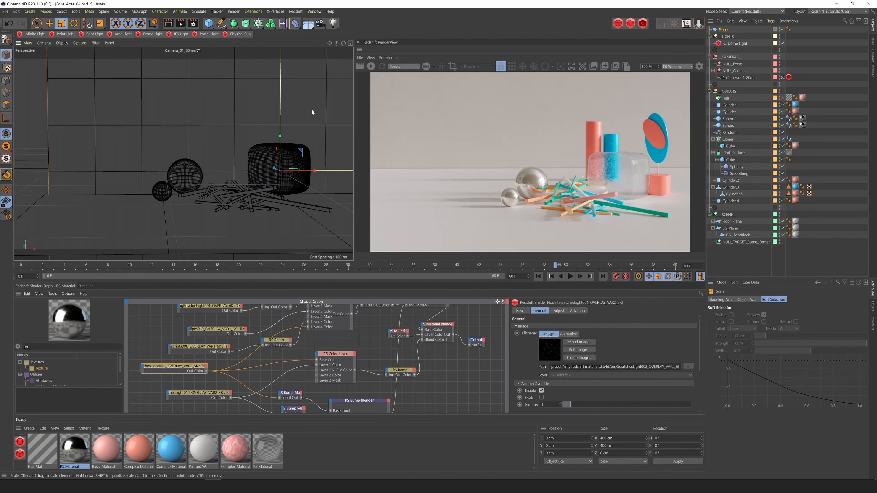
Shrink the plane and place it beside the spheres on the empty side of the scene, at about X -142 cm, Y 15 cm
{"action": "left_click_drag", "start_coordinate": [311, 109], "coordinate": [180, 128]}
{"action": "key", "text": "e"}
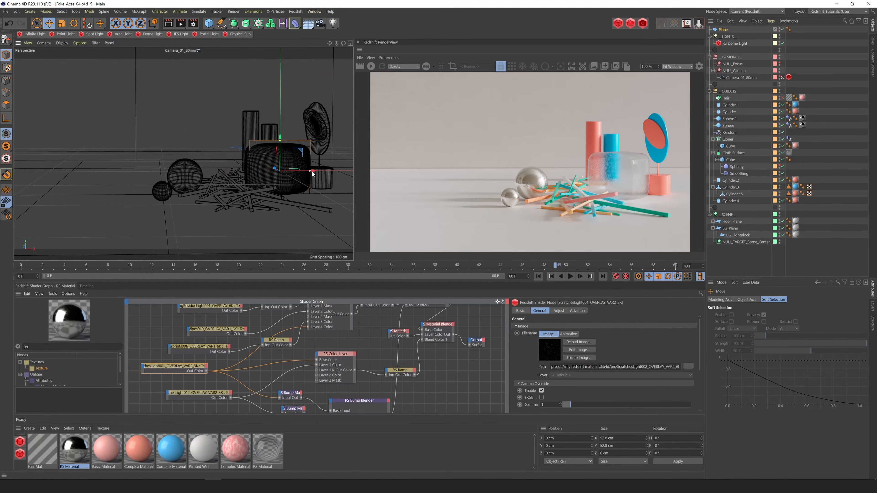
{"action": "left_click_drag", "start_coordinate": [311, 173], "coordinate": [250, 175]}
{"action": "key", "text": "ctrl+z"}
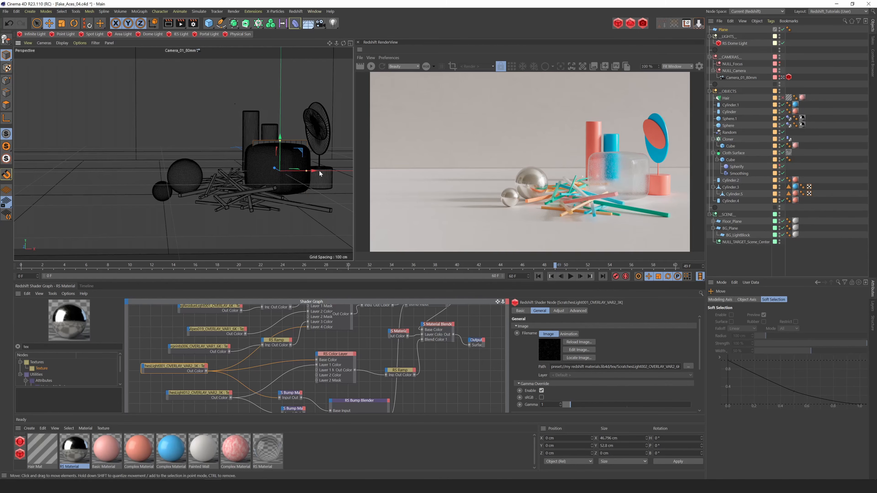
{"action": "left_click_drag", "start_coordinate": [307, 172], "coordinate": [110, 114]}
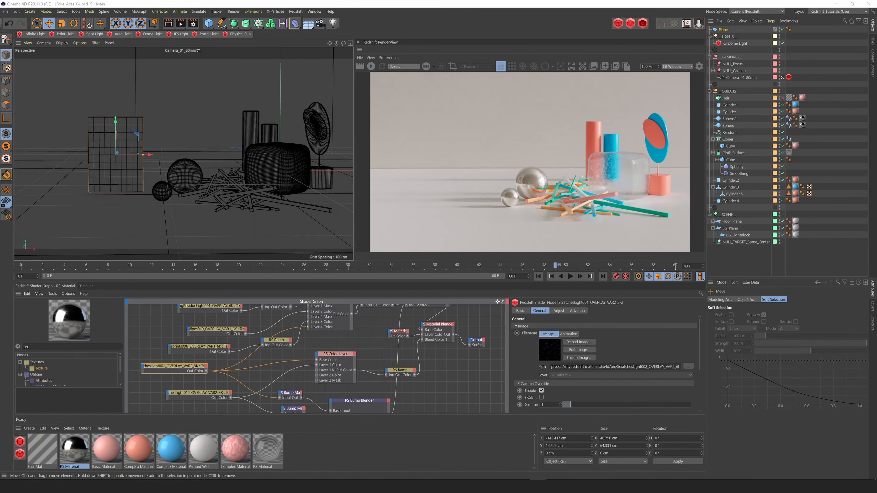
Set the plane's width to 37.79 cm and its height to 56.69 cm
{"action": "left_click", "coordinate": [723, 30]}
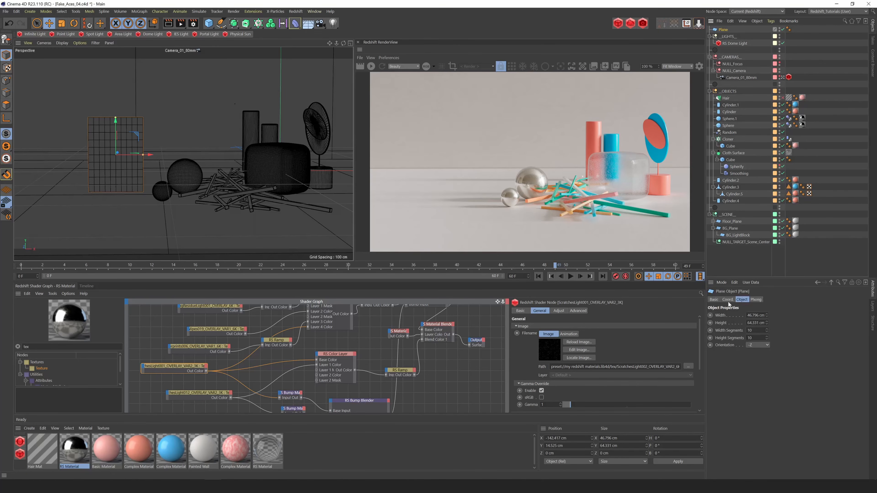
{"action": "left_click", "coordinate": [756, 315]}
{"action": "type", "text": "1"}
{"action": "key", "text": "Tab"}
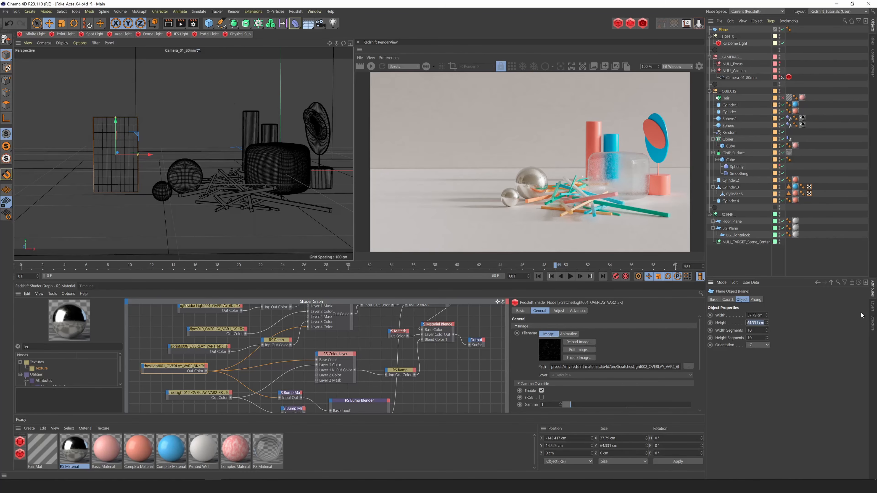
{"action": "type", "text": "56.69"}
{"action": "key", "text": "Return"}
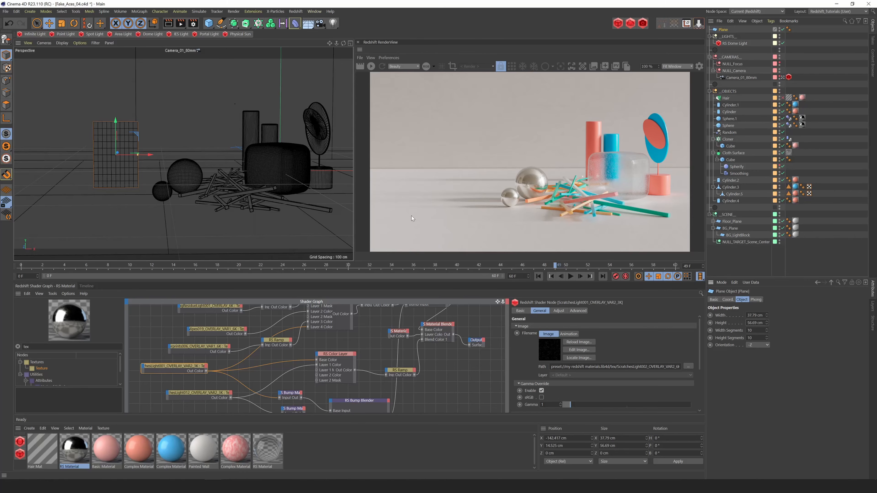
Lower the plane to the floor, at about Y 7 cm, and rotate it to about 39° heading and -16° pitch
{"action": "left_click_drag", "start_coordinate": [115, 126], "coordinate": [117, 131]}
{"action": "key", "text": "r"}
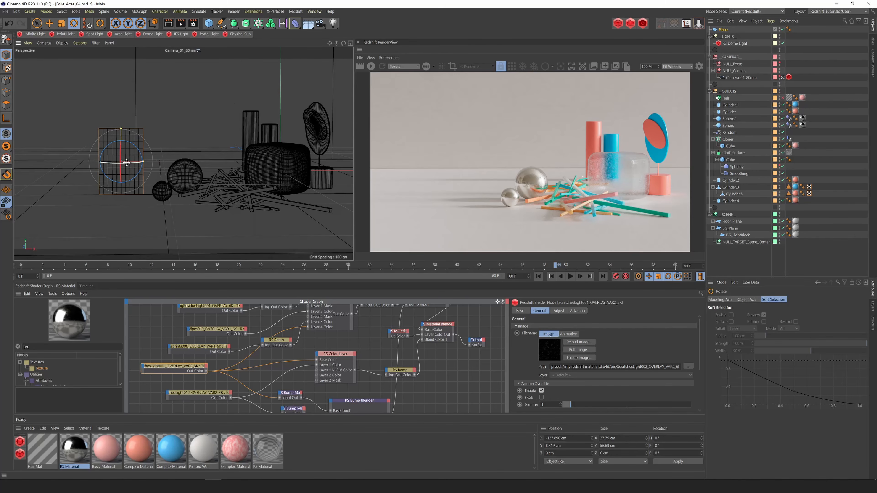
{"action": "mouse_move", "coordinate": [127, 163]}
{"action": "left_mouse_down"}
{"action": "mouse_move", "coordinate": [158, 157]}
{"action": "mouse_move", "coordinate": [129, 148]}
{"action": "left_mouse_up"}
{"action": "key", "text": "ctrl+z"}
{"action": "key", "text": "e"}
{"action": "left_click_drag", "start_coordinate": [115, 128], "coordinate": [117, 130]}
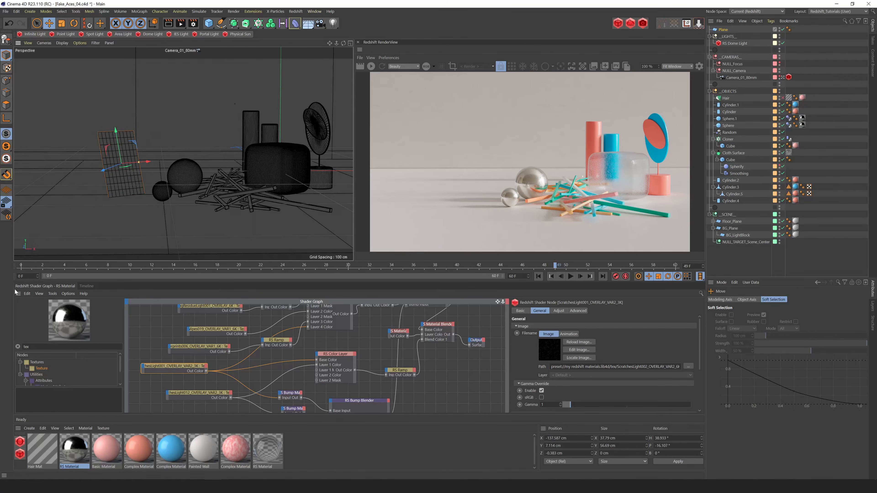
Create a new RS Material and add a texture node to its shader graph
{"action": "left_click", "coordinate": [19, 441]}
{"action": "left_click", "coordinate": [61, 399]}
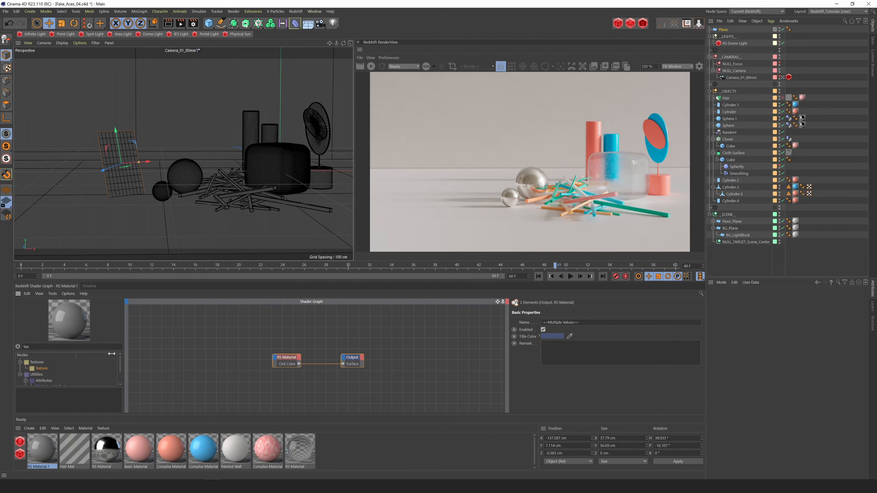
{"action": "left_click_drag", "start_coordinate": [41, 368], "coordinate": [223, 359]}
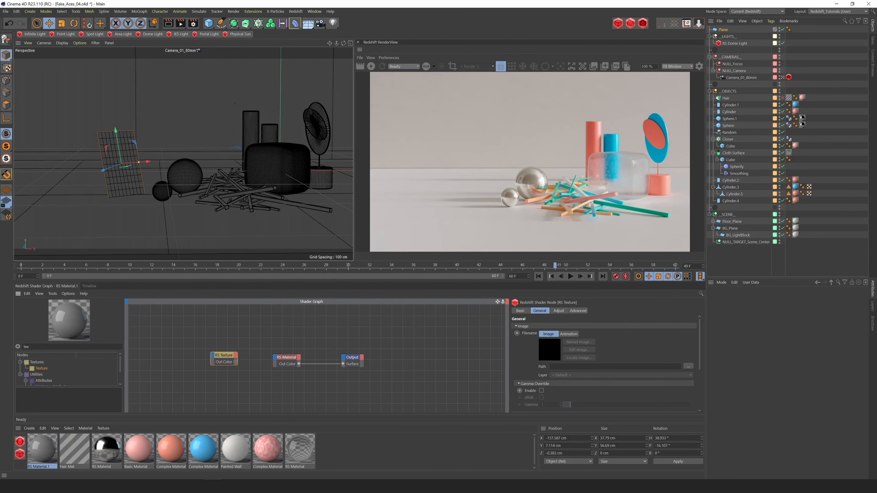
Load 2019_01_24_Cactus_Yard-001.jpg into the texture node without copying it to the project, and connect the node to the material's Diffuse Color
{"action": "left_click_drag", "start_coordinate": [0, 155], "coordinate": [575, 372]}
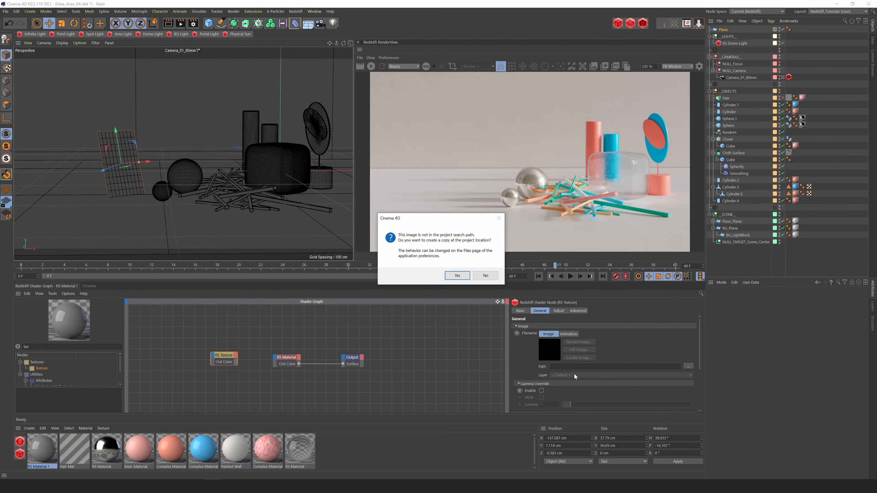
{"action": "left_click", "coordinate": [486, 276]}
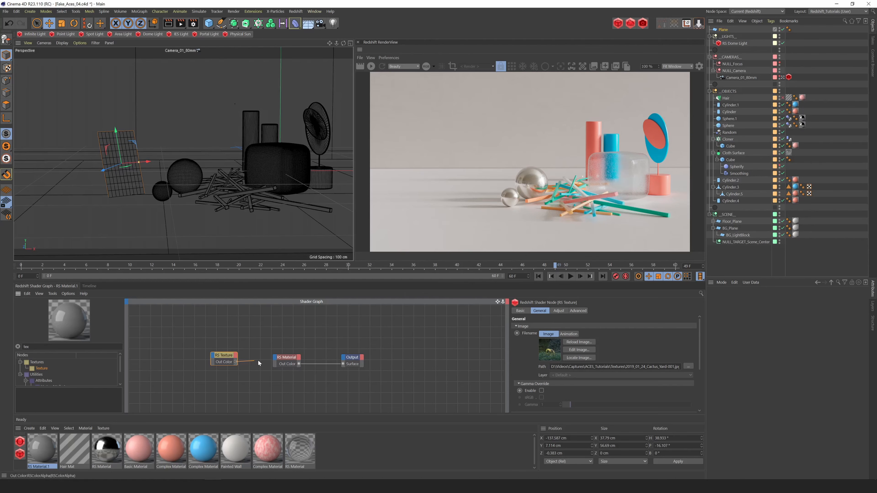
{"action": "left_click_drag", "start_coordinate": [258, 361], "coordinate": [277, 358]}
{"action": "mouse_move", "coordinate": [356, 363]}
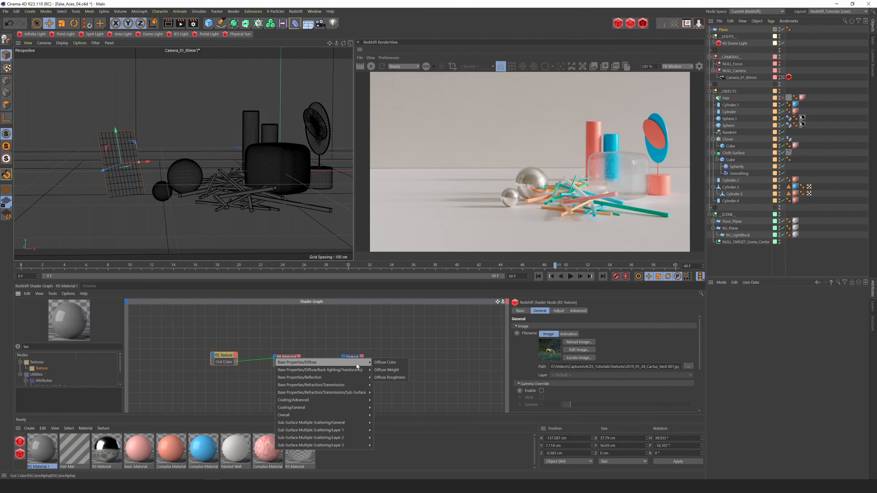
{"action": "left_click", "coordinate": [389, 363]}
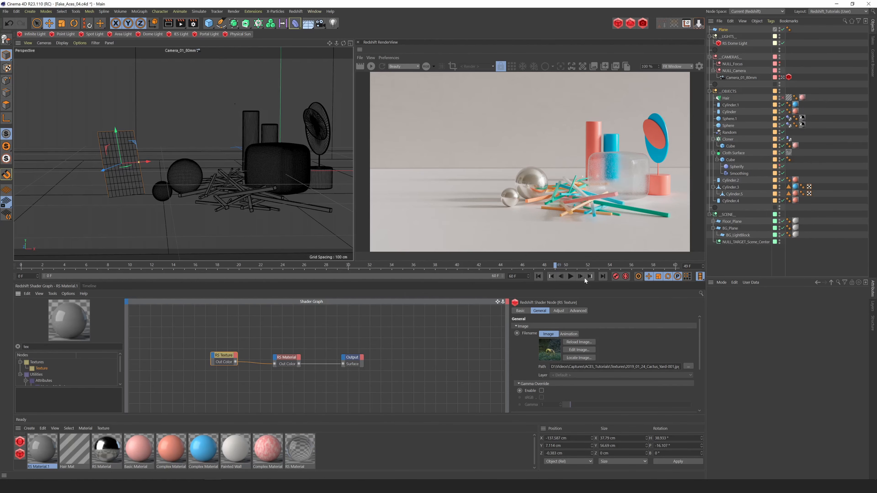
With the interactive render running, apply the cactus material to the plane inside the objects group and set the material's Reflection weight to 0
{"action": "left_click", "coordinate": [371, 67]}
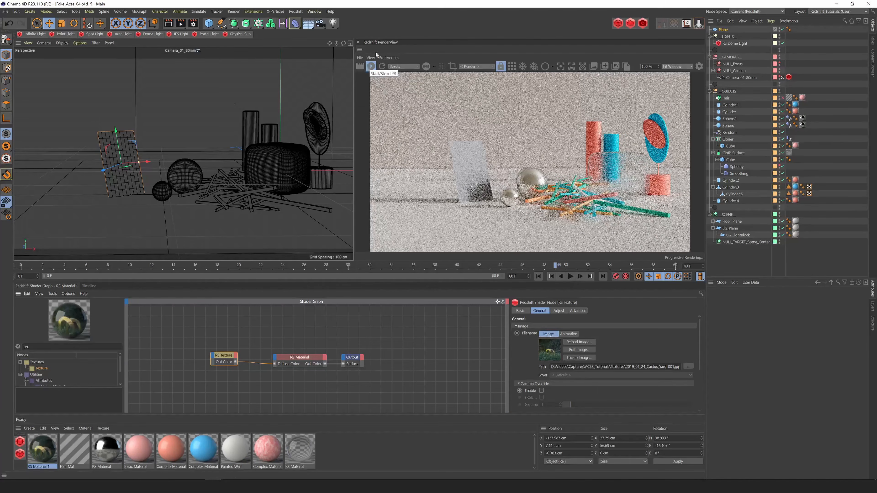
{"action": "left_click_drag", "start_coordinate": [725, 175], "coordinate": [733, 95]}
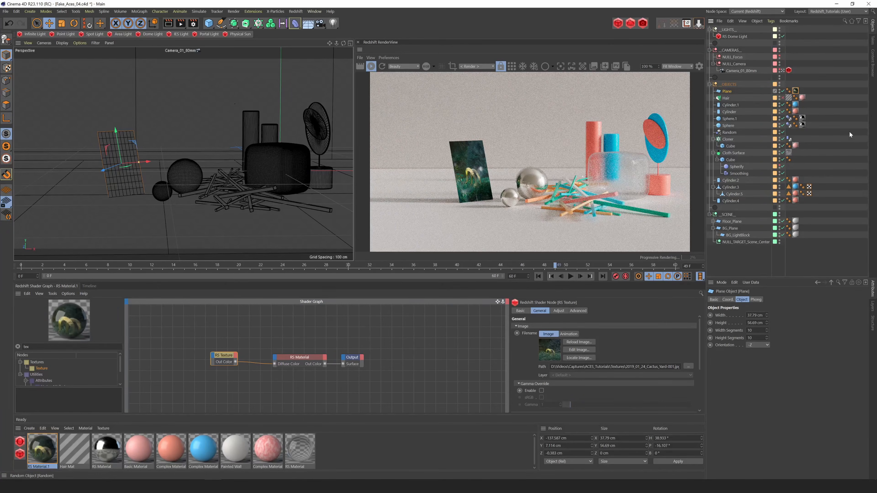
{"action": "left_click_drag", "start_coordinate": [297, 359], "coordinate": [286, 358]}
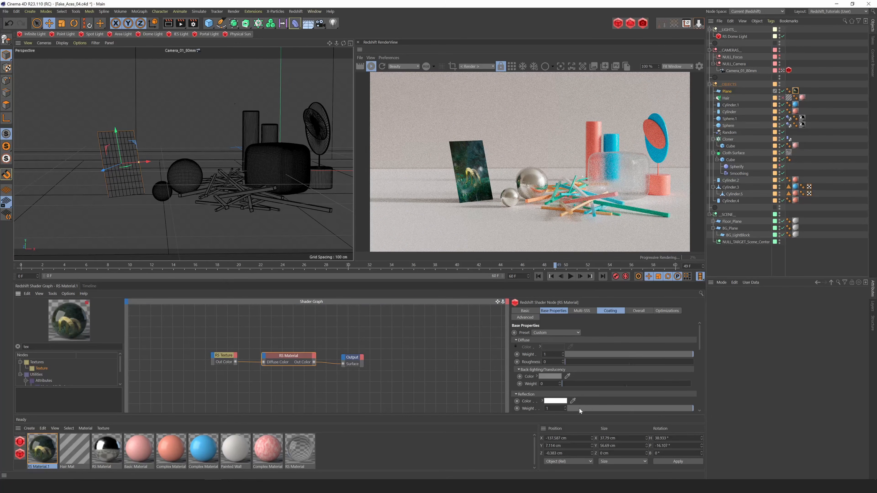
{"action": "left_click_drag", "start_coordinate": [636, 407], "coordinate": [562, 408]}
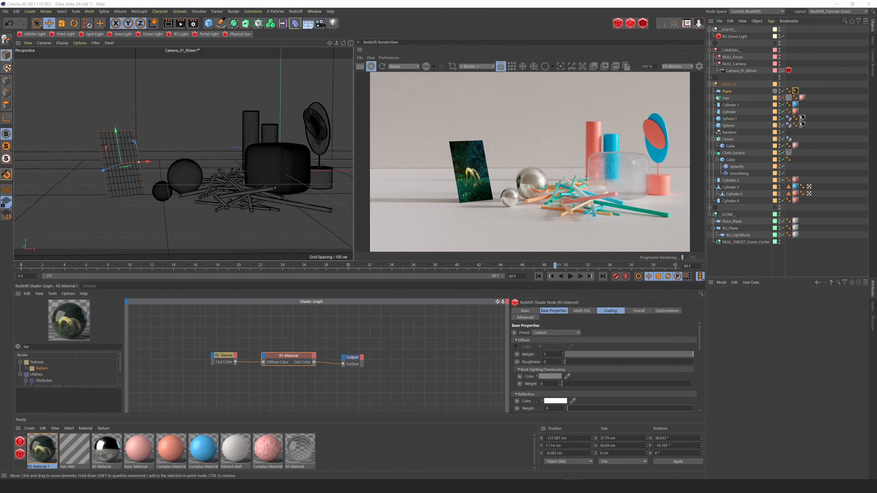
Compare the original 2019_01_24_Cactus_Yard-001.jpg photo with the textured plane in the render
{"action": "left_click_drag", "start_coordinate": [0, 54], "coordinate": [218, 60]}
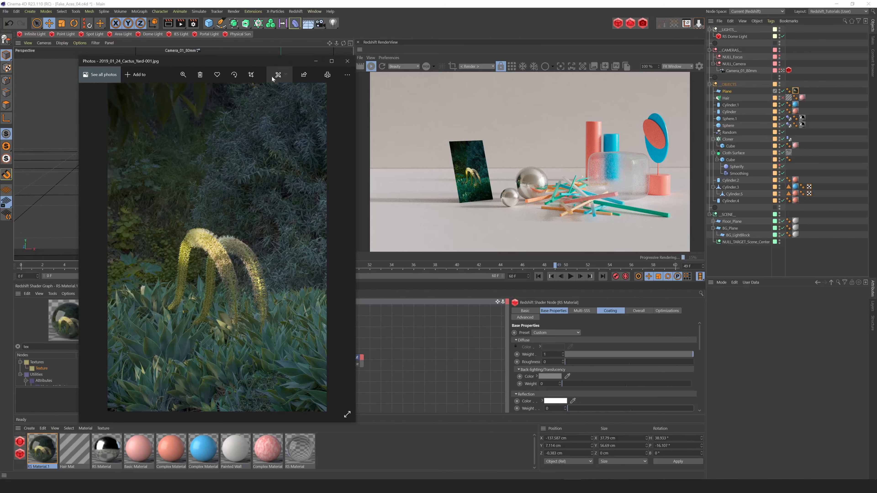
{"action": "left_click_drag", "start_coordinate": [275, 59], "coordinate": [355, 67]}
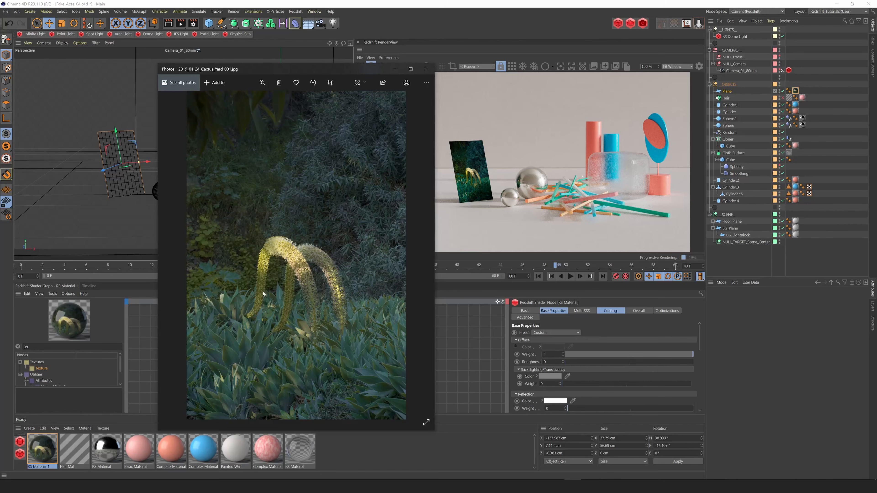
{"action": "left_click", "coordinate": [395, 69]}
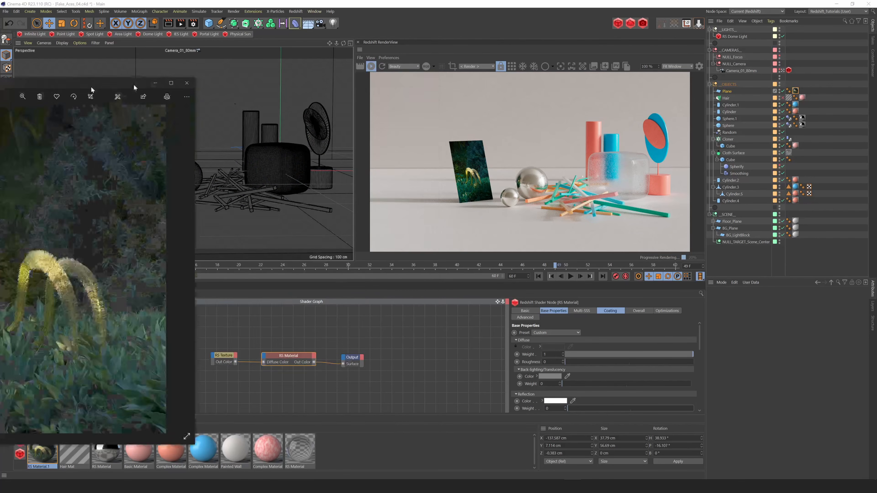
Switch to PYCO ColorSpace Converter, add 2019_01_24_Cactus_Yard-001.jpg to the file list and remove canada_montreal_pierre_bathroom.exr
{"action": "left_click", "coordinate": [584, 485]}
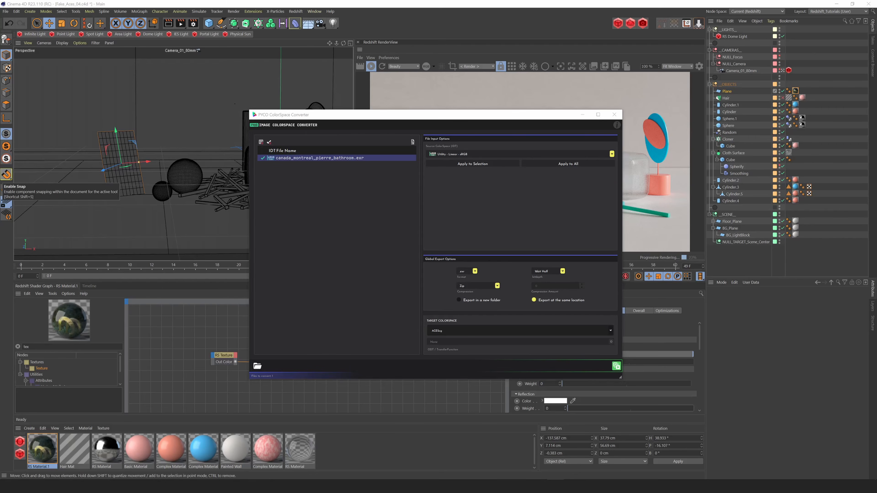
{"action": "left_click_drag", "start_coordinate": [280, 193], "coordinate": [350, 218]}
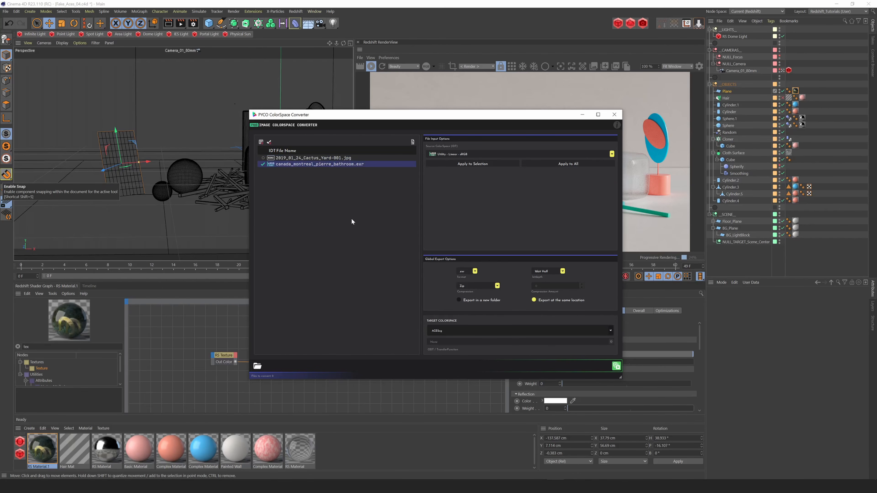
{"action": "left_click", "coordinate": [296, 159]}
{"action": "left_click", "coordinate": [301, 165]}
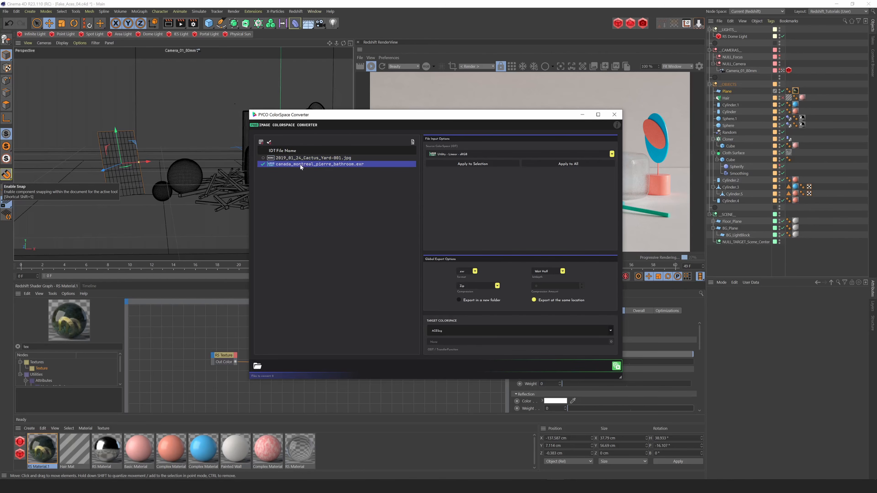
{"action": "key", "text": "Delete"}
{"action": "left_click", "coordinate": [305, 159]}
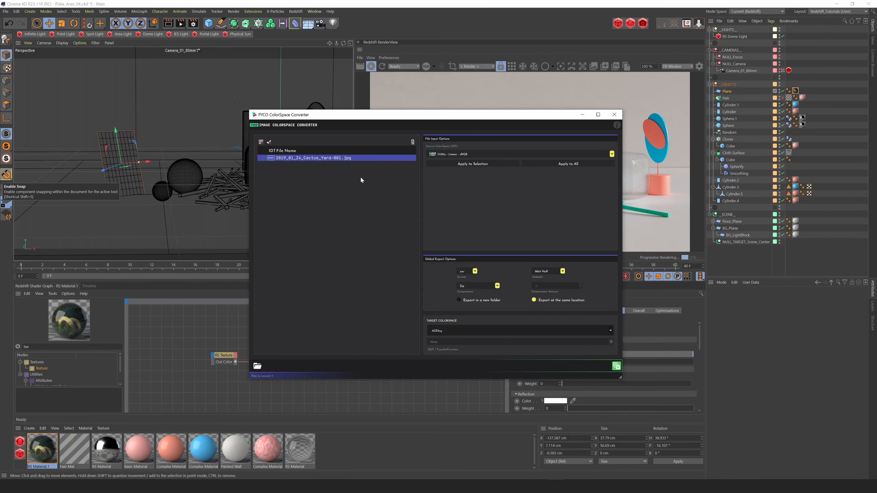
Assign Utility - Texture - sRGB as the source colorspace of the cactus yard JPG
{"action": "left_click", "coordinate": [477, 155]}
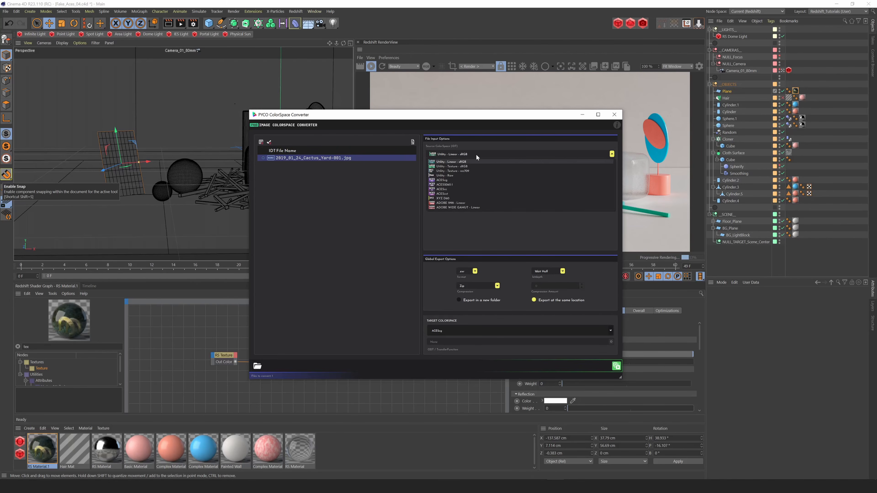
{"action": "left_click", "coordinate": [466, 167]}
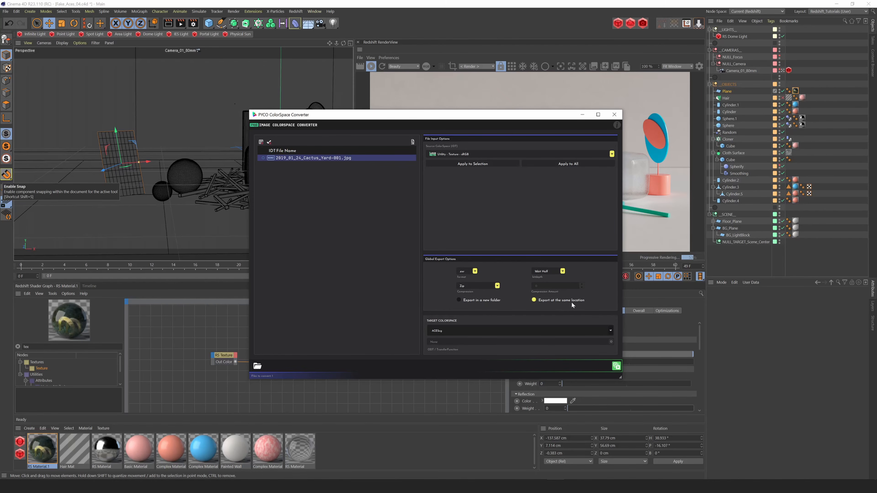
{"action": "left_click", "coordinate": [616, 366]}
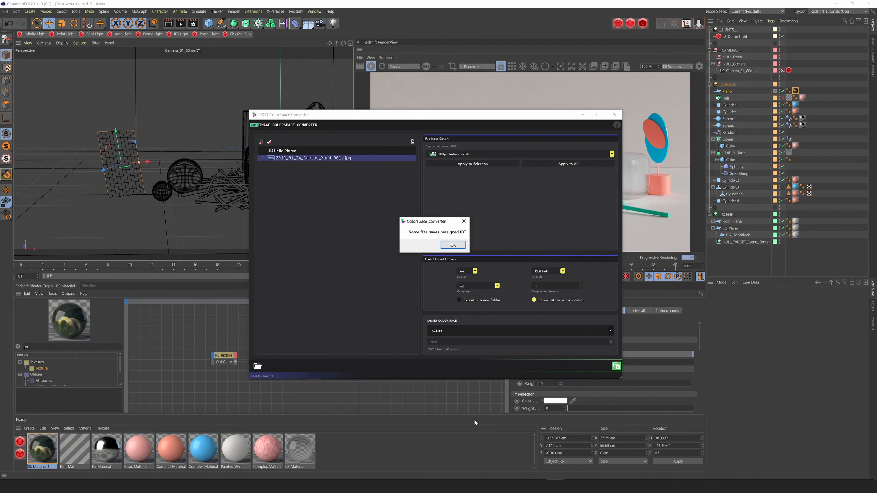
{"action": "left_click", "coordinate": [453, 245]}
{"action": "left_click", "coordinate": [299, 158]}
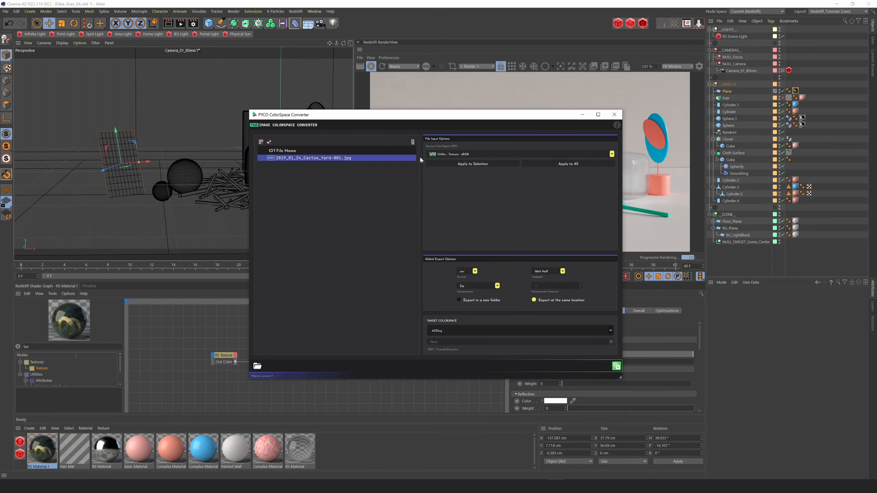
{"action": "left_click", "coordinate": [472, 164]}
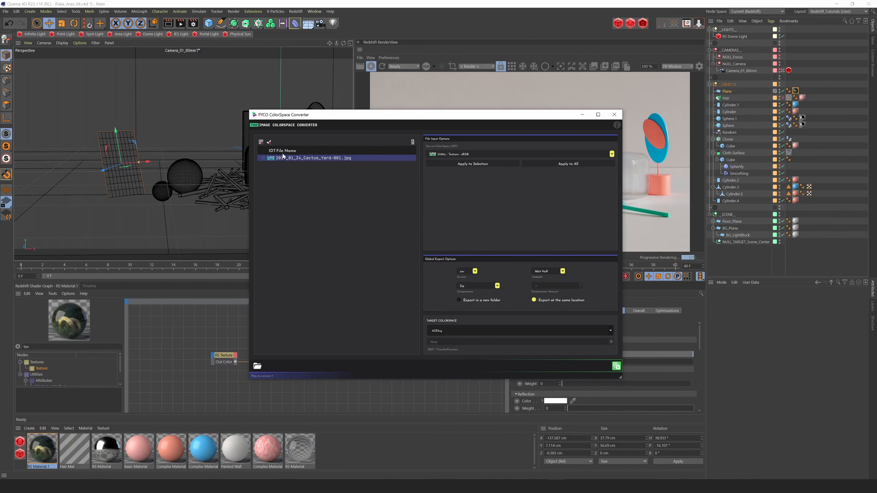
Convert the cactus yard JPG to an ACEScg EXR in the same location and return to Cinema 4D
{"action": "left_click", "coordinate": [279, 158]}
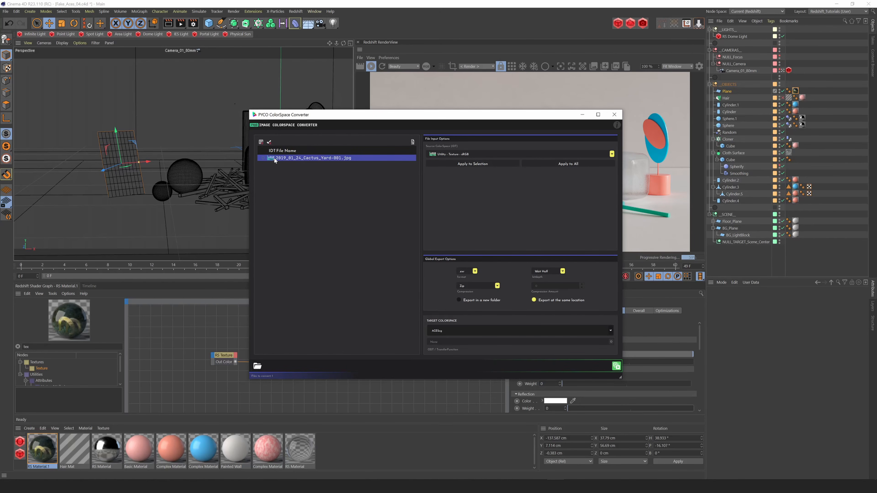
{"action": "left_click", "coordinate": [617, 366]}
{"action": "left_click", "coordinate": [427, 23]}
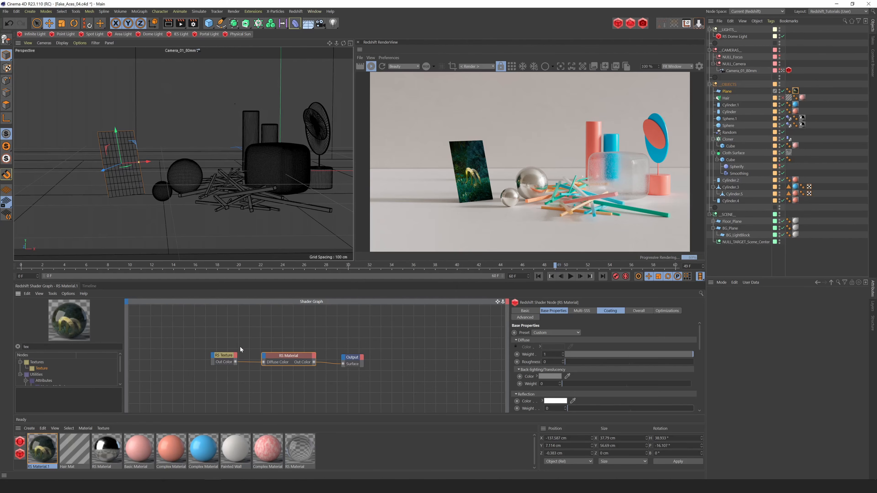
Load 2019_01_24_Cactus_Yard-001_ACEScg.exr into the RS Texture node without copying it to the project location
{"action": "left_click", "coordinate": [222, 360]}
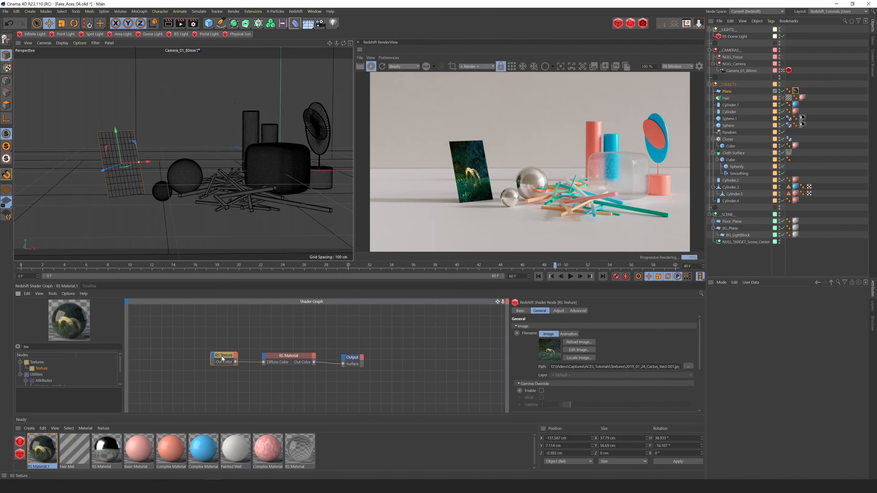
{"action": "left_click", "coordinate": [688, 367]}
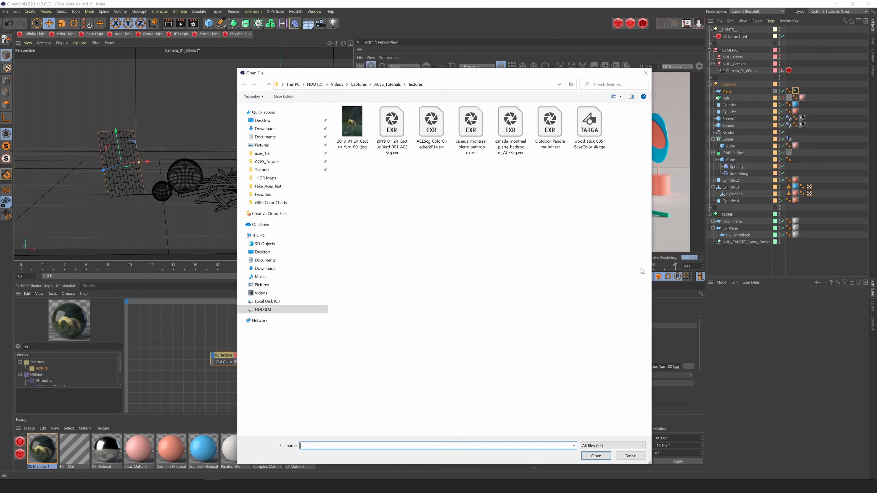
{"action": "left_click", "coordinate": [356, 148]}
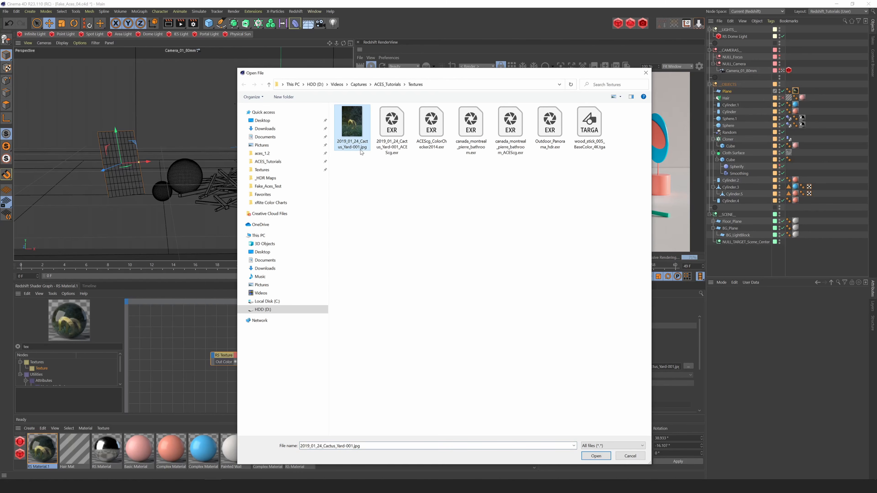
{"action": "left_click", "coordinate": [404, 151]}
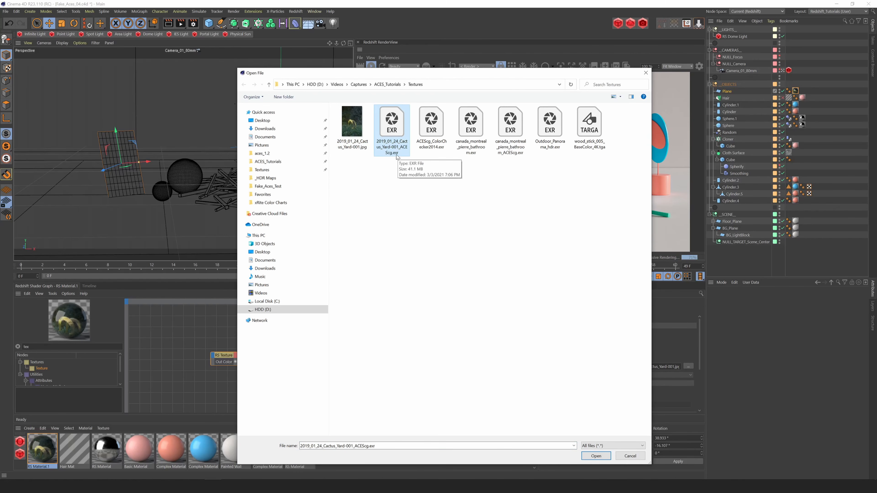
{"action": "left_click", "coordinate": [596, 457]}
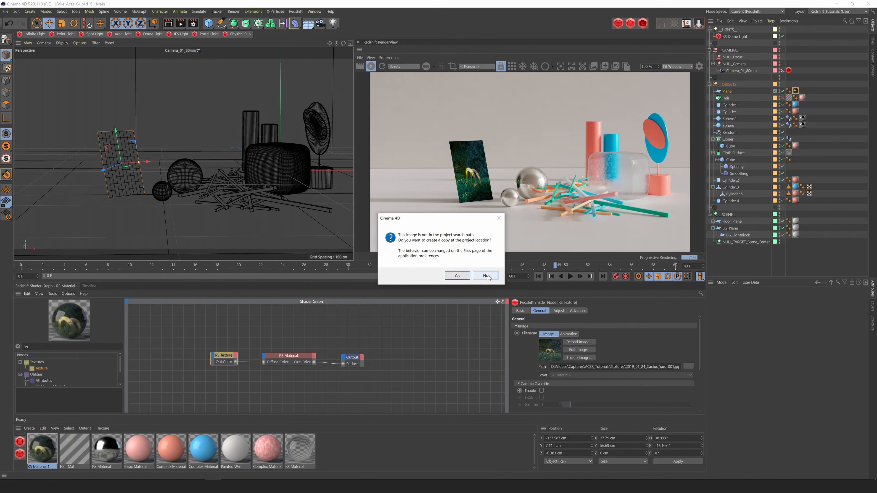
{"action": "left_click", "coordinate": [486, 277]}
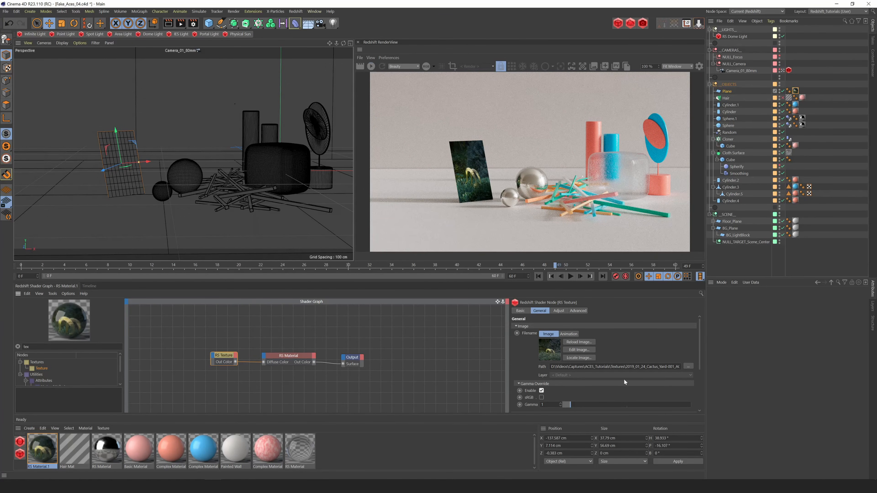
Load 2019_01_24_Cactus_Yard-001.jpg into the RS Texture node without a project copy, restart the render and disable the texture's gamma override
{"action": "left_click", "coordinate": [688, 367]}
{"action": "left_click", "coordinate": [352, 128]}
{"action": "left_click", "coordinate": [588, 452]}
{"action": "left_click", "coordinate": [486, 276]}
{"action": "left_click", "coordinate": [371, 66]}
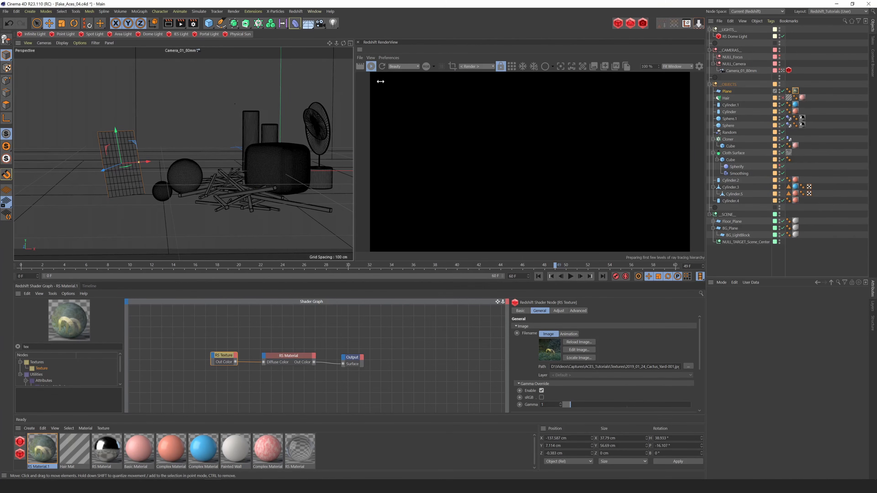
{"action": "left_click", "coordinate": [267, 355]}
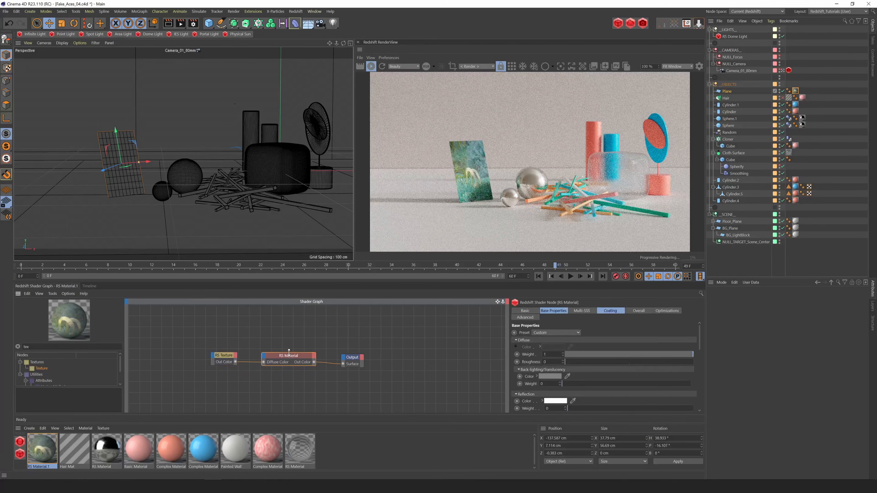
{"action": "left_click", "coordinate": [224, 356]}
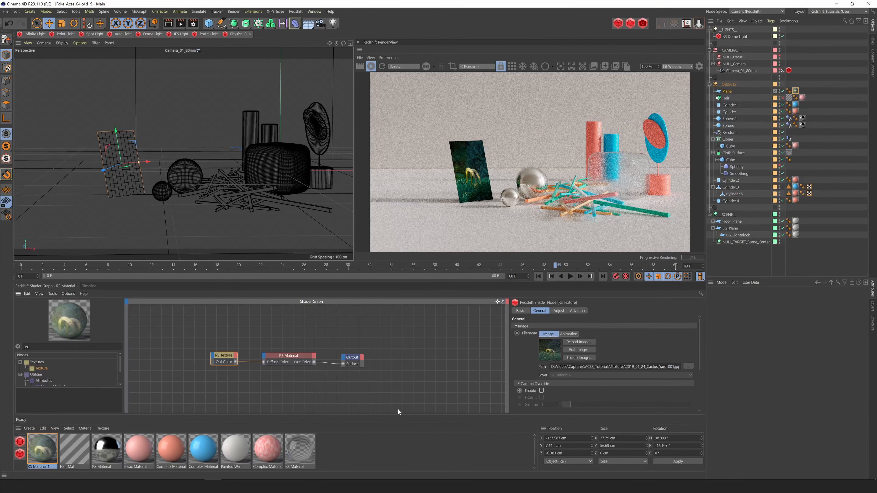
{"action": "left_click_drag", "start_coordinate": [220, 363], "coordinate": [221, 365]}
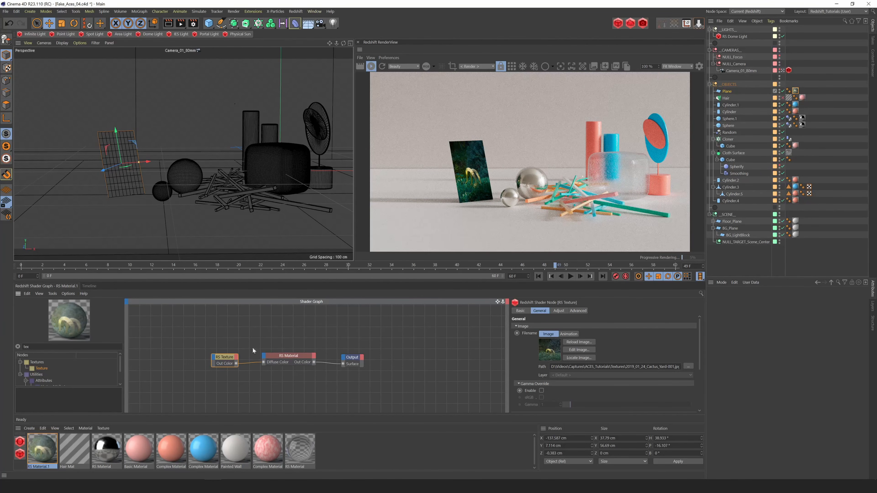
{"action": "left_click_drag", "start_coordinate": [227, 362], "coordinate": [227, 361]}
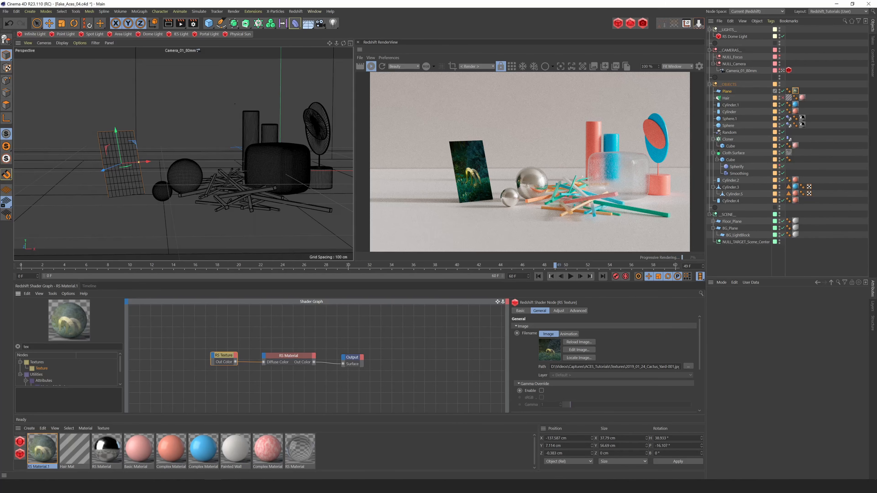
{"action": "left_click_drag", "start_coordinate": [643, 367], "coordinate": [678, 367]}
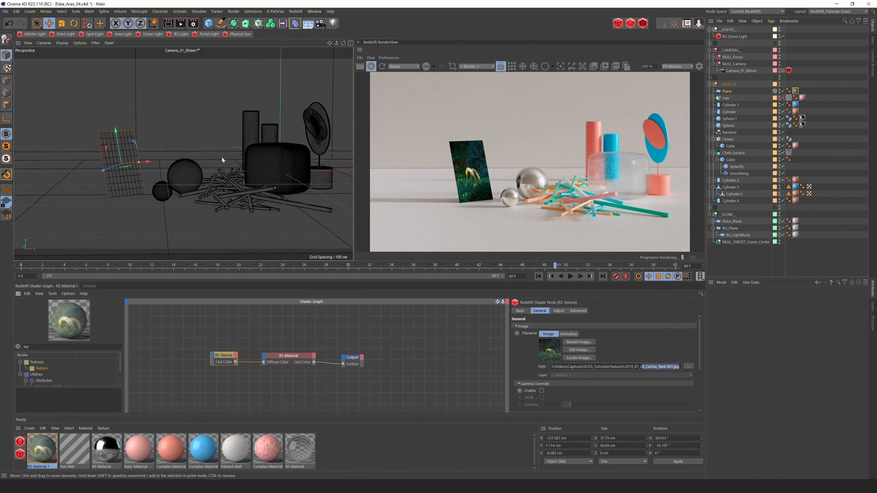
{"action": "key", "text": "BackSpace"}
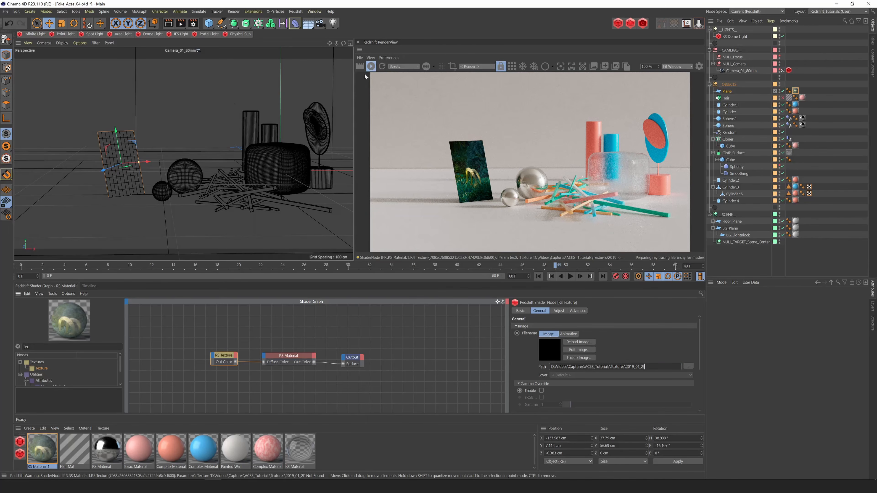
Enlarge the cactus plane to about 64 by 95 cm, raise it to rest above the floor, and restart the live render
{"action": "left_click_drag", "start_coordinate": [127, 152], "coordinate": [189, 119]}
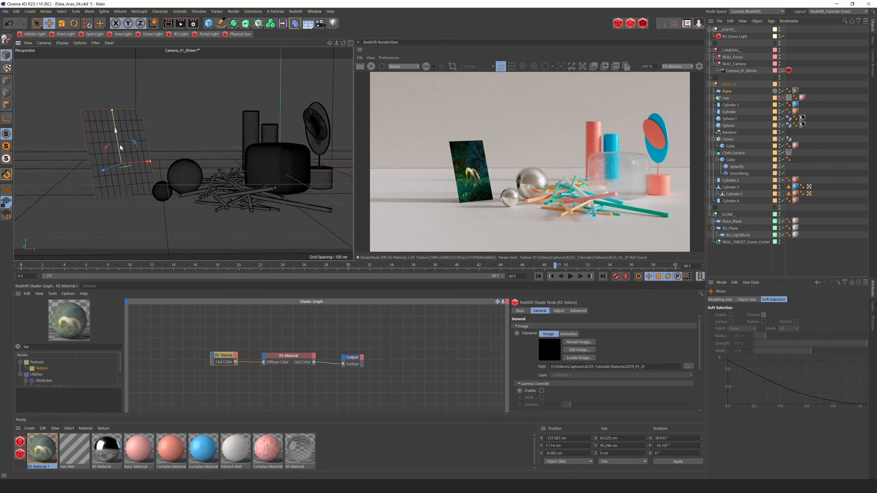
{"action": "left_click_drag", "start_coordinate": [120, 148], "coordinate": [152, 139]}
{"action": "left_click", "coordinate": [371, 67]}
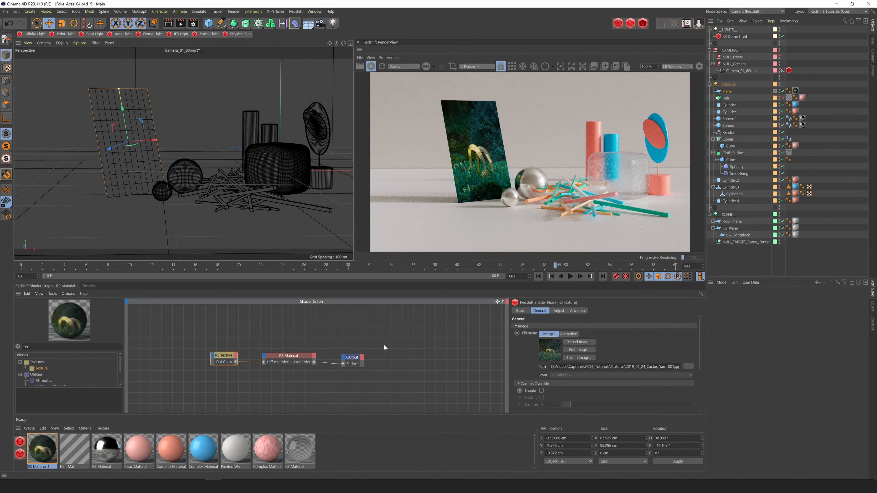
Stop the live render, send a snapshot of the JPG version to the Picture Viewer and view it at 100%
{"action": "left_click", "coordinate": [372, 66]}
{"action": "left_click", "coordinate": [613, 66]}
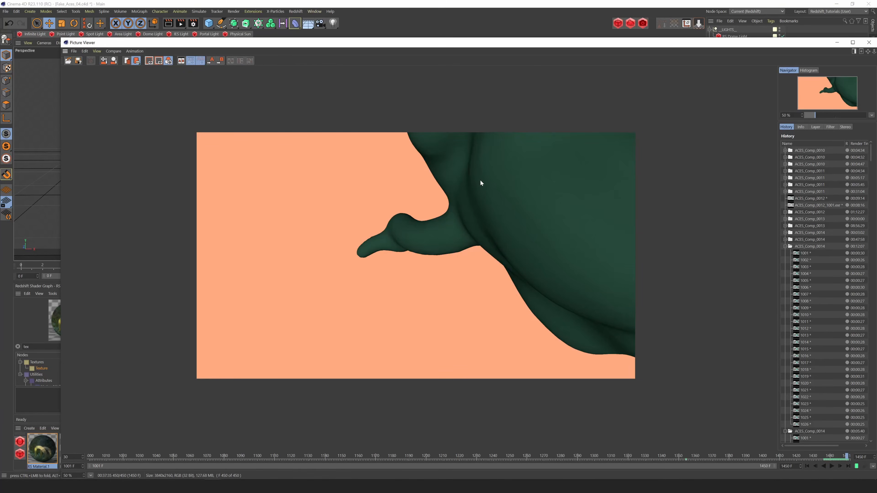
{"action": "left_click", "coordinate": [90, 475]}
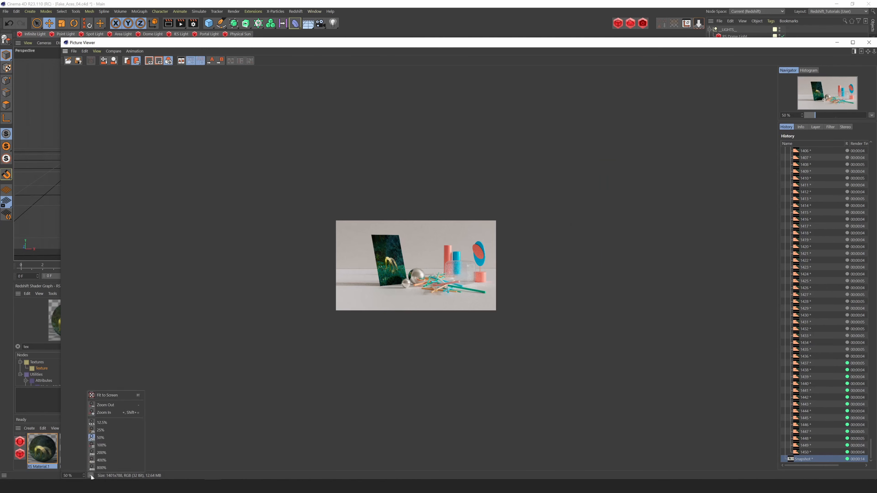
{"action": "left_click", "coordinate": [100, 445]}
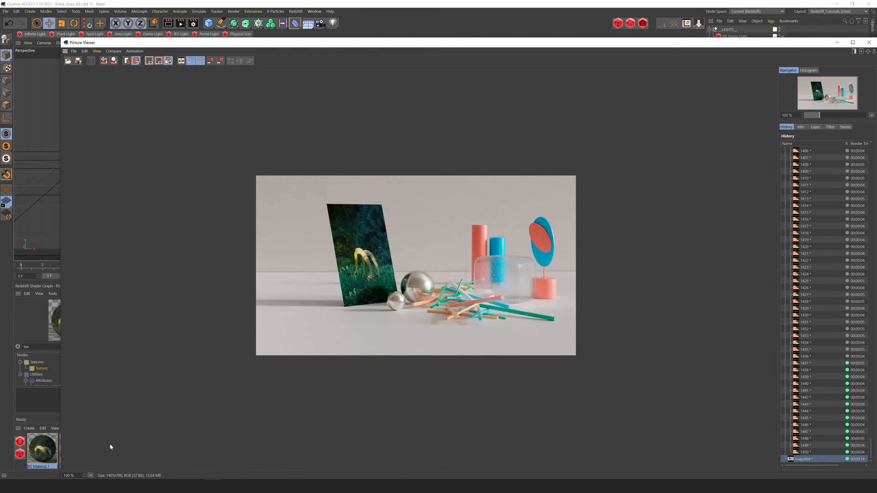
{"action": "left_click_drag", "start_coordinate": [60, 244], "coordinate": [319, 238]}
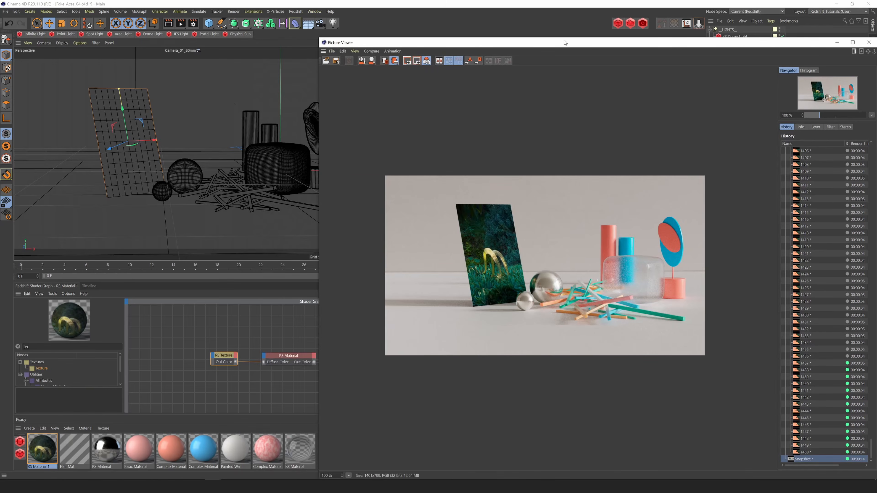
{"action": "left_click_drag", "start_coordinate": [556, 41], "coordinate": [356, 125]}
{"action": "left_click", "coordinate": [639, 129]}
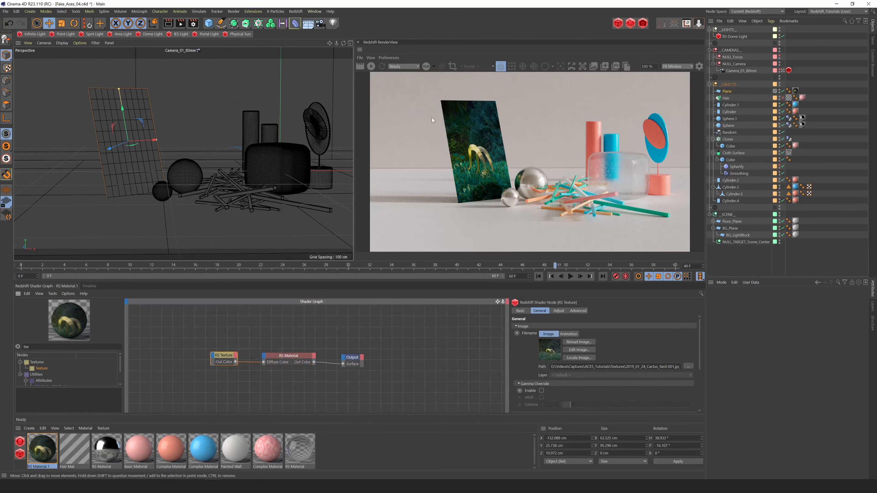
Replace the RS Texture image with 2019_01_24_Cactus_Yard-001_ACEScg.exr without a project copy and restart the live render
{"action": "left_click", "coordinate": [689, 366]}
{"action": "left_click", "coordinate": [397, 128]}
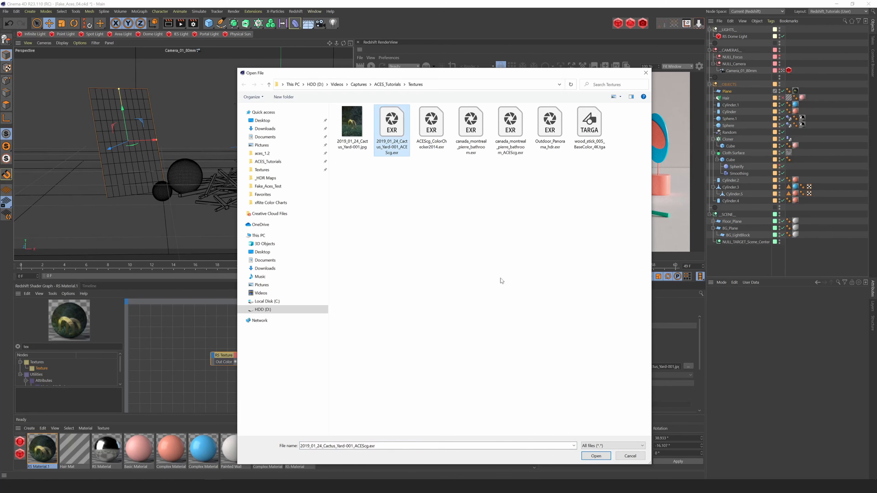
{"action": "left_click", "coordinate": [596, 456]}
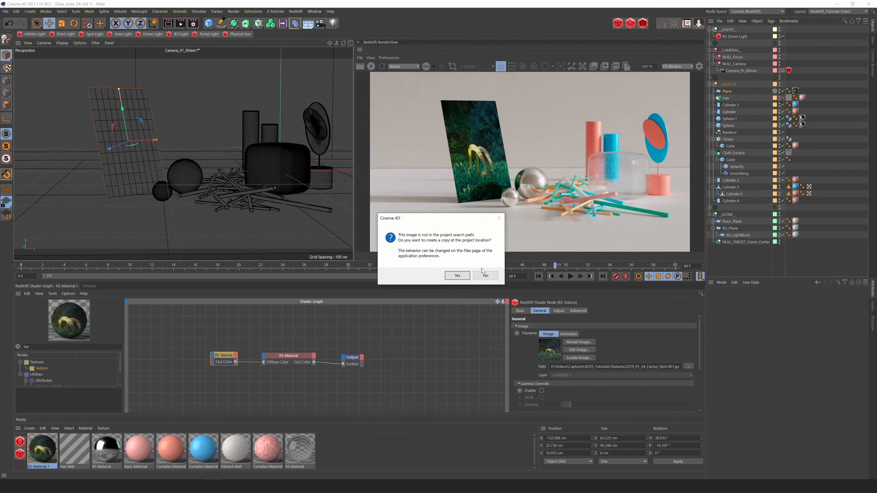
{"action": "left_click", "coordinate": [485, 276]}
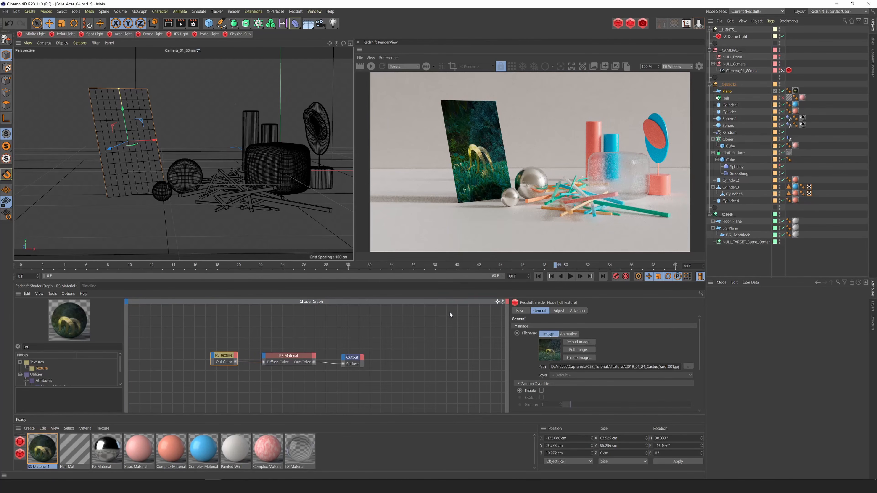
{"action": "left_click", "coordinate": [372, 66]}
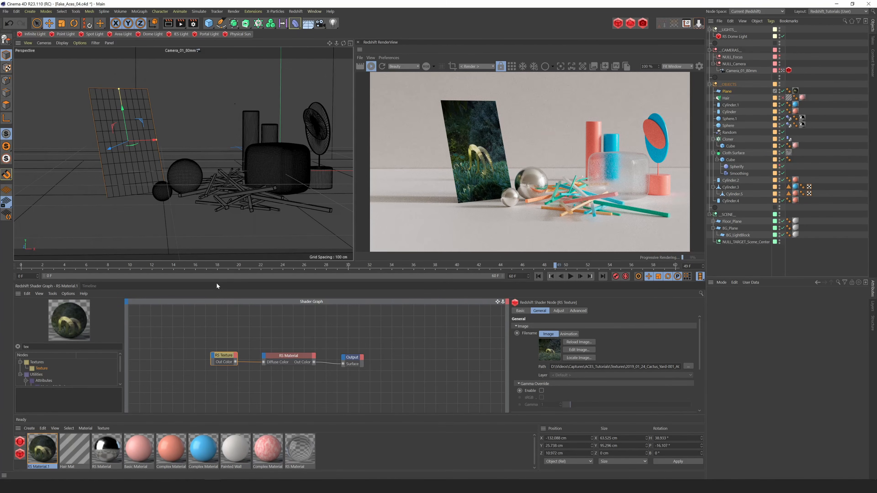
Stop the live render and send a snapshot of the ACEScg EXR version to the Picture Viewer
{"action": "left_click", "coordinate": [371, 67]}
{"action": "left_click", "coordinate": [620, 66]}
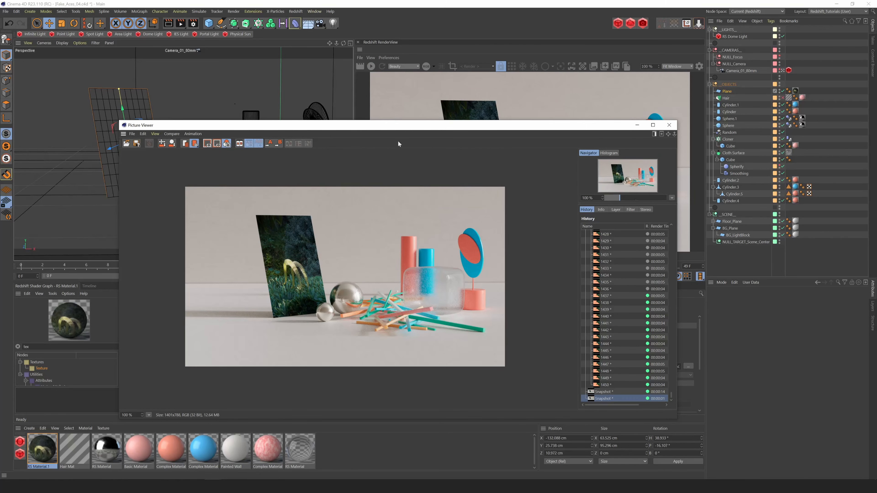
{"action": "left_click_drag", "start_coordinate": [399, 123], "coordinate": [423, 75]}
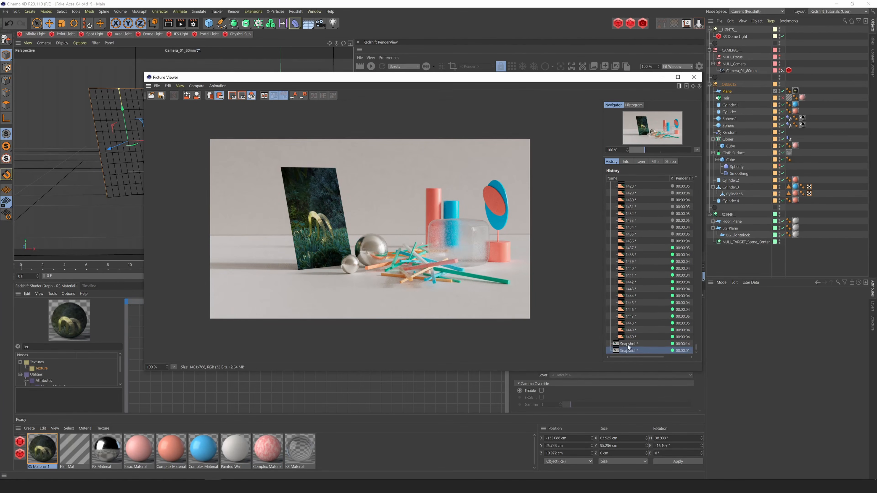
Compare the JPG and ACEScg EXR snapshots by alternating between them in the Picture Viewer history
{"action": "left_click", "coordinate": [630, 345]}
{"action": "left_click", "coordinate": [630, 351]}
{"action": "left_click", "coordinate": [626, 345]}
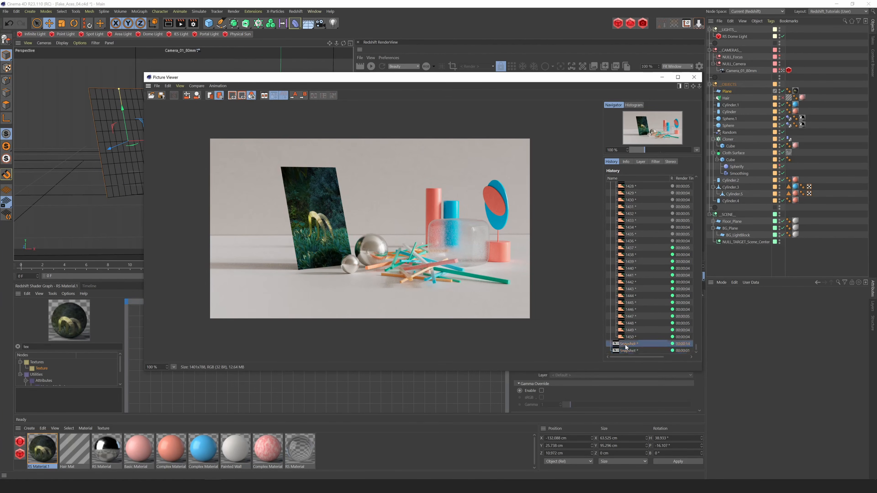
{"action": "left_click", "coordinate": [628, 351]}
{"action": "left_click", "coordinate": [626, 345]}
{"action": "left_click", "coordinate": [628, 351]}
{"action": "left_click", "coordinate": [628, 345]}
{"action": "left_click", "coordinate": [629, 351]}
{"action": "left_click", "coordinate": [629, 345]}
{"action": "left_click", "coordinate": [629, 350]}
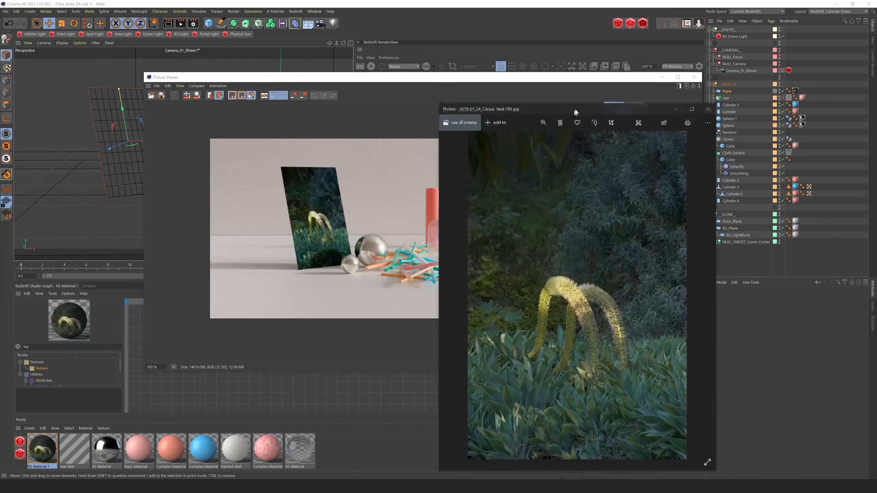
Compare the original 2019_01_24_Cactus_Yard-001.jpg photo with the ACEScg snapshot, and put the Picture Viewer away
{"action": "left_click_drag", "start_coordinate": [575, 109], "coordinate": [525, 71]}
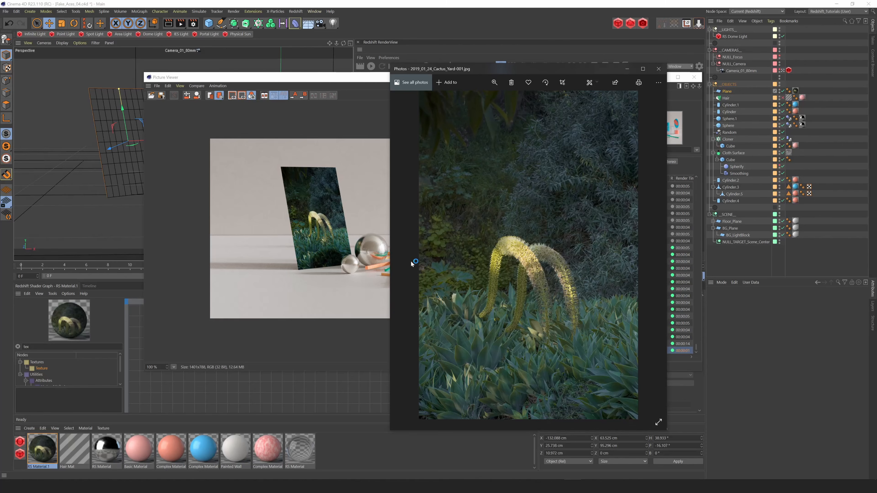
{"action": "left_click", "coordinate": [328, 224]}
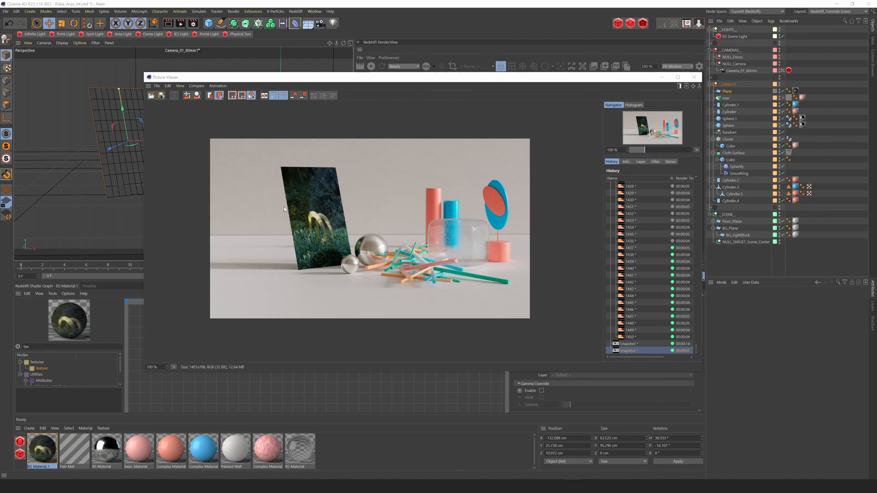
{"action": "left_click_drag", "start_coordinate": [658, 77], "coordinate": [680, 73]}
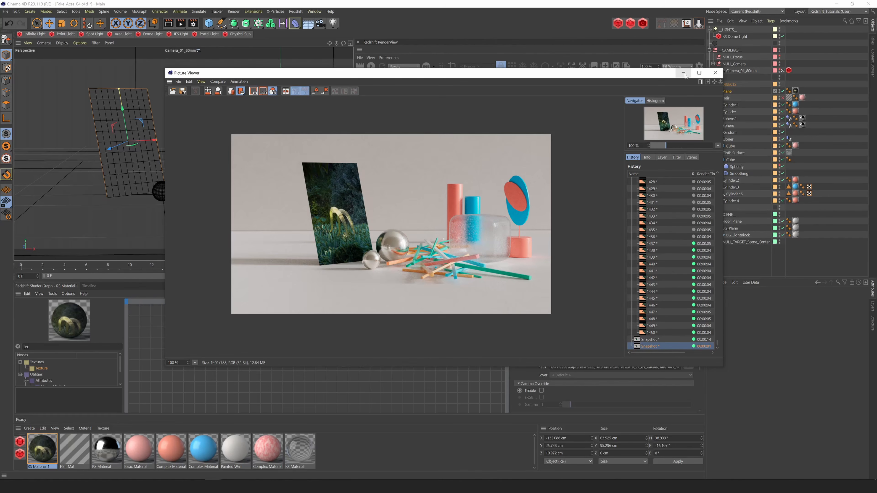
{"action": "left_click", "coordinate": [682, 74]}
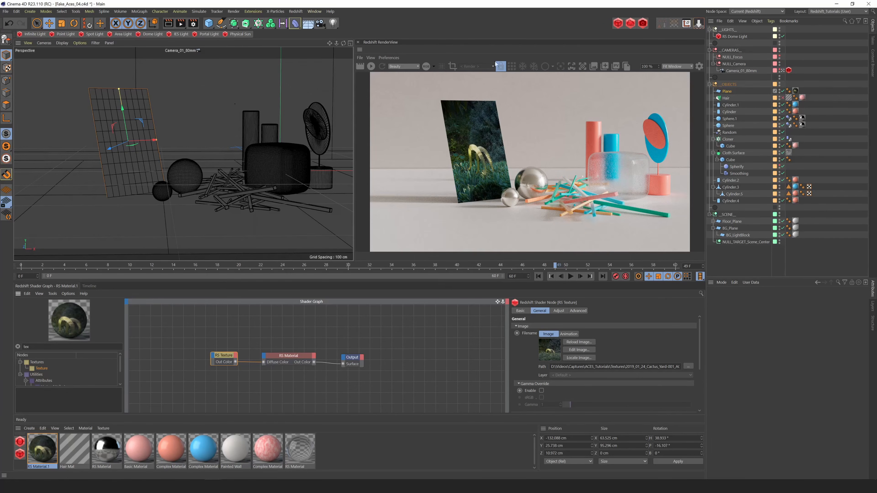
Duplicate the cactus plane to its left, rotate the copy's bank to 90° and lower it beside the original
{"action": "left_click_drag", "start_coordinate": [146, 142], "coordinate": [109, 142]}
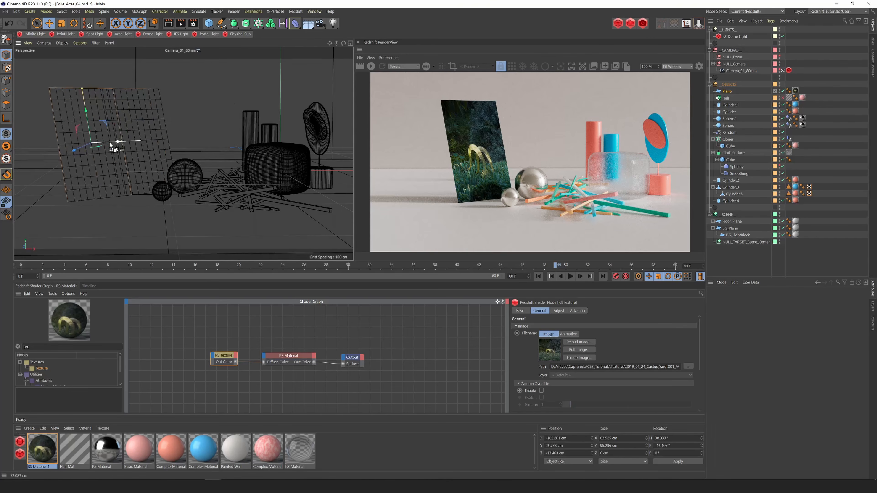
{"action": "key", "text": "r"}
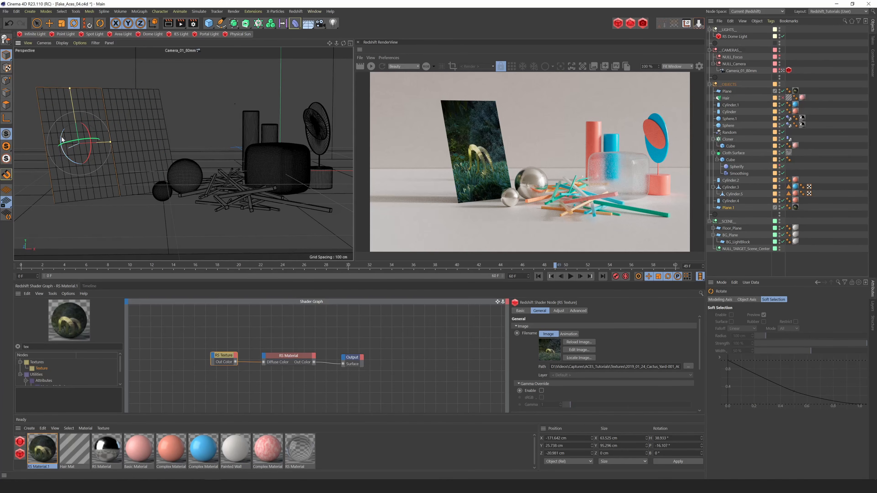
{"action": "left_click_drag", "start_coordinate": [61, 138], "coordinate": [77, 118], "text": "shift"}
{"action": "key", "text": "e"}
{"action": "left_click_drag", "start_coordinate": [84, 175], "coordinate": [102, 168]}
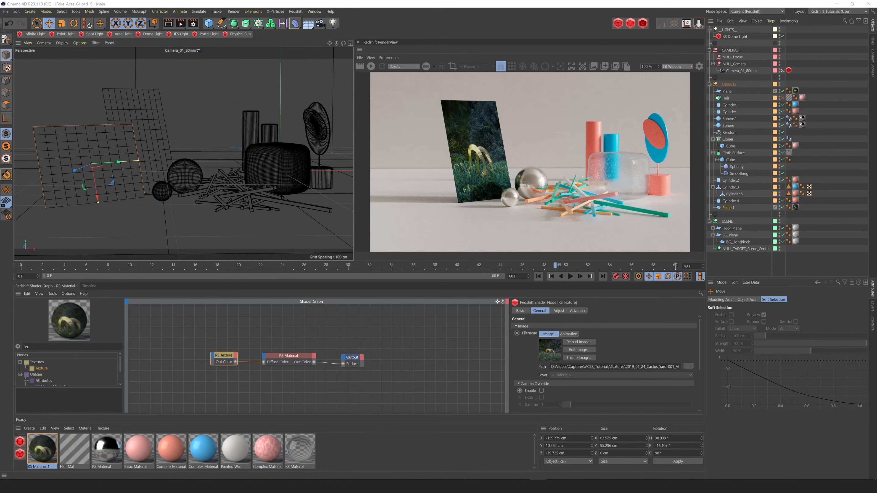
Create a new Redshift material and move its RS Material and Output nodes to the middle of the shader graph
{"action": "left_click", "coordinate": [20, 442]}
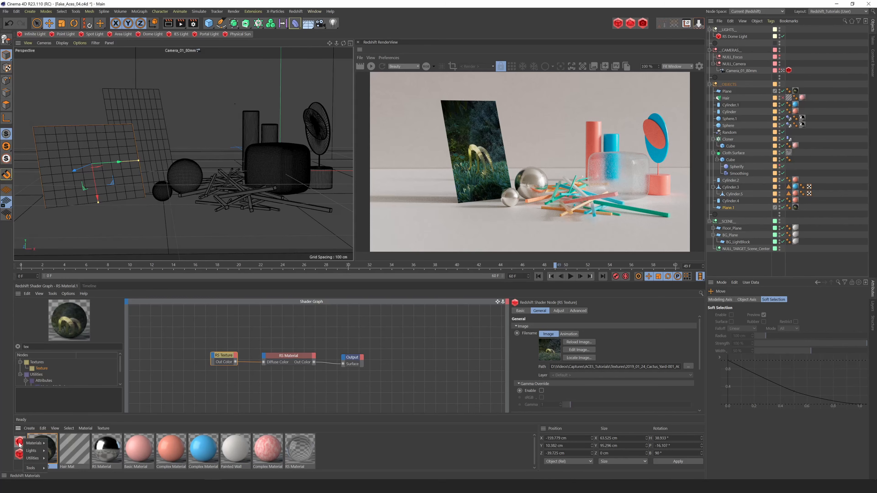
{"action": "mouse_move", "coordinate": [40, 445]}
{"action": "left_click", "coordinate": [63, 391]}
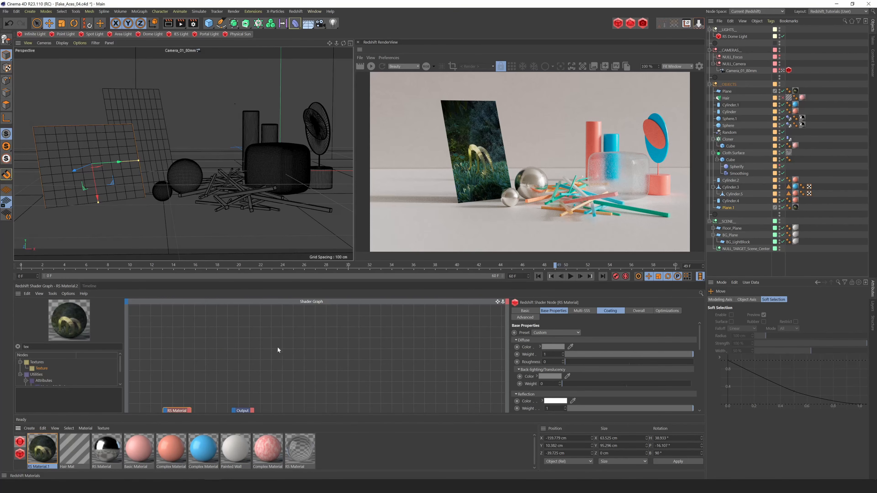
{"action": "key", "text": "ctrl+a"}
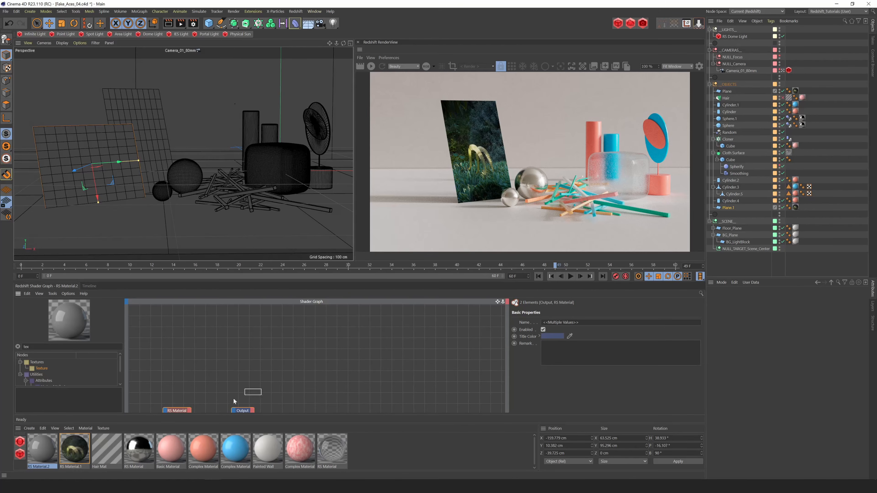
{"action": "left_click_drag", "start_coordinate": [178, 412], "coordinate": [312, 357]}
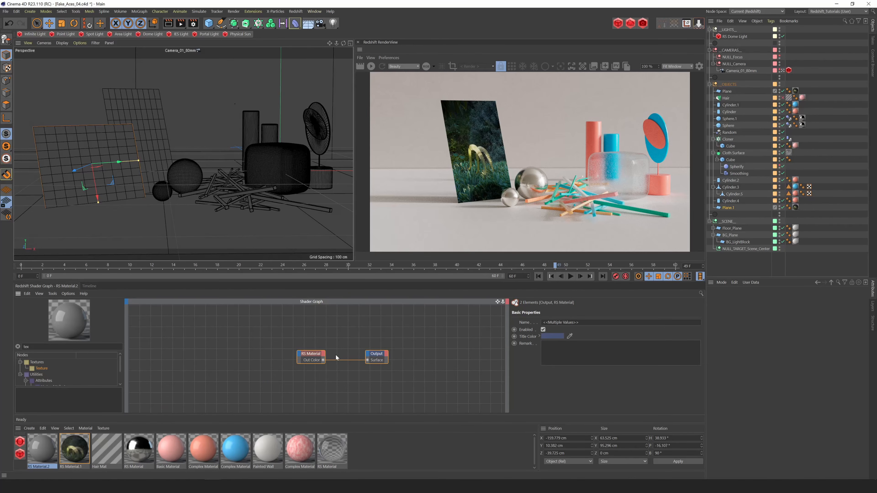
Add a texture node with ACEScg_ColorChecker2014.exr and connect it to the new material's Diffuse Color
{"action": "left_click", "coordinate": [211, 355]}
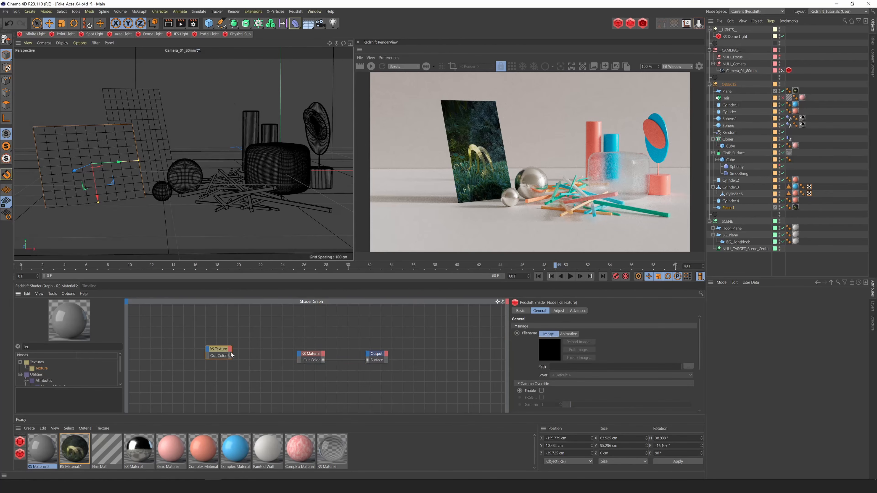
{"action": "left_click", "coordinate": [688, 367]}
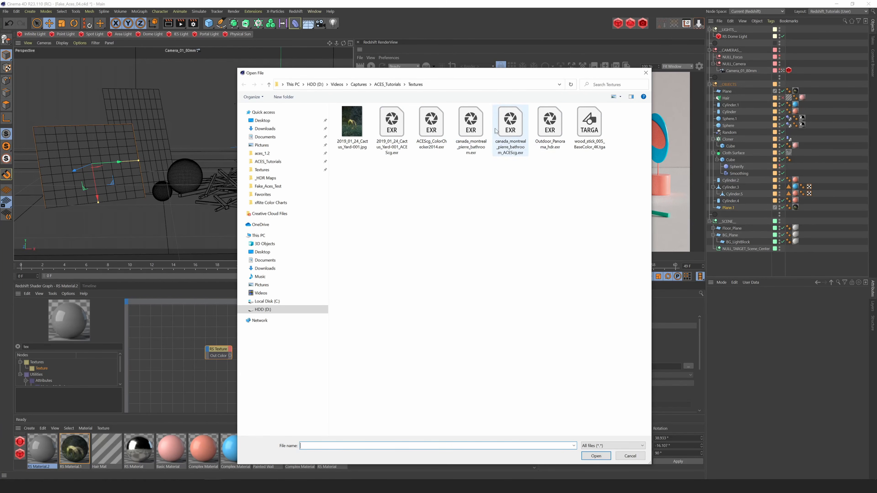
{"action": "left_click", "coordinate": [436, 133]}
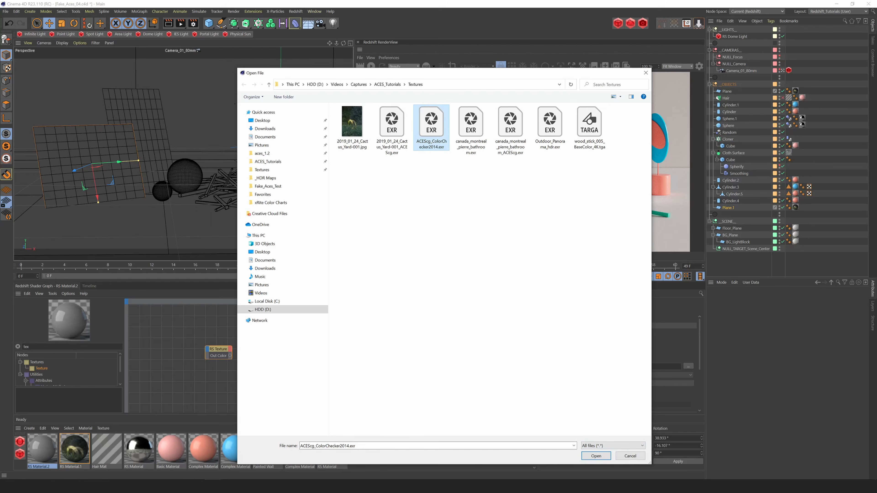
{"action": "left_click", "coordinate": [596, 455]}
{"action": "left_click", "coordinate": [485, 276]}
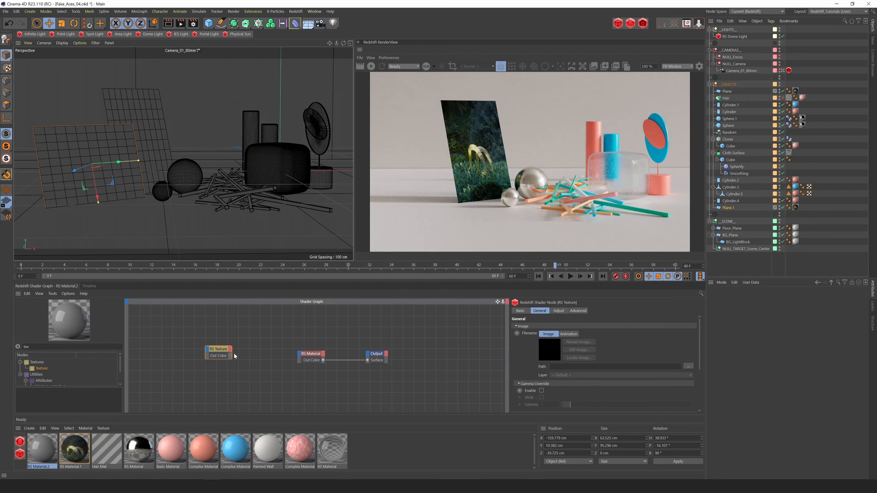
{"action": "left_click_drag", "start_coordinate": [230, 355], "coordinate": [299, 354]}
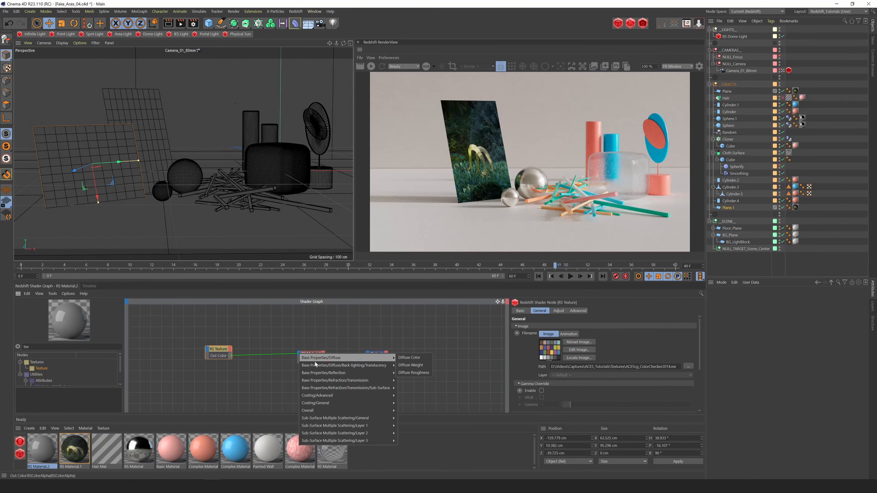
{"action": "left_click", "coordinate": [404, 358]}
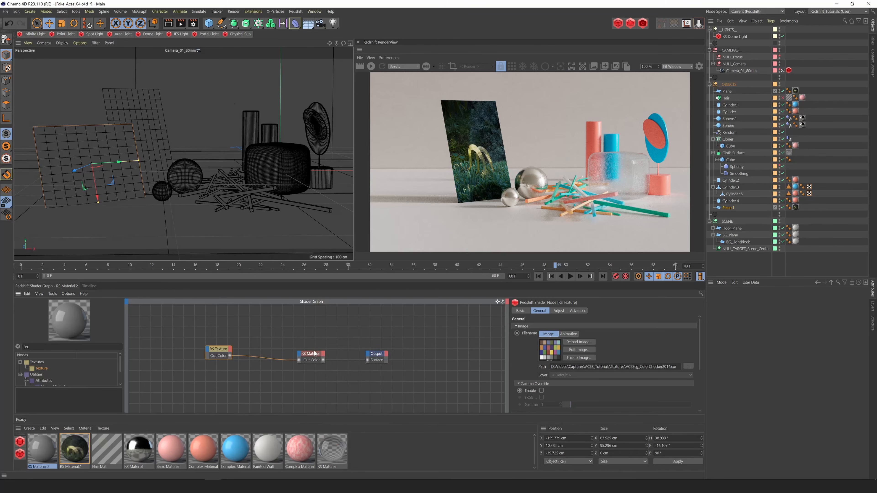
Set the color checker material's reflection weight to 0
{"action": "left_click", "coordinate": [321, 352]}
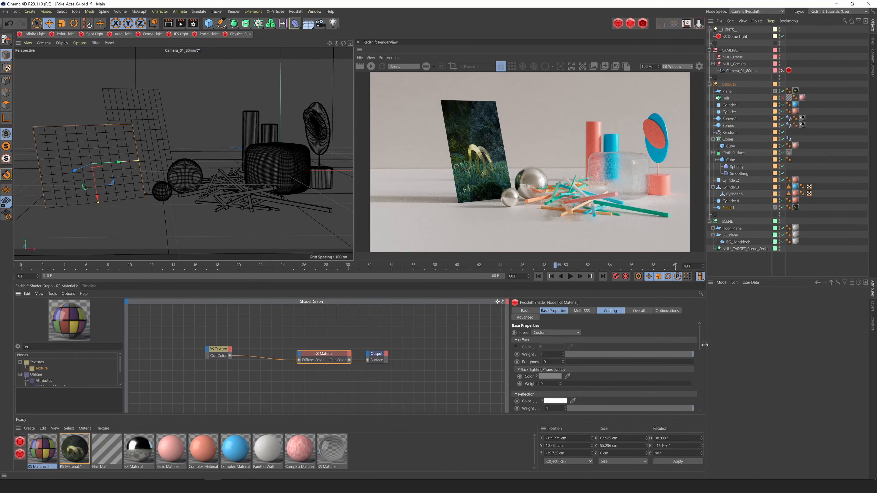
{"action": "scroll", "coordinate": [702, 358], "scroll_direction": "down", "scroll_amount": 4}
{"action": "left_click_drag", "start_coordinate": [652, 361], "coordinate": [564, 363]}
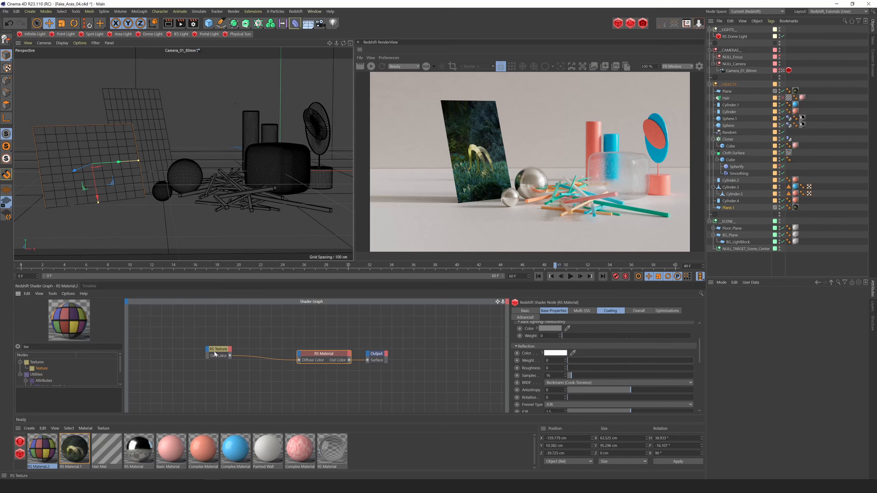
Move the texture node closer to the material node, apply the color checker material to the duplicated plane and start the live render
{"action": "left_click_drag", "start_coordinate": [214, 354], "coordinate": [243, 357]}
{"action": "left_click_drag", "start_coordinate": [58, 437], "coordinate": [123, 180]}
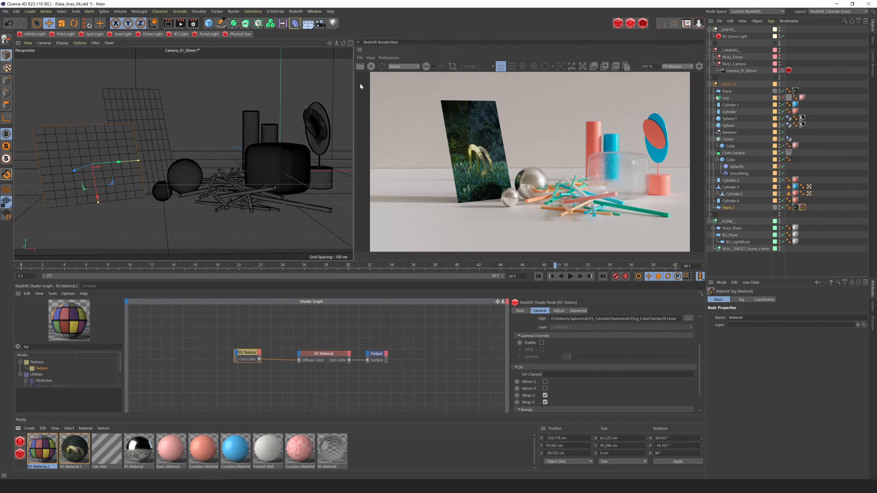
{"action": "left_click", "coordinate": [372, 66]}
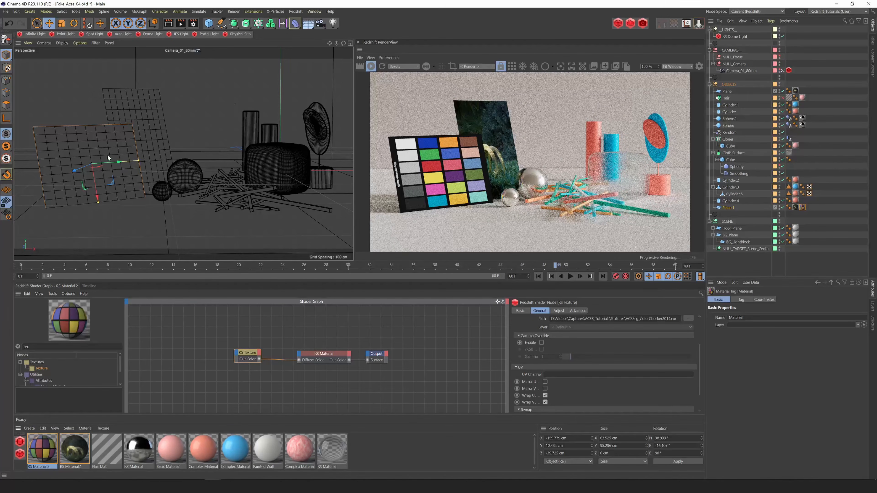
Rotate the color checker plane's bank to 0°, shrink it to about 71 × 44 cm beside the cactus plane, and stop the live render
{"action": "key", "text": "r"}
{"action": "left_click_drag", "start_coordinate": [72, 165], "coordinate": [85, 137]}
{"action": "key", "text": "e"}
{"action": "left_click_drag", "start_coordinate": [124, 161], "coordinate": [105, 174]}
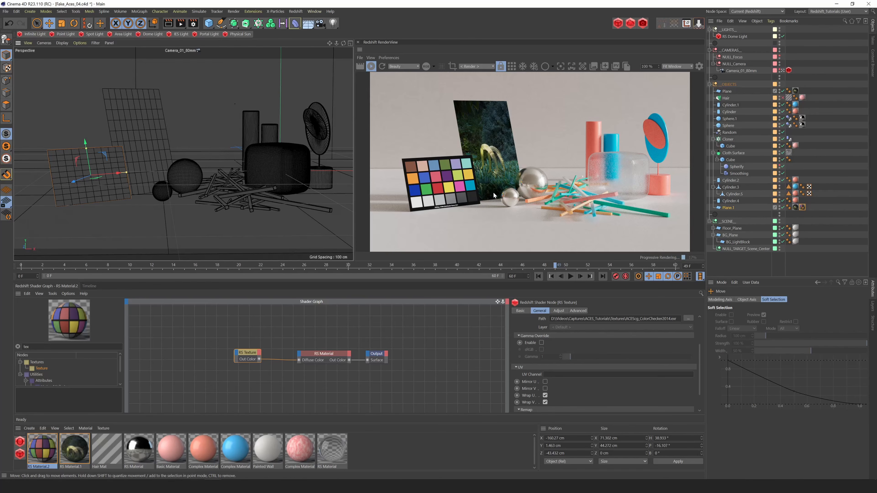
{"action": "left_click", "coordinate": [371, 66]}
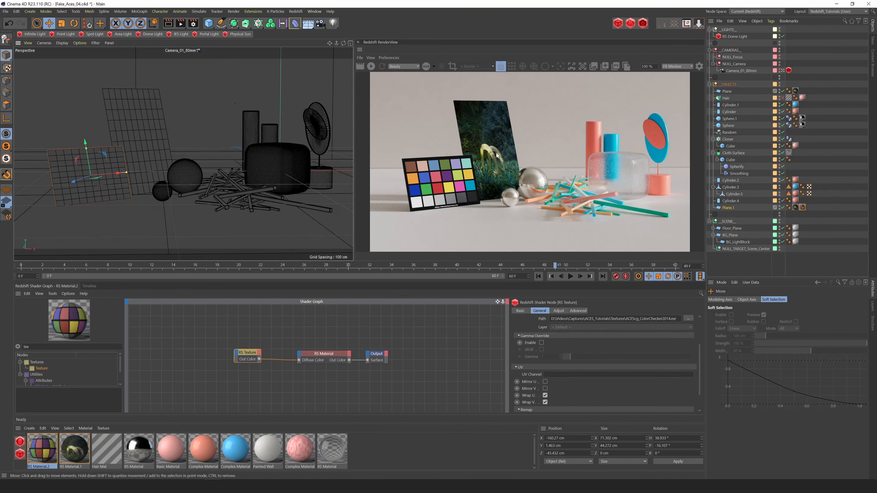
Reduce the RS Dome Light's exposure to 1.397 and restart the live render
{"action": "left_click", "coordinate": [736, 35]}
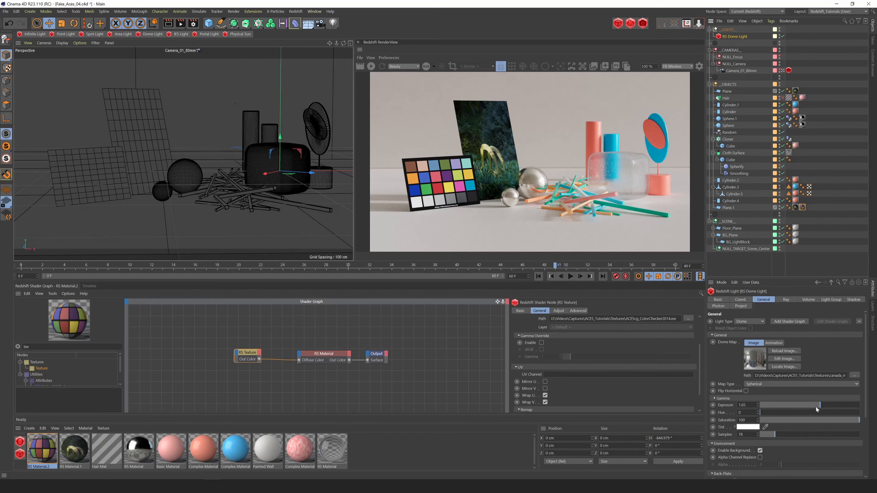
{"action": "left_click_drag", "start_coordinate": [816, 408], "coordinate": [821, 408]}
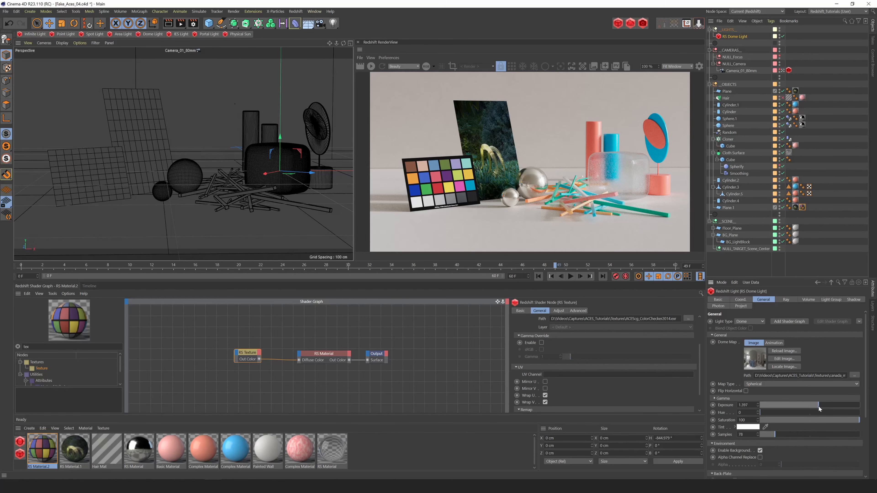
{"action": "left_click", "coordinate": [372, 66]}
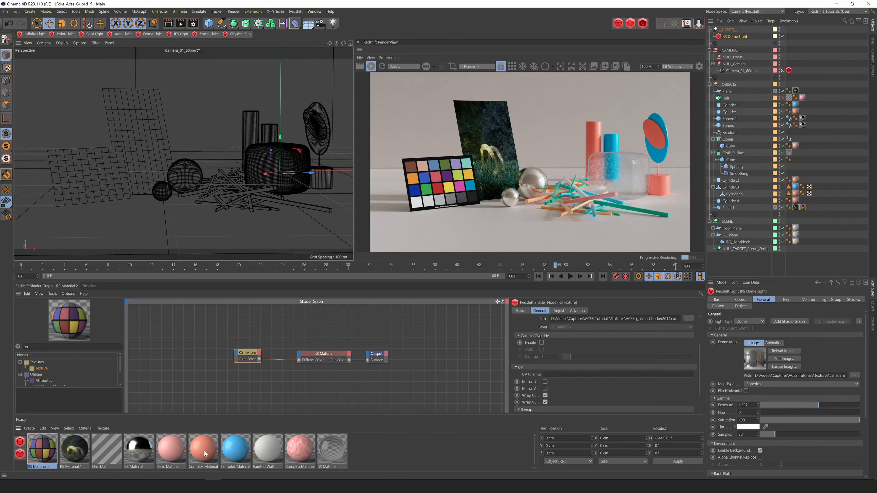
Open the Basic Material's shader graph and space out its Color User Data, Change Range and Ramp nodes
{"action": "left_click", "coordinate": [170, 449]}
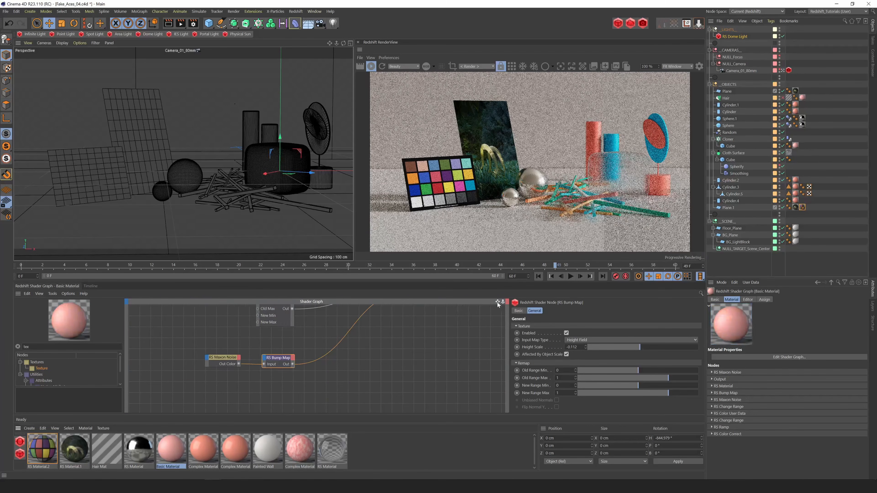
{"action": "left_click_drag", "start_coordinate": [496, 301], "coordinate": [466, 379]}
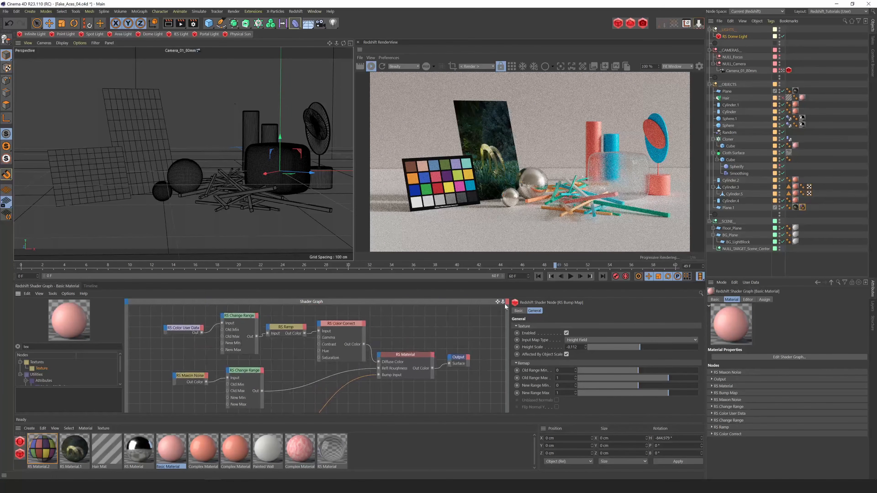
{"action": "left_click_drag", "start_coordinate": [503, 303], "coordinate": [324, 322]}
{"action": "left_click", "coordinate": [288, 328]}
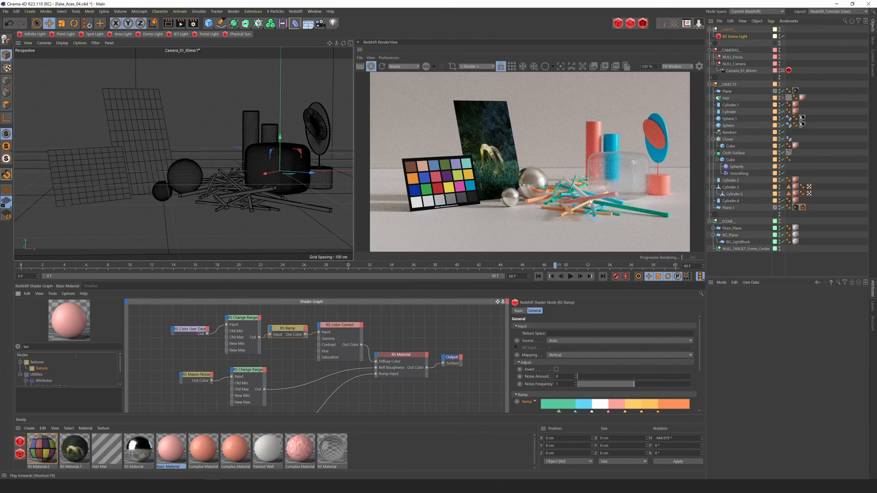
{"action": "left_click_drag", "start_coordinate": [189, 329], "coordinate": [179, 328]}
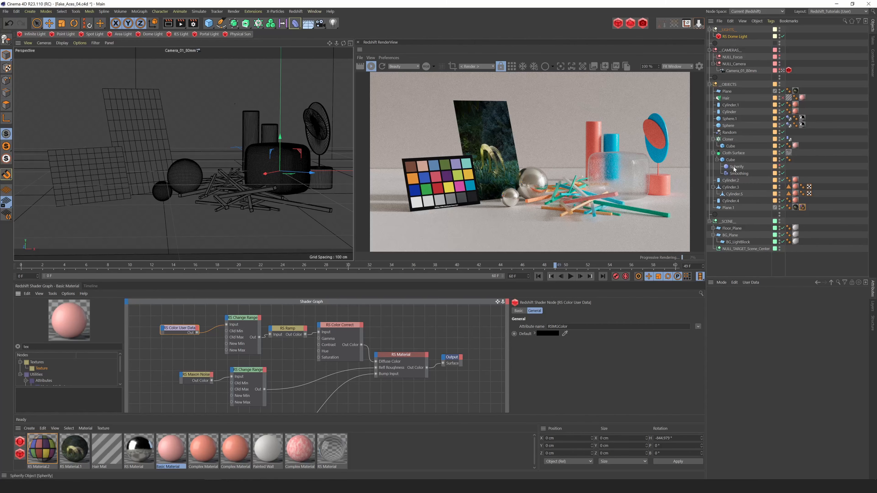
{"action": "left_click_drag", "start_coordinate": [241, 318], "coordinate": [230, 316]}
{"action": "left_click_drag", "start_coordinate": [290, 331], "coordinate": [281, 330]}
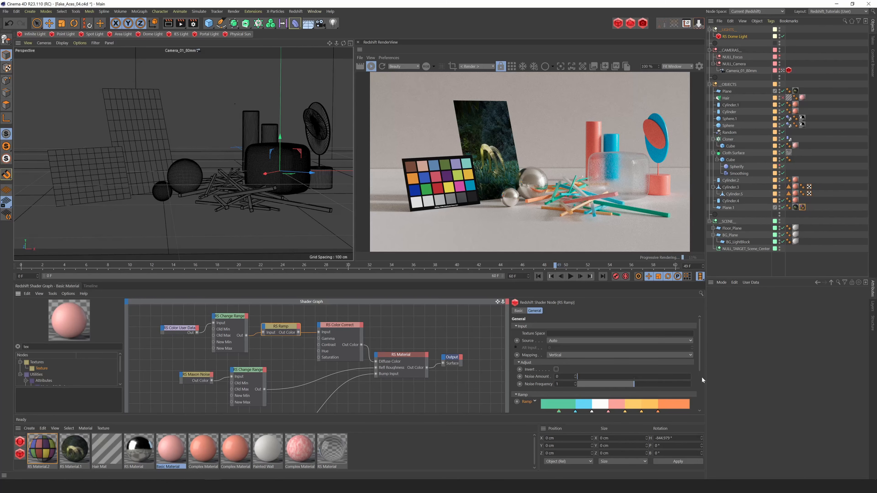
Set the saturation of the green first knot in the Basic Material's ramp to 46%
{"action": "scroll", "coordinate": [699, 363], "scroll_direction": "down", "scroll_amount": 3}
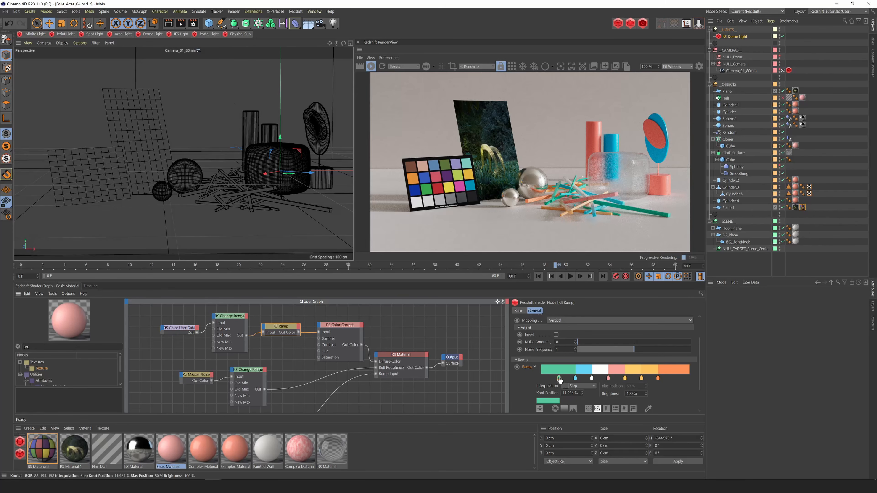
{"action": "scroll", "coordinate": [700, 357], "scroll_direction": "down", "scroll_amount": 2}
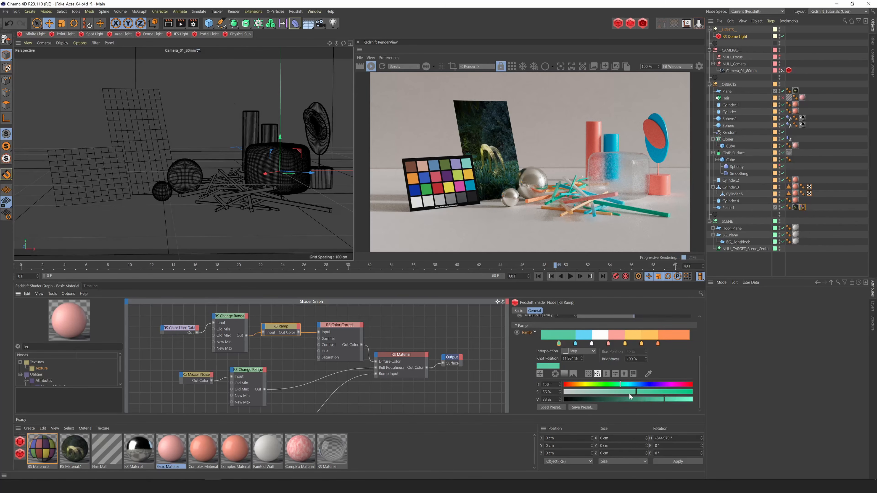
{"action": "left_click", "coordinate": [615, 392]}
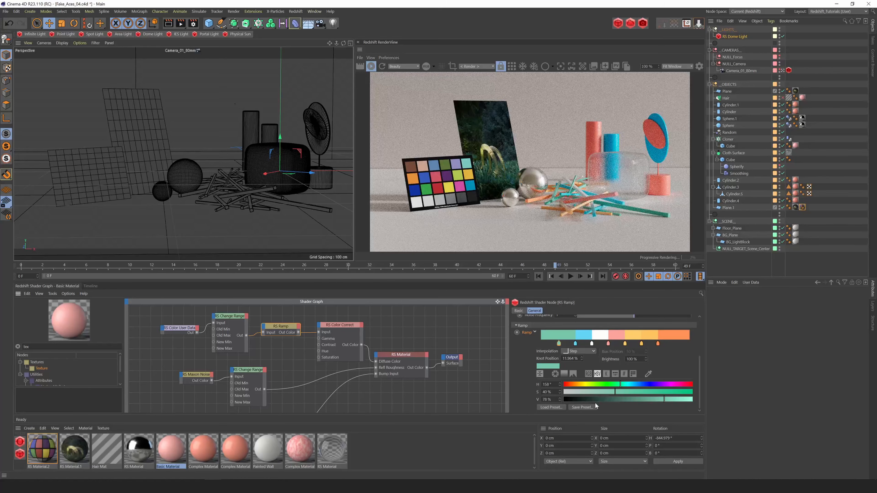
{"action": "left_click", "coordinate": [616, 392]}
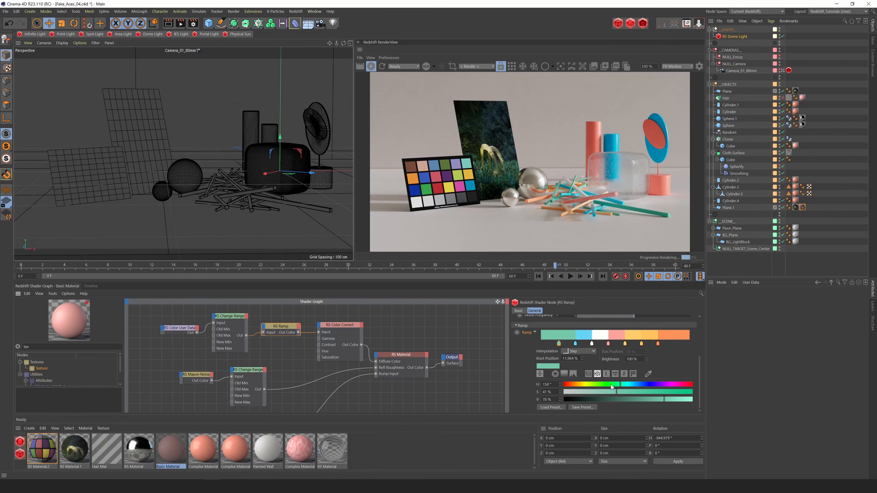
{"action": "left_click", "coordinate": [607, 393]}
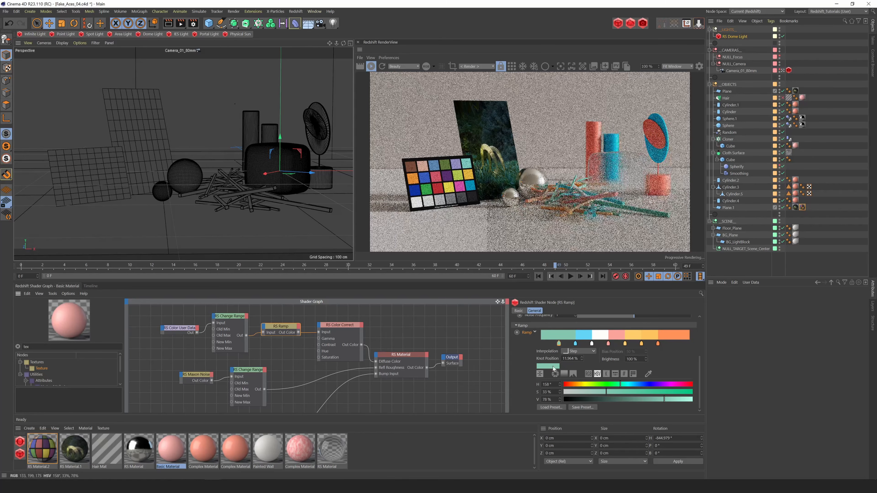
{"action": "left_click", "coordinate": [624, 393]}
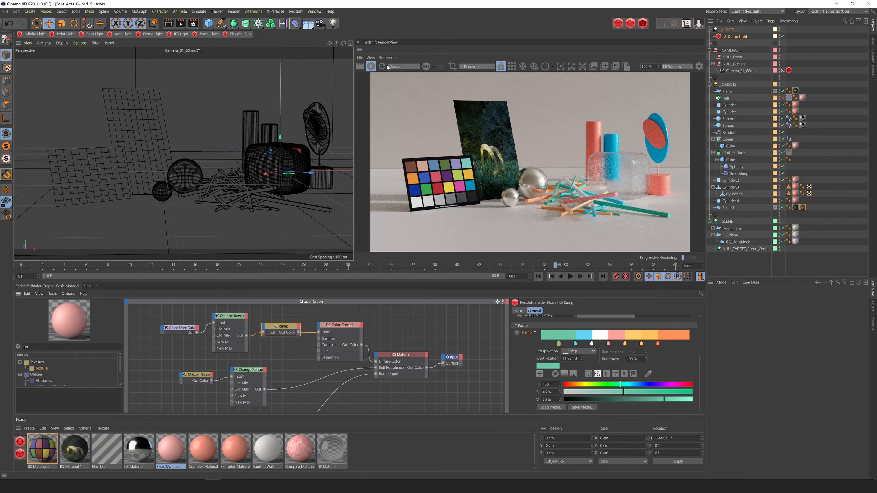
Stop the live render, shift the camera framing slightly and start the live render again
{"action": "left_click", "coordinate": [372, 68]}
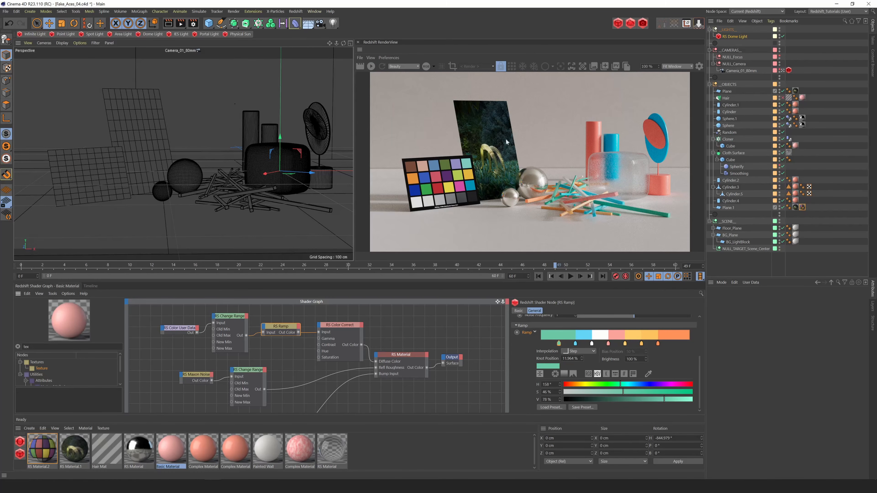
{"action": "left_click_drag", "start_coordinate": [329, 44], "coordinate": [329, 54]}
{"action": "left_click", "coordinate": [371, 66]}
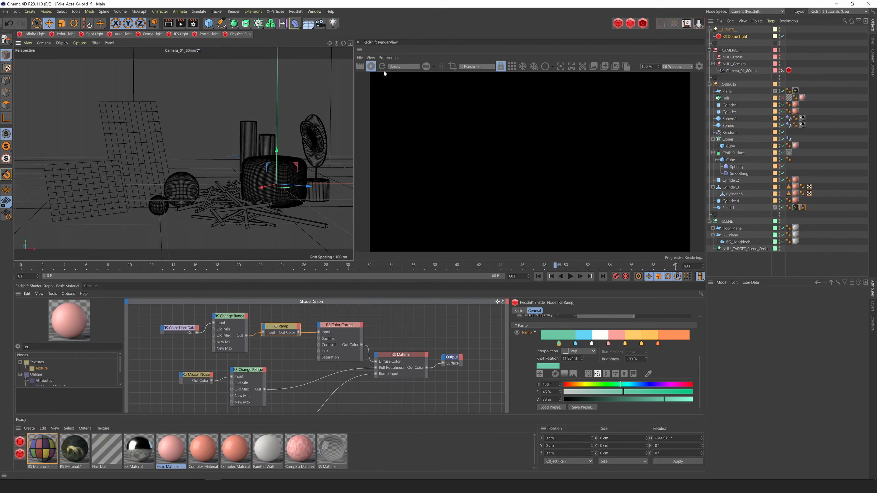
Open the render settings and review the Redshift post-effects, including Color Management and Bloom
{"action": "left_click", "coordinate": [193, 23]}
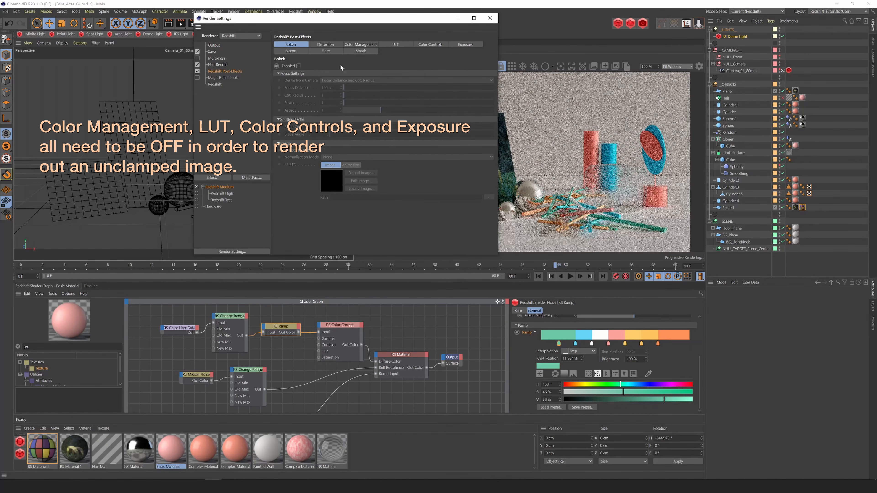
{"action": "left_click", "coordinate": [359, 45]}
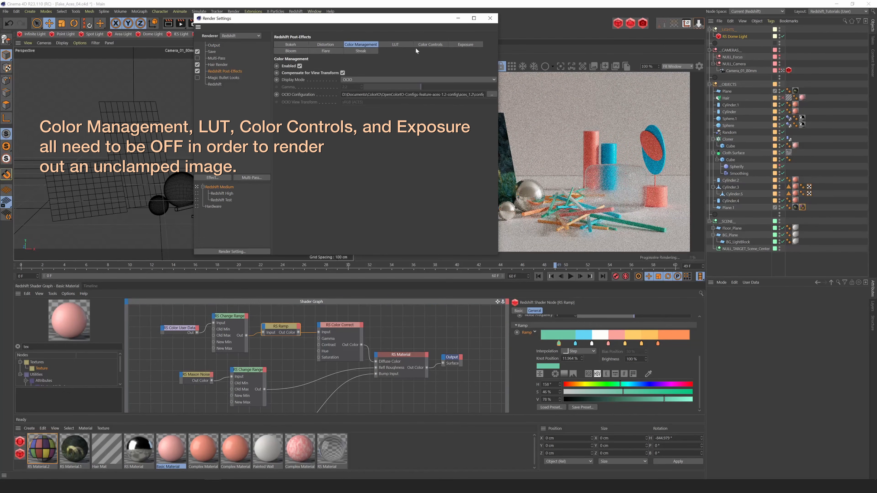
{"action": "left_click", "coordinate": [290, 51]}
{"action": "left_click", "coordinate": [323, 50]}
{"action": "left_click", "coordinate": [294, 51]}
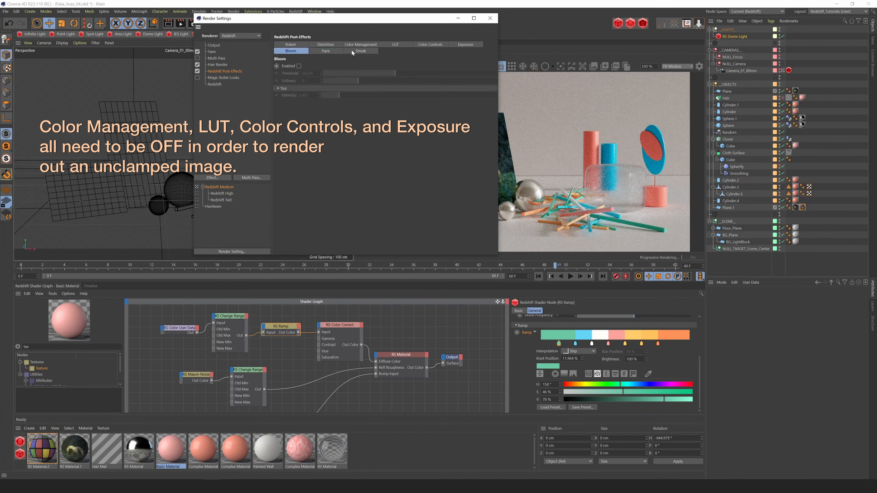
{"action": "left_click", "coordinate": [360, 45]}
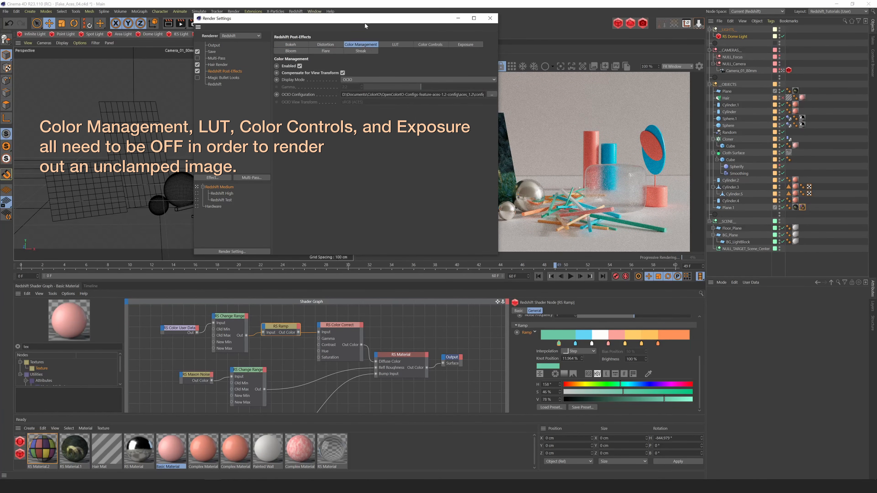
Compare the render with Color Management on and off in the Redshift post-effects, leaving it disabled
{"action": "left_click_drag", "start_coordinate": [365, 23], "coordinate": [273, 76]}
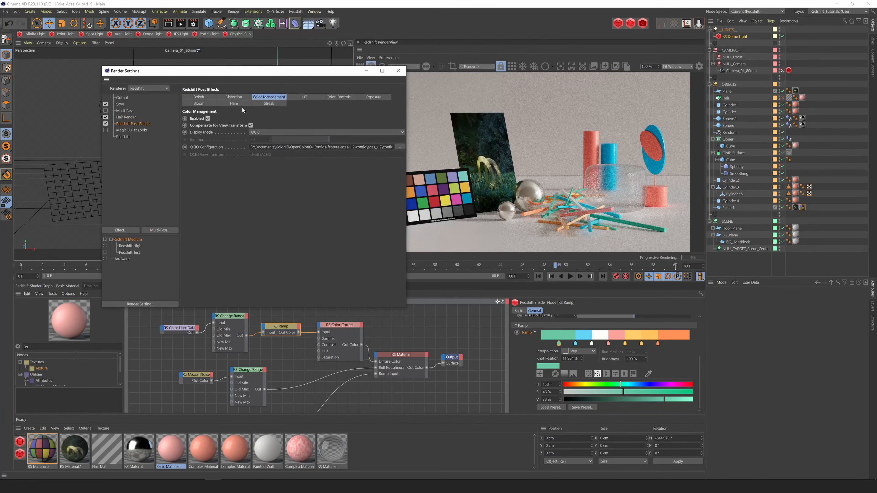
{"action": "left_click", "coordinate": [207, 119]}
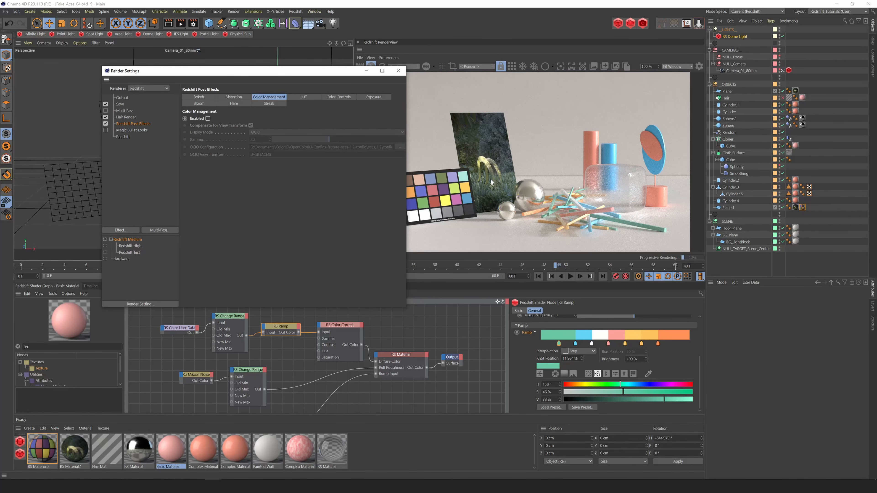
{"action": "left_click_drag", "start_coordinate": [292, 72], "coordinate": [290, 91]}
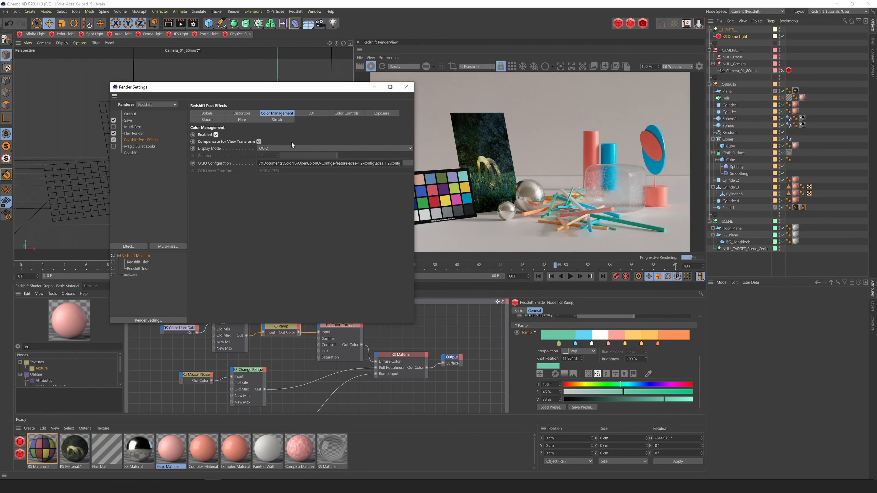
{"action": "left_click", "coordinate": [216, 134]}
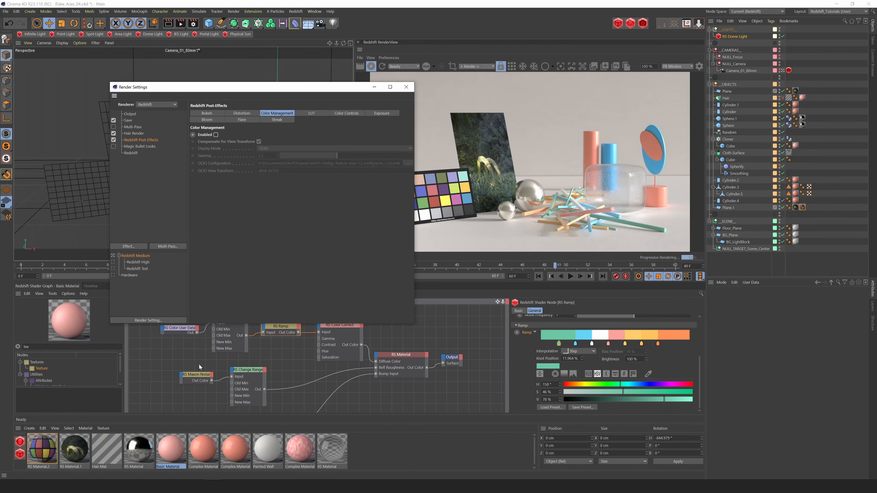
{"action": "left_click", "coordinate": [216, 135]}
{"action": "left_click", "coordinate": [216, 134]}
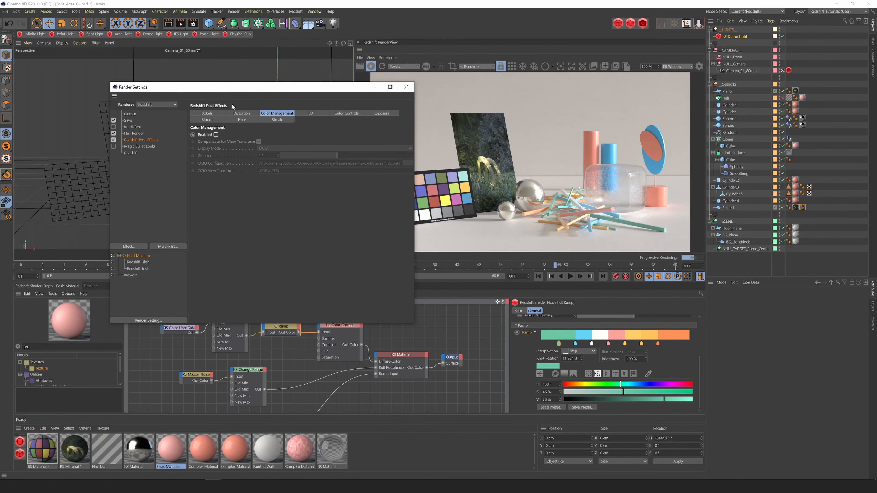
Examine the Save settings for the regular image, including OpenEXR format options, bit depth and color profile, and close the render settings
{"action": "left_click", "coordinate": [130, 121]}
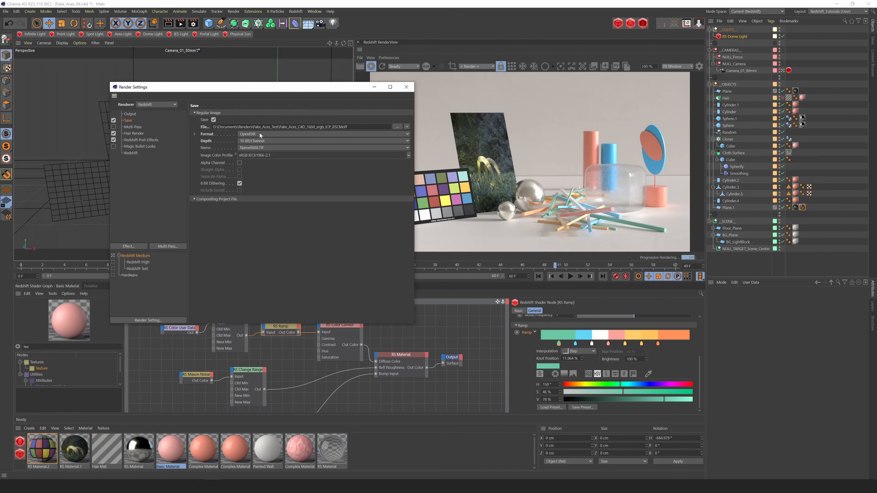
{"action": "left_click_drag", "start_coordinate": [256, 88], "coordinate": [215, 84]}
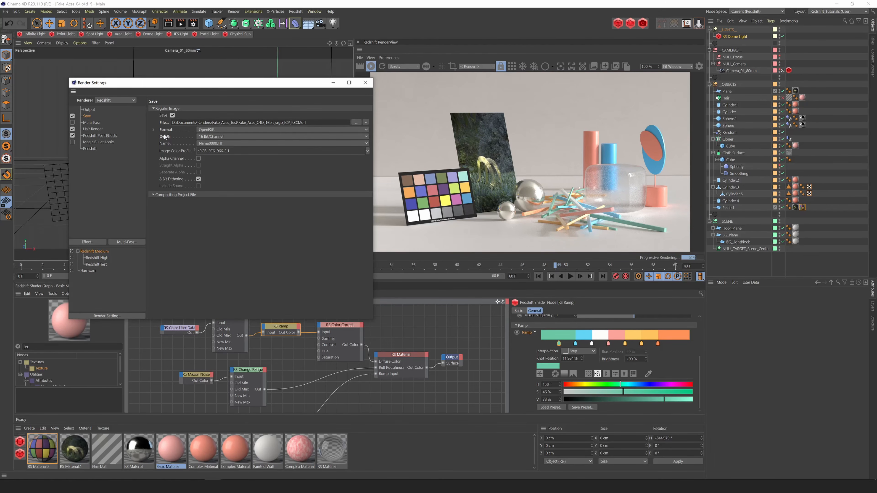
{"action": "left_click", "coordinate": [153, 129]}
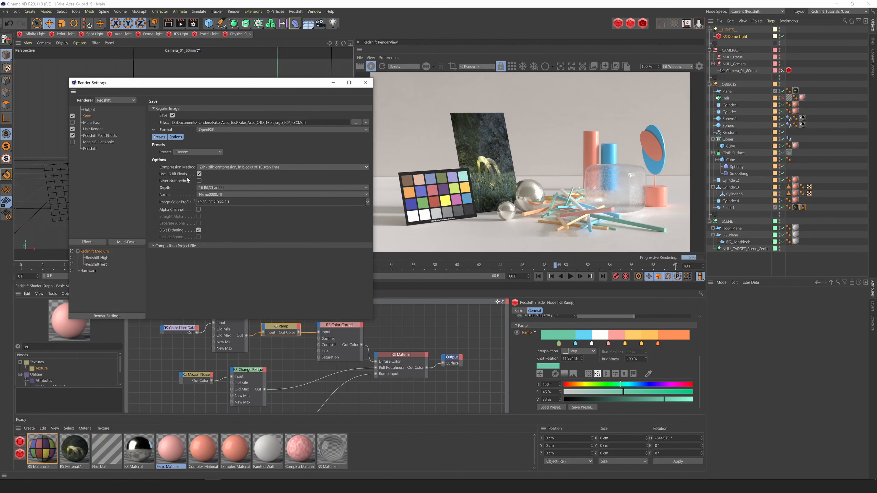
{"action": "left_click", "coordinate": [153, 129]}
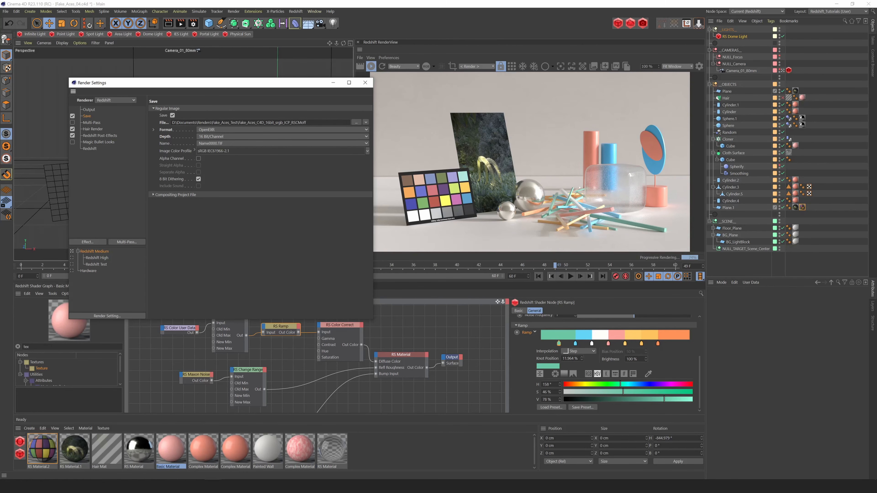
{"action": "left_click_drag", "start_coordinate": [194, 83], "coordinate": [186, 85]}
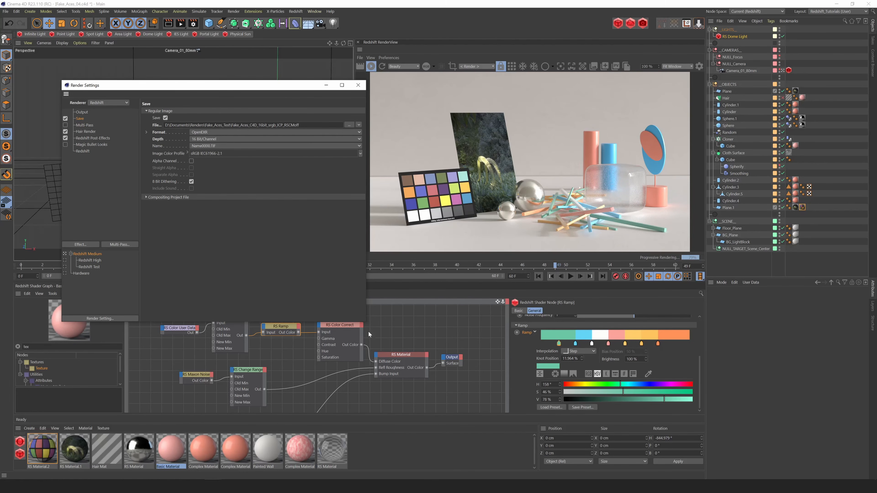
{"action": "key", "text": "alt+F4"}
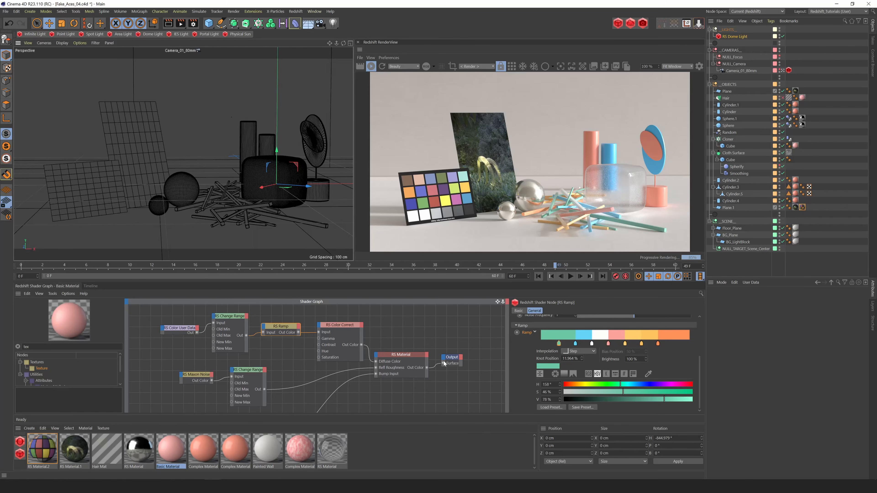
Stop the live render and check the Redshift page of the render settings
{"action": "left_click", "coordinate": [373, 67]}
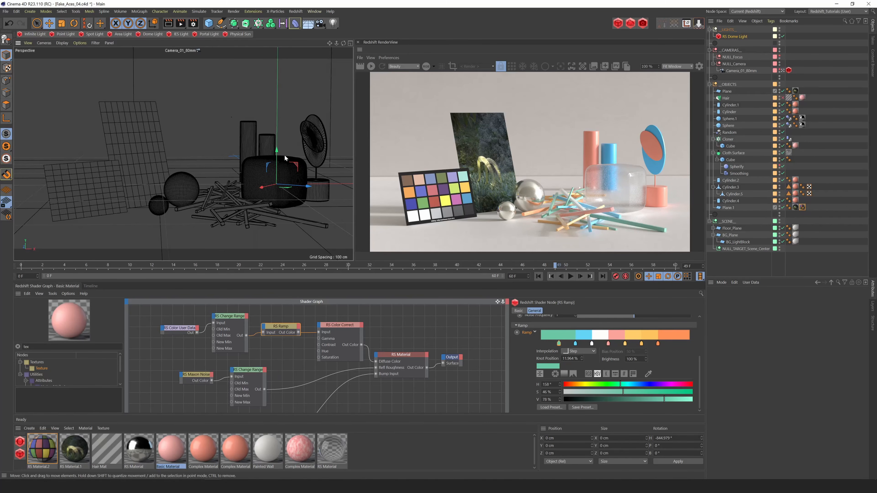
{"action": "left_click", "coordinate": [194, 24]}
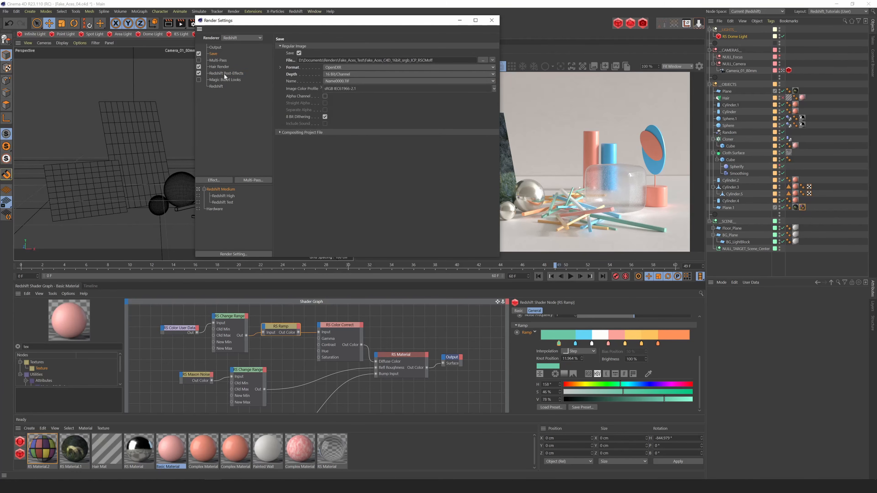
{"action": "left_click", "coordinate": [216, 86]}
{"action": "left_click", "coordinate": [491, 20]}
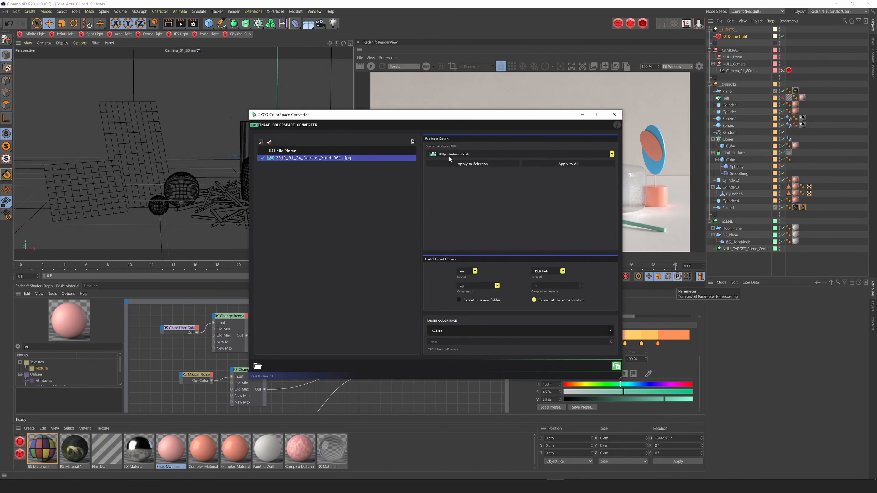
In PYCO ColorSpace Converter, check the source color space option for 2019_01_24_Cactus_Yard-001.jpg
{"action": "left_click", "coordinate": [456, 155]}
{"action": "left_click", "coordinate": [449, 165]}
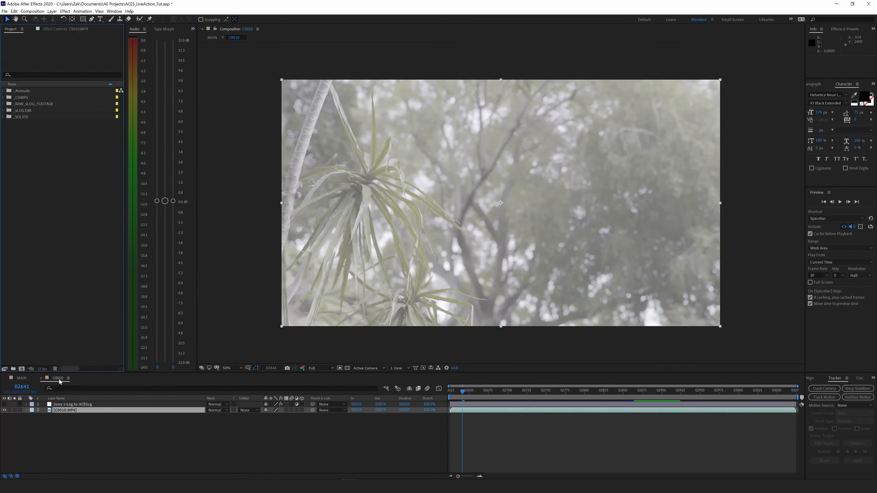
In After Effects, view the MAIN composition and scrub through its live-action clips along the timeline
{"action": "left_click", "coordinate": [22, 378]}
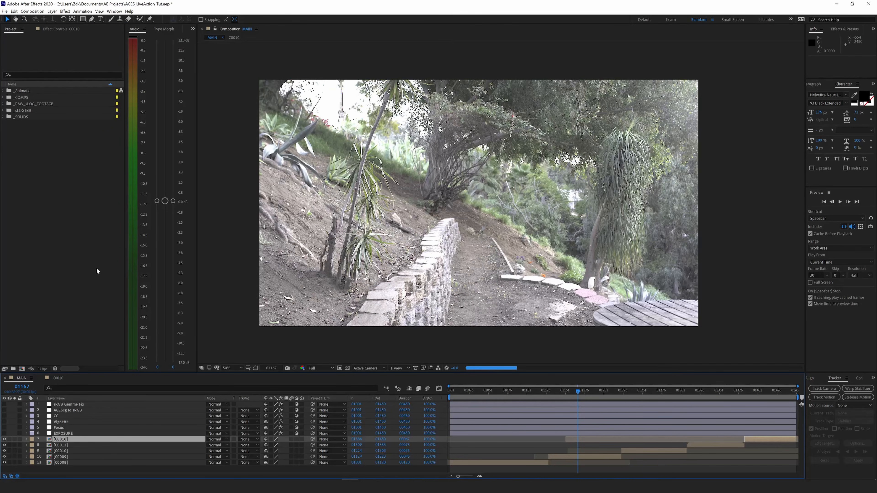
{"action": "left_click_drag", "start_coordinate": [480, 394], "coordinate": [450, 393]}
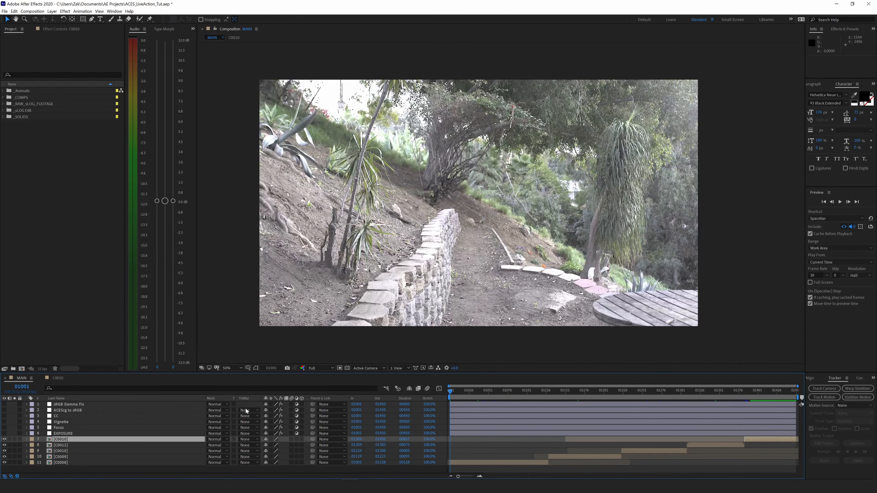
{"action": "left_click", "coordinate": [55, 379]}
{"action": "left_click_drag", "start_coordinate": [461, 390], "coordinate": [586, 393]}
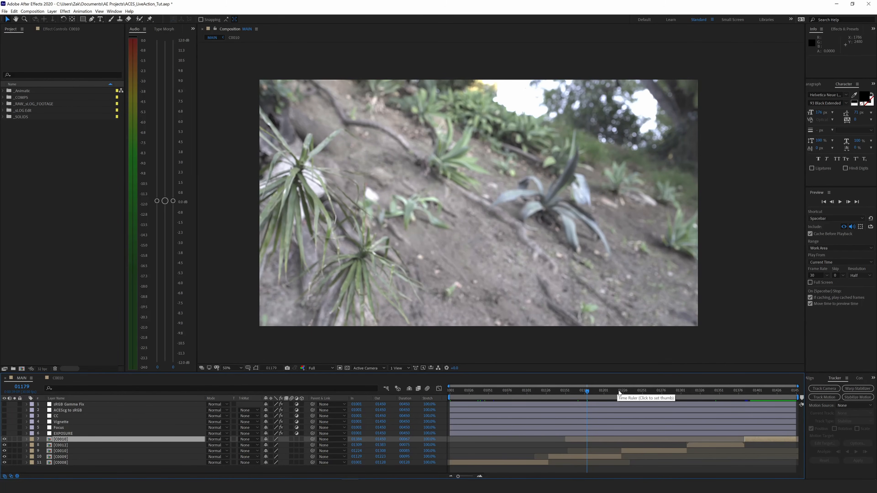
{"action": "left_click", "coordinate": [644, 393]}
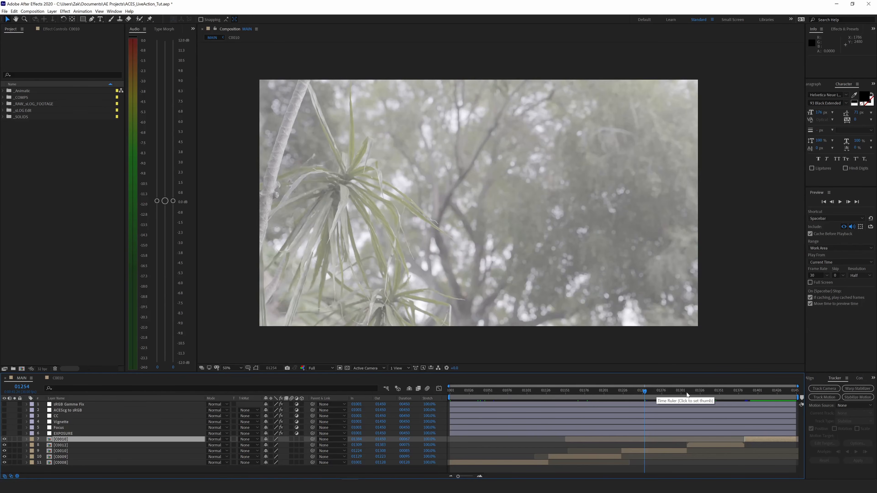
{"action": "left_click", "coordinate": [714, 391]}
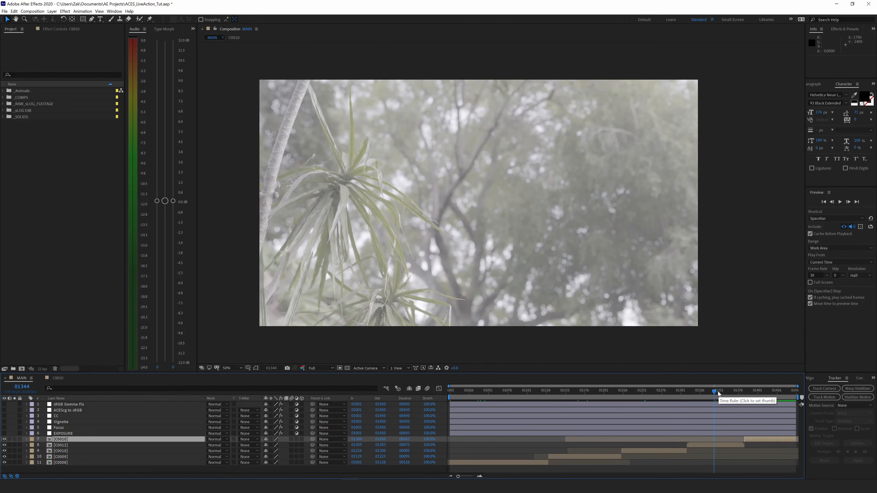
{"action": "left_click", "coordinate": [488, 392]}
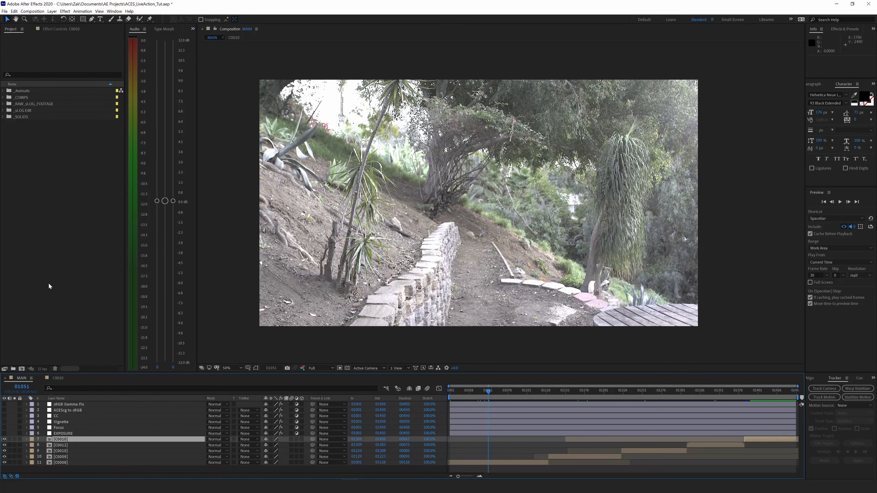
Create a new composition from sLOG_Edit_Final.mov in the sLOG Edit folder
{"action": "left_click", "coordinate": [3, 110]}
{"action": "left_click", "coordinate": [35, 118]}
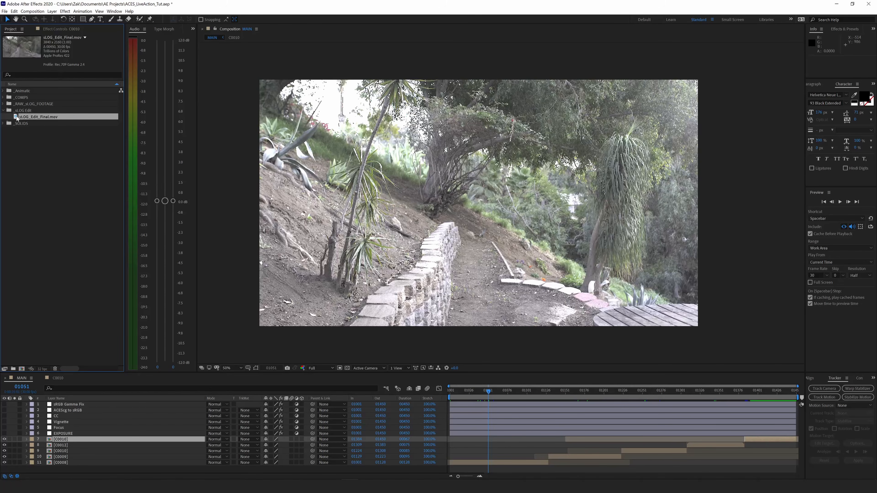
{"action": "left_click_drag", "start_coordinate": [25, 117], "coordinate": [22, 368]}
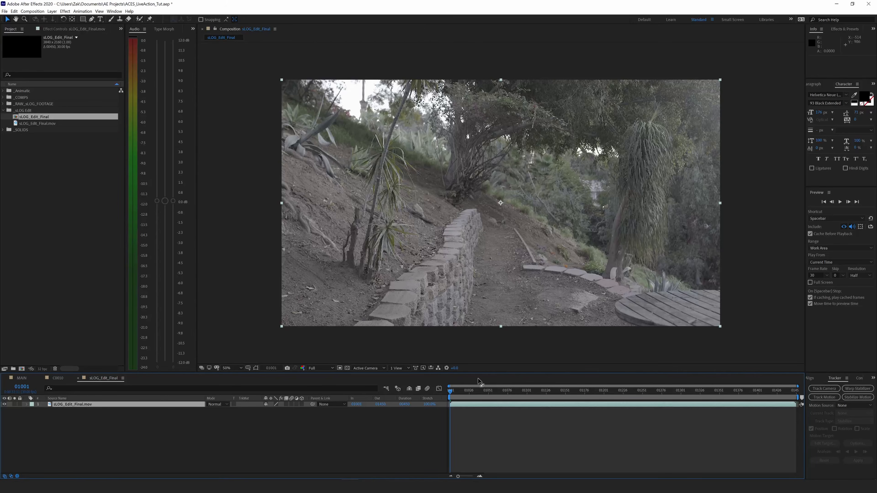
Review the project's color settings, covering bit depth, working space and Linearize Working Space, and accept them
{"action": "left_click", "coordinate": [99, 11]}
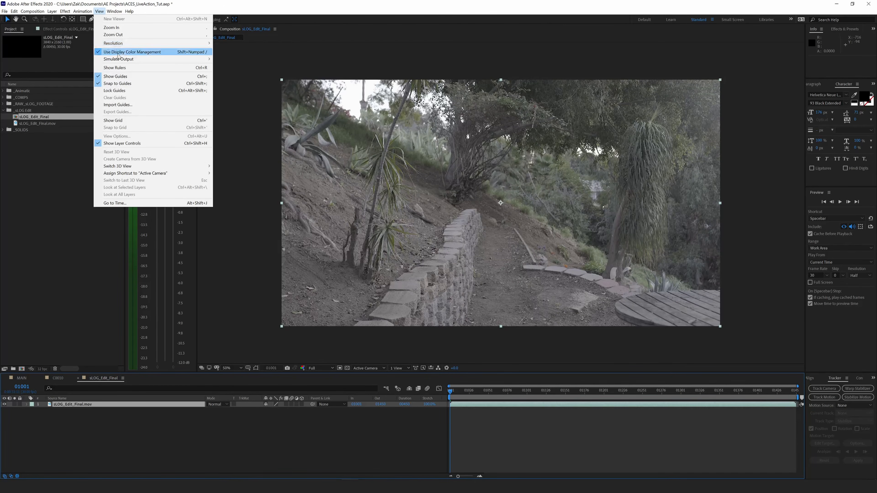
{"action": "left_click", "coordinate": [100, 12]}
{"action": "left_click", "coordinate": [37, 12]}
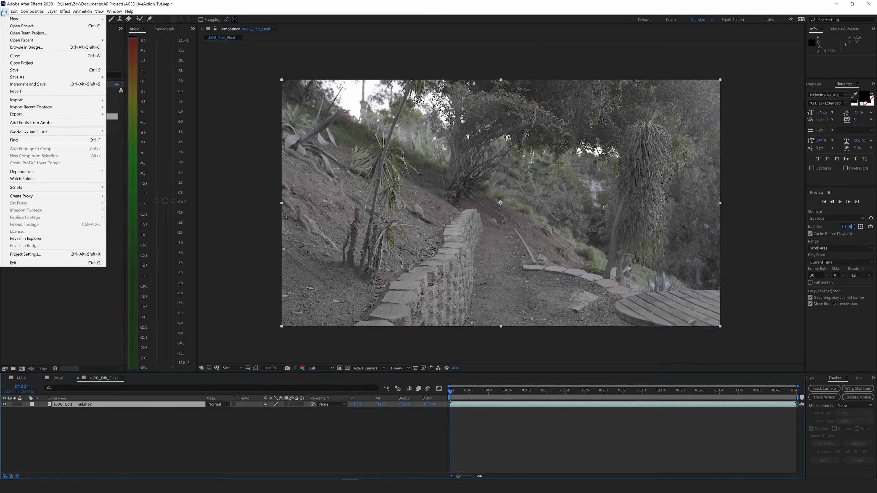
{"action": "left_click", "coordinate": [43, 255]}
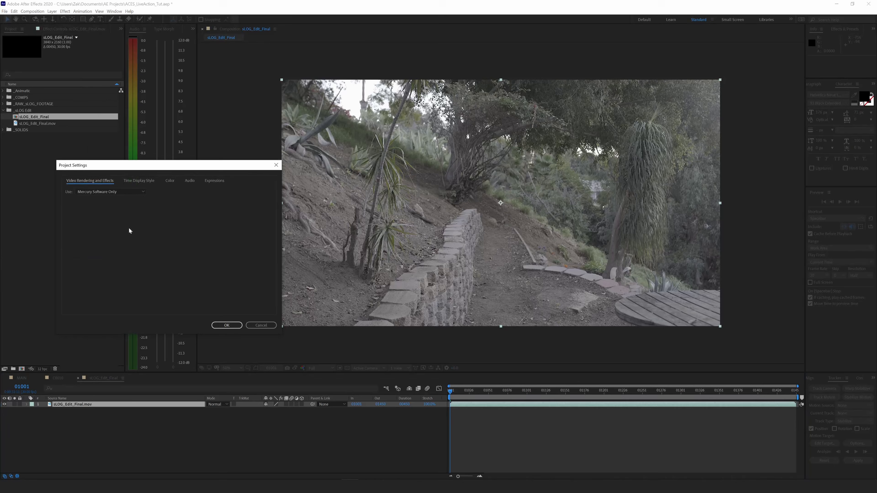
{"action": "left_click", "coordinate": [166, 182]}
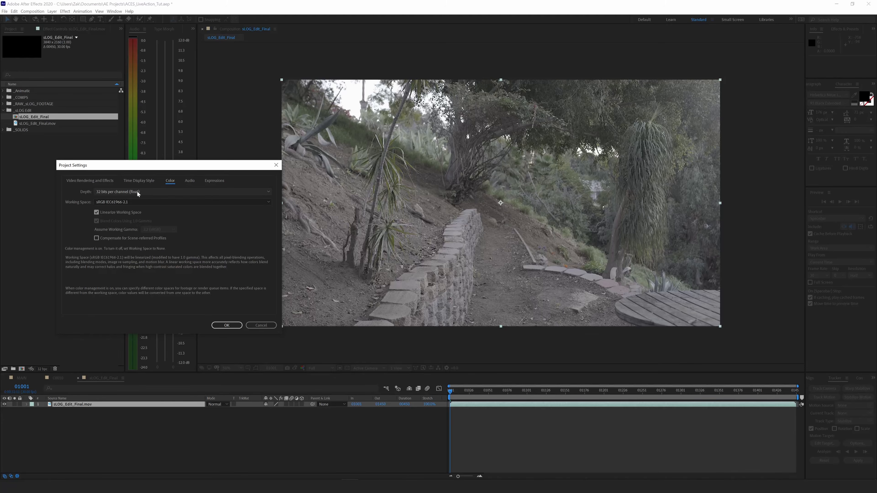
{"action": "left_click", "coordinate": [96, 212]}
{"action": "left_click", "coordinate": [227, 325]}
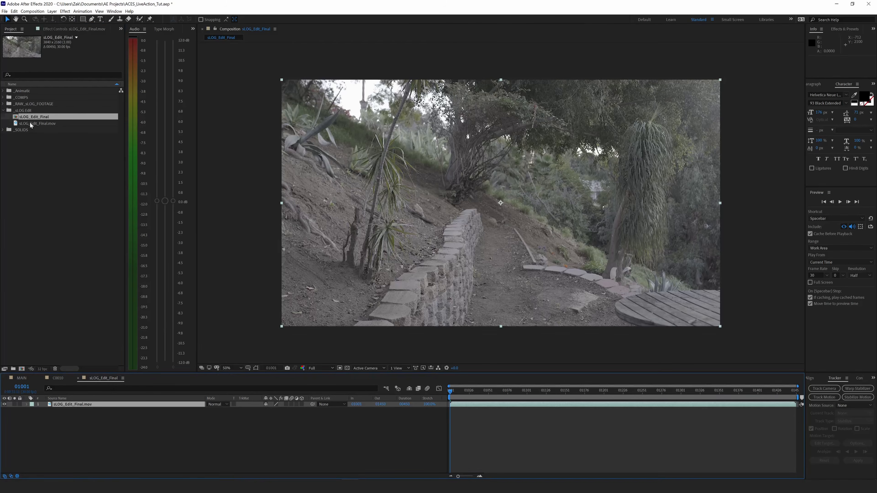
Select the sLOG_Edit_Final.mov footage and check its embedded color profile
{"action": "left_click", "coordinate": [39, 123]}
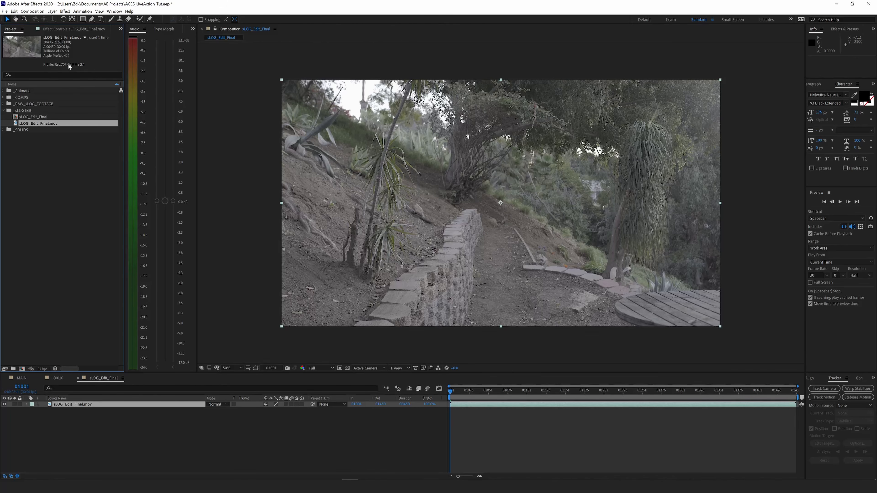
{"action": "left_click", "coordinate": [50, 139]}
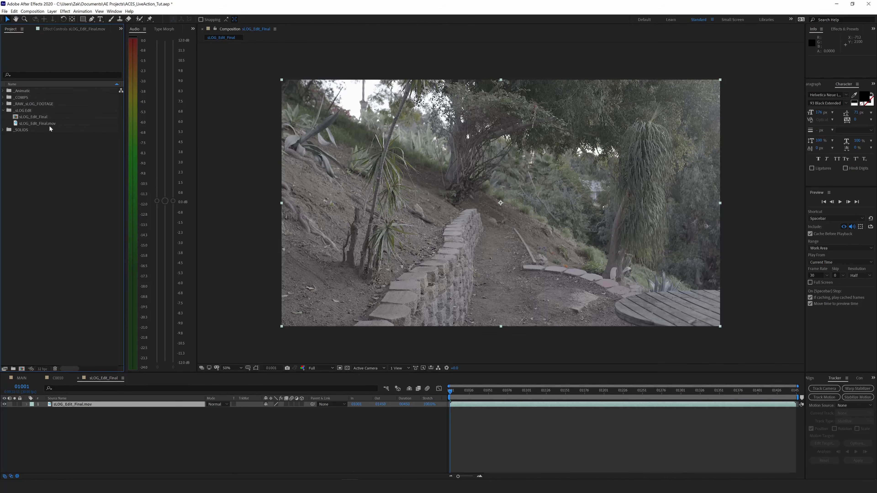
{"action": "left_click", "coordinate": [41, 123]}
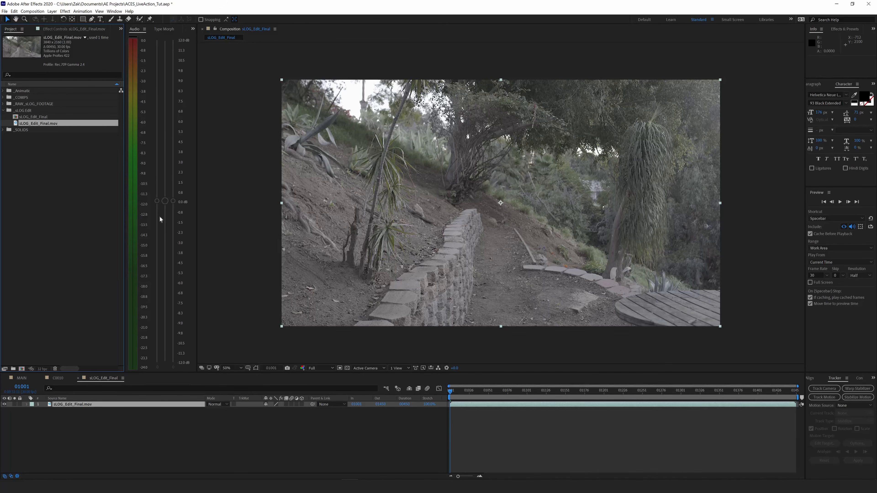
Set the sLOG_Edit_Final.mov footage interpretation to Preserve RGB, disabling its color management conversions
{"action": "right_click", "coordinate": [52, 124]}
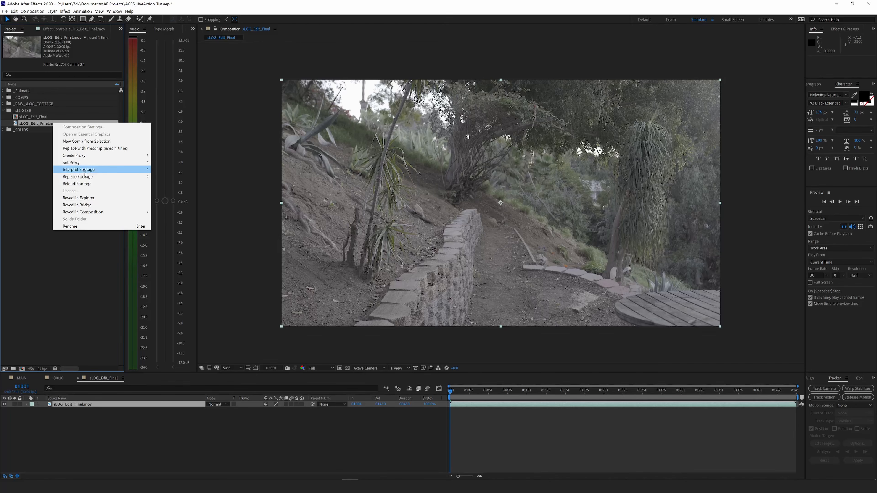
{"action": "mouse_move", "coordinate": [80, 170]}
{"action": "left_click", "coordinate": [161, 170]}
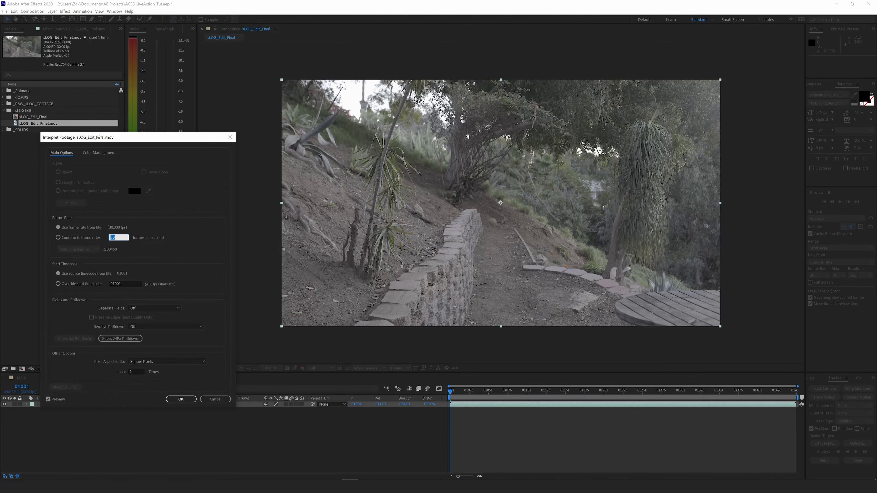
{"action": "left_click", "coordinate": [100, 153]}
{"action": "left_click", "coordinate": [57, 181]}
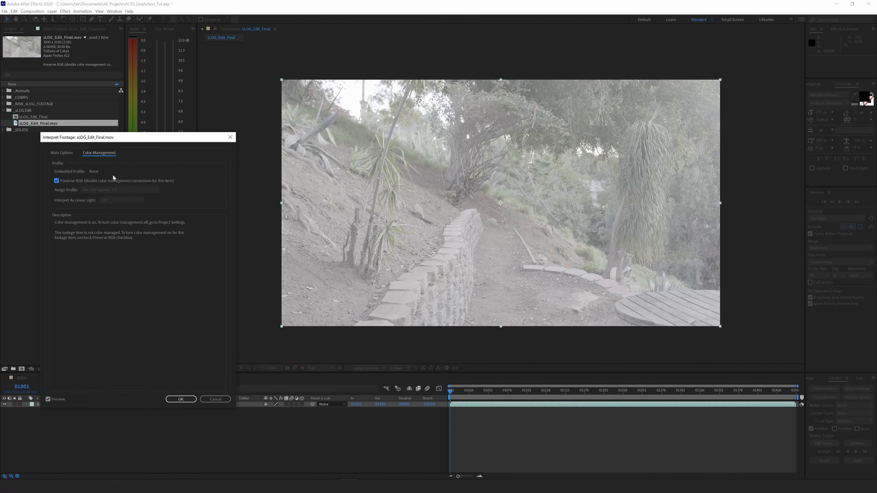
{"action": "left_click", "coordinate": [180, 399]}
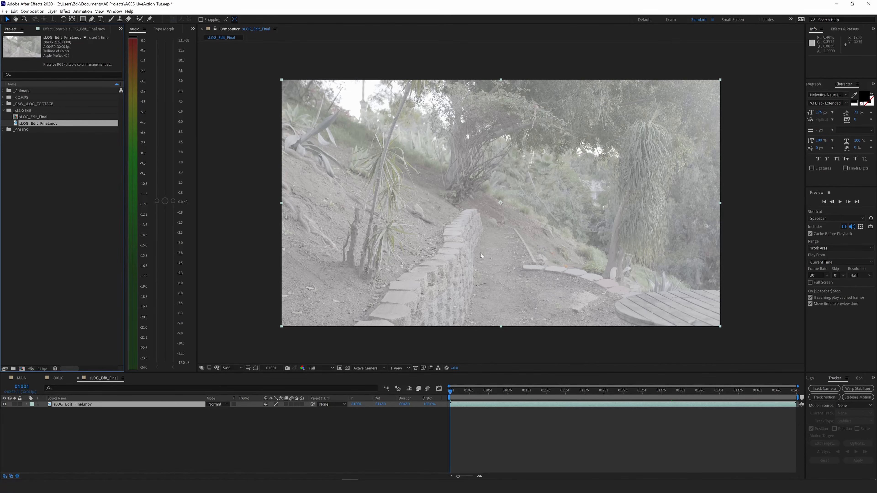
Turn display color management off and back on in the composition viewer to compare how the footage looks
{"action": "left_click", "coordinate": [117, 441]}
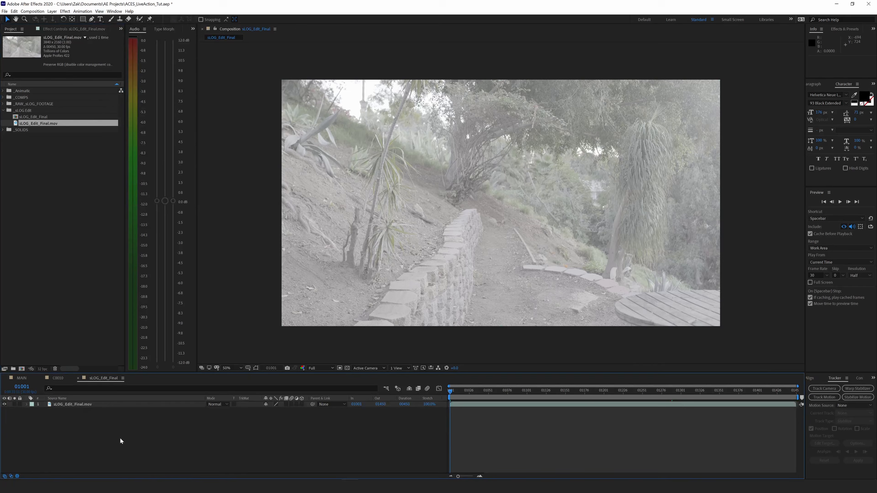
{"action": "left_click", "coordinate": [99, 11]}
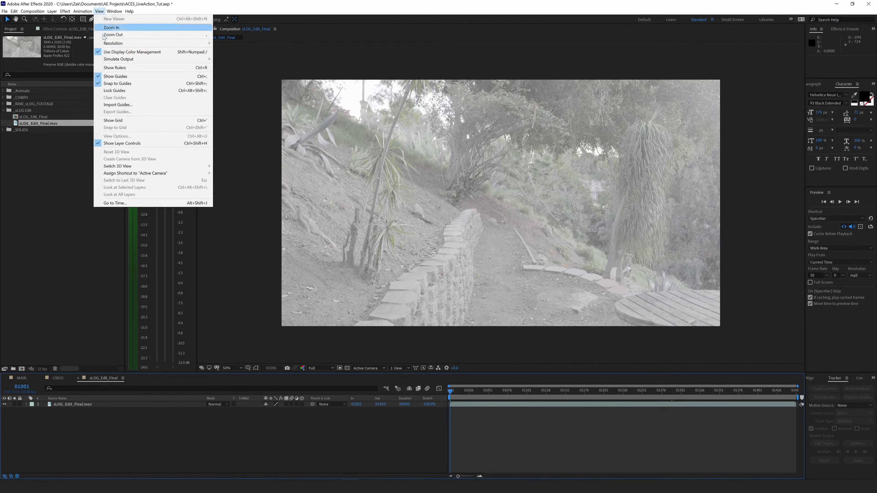
{"action": "left_click", "coordinate": [117, 52]}
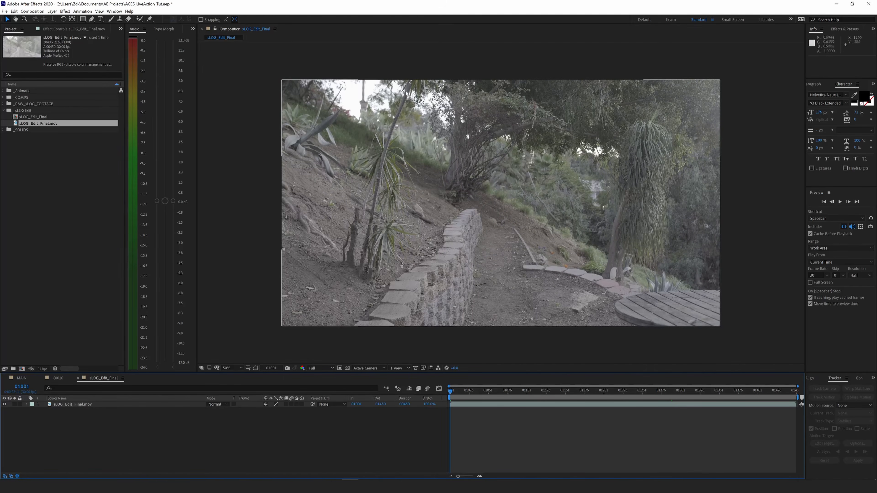
{"action": "left_click", "coordinate": [99, 10]}
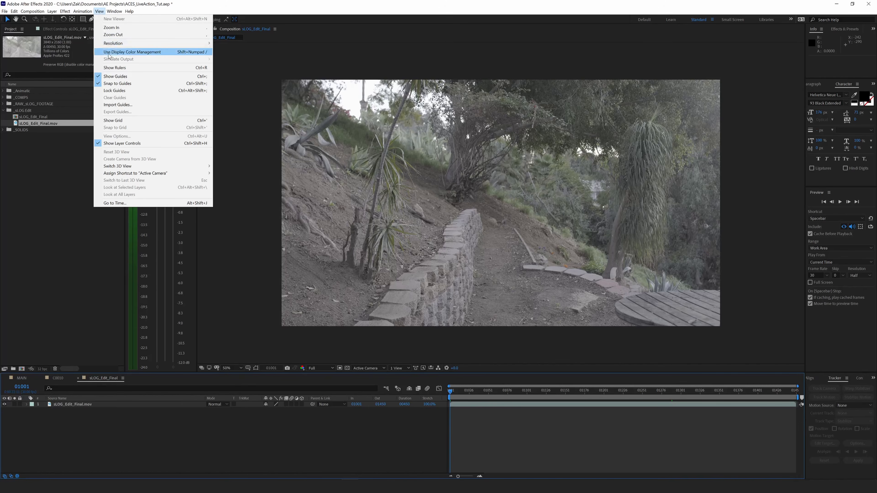
{"action": "left_click", "coordinate": [116, 52]}
Select the sLOG_Edit_Final.mov layer and scrub the composition from its first to its last frame
{"action": "left_click", "coordinate": [363, 304]}
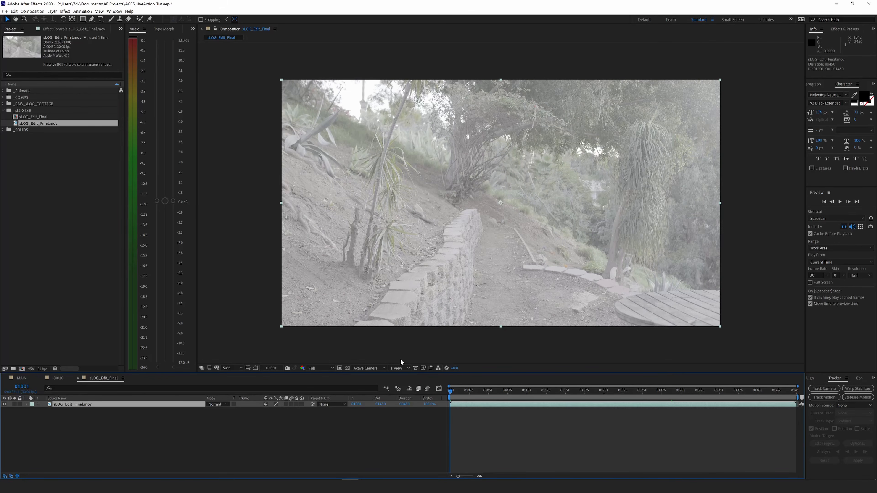
{"action": "mouse_move", "coordinate": [465, 390]}
{"action": "left_mouse_down"}
{"action": "mouse_move", "coordinate": [491, 390]}
{"action": "mouse_move", "coordinate": [448, 391]}
{"action": "left_mouse_up"}
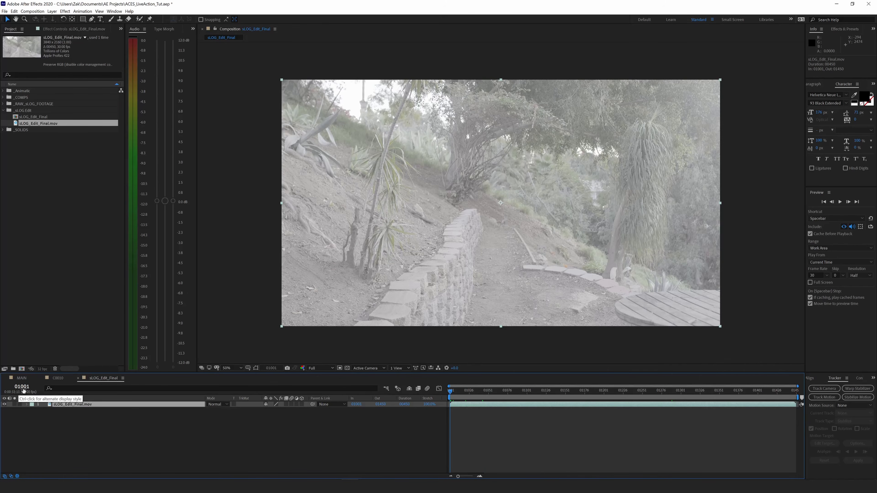
{"action": "mouse_move", "coordinate": [460, 390]}
{"action": "left_mouse_down"}
{"action": "mouse_move", "coordinate": [496, 392]}
{"action": "mouse_move", "coordinate": [449, 391]}
{"action": "left_mouse_up"}
{"action": "left_click_drag", "start_coordinate": [452, 391], "coordinate": [796, 391]}
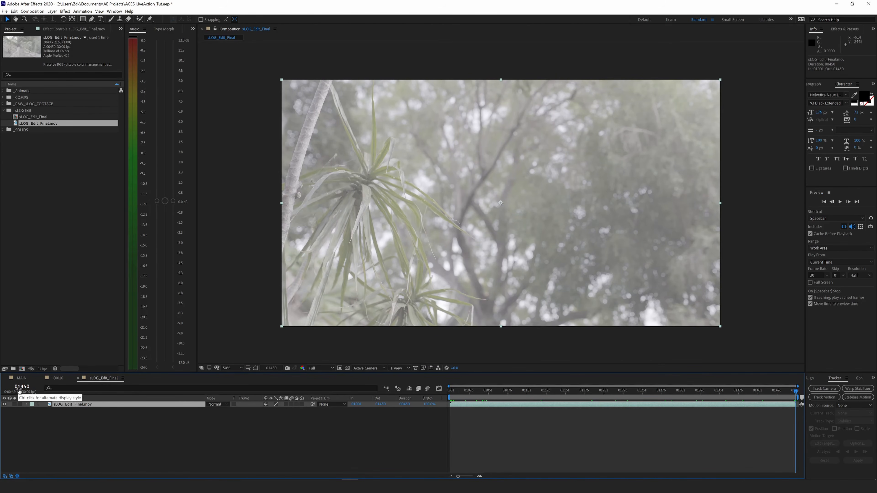
{"action": "key", "text": "Home"}
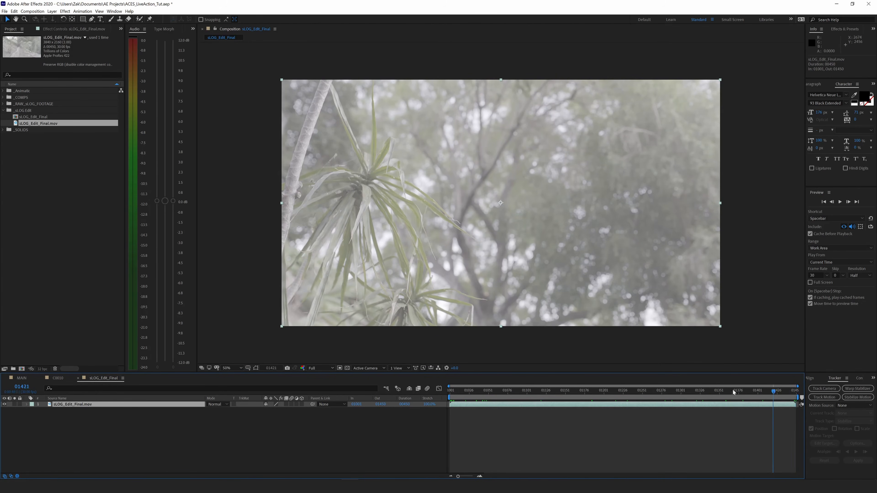
Split the sLOG_Edit_Final.mov layer at frame 01129, where the second shot begins
{"action": "left_click_drag", "start_coordinate": [451, 390], "coordinate": [549, 395]}
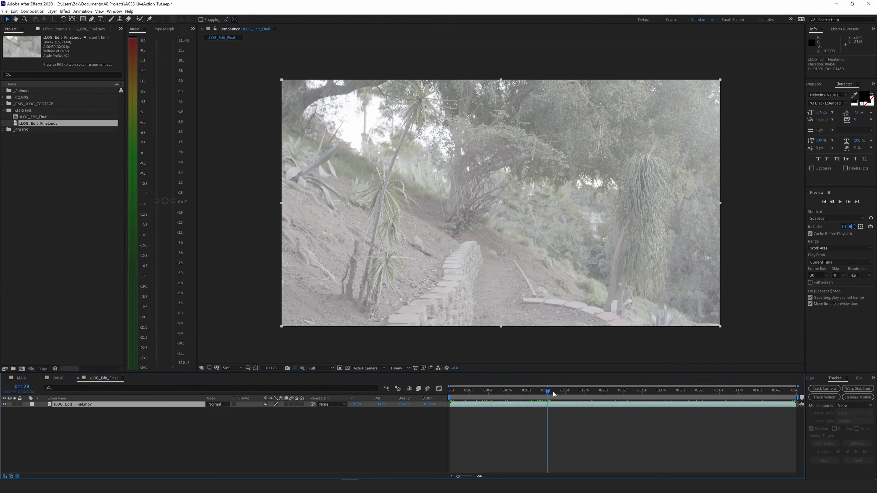
{"action": "key", "text": "Page_Down"}
{"action": "key", "text": "Page_Down"}
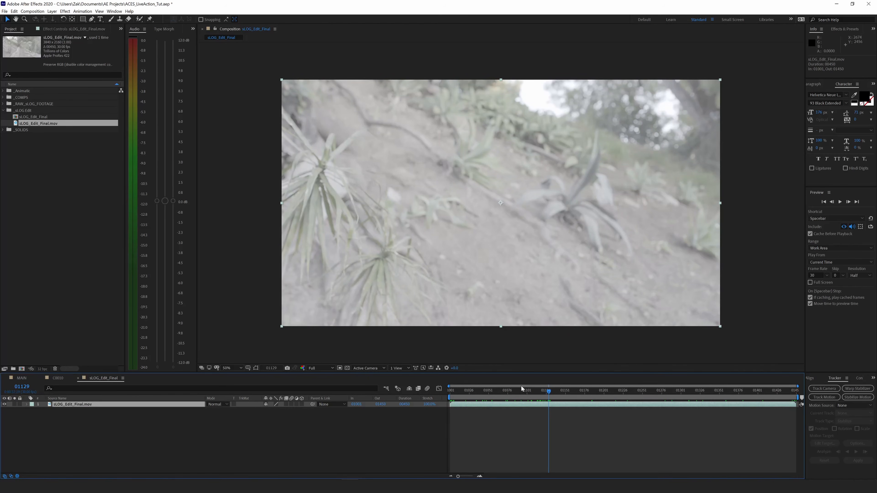
{"action": "key", "text": "Page_Up"}
{"action": "key", "text": "Page_Down"}
{"action": "key", "text": "ctrl+shift+d"}
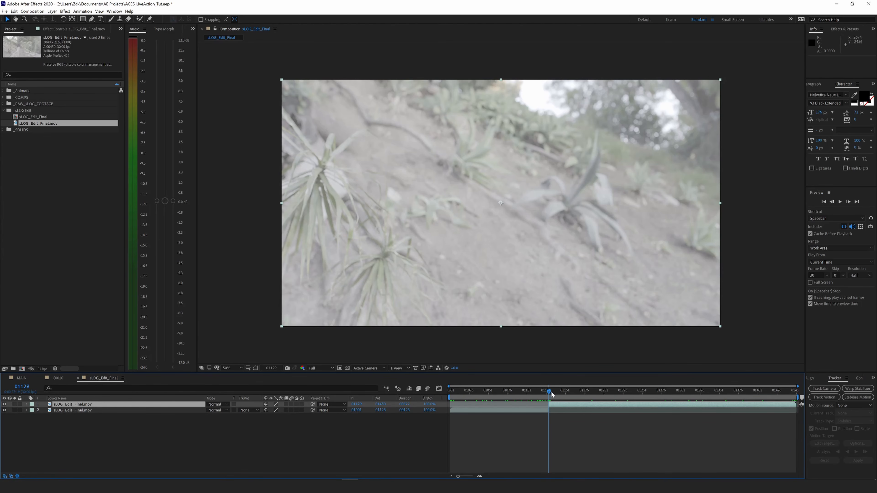
Split the remaining footage at the next two shot changes, frames 01224 and 01308
{"action": "left_click_drag", "start_coordinate": [549, 392], "coordinate": [621, 394]}
{"action": "key", "text": "ctrl+shift+d"}
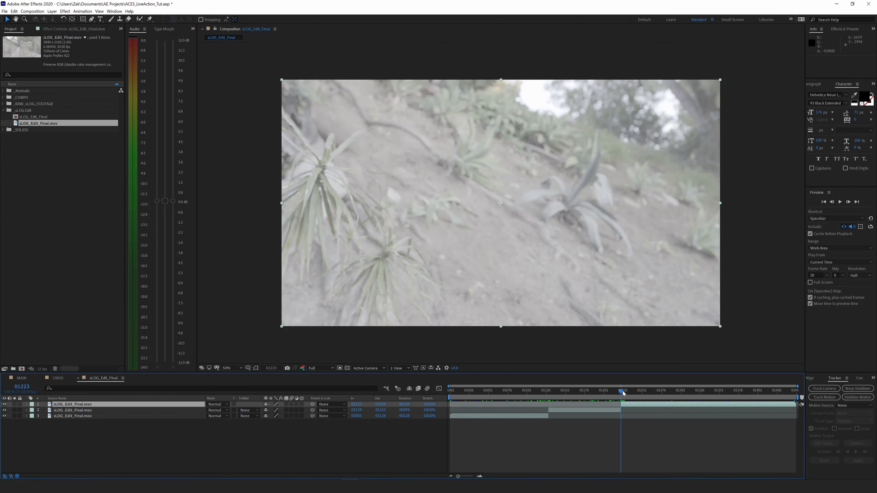
{"action": "left_click_drag", "start_coordinate": [624, 393], "coordinate": [735, 393]}
{"action": "key", "text": ";"}
{"action": "key", "text": "Page_Down"}
{"action": "key", "text": "Page_Down"}
{"action": "key", "text": "Page_Up"}
{"action": "key", "text": ";"}
{"action": "key", "text": "-"}
{"action": "left_click_drag", "start_coordinate": [655, 391], "coordinate": [734, 393]}
{"action": "key", "text": "Page_Up"}
{"action": "key", "text": "Page_Down"}
{"action": "key", "text": "ctrl+shift+d"}
Nudge the newly split last footage segment slightly upward in the frame
{"action": "key", "text": "Up"}
{"action": "key", "text": "Up"}
{"action": "key", "text": "Up"}
{"action": "key", "text": "Up"}
{"action": "key", "text": "Up"}
{"action": "key", "text": "Up"}
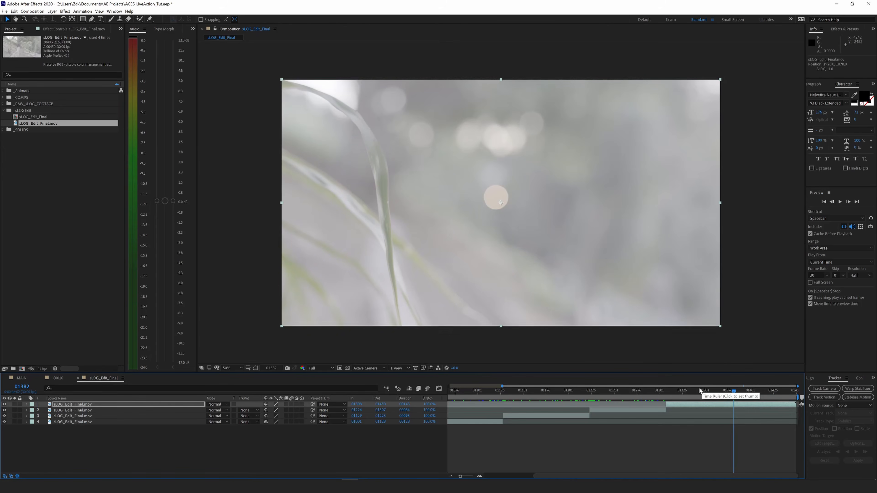
{"action": "key", "text": "Return"}
Split the footage at frame 01383, where the final shot begins
{"action": "left_click", "coordinate": [751, 396]}
{"action": "key", "text": "Page_Down"}
{"action": "key", "text": "Page_Up"}
{"action": "key", "text": "Page_Down"}
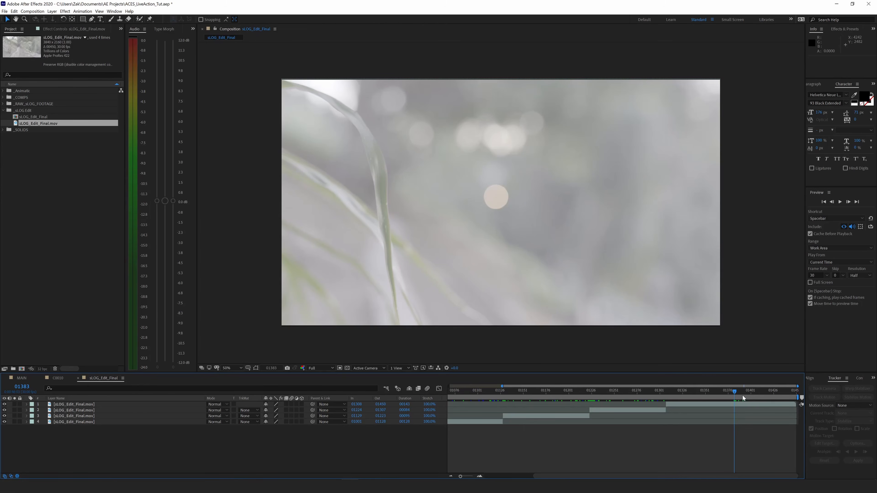
{"action": "key", "text": "ctrl+shift+d"}
Check the shot inside each of the split segments along the full timeline
{"action": "key", "text": "Home"}
{"action": "key", "text": "-"}
{"action": "left_click_drag", "start_coordinate": [485, 391], "coordinate": [635, 397]}
{"action": "key", "text": "Page_Up"}
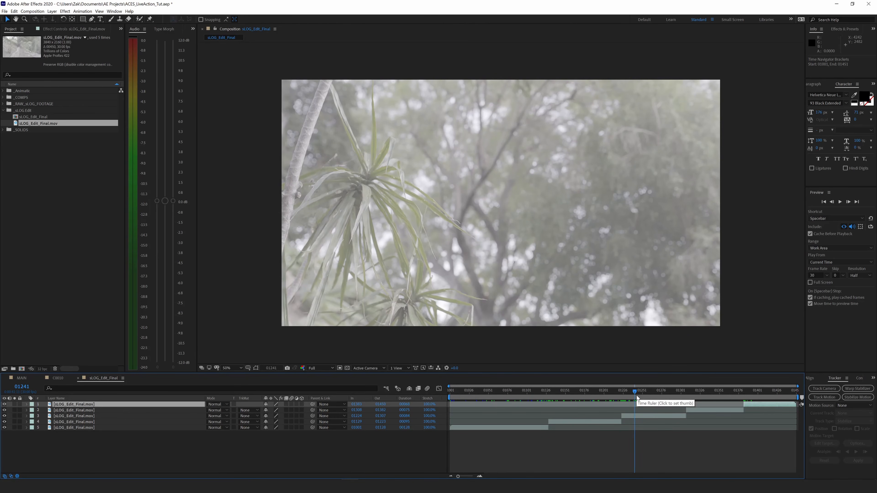
{"action": "left_click", "coordinate": [501, 391]}
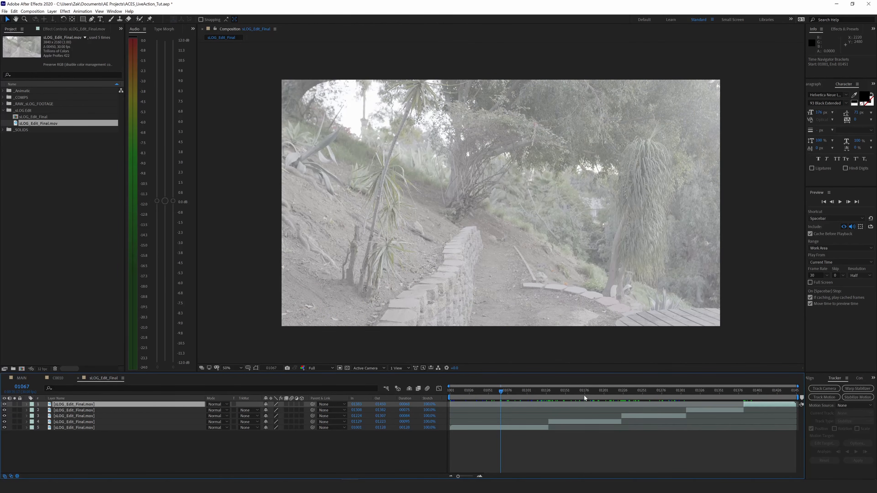
{"action": "left_click", "coordinate": [582, 392]}
{"action": "left_click", "coordinate": [658, 391]}
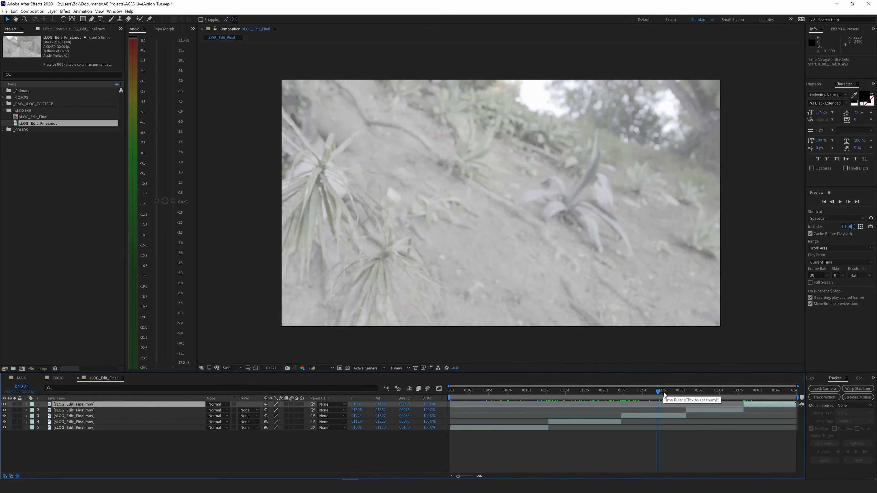
{"action": "left_click", "coordinate": [709, 393]}
{"action": "left_click", "coordinate": [765, 391]}
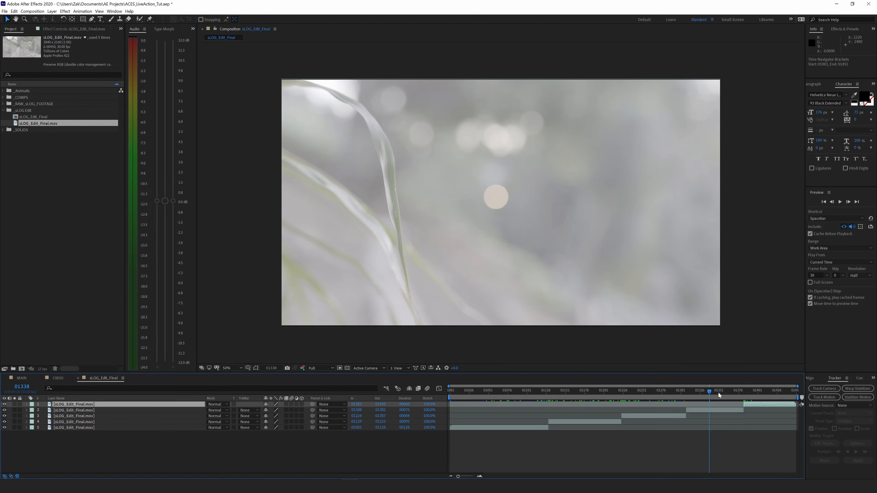
{"action": "left_click", "coordinate": [658, 391]}
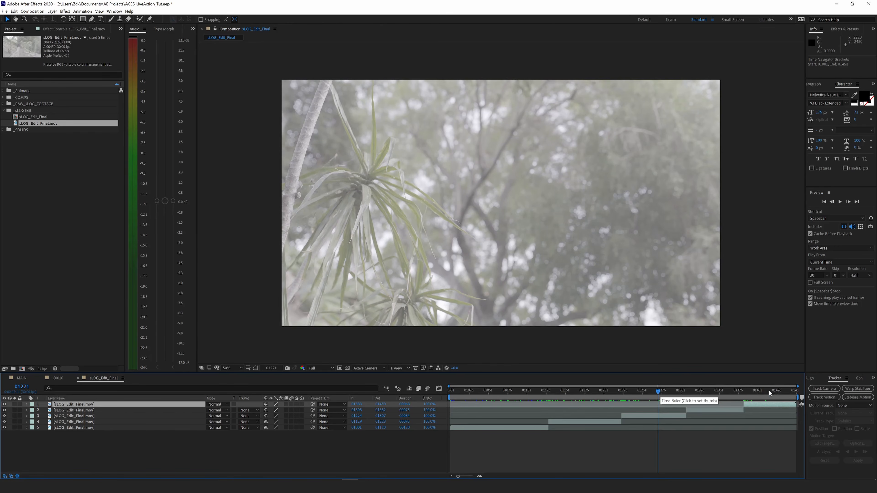
Scrub through the first two shots and examine the cut between them at frames 01128 and 01129
{"action": "key", "text": "Home"}
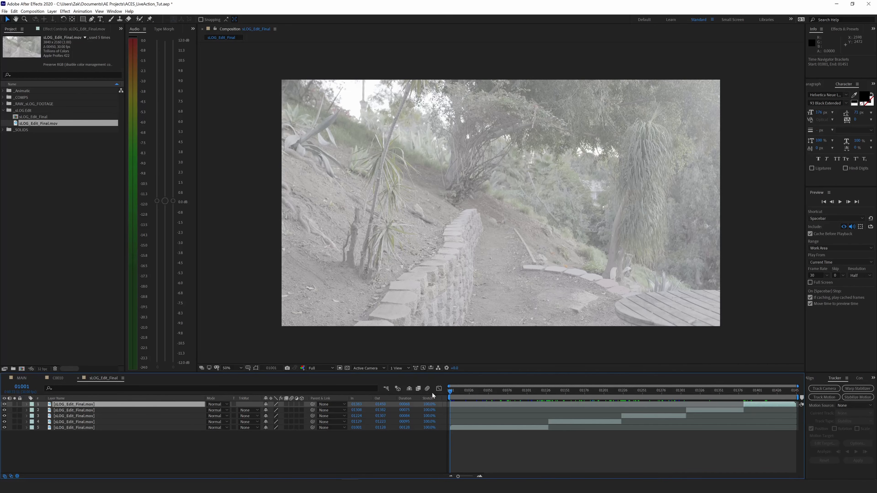
{"action": "left_click_drag", "start_coordinate": [451, 392], "coordinate": [547, 393]}
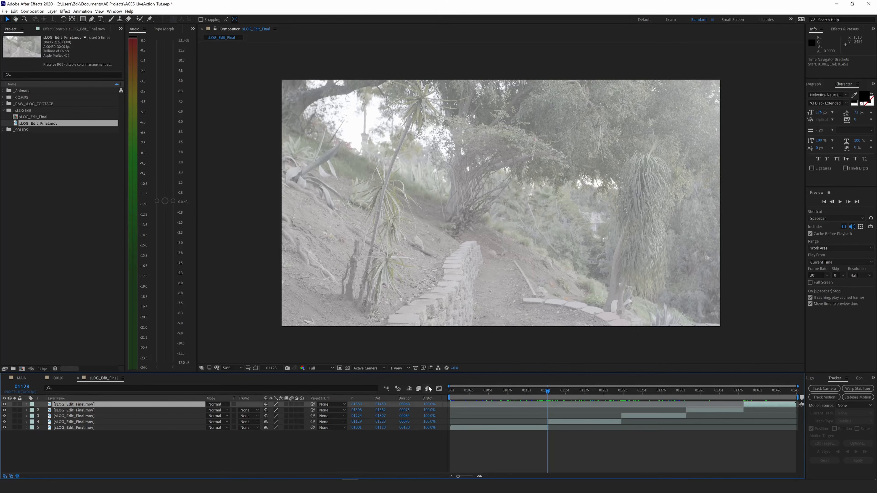
{"action": "key", "text": "Page_Down"}
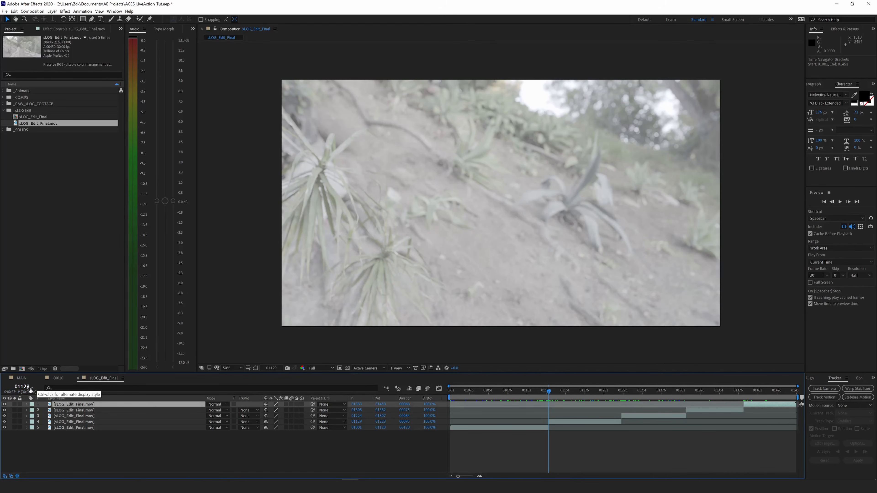
{"action": "left_click_drag", "start_coordinate": [608, 391], "coordinate": [622, 390]}
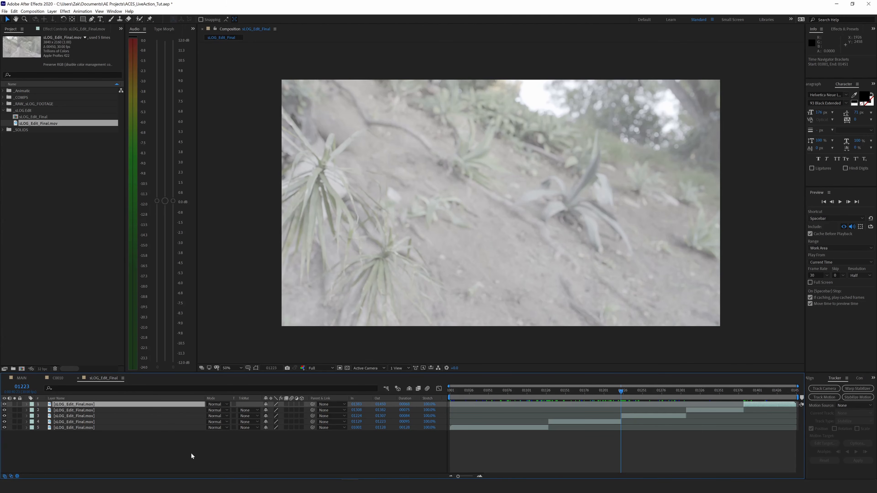
{"action": "left_click_drag", "start_coordinate": [522, 394], "coordinate": [591, 401]}
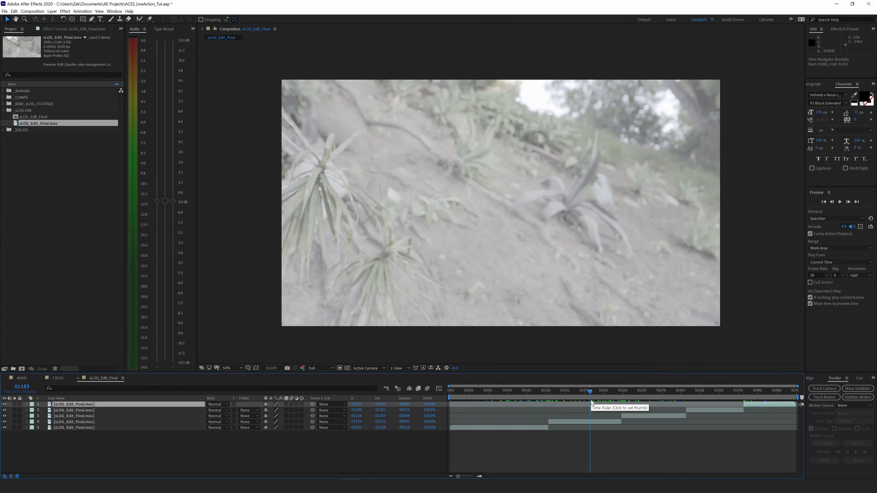
{"action": "left_click_drag", "start_coordinate": [517, 391], "coordinate": [549, 391]}
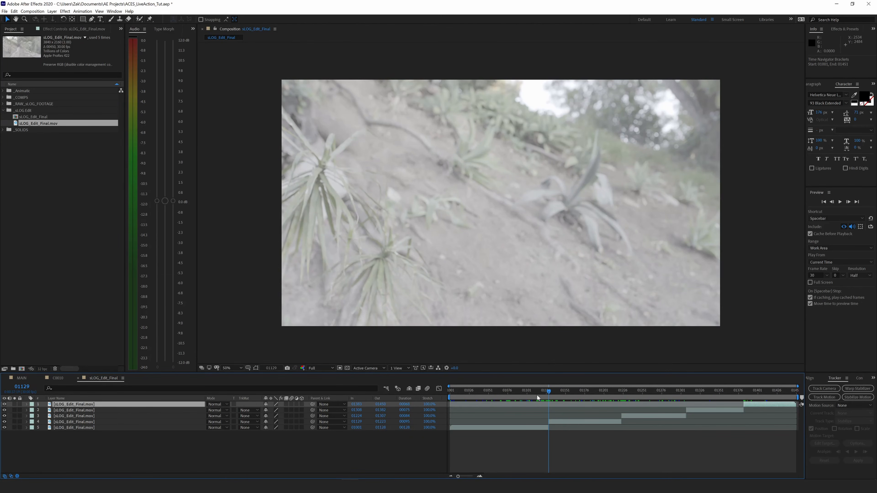
{"action": "left_click_drag", "start_coordinate": [537, 393], "coordinate": [547, 391]}
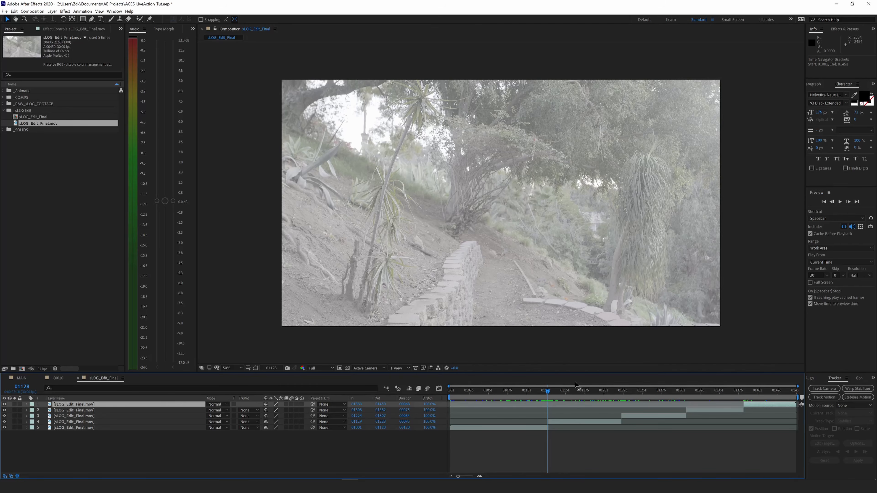
{"action": "left_click", "coordinate": [549, 392]}
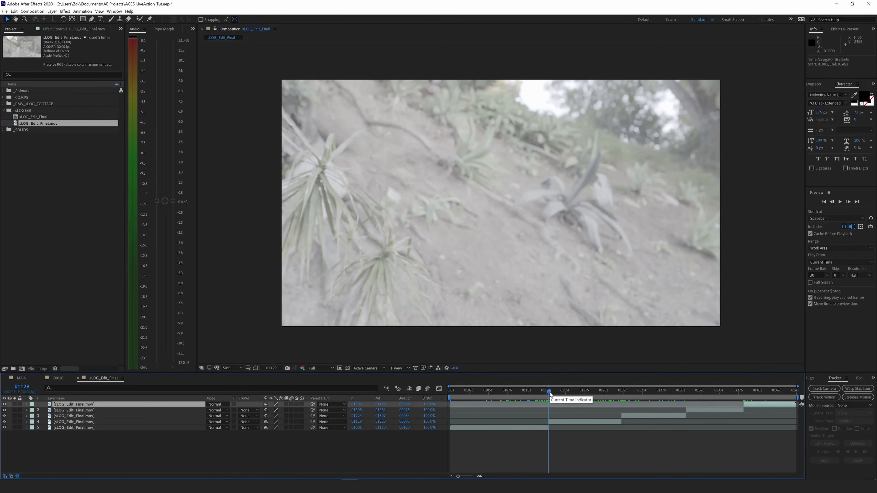
{"action": "left_click_drag", "start_coordinate": [550, 392], "coordinate": [571, 391]}
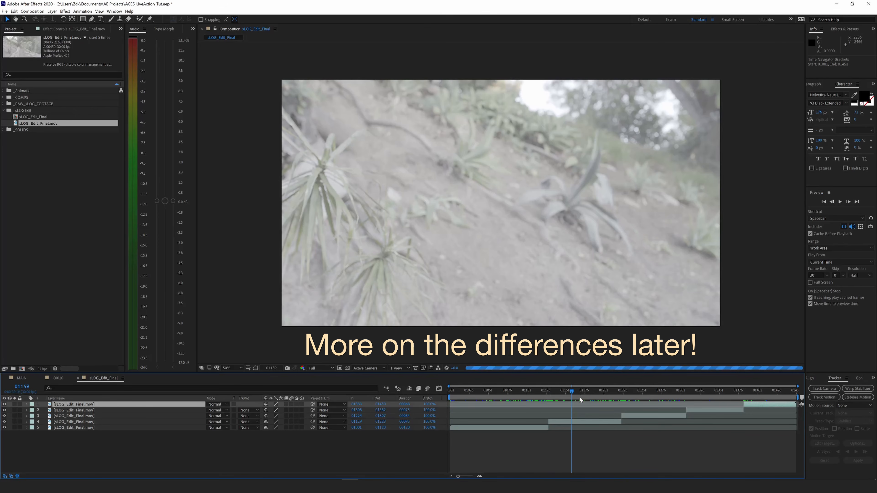
Pre-compose the first footage segment in sLOG_Edit_Final as a new composition named Shot1
{"action": "left_click_drag", "start_coordinate": [564, 390], "coordinate": [450, 391]}
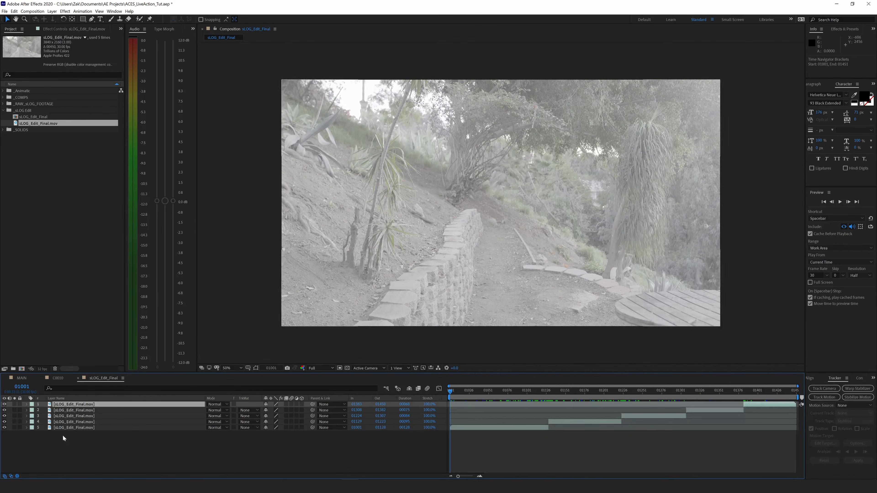
{"action": "left_click", "coordinate": [76, 428]}
{"action": "right_click", "coordinate": [84, 429]}
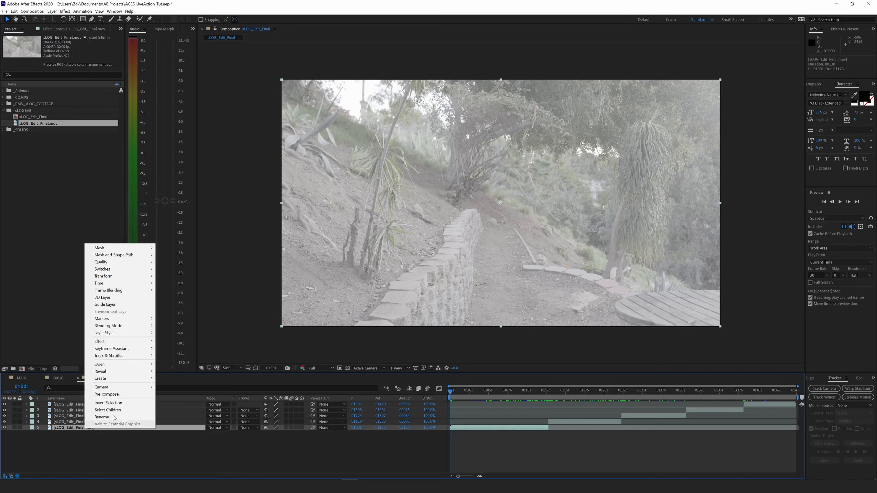
{"action": "left_click", "coordinate": [108, 395]}
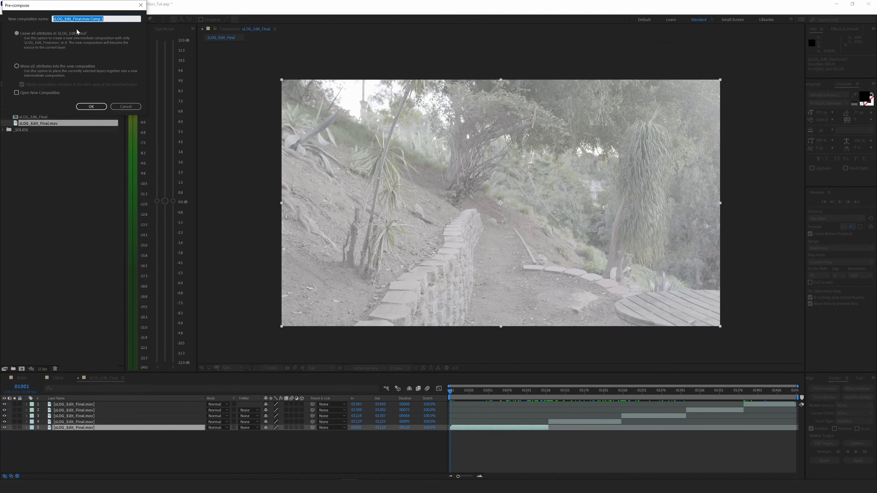
{"action": "type", "text": "Shot1"}
{"action": "key", "text": "Return"}
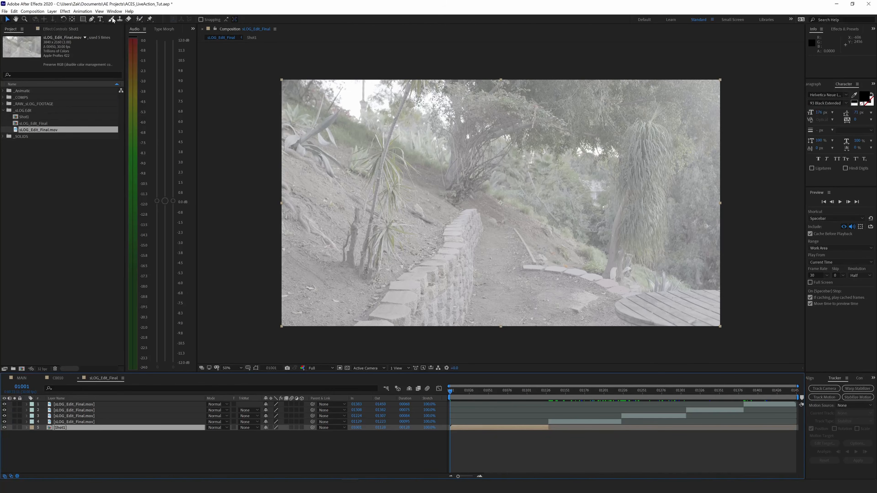
Open the Shot1 composition and add an adjustment layer above the footage named sLOG to ACEScg
{"action": "double_click", "coordinate": [61, 427]}
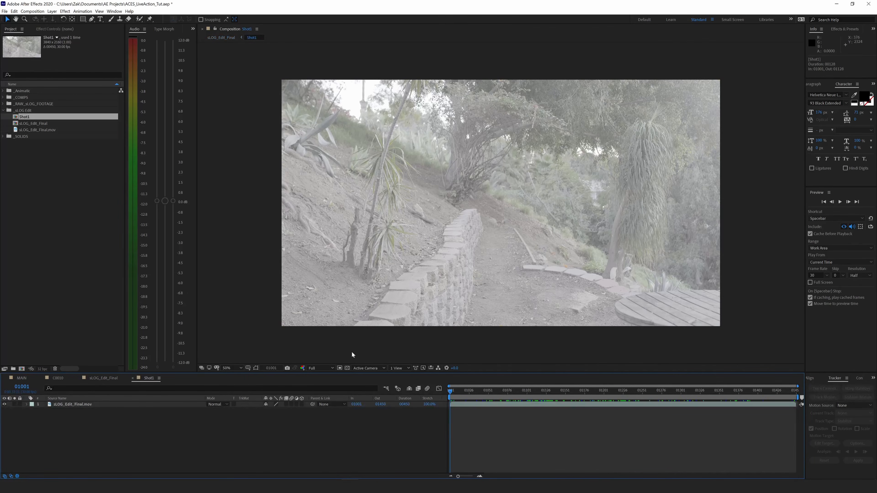
{"action": "left_click", "coordinate": [135, 405]}
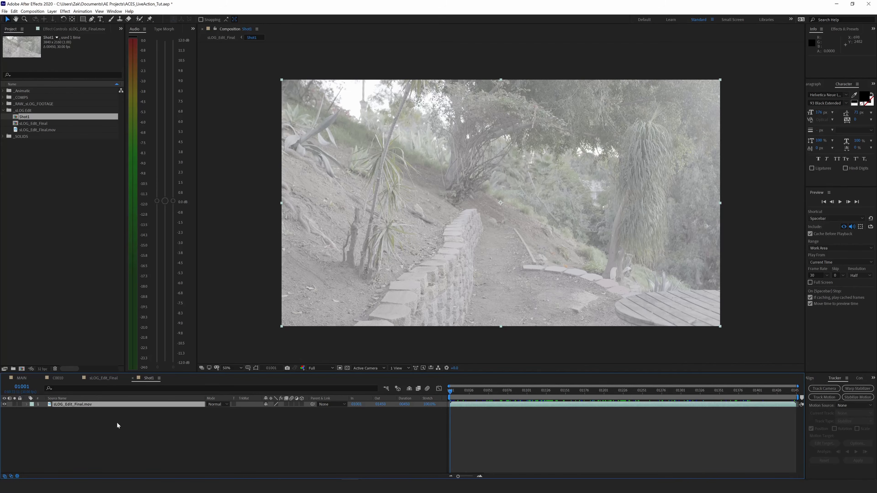
{"action": "key", "text": "ctrl+alt+y"}
{"action": "key", "text": "Return"}
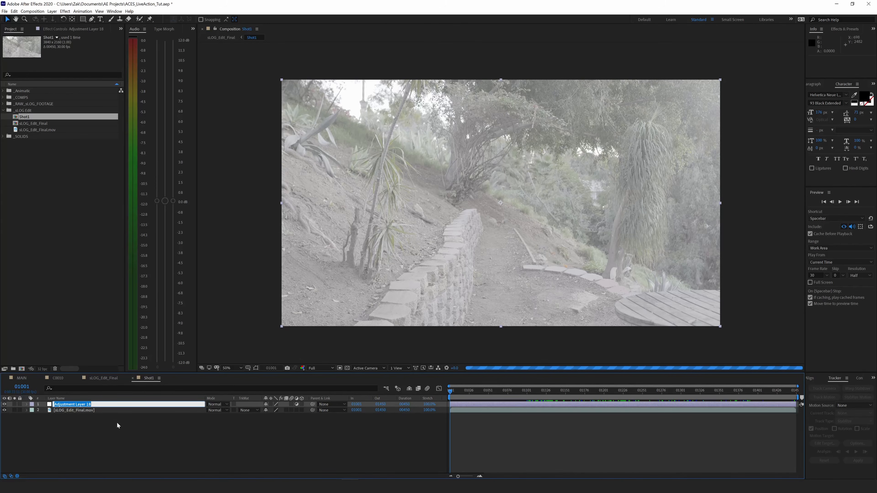
{"action": "type", "text": "s"}
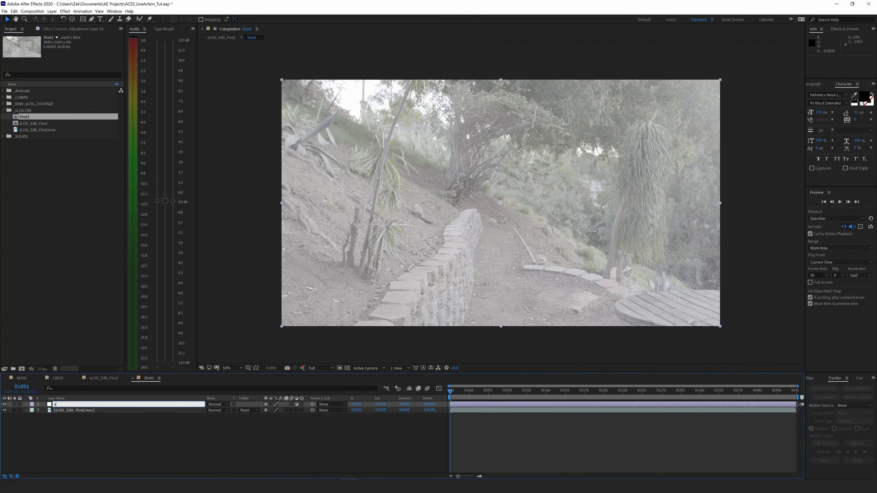
{"action": "type", "text": "LOG to ACEScg"}
{"action": "key", "text": "Return"}
Apply the OpenColorIO effect to the sLOG to ACEScg layer and load the custom config.ocio from the aces_1.2 folder
{"action": "key", "text": "ctrl+space"}
{"action": "type", "text": "ope"}
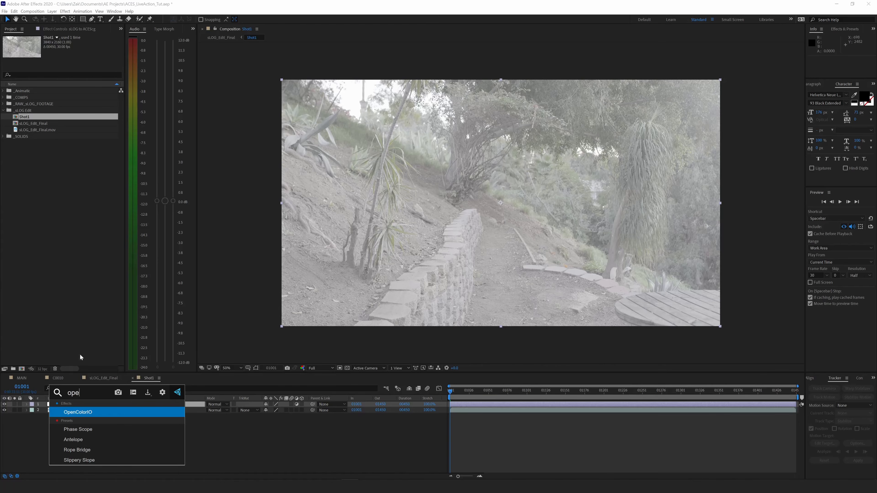
{"action": "left_click", "coordinate": [85, 413]}
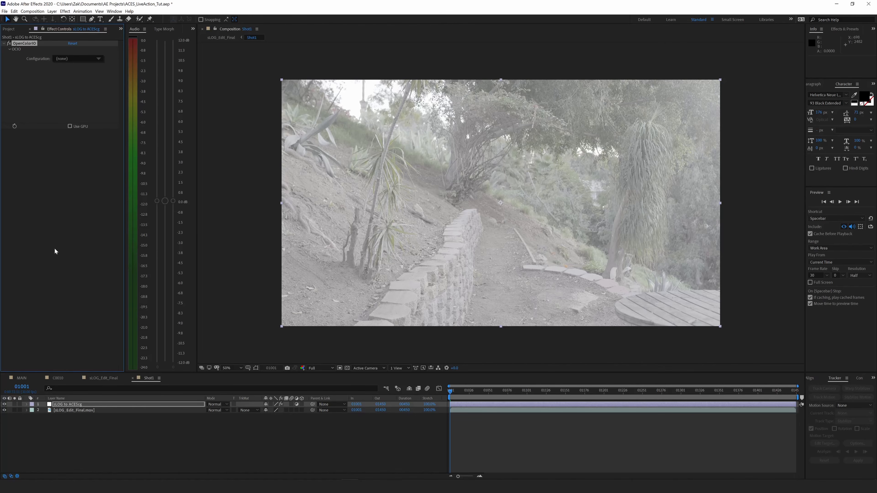
{"action": "left_click", "coordinate": [96, 59]}
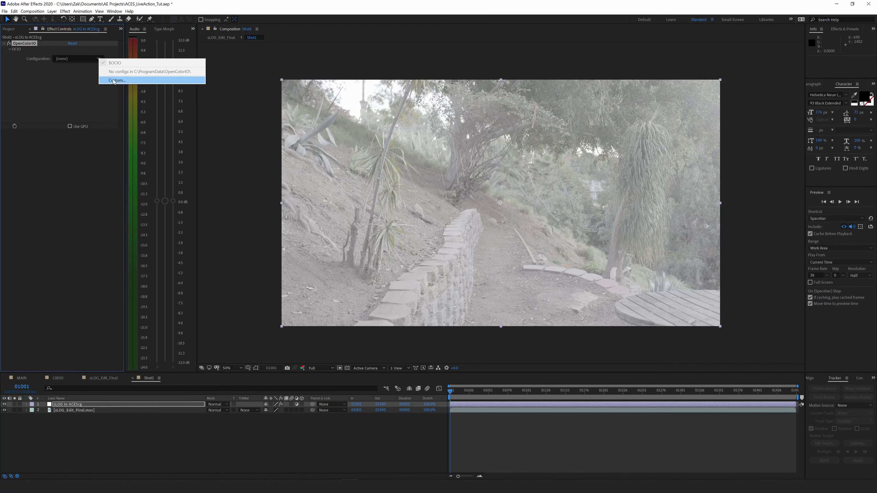
{"action": "left_click", "coordinate": [112, 81]}
{"action": "scroll", "coordinate": [30, 99], "scroll_direction": "up", "scroll_amount": 5}
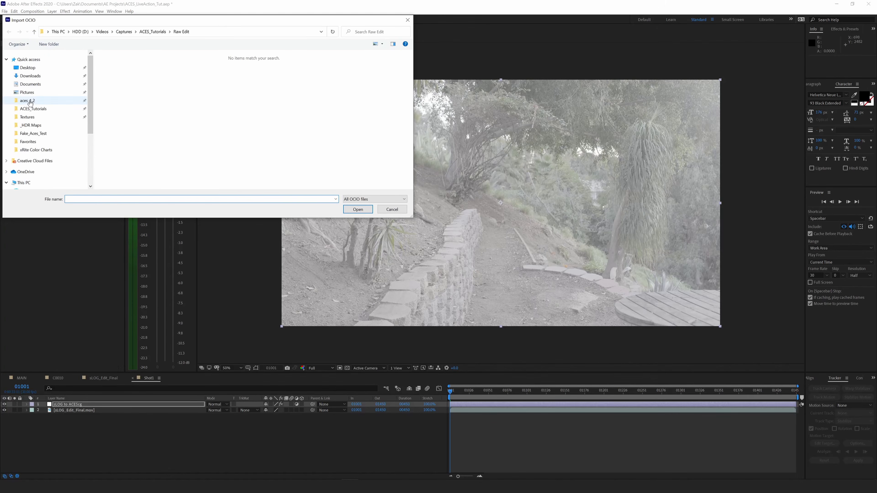
{"action": "left_click", "coordinate": [30, 100]}
{"action": "left_click", "coordinate": [126, 89]}
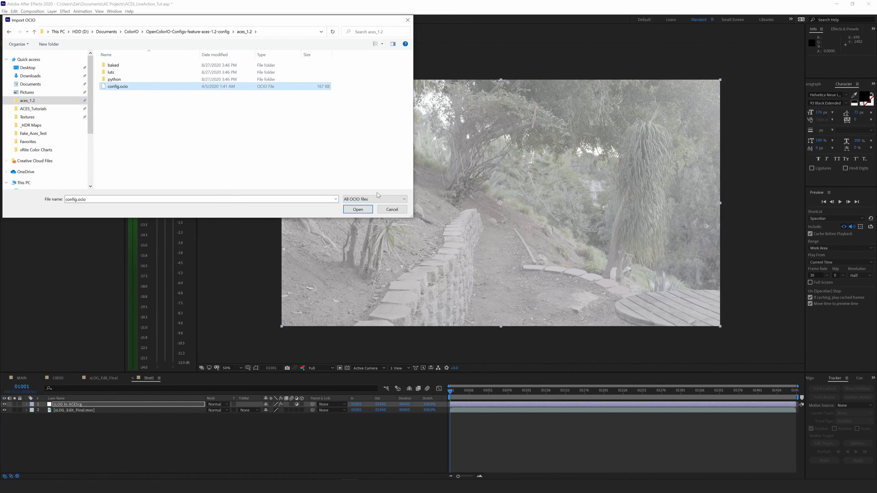
{"action": "left_click", "coordinate": [359, 209]}
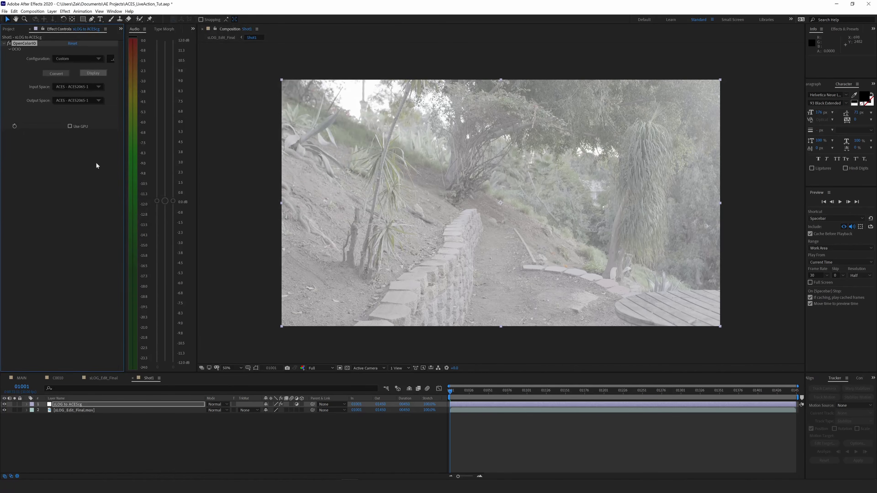
Set the effect's input space to Input - Sony - S-Log2 - S-Gamut and its output space to ACES - ACEScg
{"action": "left_click", "coordinate": [98, 87]}
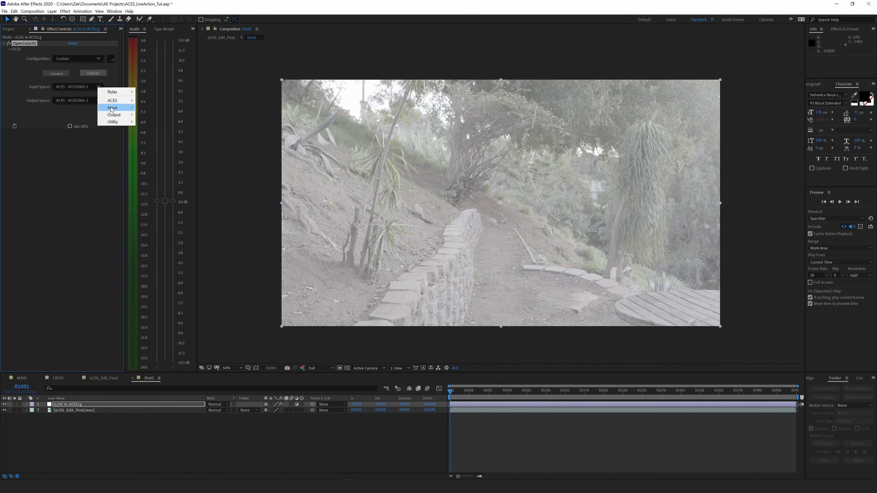
{"action": "mouse_move", "coordinate": [112, 108]}
{"action": "mouse_move", "coordinate": [157, 158]}
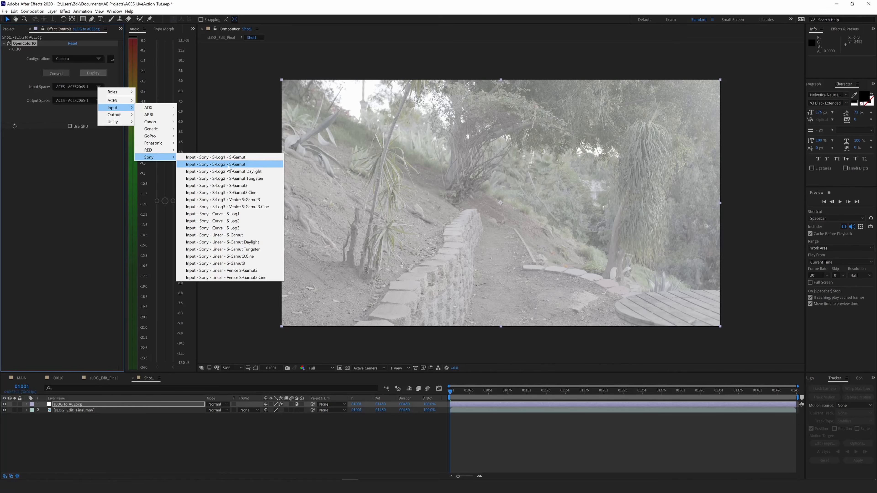
{"action": "left_click", "coordinate": [221, 164]}
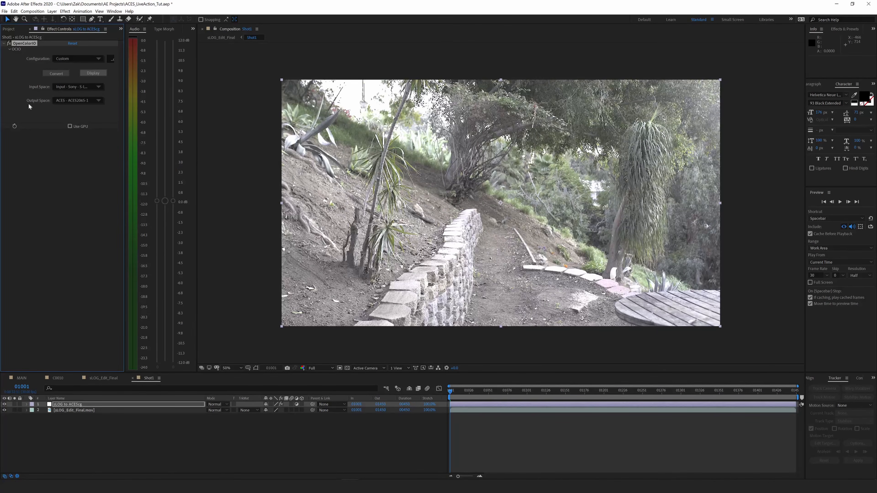
{"action": "left_click", "coordinate": [97, 102]}
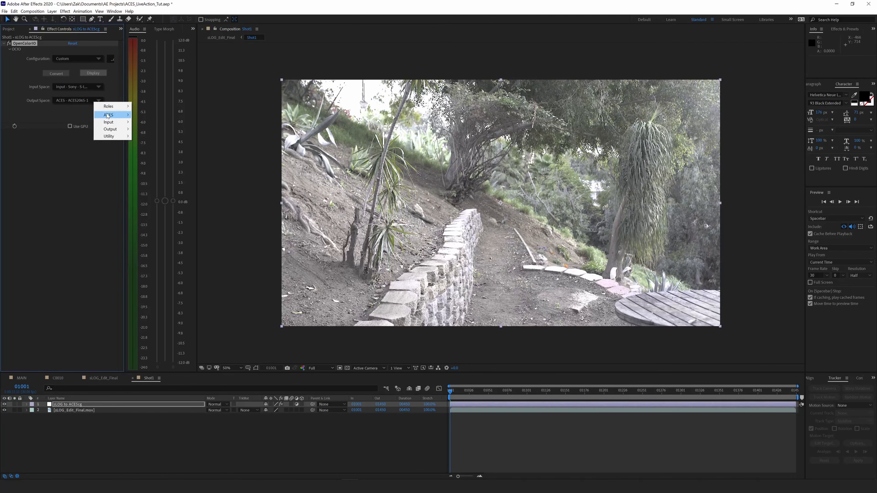
{"action": "mouse_move", "coordinate": [114, 115]}
{"action": "left_click", "coordinate": [145, 143]}
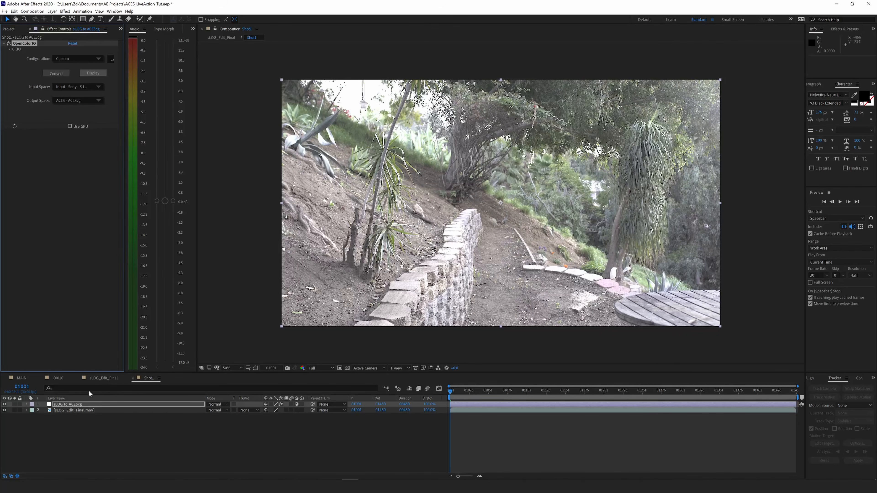
Return to the sLOG_Edit_Final composition and check the converted Shot1 at its first frame
{"action": "left_click", "coordinate": [74, 410]}
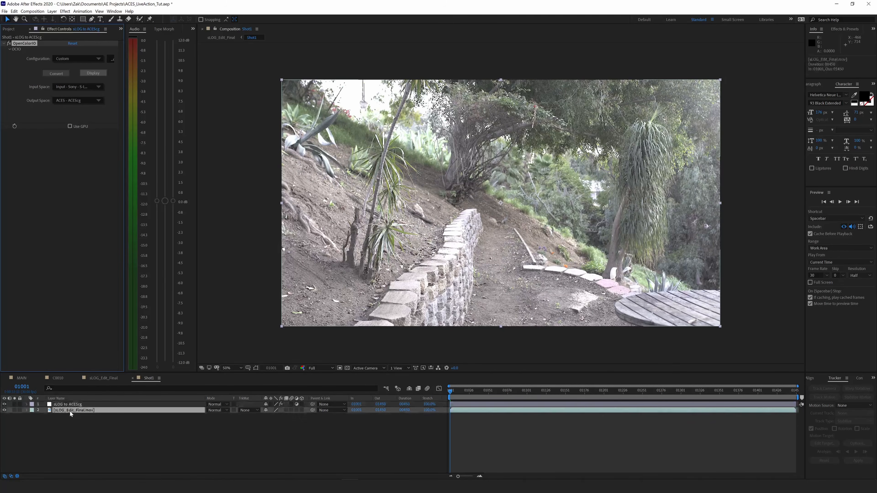
{"action": "key", "text": "ctrl+Up"}
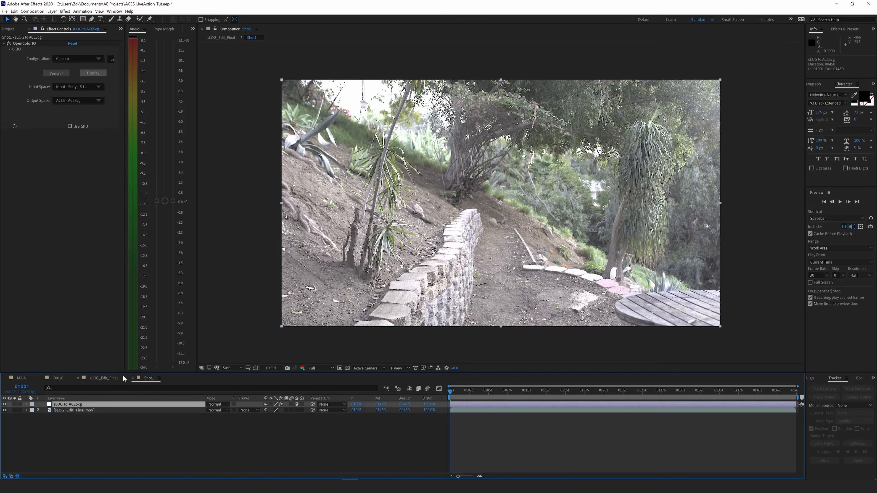
{"action": "left_click", "coordinate": [98, 377]}
{"action": "left_click_drag", "start_coordinate": [455, 391], "coordinate": [419, 384]}
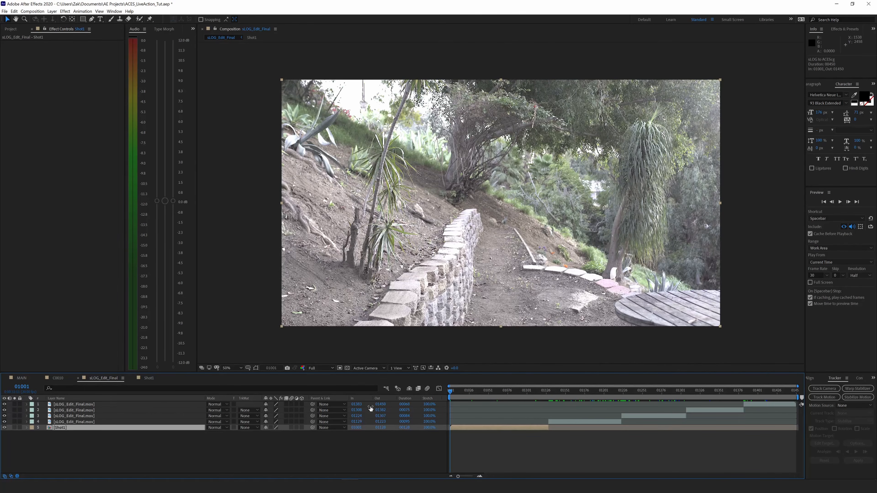
Name the adjustment layer in the Shot2 composition sLOG to ACEScg
{"action": "left_click", "coordinate": [76, 456]}
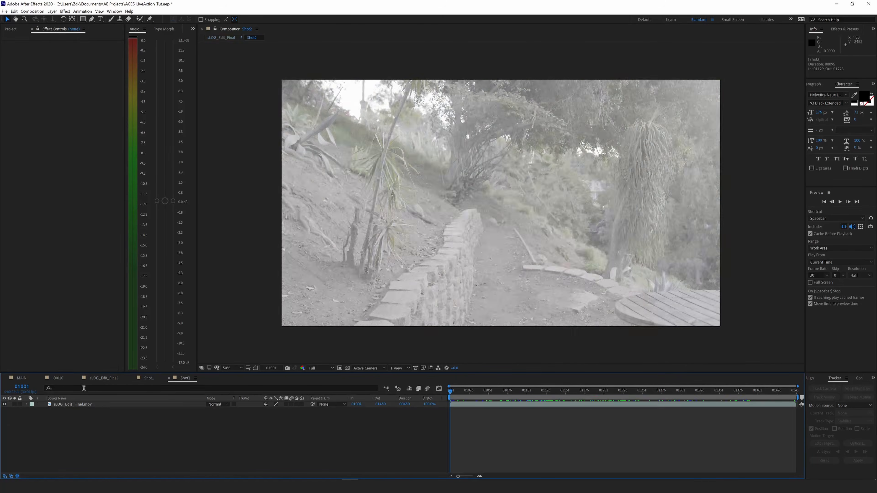
{"action": "type", "text": "sLOG to ACEScg"}
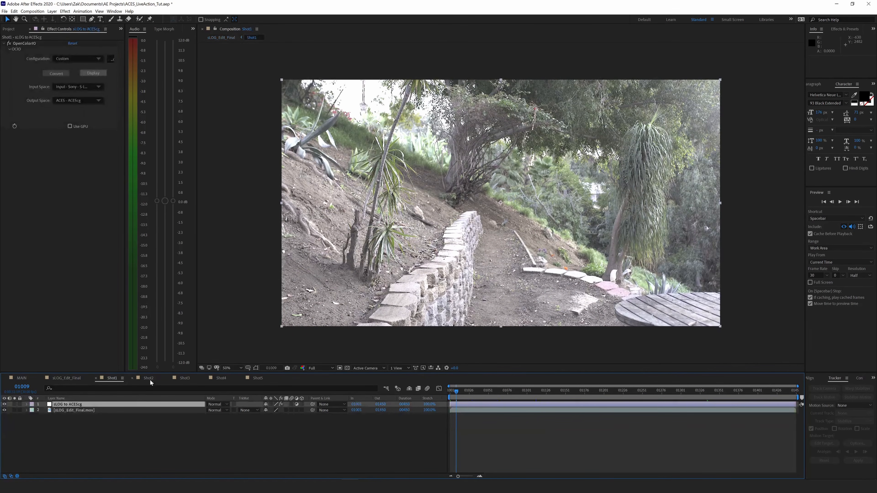
Rename the sLOG_Edit_Final composition as COMP MAIN
{"action": "left_click", "coordinate": [176, 378]}
{"action": "left_click", "coordinate": [76, 378]}
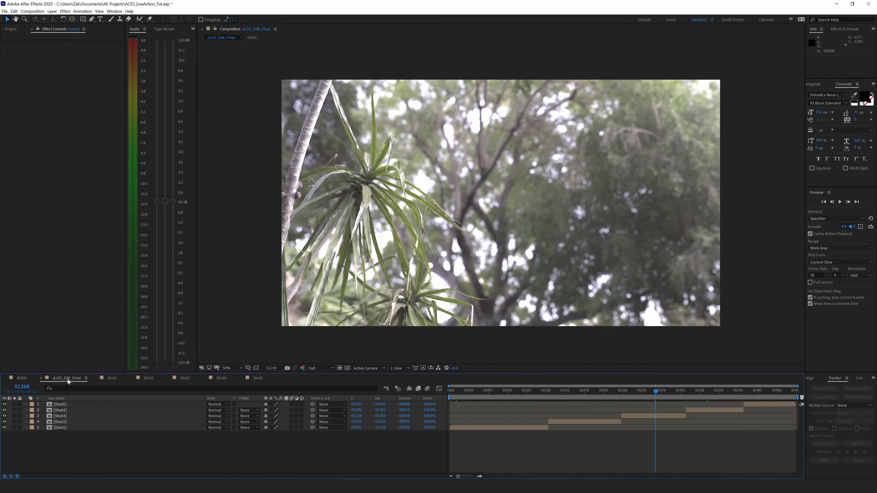
{"action": "left_click", "coordinate": [32, 11]}
{"action": "left_click", "coordinate": [45, 25]}
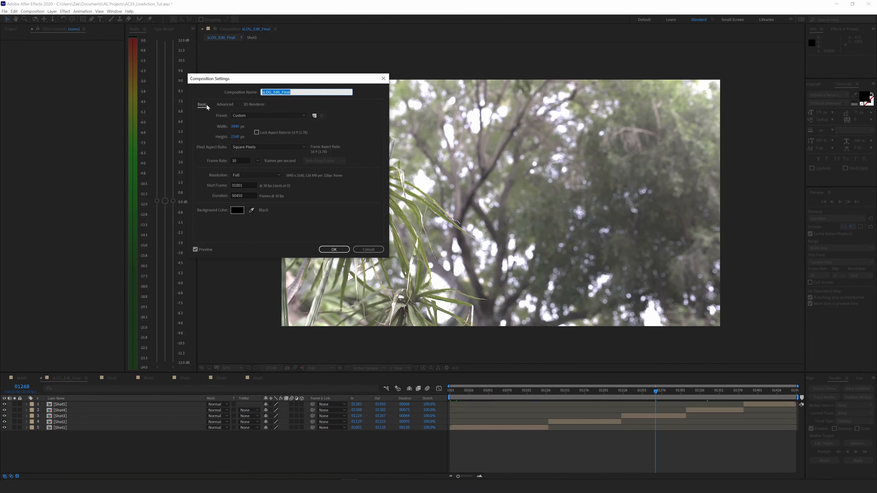
{"action": "type", "text": "MAIN"}
{"action": "key", "text": "BackSpace"}
{"action": "key", "text": "BackSpace"}
{"action": "key", "text": "BackSpace"}
{"action": "key", "text": "BackSpace"}
{"action": "type", "text": "COMP MAI"}
Add an adjustment layer above all the shots in COMP MAIN and name it ACEScg to sRGB
{"action": "key", "text": "Home"}
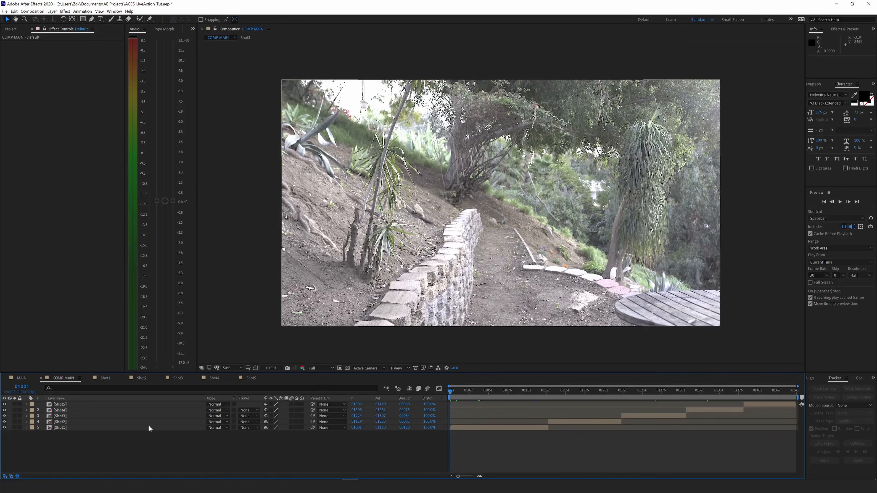
{"action": "key", "text": "ctrl+alt+y"}
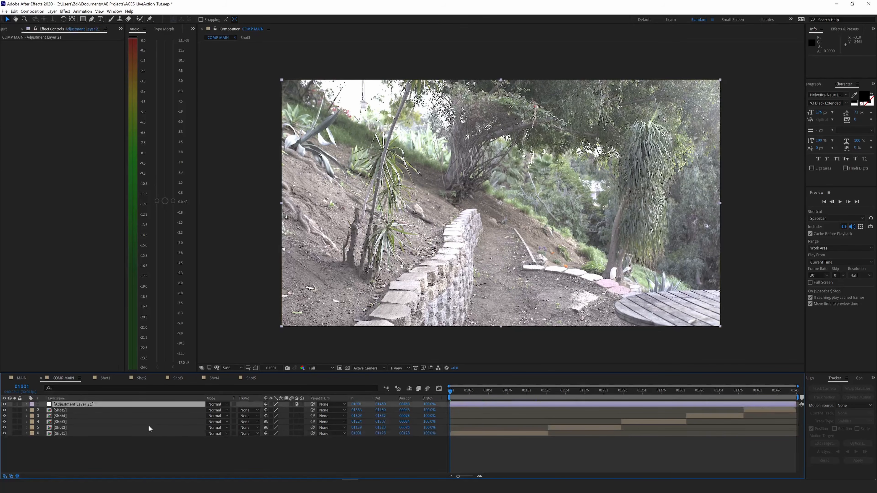
{"action": "key", "text": "Return"}
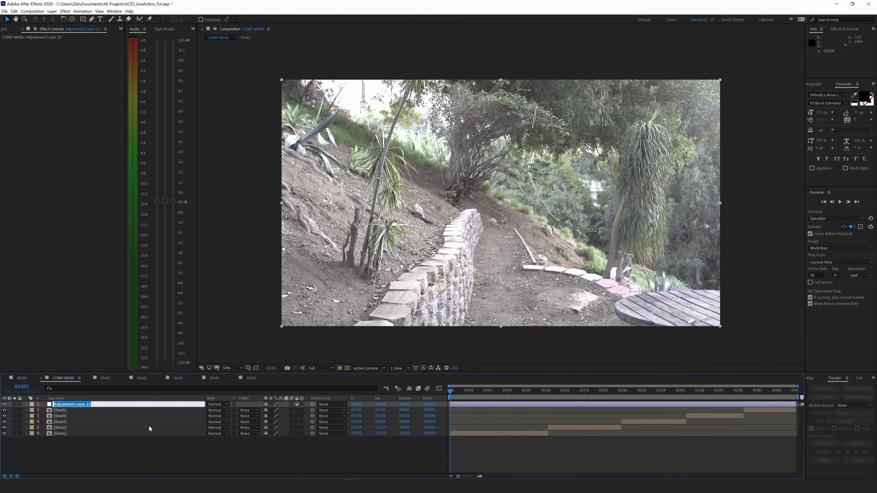
{"action": "type", "text": "ACEScg to sRGB"}
{"action": "key", "text": "Return"}
Apply the OpenColorIO effect to the ACEScg to sRGB layer and load config.ocio from the aces_1.2 folder
{"action": "key", "text": "ctrl+space"}
{"action": "left_click", "coordinate": [123, 413]}
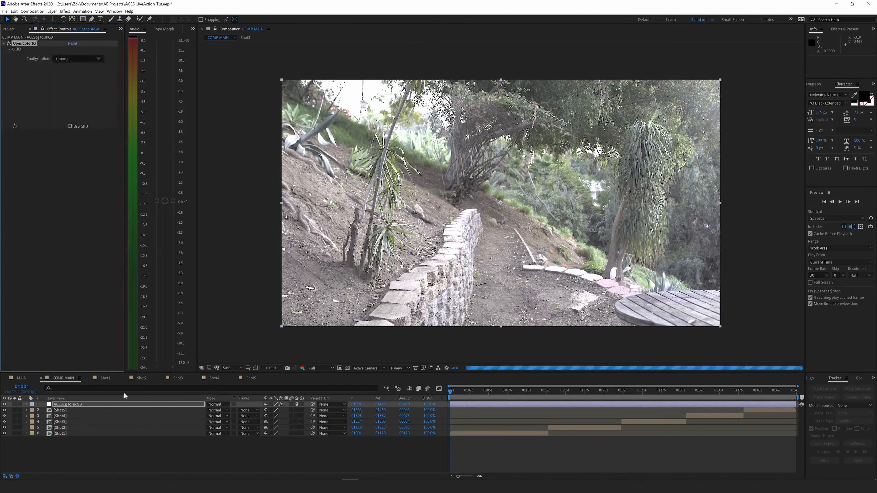
{"action": "left_click", "coordinate": [79, 58]}
{"action": "left_click", "coordinate": [98, 77]}
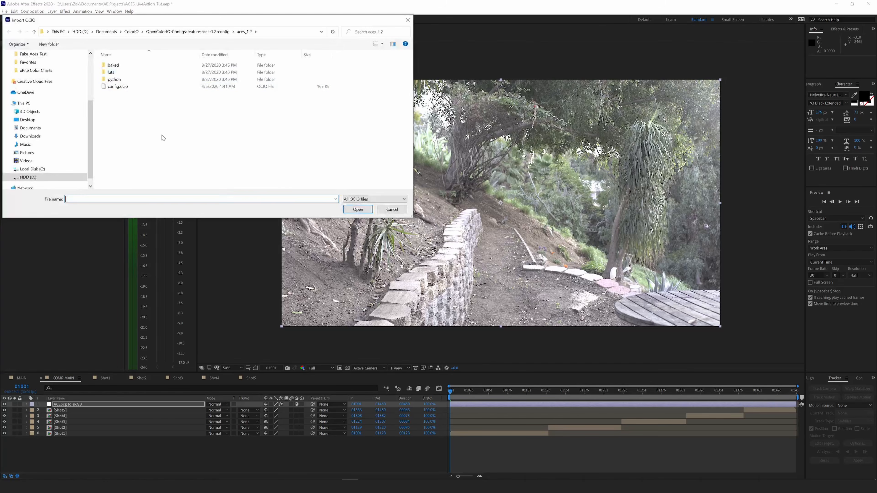
{"action": "left_click", "coordinate": [114, 86]}
{"action": "key", "text": "Return"}
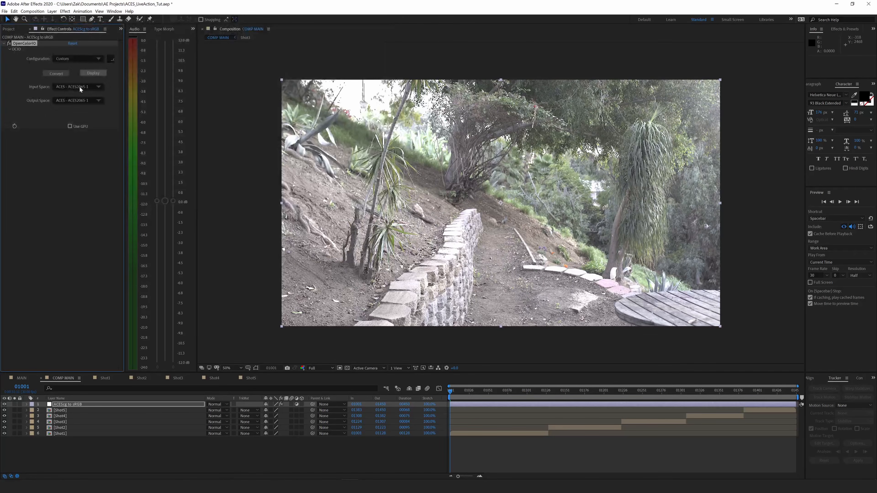
Set the OpenColorIO input space to ACES - ACEScg and the output space to Output - sRGB
{"action": "left_click", "coordinate": [88, 87]}
{"action": "mouse_move", "coordinate": [103, 100]}
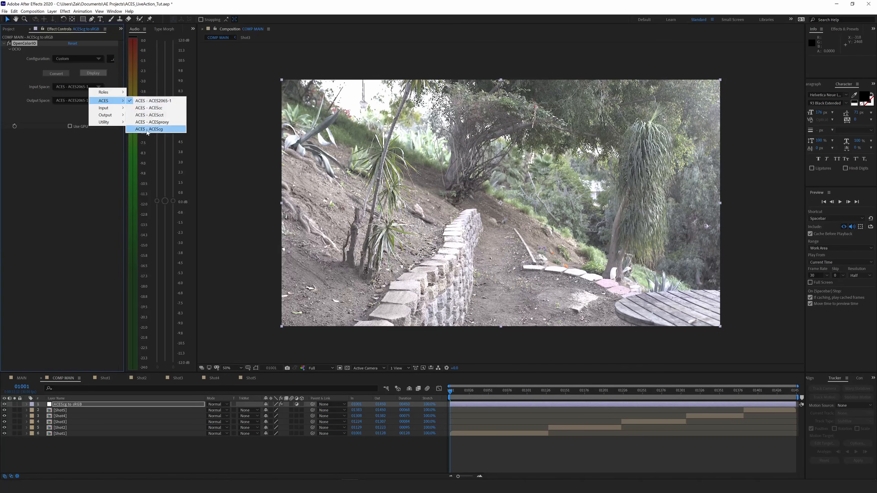
{"action": "left_click", "coordinate": [147, 129]}
{"action": "left_click", "coordinate": [98, 101]}
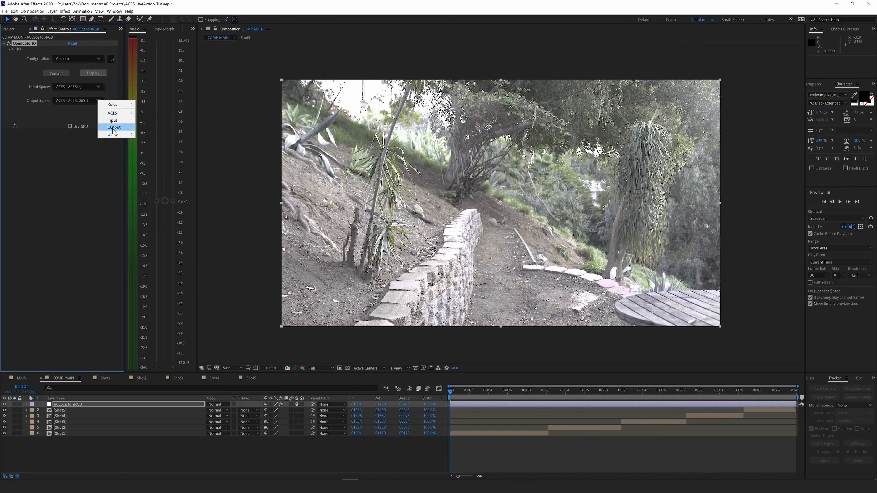
{"action": "mouse_move", "coordinate": [114, 128]}
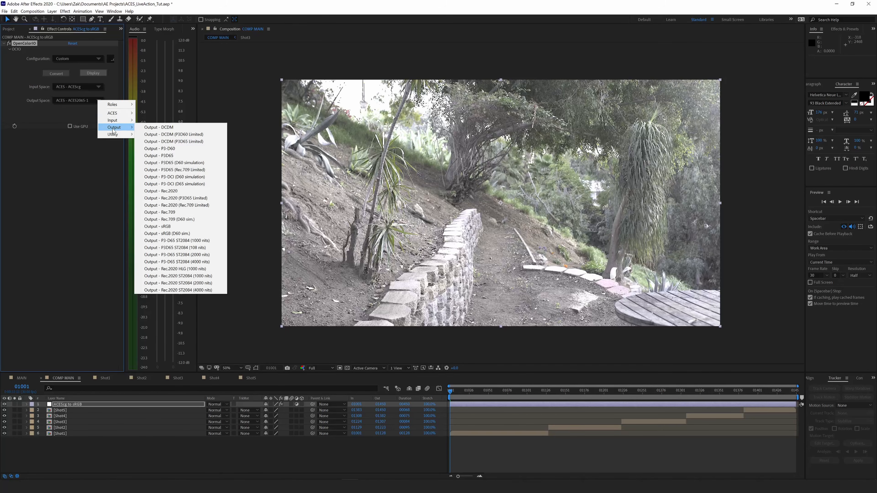
{"action": "left_click", "coordinate": [159, 227]}
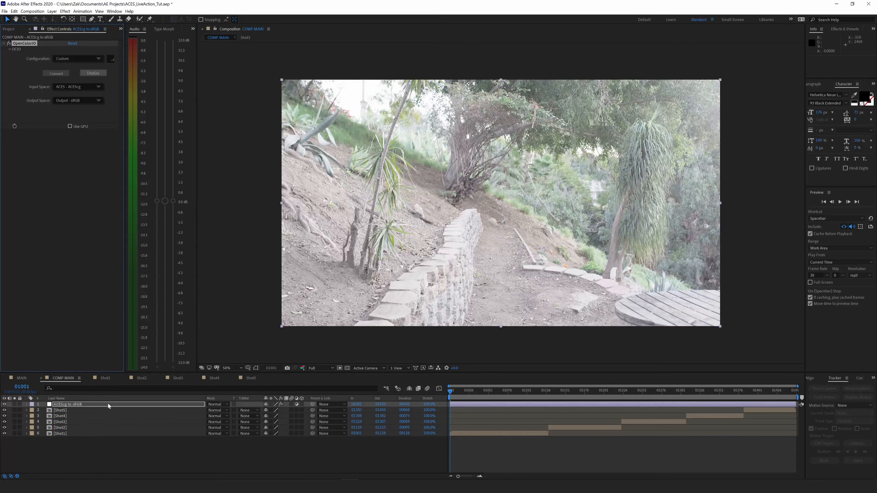
Add an adjustment layer above all layers in COMP MAIN and name it sRGB Gamma Fix
{"action": "left_click", "coordinate": [103, 454]}
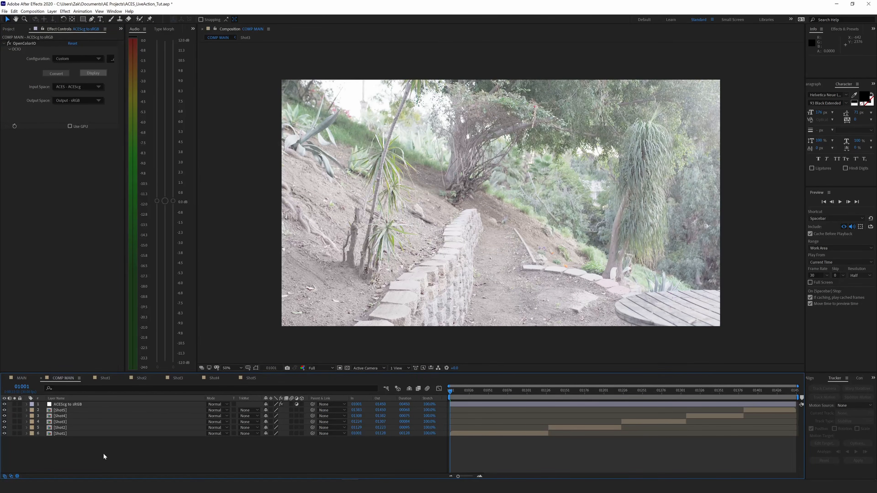
{"action": "key", "text": "ctrl+alt+y"}
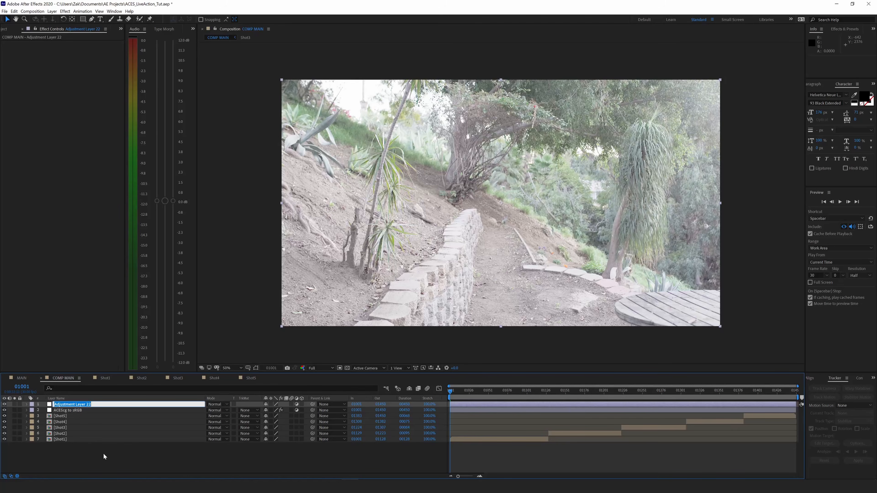
{"action": "type", "text": "sRGB Gamma Fix"}
{"action": "key", "text": "Return"}
Apply Color Profile Converter to the sRGB Gamma Fix layer with input and output profiles sRGB IEC61966-2.1 and Linearize Output Profile enabled
{"action": "key", "text": "ctrl+space"}
{"action": "type", "text": "convert"}
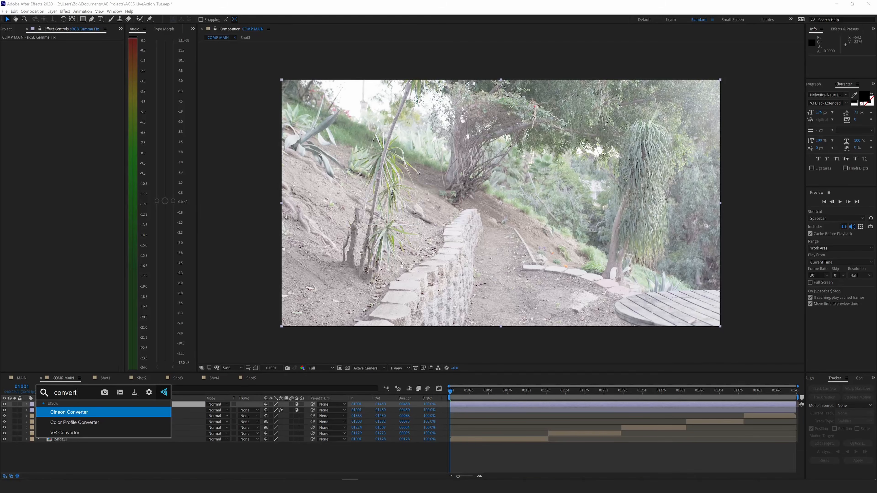
{"action": "left_click", "coordinate": [82, 422]}
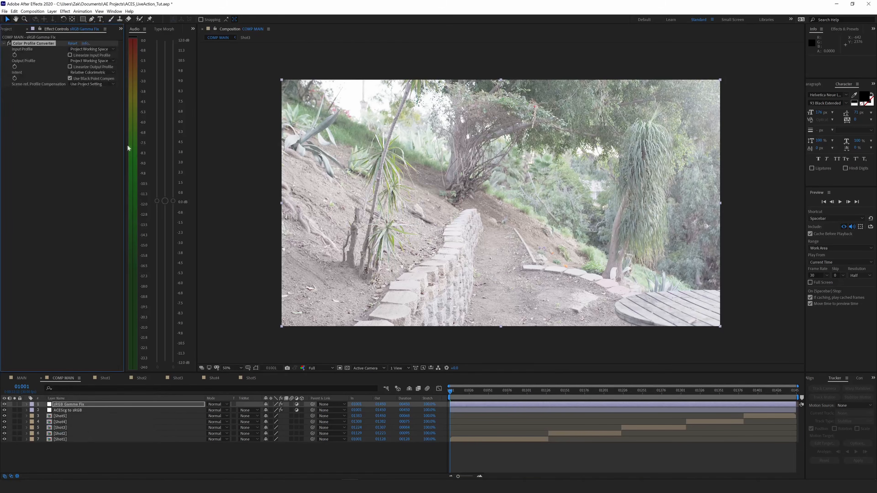
{"action": "left_click", "coordinate": [86, 48]}
{"action": "left_click", "coordinate": [90, 76]}
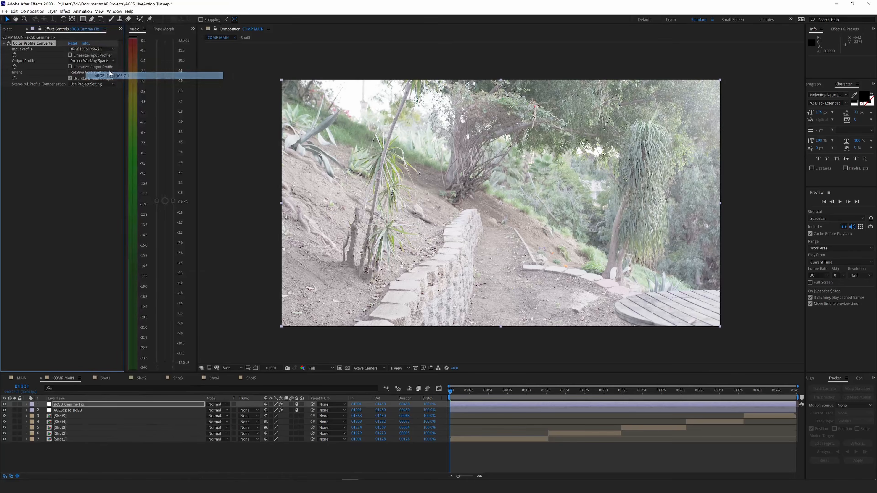
{"action": "left_click", "coordinate": [86, 62]}
{"action": "left_click", "coordinate": [100, 76]}
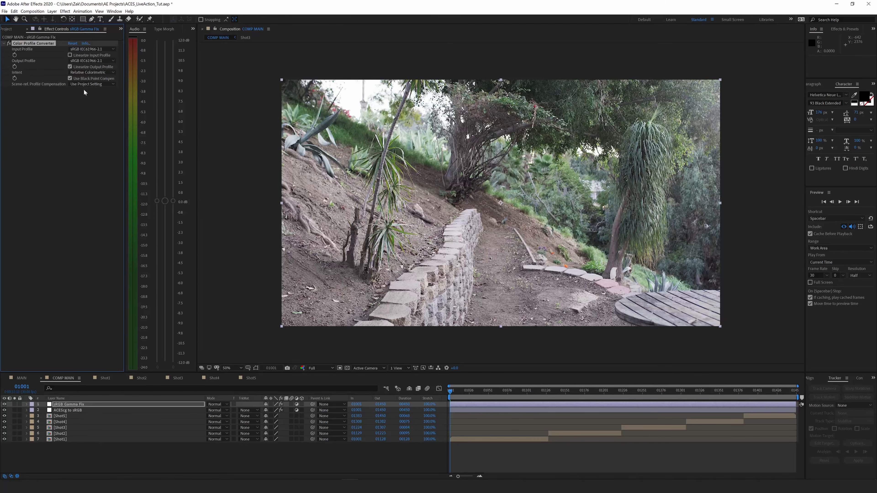
Hide the sRGB Gamma Fix layer to compare the image and check the Use Display Color Management option
{"action": "left_click", "coordinate": [4, 404]}
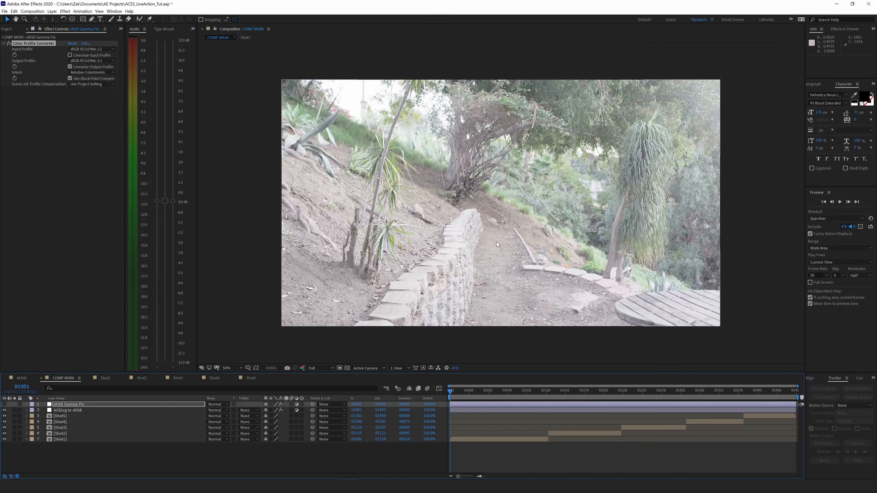
{"action": "left_click", "coordinate": [99, 11]}
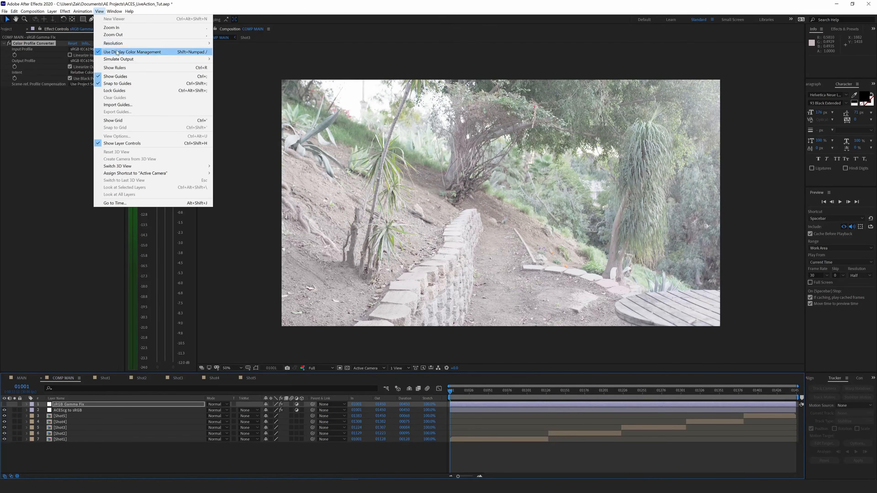
{"action": "left_click", "coordinate": [100, 12]}
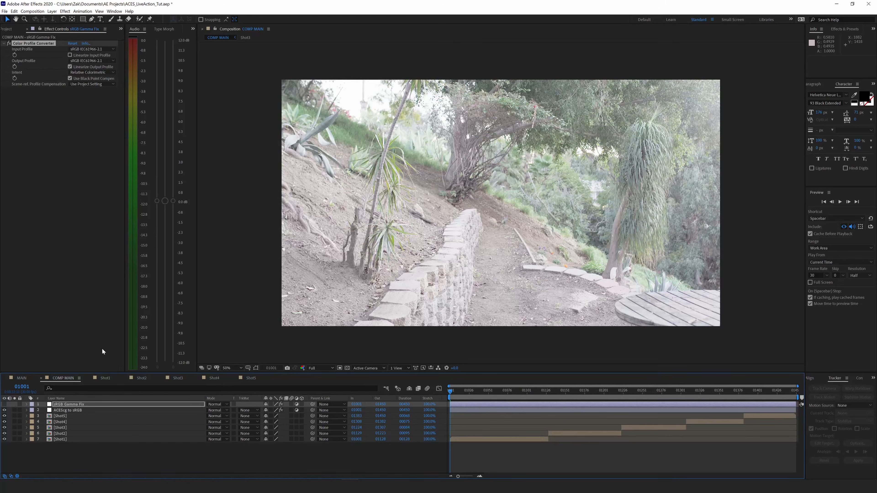
Review the effect settings of the ACEScg to sRGB and sRGB Gamma Fix layers and of the sLOG to ACEScg layer in Shot1
{"action": "left_click", "coordinate": [75, 411]}
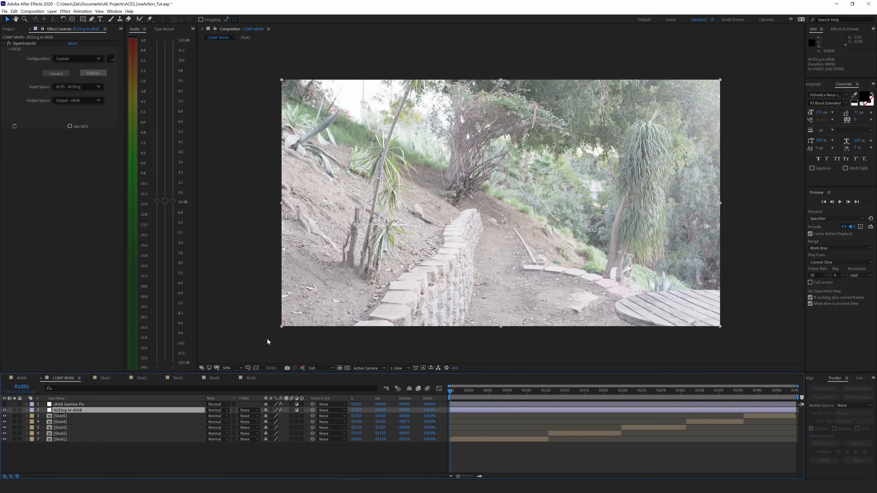
{"action": "left_click", "coordinate": [85, 404]}
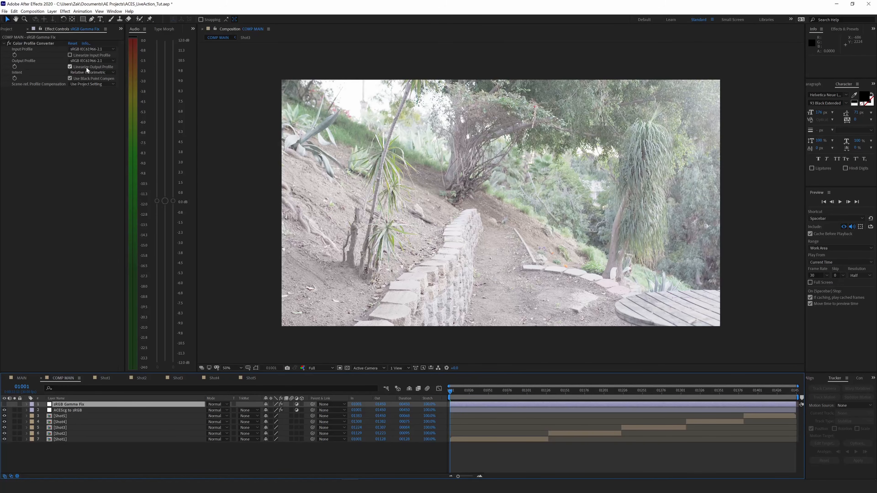
{"action": "left_click", "coordinate": [98, 409]}
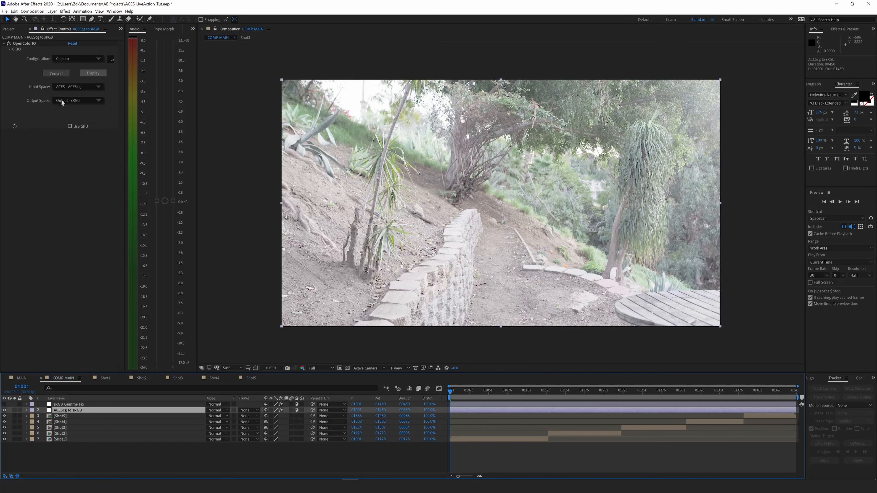
{"action": "left_click", "coordinate": [64, 405]}
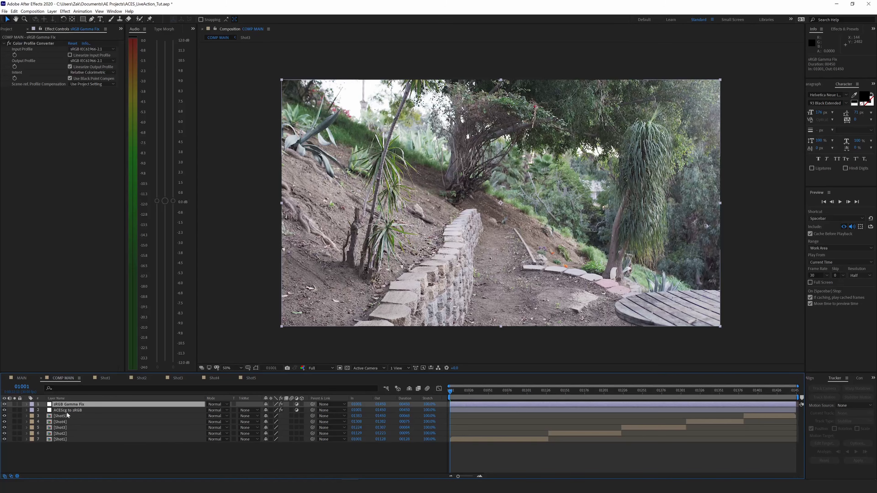
{"action": "left_click", "coordinate": [78, 415]}
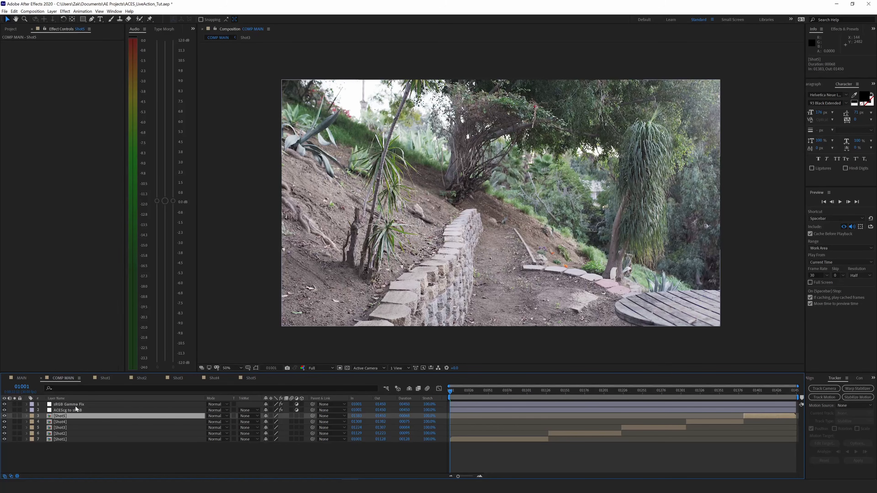
{"action": "left_click", "coordinate": [105, 378]}
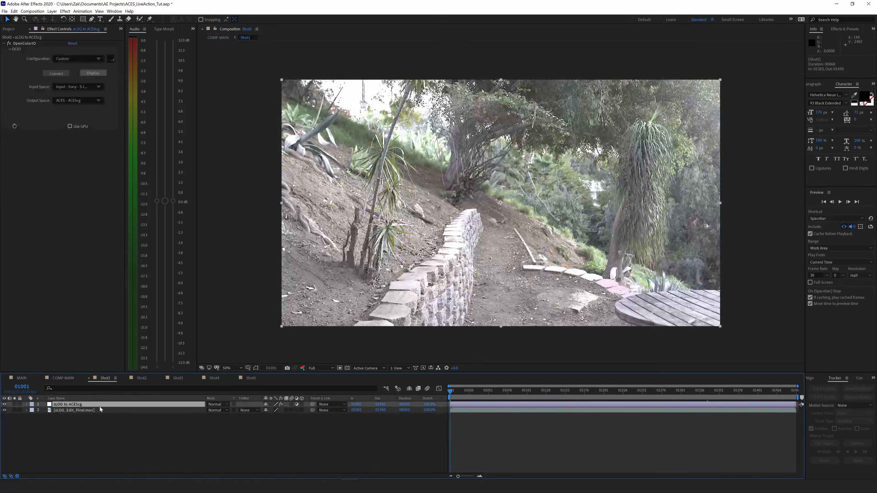
Add an adjustment layer in COMP MAIN between ACEScg to sRGB and the shots, and name it EXPOSURE
{"action": "left_click", "coordinate": [62, 377]}
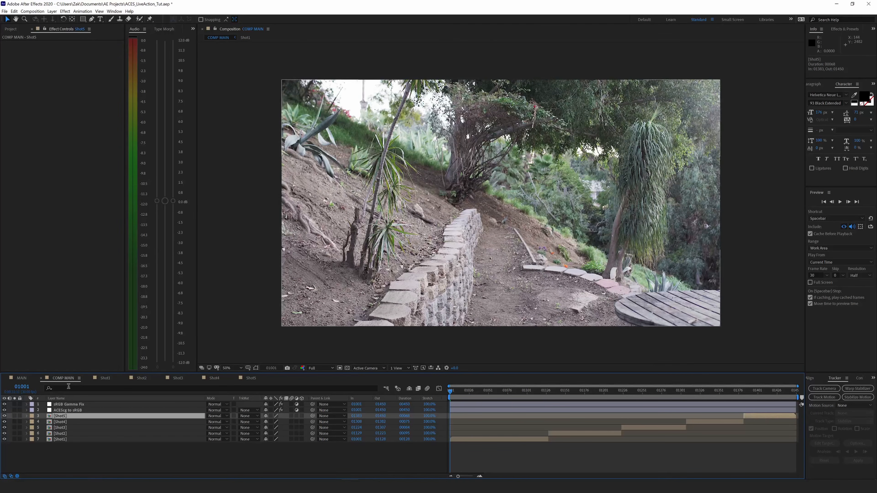
{"action": "key", "text": "ctrl+alt+y"}
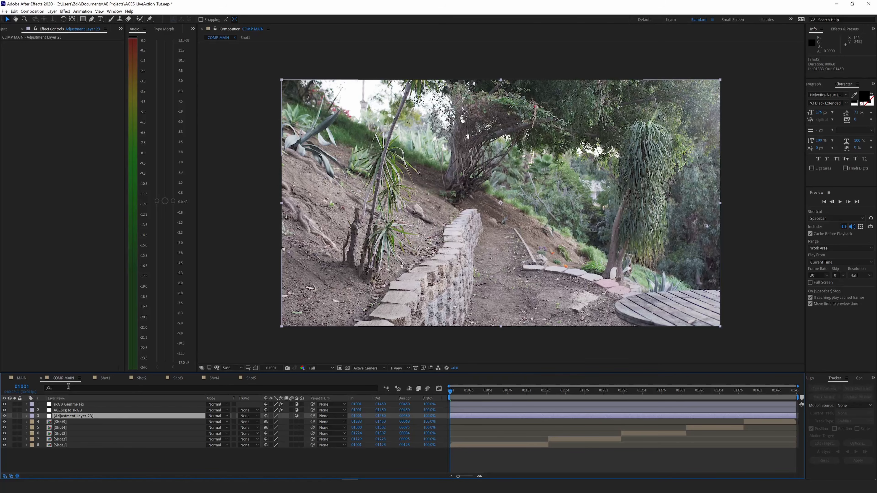
{"action": "key", "text": "Return"}
{"action": "type", "text": "EXPOSURE"}
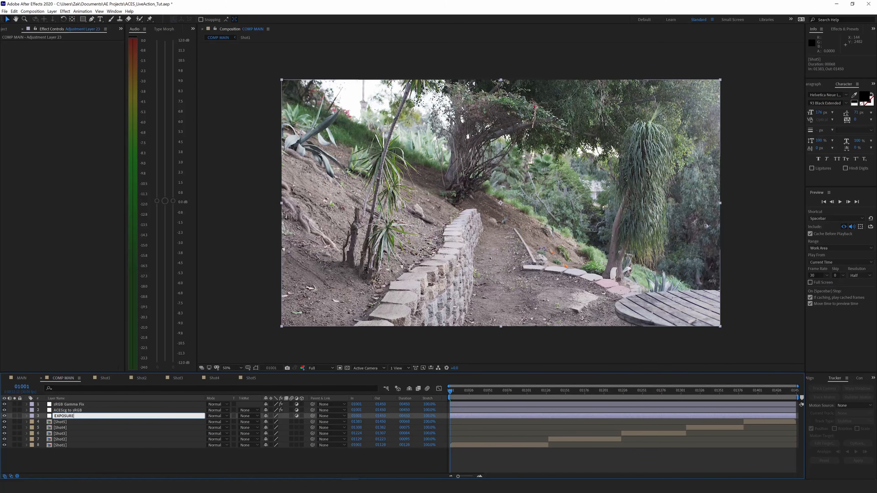
{"action": "key", "text": "Return"}
Apply the Exposure effect to the EXPOSURE layer and set its master exposure to -0.65
{"action": "key", "text": "ctrl+space"}
{"action": "type", "text": "e"}
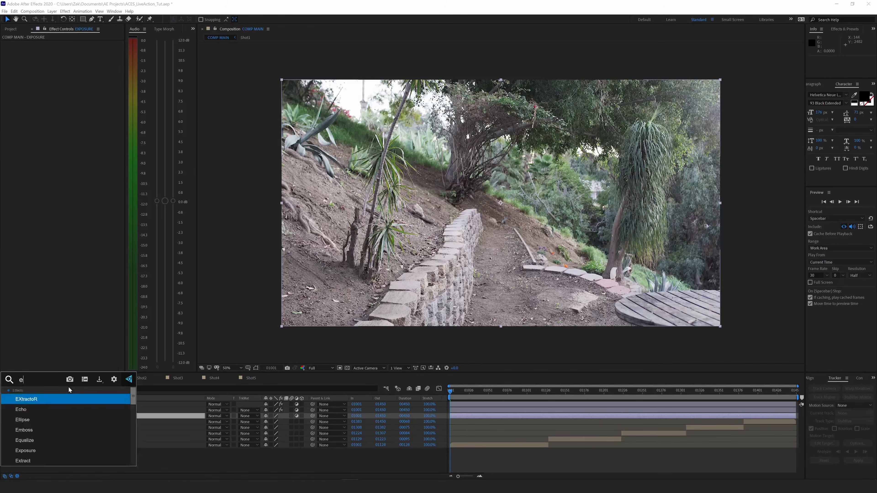
{"action": "type", "text": "xpos"}
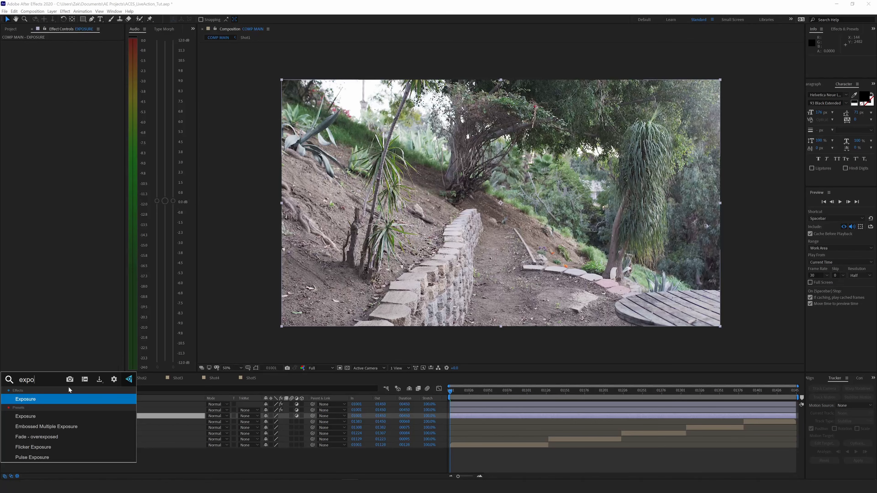
{"action": "key", "text": "Return"}
{"action": "left_click", "coordinate": [71, 61]}
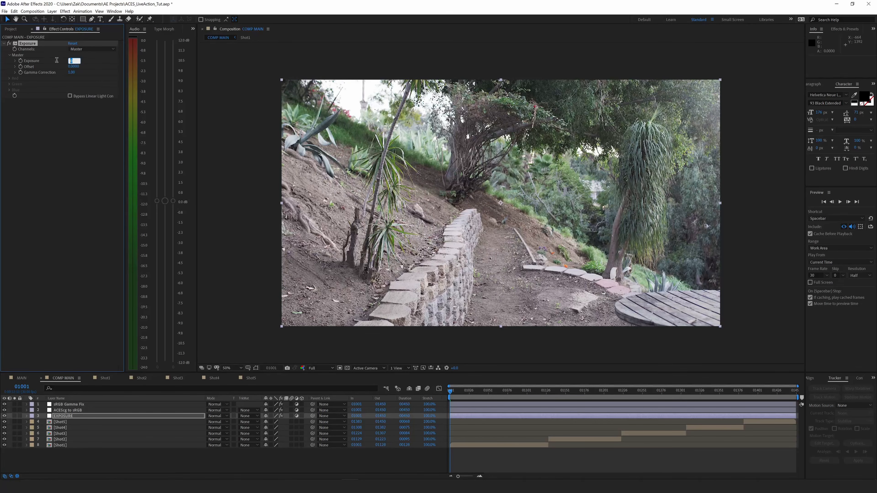
{"action": "type", "text": "-0.65"}
{"action": "key", "text": "Return"}
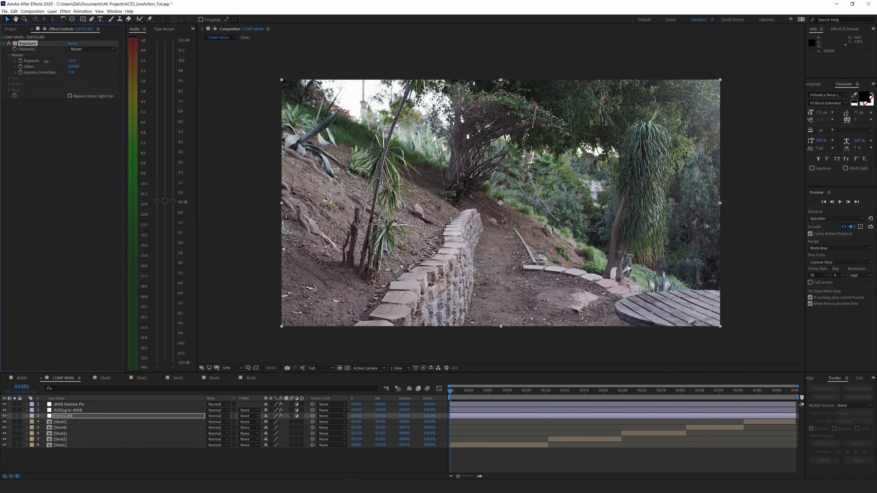
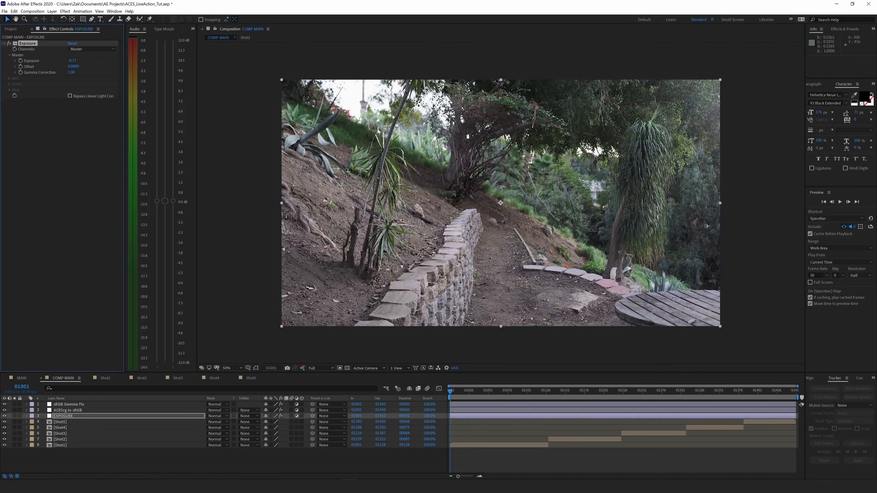
Try darker and brighter master exposure values on the EXPOSURE layer, ending at about -1.15
{"action": "left_click_drag", "start_coordinate": [73, 61], "coordinate": [9, 61]}
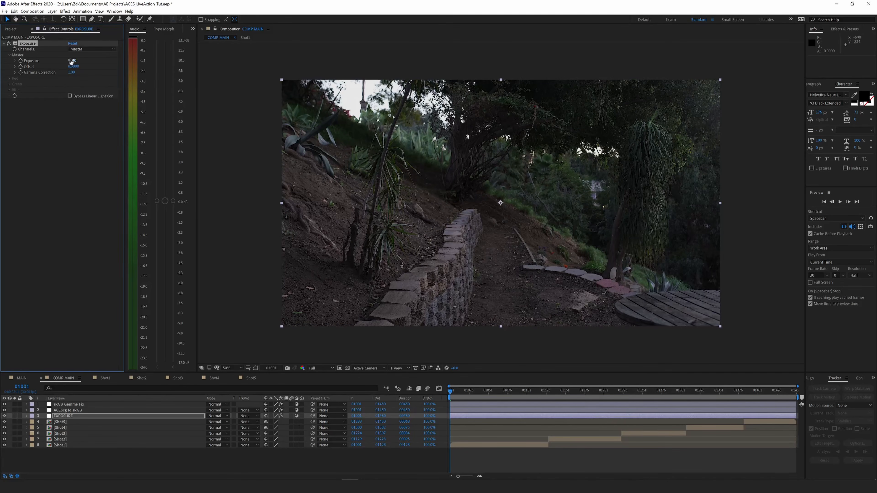
{"action": "left_click", "coordinate": [114, 64]}
{"action": "left_click_drag", "start_coordinate": [73, 61], "coordinate": [171, 62]}
{"action": "left_click_drag", "start_coordinate": [179, 62], "coordinate": [198, 61]}
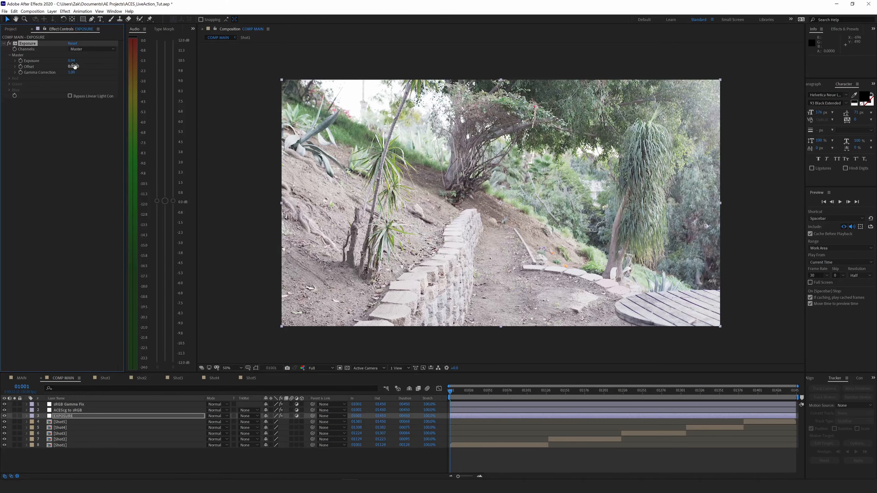
{"action": "left_click_drag", "start_coordinate": [72, 61], "coordinate": [10, 61]}
{"action": "left_click_drag", "start_coordinate": [72, 61], "coordinate": [63, 61]}
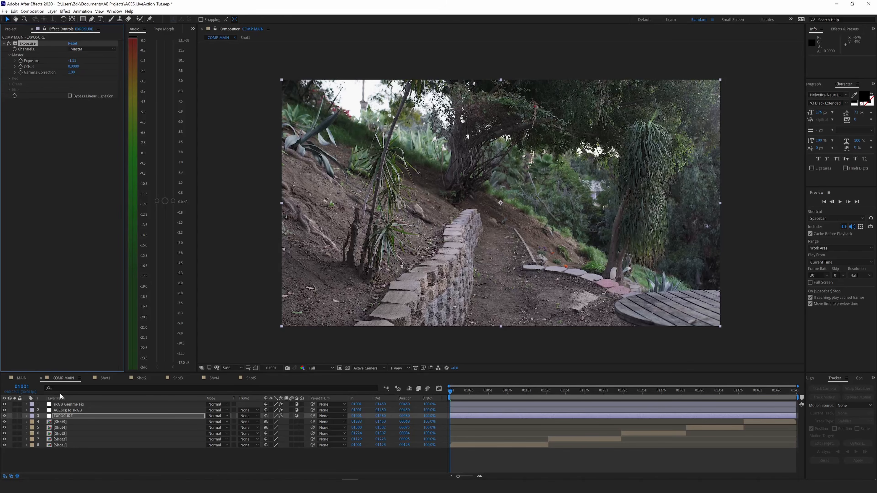
Switch all adjustment layers in the MAIN composition on and off to compare the graded image with the original, checking against COMP MAIN
{"action": "left_click", "coordinate": [21, 378]}
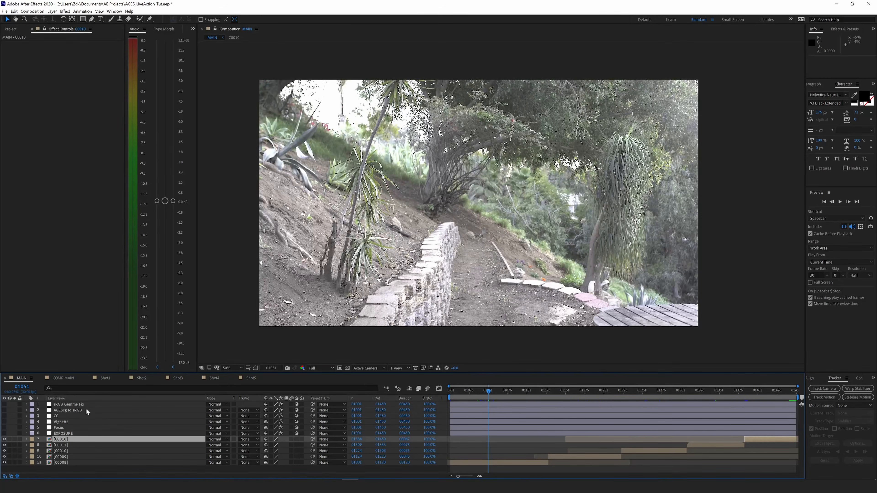
{"action": "left_click_drag", "start_coordinate": [4, 434], "coordinate": [5, 404]}
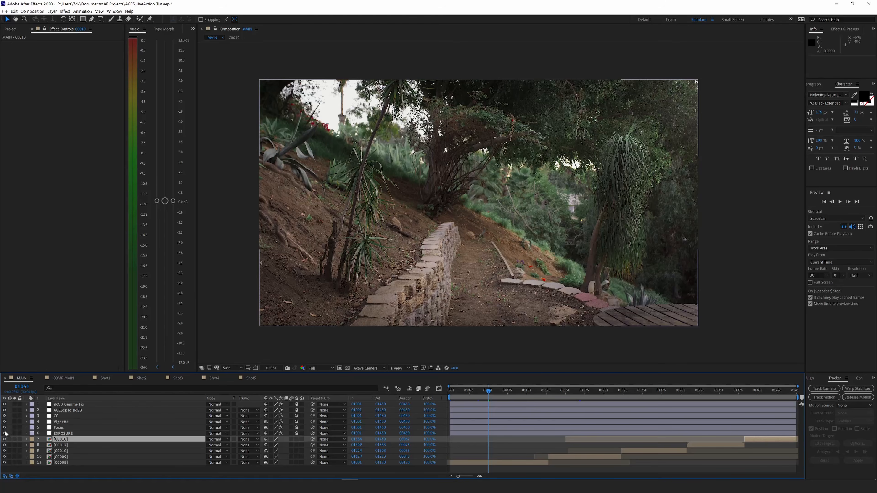
{"action": "left_click_drag", "start_coordinate": [4, 434], "coordinate": [4, 404]}
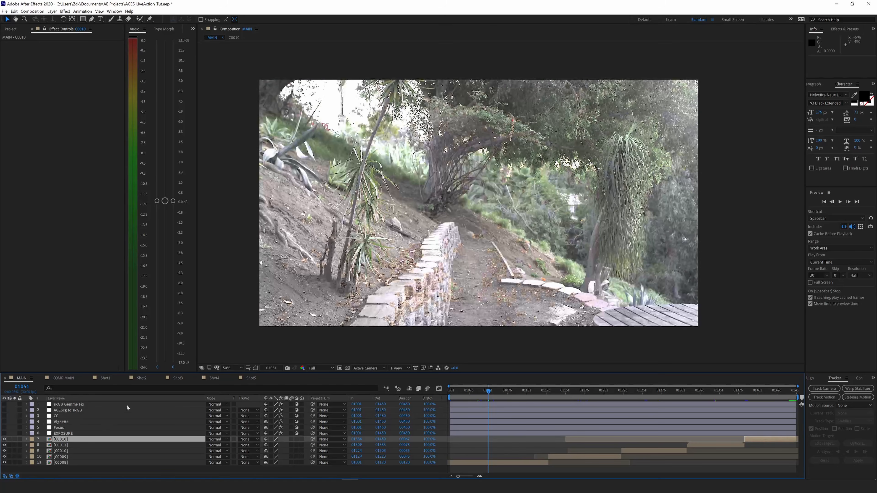
{"action": "left_click", "coordinate": [66, 378]}
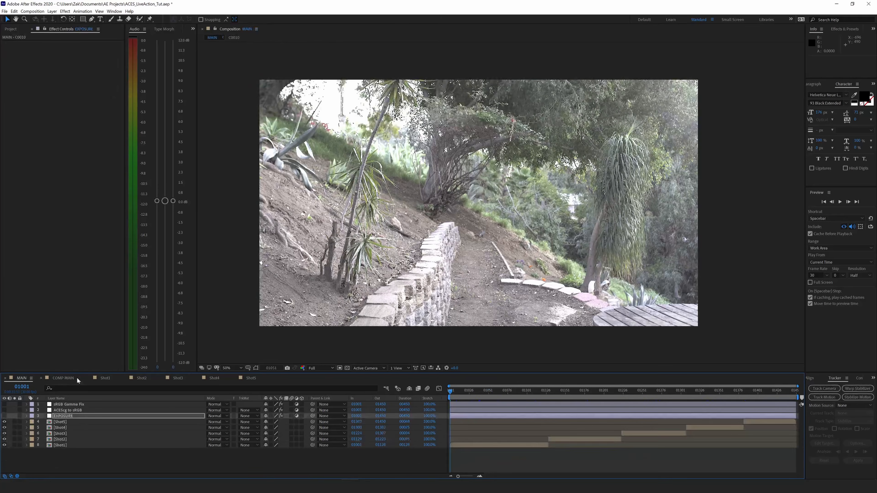
{"action": "left_click", "coordinate": [21, 377]}
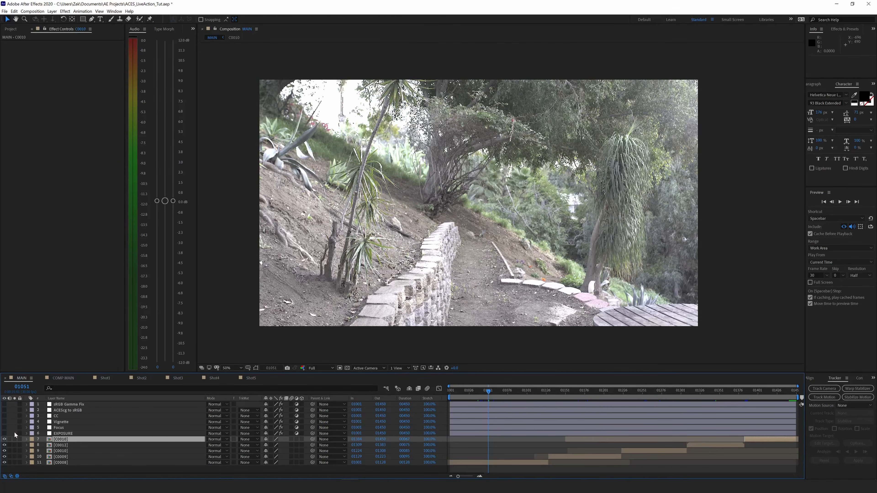
Check the MAIN composition at frame 01172 with the EXPOSURE layer and the other adjustment layers switched off
{"action": "mouse_move", "coordinate": [4, 434]}
{"action": "left_mouse_down"}
{"action": "mouse_move", "coordinate": [4, 405]}
{"action": "mouse_move", "coordinate": [4, 433]}
{"action": "left_mouse_up"}
{"action": "left_click", "coordinate": [581, 391]}
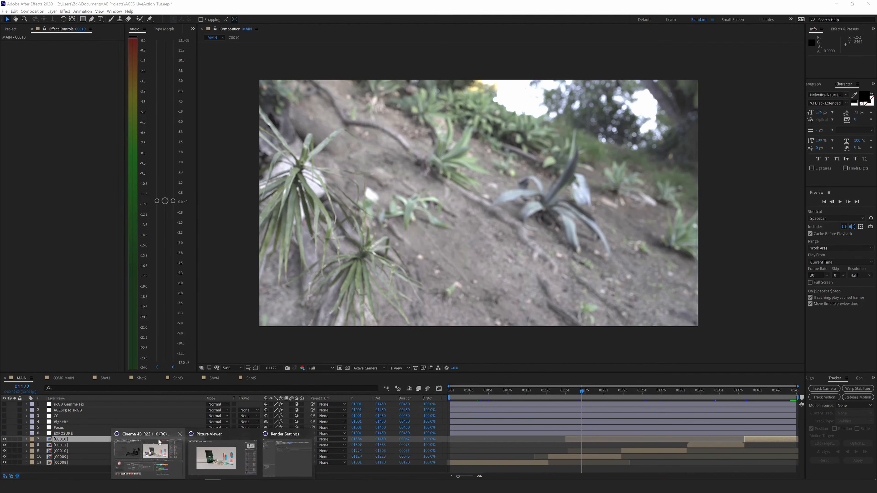
Switch to Cinema 4D, bring up the ACES_Comp_0014.c4d scene and examine the dome map file path of the RS Dome Light
{"action": "left_click", "coordinate": [158, 439]}
{"action": "left_click", "coordinate": [732, 36]}
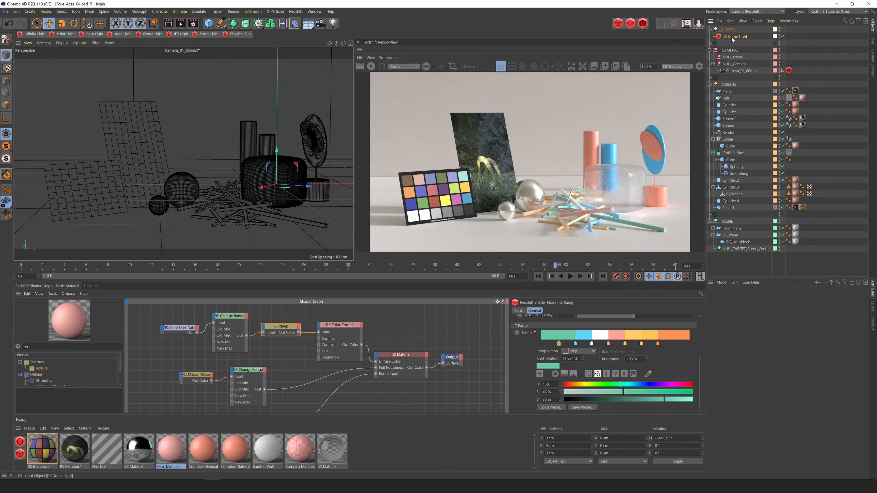
{"action": "scroll", "coordinate": [724, 384], "scroll_direction": "down", "scroll_amount": 5}
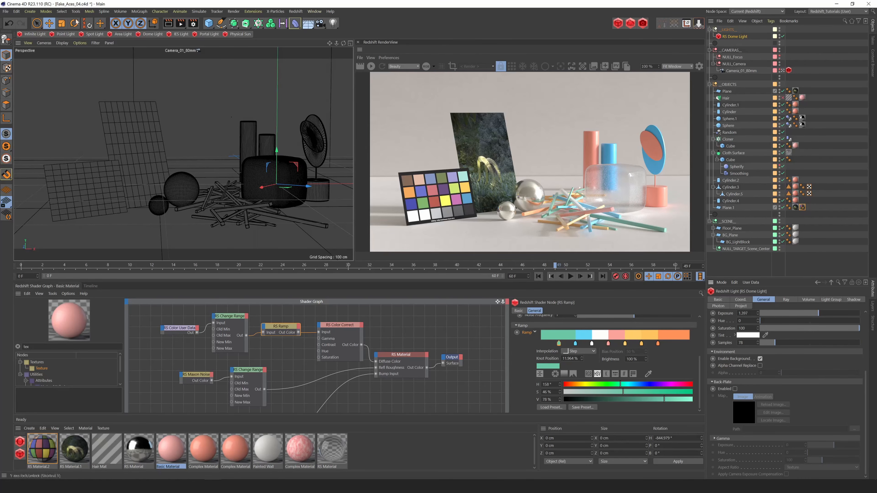
{"action": "left_click", "coordinate": [314, 11]}
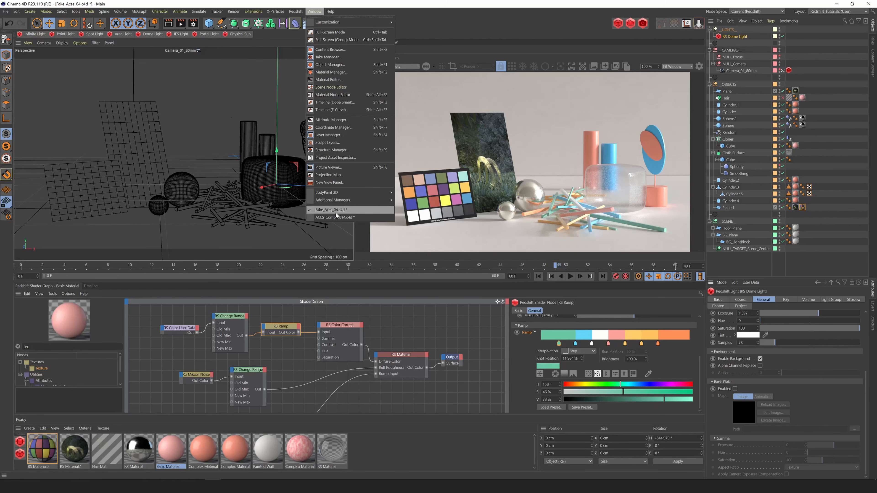
{"action": "left_click", "coordinate": [325, 218]}
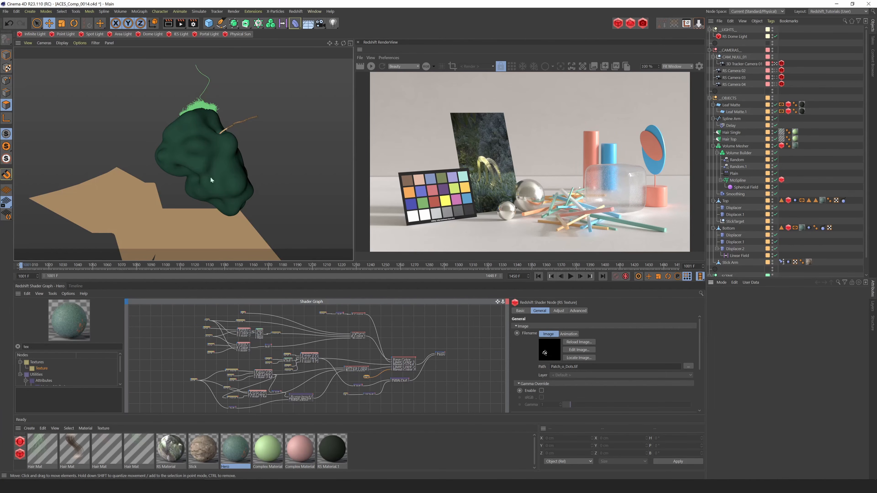
{"action": "left_click", "coordinate": [735, 36]}
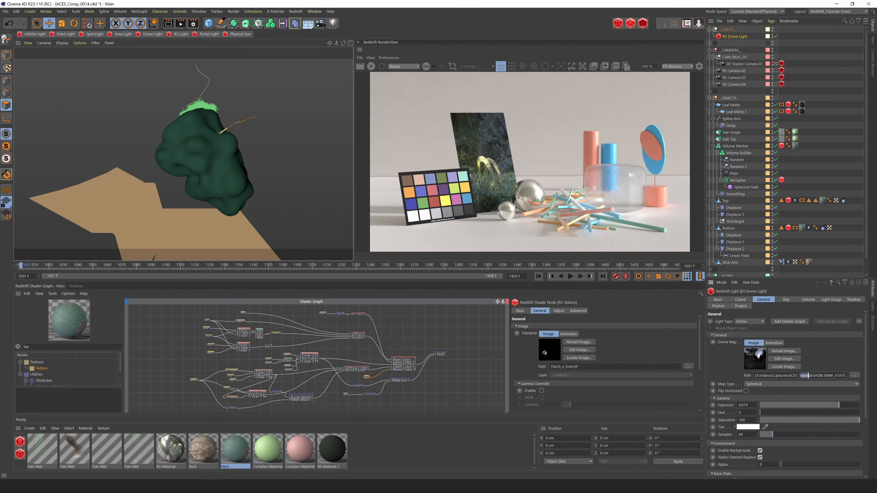
{"action": "left_click_drag", "start_coordinate": [804, 376], "coordinate": [873, 382]}
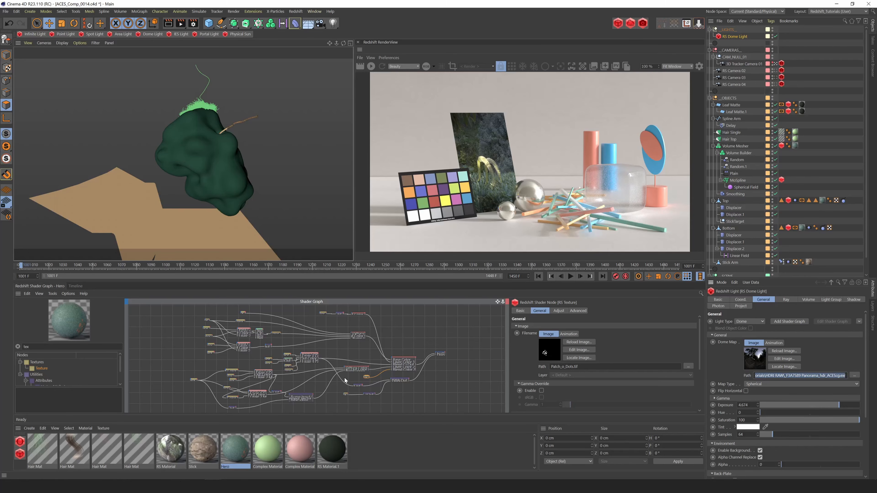
Bring up the PYCO ColorSpace Converter, remove 2019_01_24_Cactus_Yard-001.jpg from its file list and minimize the converter
{"action": "left_click", "coordinate": [659, 486]}
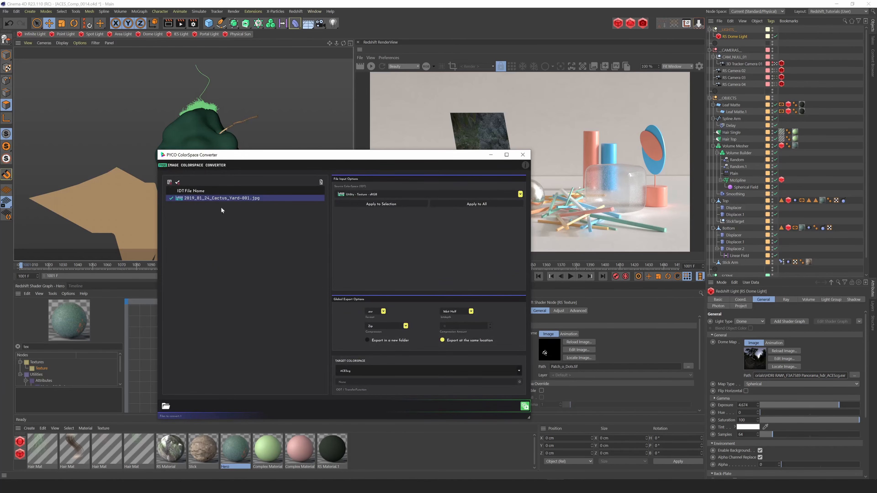
{"action": "left_click", "coordinate": [239, 199]}
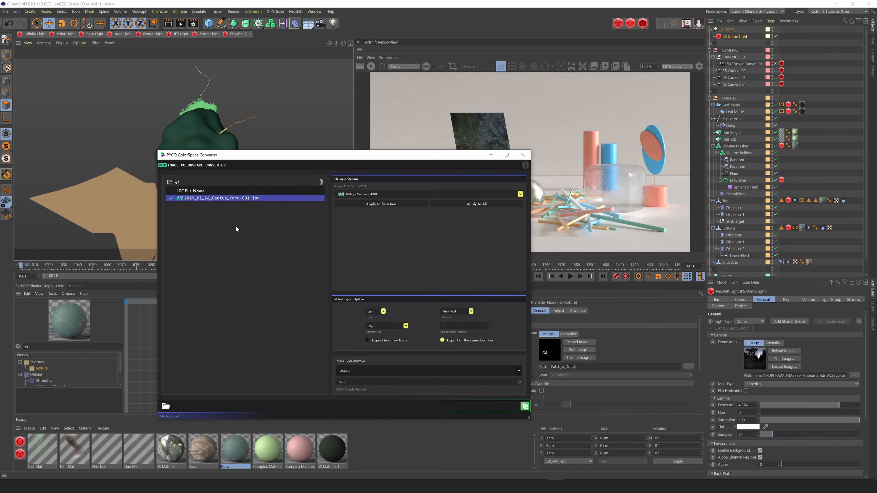
{"action": "key", "text": "Delete"}
{"action": "left_click", "coordinate": [490, 155]}
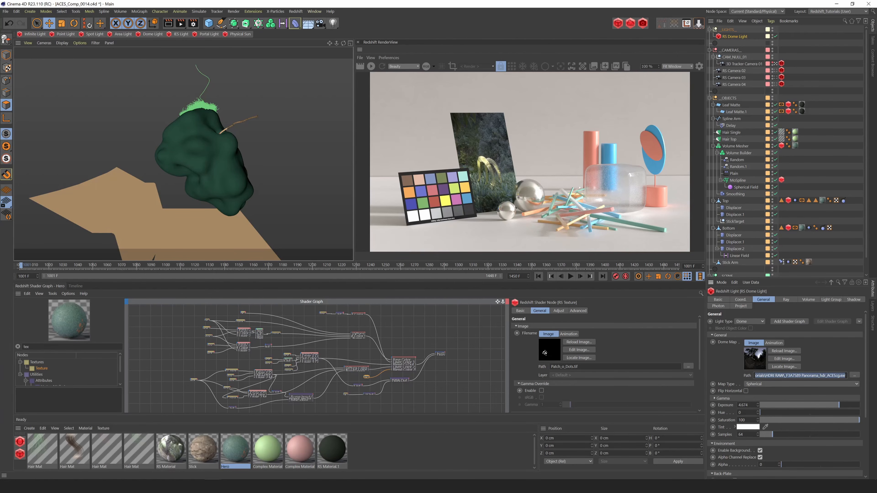
Examine the image file path of the RS Dome Light's back plate map
{"action": "scroll", "coordinate": [756, 415], "scroll_direction": "down", "scroll_amount": 5}
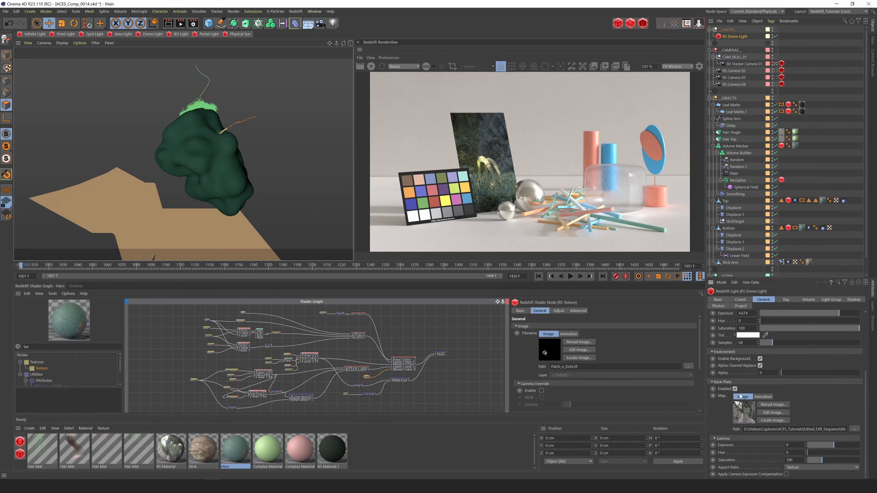
{"action": "left_click_drag", "start_coordinate": [845, 429], "coordinate": [754, 430]}
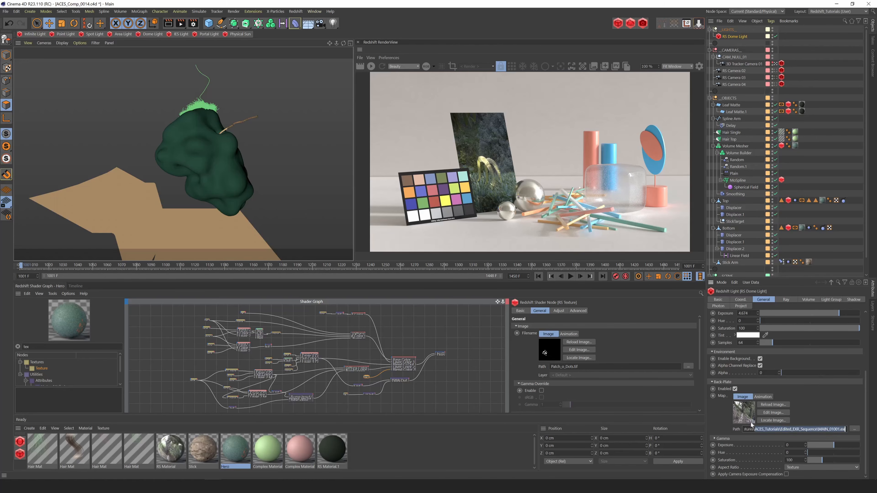
Switch to After Effects, turn on the EXPOSURE layer in MAIN and go through the five shot layers below it one by one
{"action": "key", "text": "alt+Tab"}
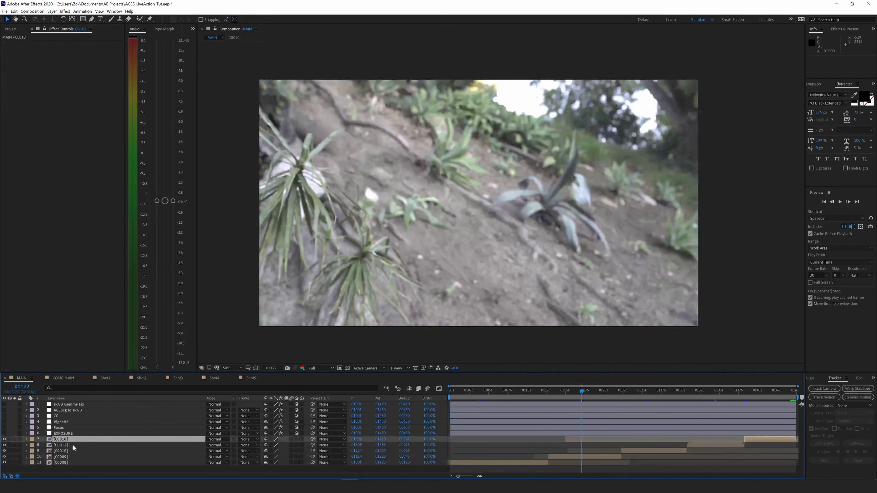
{"action": "left_click", "coordinate": [62, 445]}
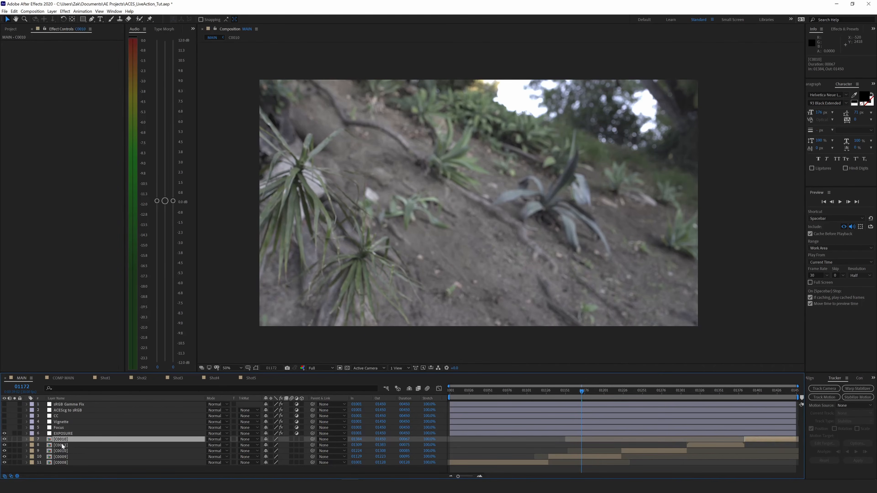
{"action": "left_click", "coordinate": [62, 451]}
{"action": "left_click", "coordinate": [61, 456]}
{"action": "left_click", "coordinate": [62, 463]}
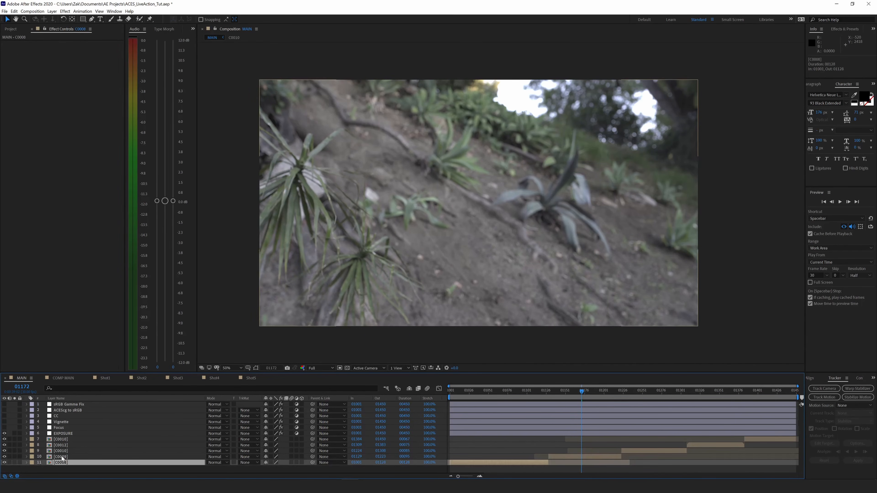
{"action": "left_click", "coordinate": [66, 457]}
{"action": "left_click", "coordinate": [62, 451]}
{"action": "left_click", "coordinate": [62, 445]}
{"action": "left_click", "coordinate": [62, 440]}
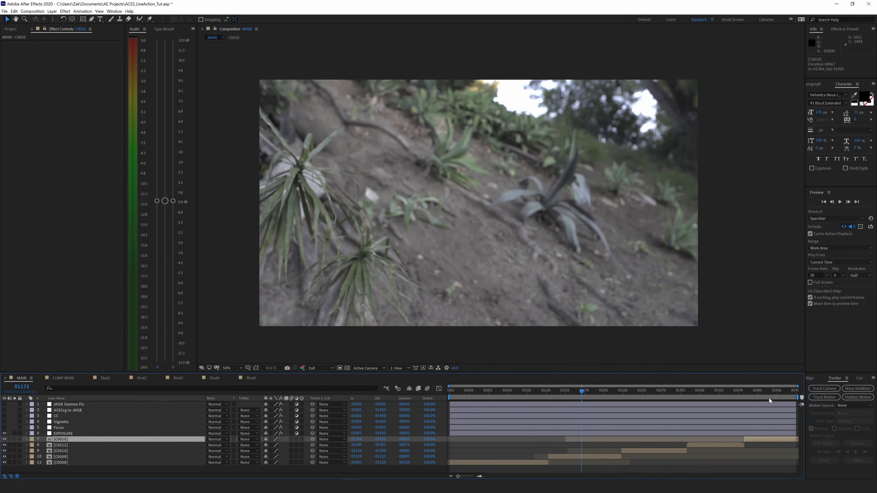
Move to frame 01001 of the MAIN composition and add the composition to the render queue
{"action": "left_click", "coordinate": [451, 390]}
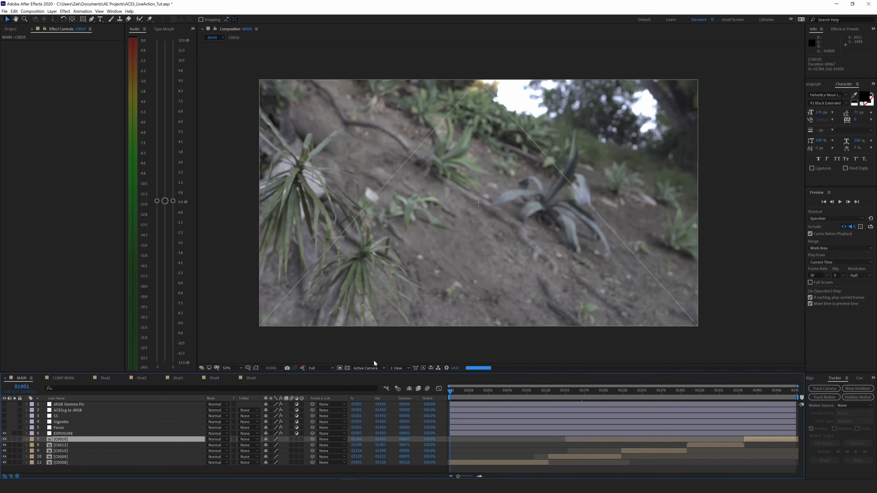
{"action": "left_click", "coordinate": [39, 12]}
{"action": "left_click", "coordinate": [48, 65]}
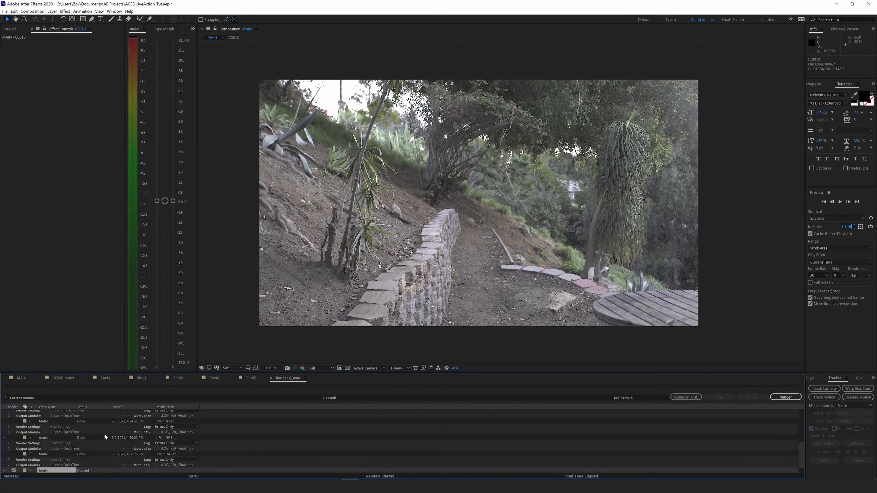
{"action": "left_click_drag", "start_coordinate": [801, 447], "coordinate": [737, 468]}
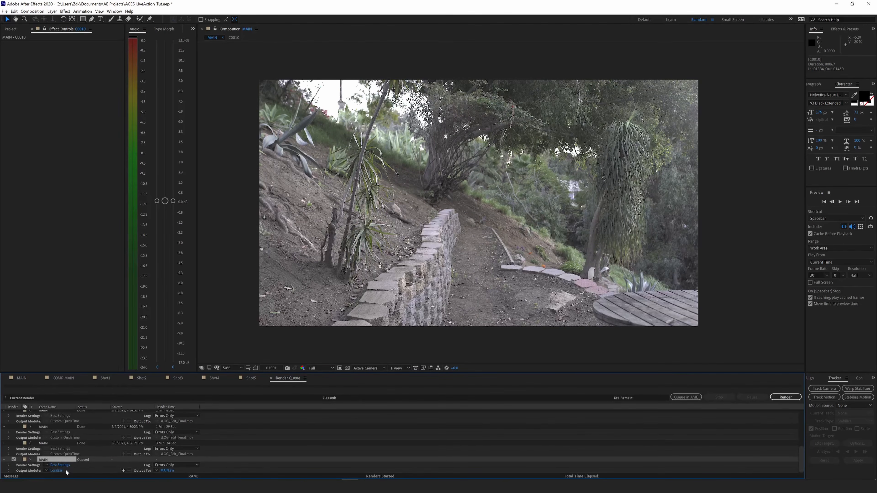
Set the output module format of the queued MAIN render to OpenEXR Sequence with Floating Point depth
{"action": "left_click", "coordinate": [55, 470]}
{"action": "left_click", "coordinate": [281, 153]}
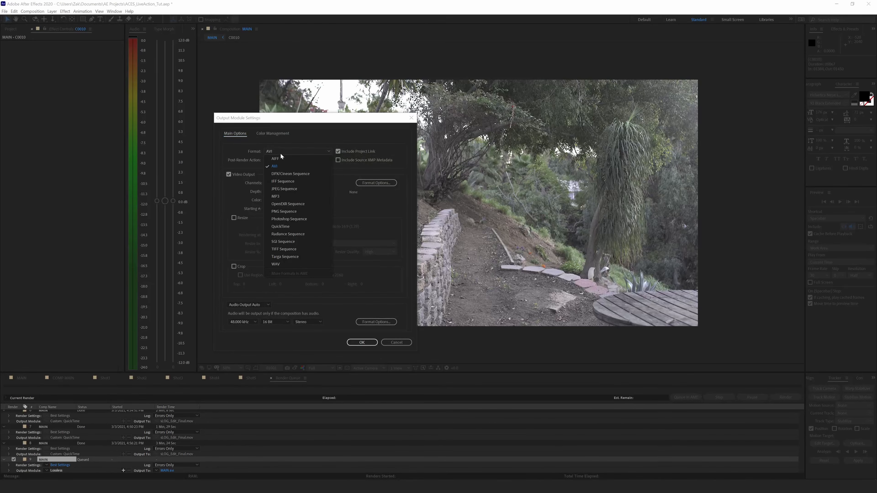
{"action": "left_click", "coordinate": [288, 203]}
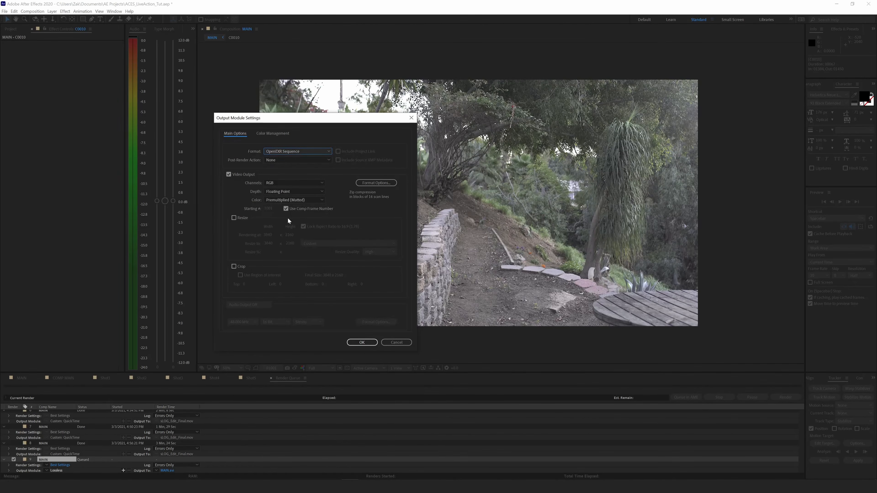
{"action": "left_click", "coordinate": [319, 192]}
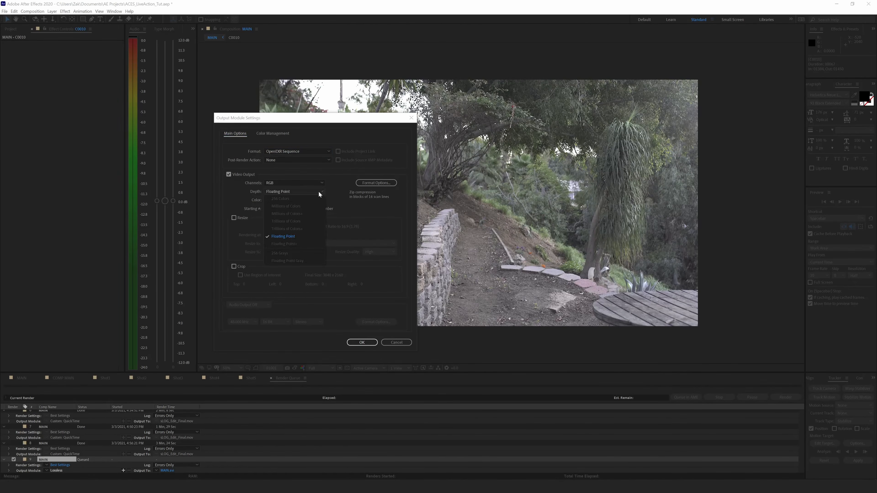
{"action": "left_click", "coordinate": [283, 237]}
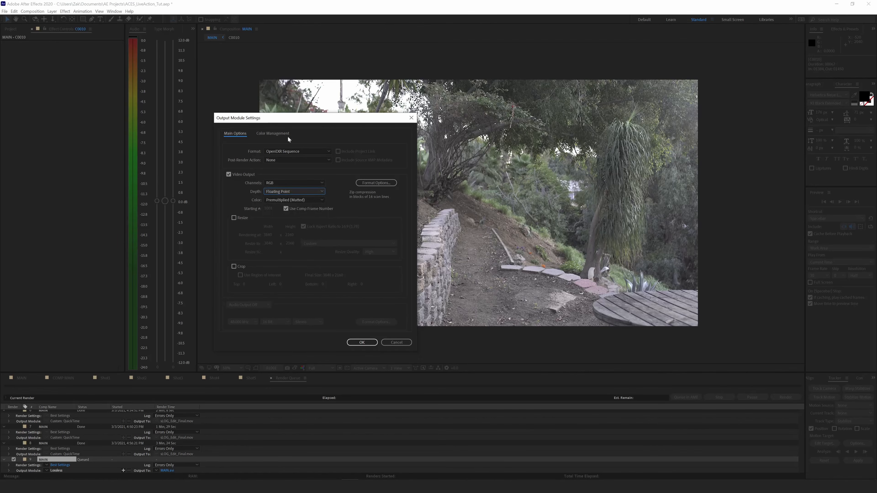
Enable Preserve RGB in the output module's color management and accept the output settings
{"action": "left_click", "coordinate": [277, 134]}
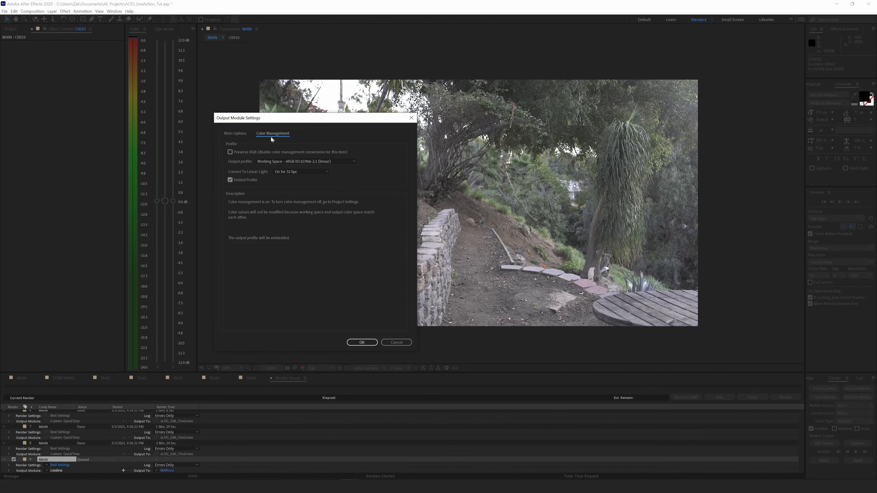
{"action": "left_click", "coordinate": [230, 153]}
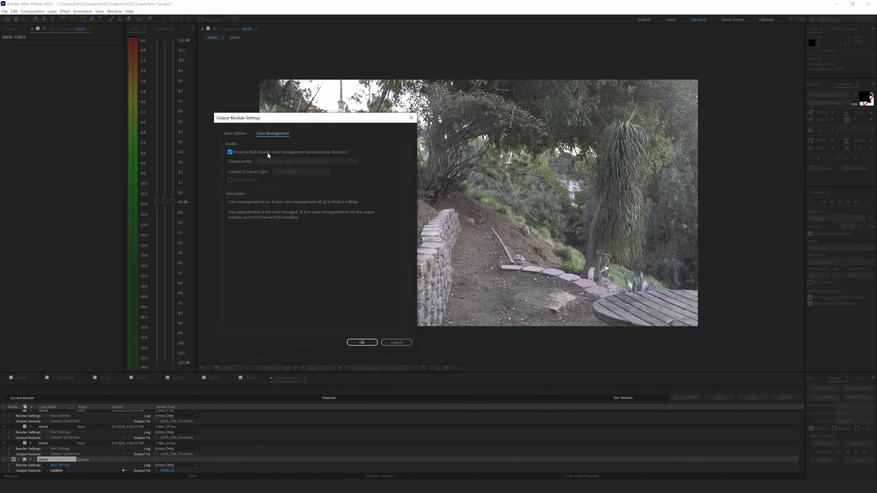
{"action": "left_click", "coordinate": [361, 342]}
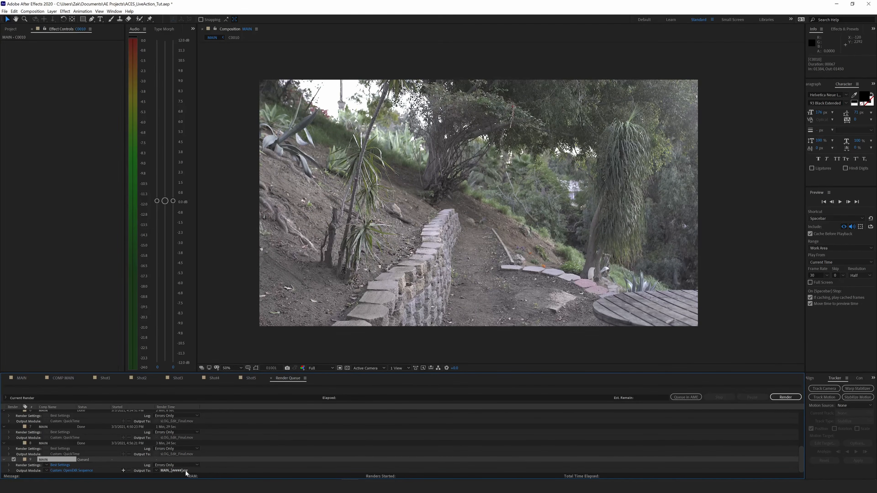
Switch to Cinema 4D and review the animation mode and timing options of the dome light's back plate, keeping Simple and Range
{"action": "left_click", "coordinate": [212, 487]}
{"action": "left_click", "coordinate": [162, 438]}
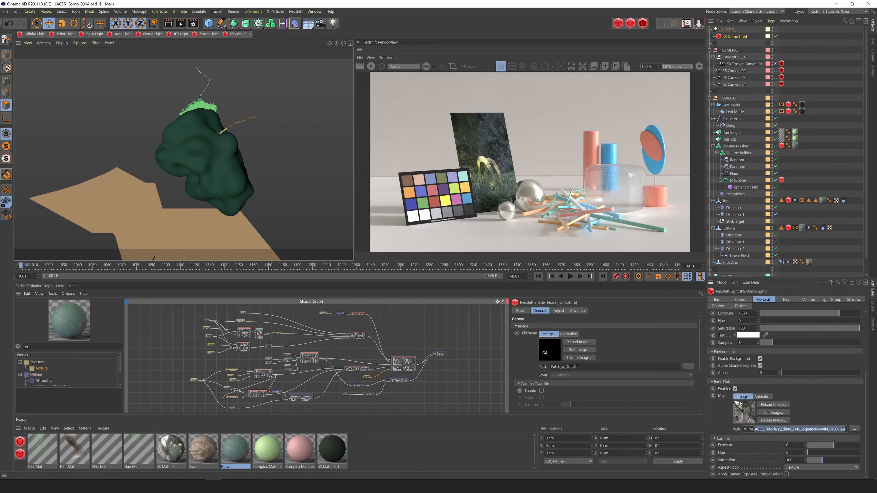
{"action": "left_click", "coordinate": [804, 429]}
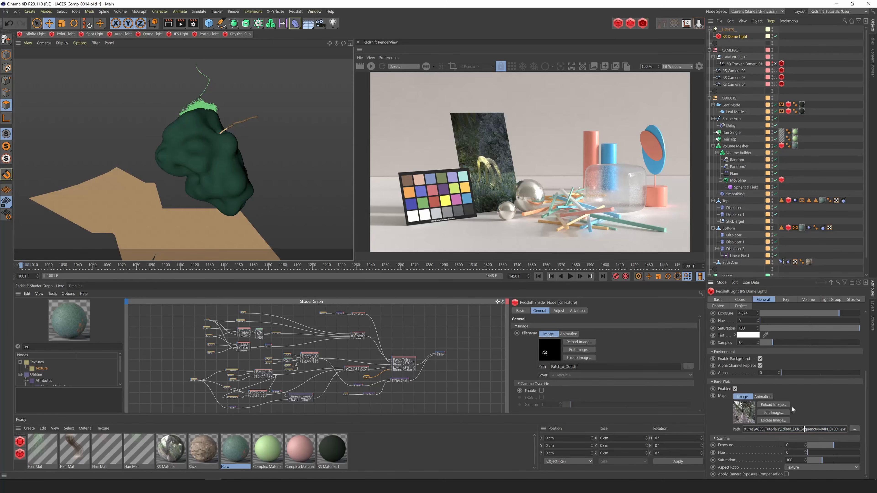
{"action": "left_click", "coordinate": [764, 397]}
{"action": "scroll", "coordinate": [857, 402], "scroll_direction": "down", "scroll_amount": 3}
{"action": "left_click", "coordinate": [765, 349]}
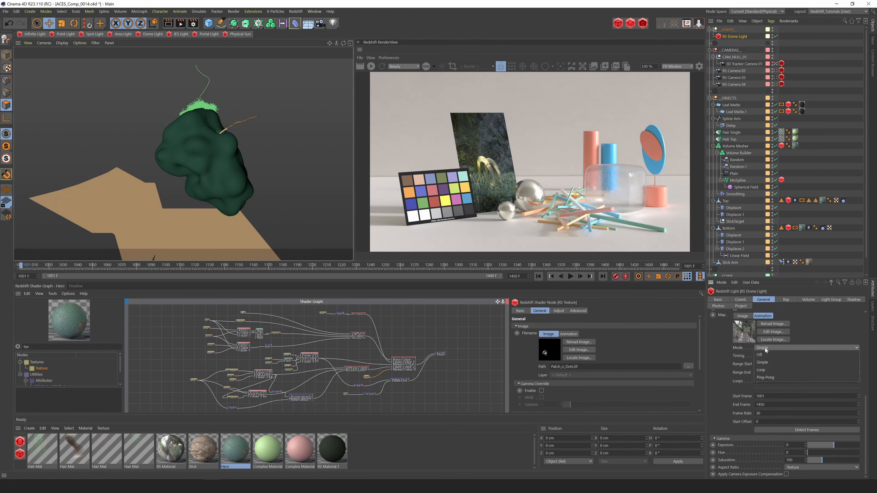
{"action": "left_click", "coordinate": [768, 352]}
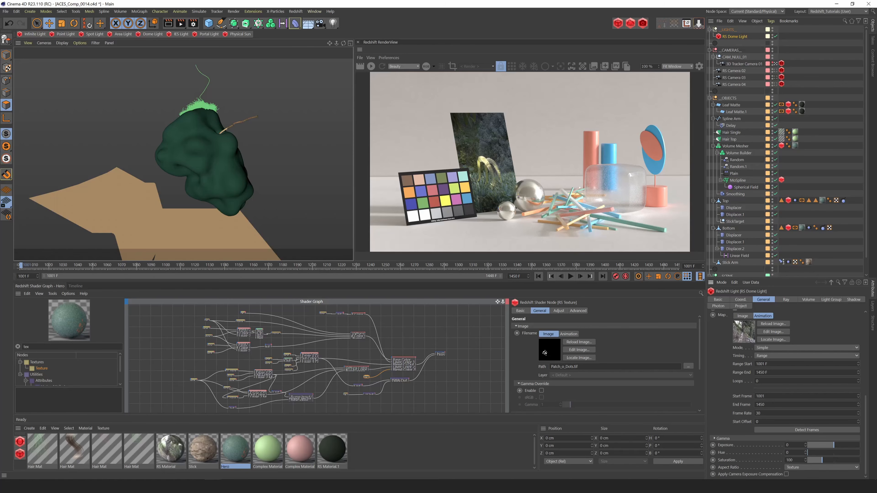
{"action": "left_click", "coordinate": [770, 356]}
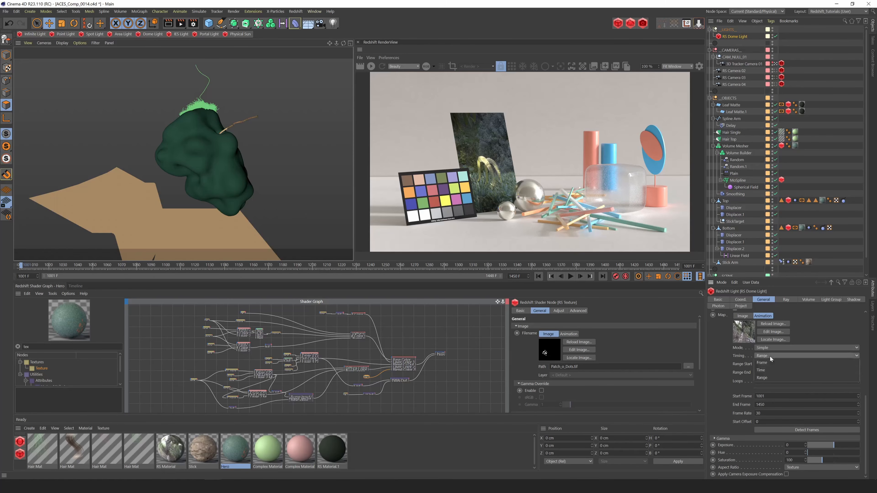
{"action": "left_click", "coordinate": [769, 364]}
{"action": "left_click", "coordinate": [770, 355]}
{"action": "left_click", "coordinate": [767, 363]}
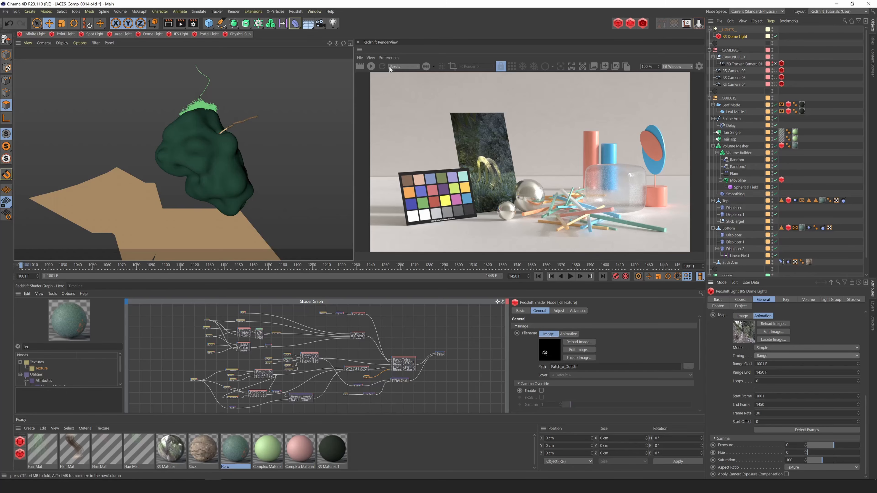
Run a progressive preview render of the scene in the Redshift RenderView, then stop it
{"action": "left_click", "coordinate": [371, 67]}
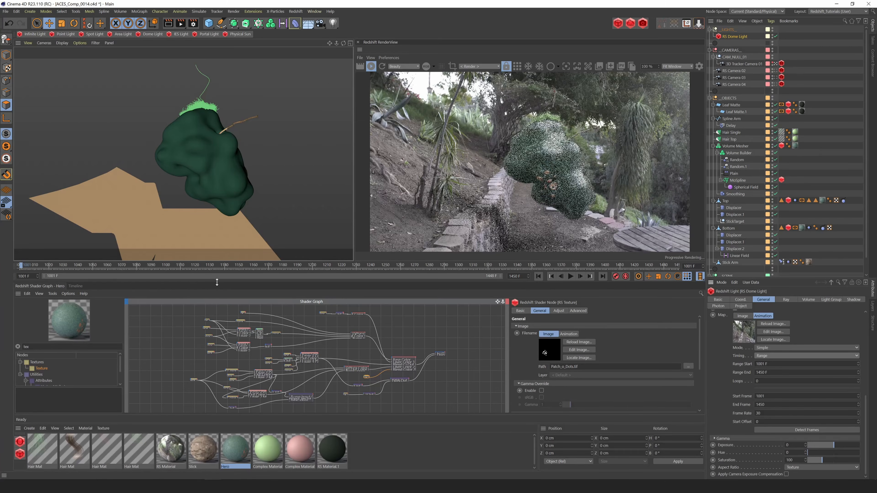
{"action": "left_click", "coordinate": [370, 66]}
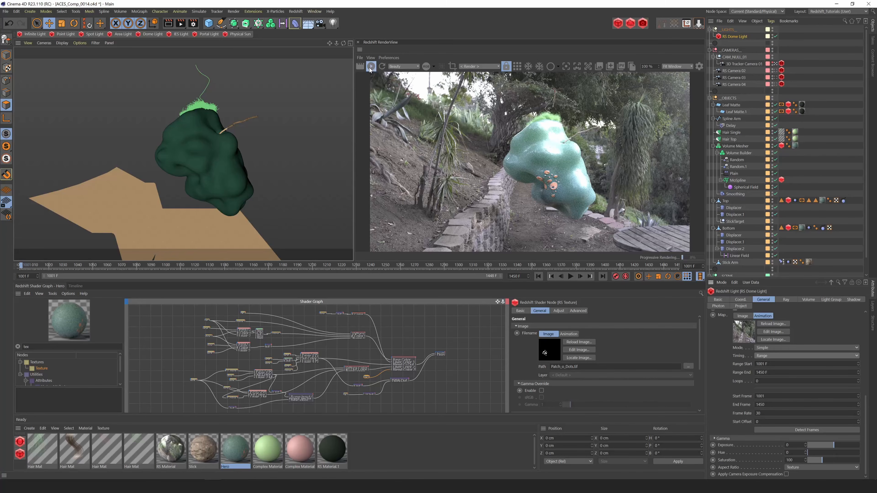
Set the RenderView's color management display mode to OCIO and load config.ocio from the aces_1.2 folder as its OCIO config
{"action": "left_click", "coordinate": [699, 66]}
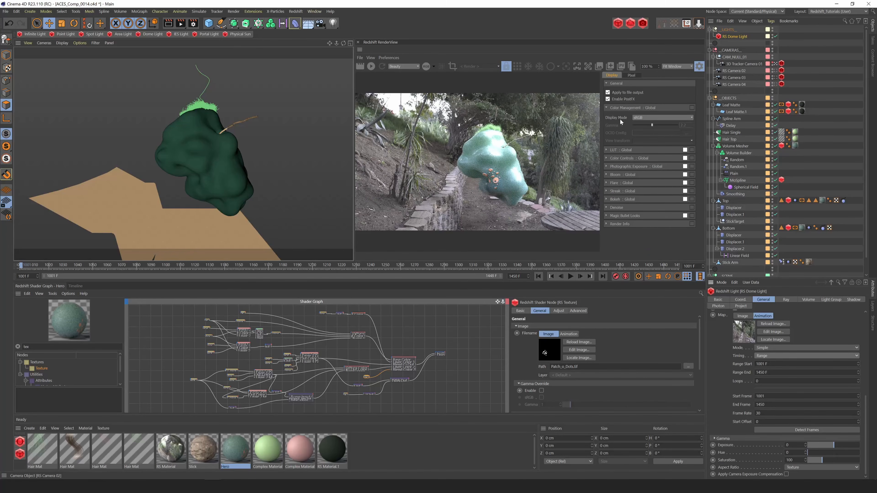
{"action": "left_click", "coordinate": [641, 116]}
{"action": "left_click", "coordinate": [645, 132]}
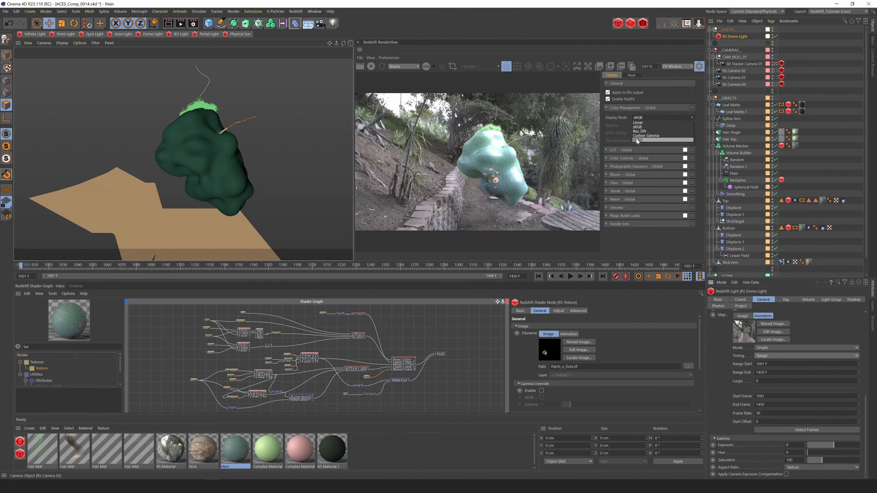
{"action": "left_click", "coordinate": [686, 133]}
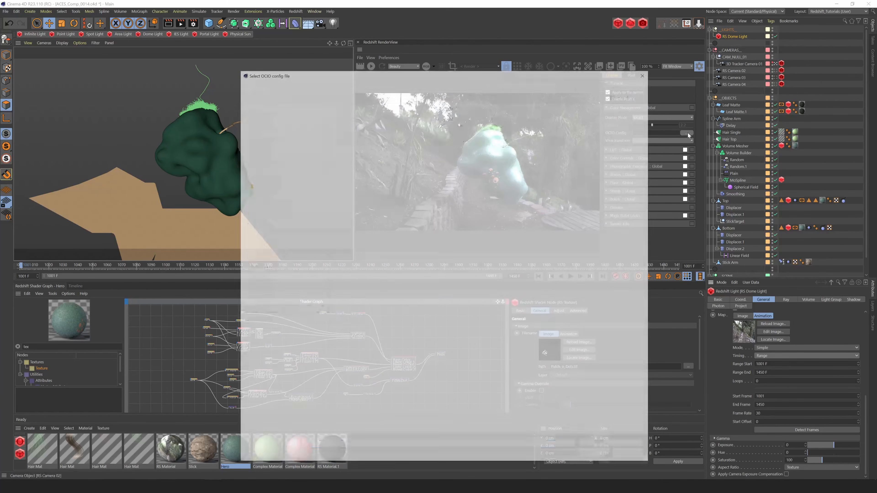
{"action": "left_click", "coordinate": [358, 140]}
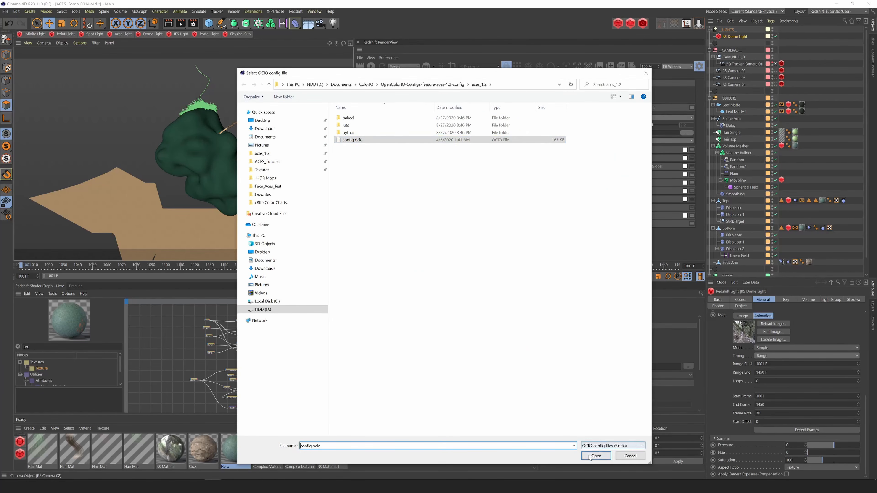
{"action": "left_click", "coordinate": [595, 456]}
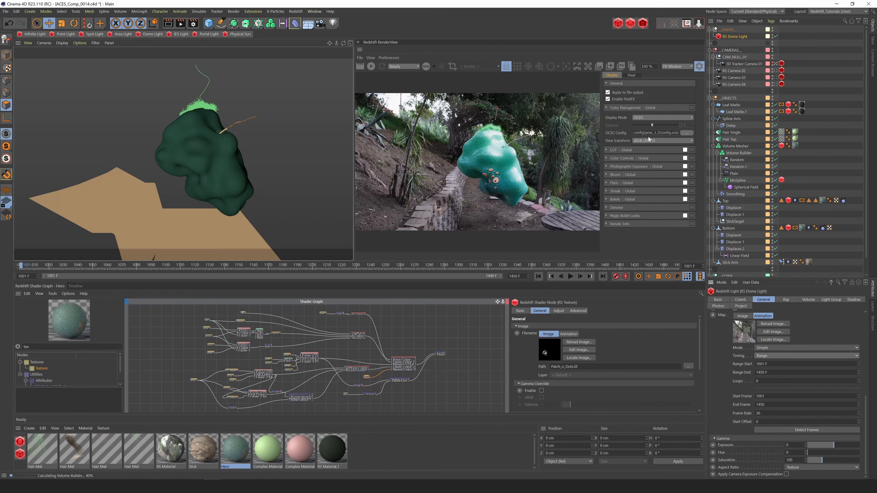
{"action": "left_click", "coordinate": [699, 66]}
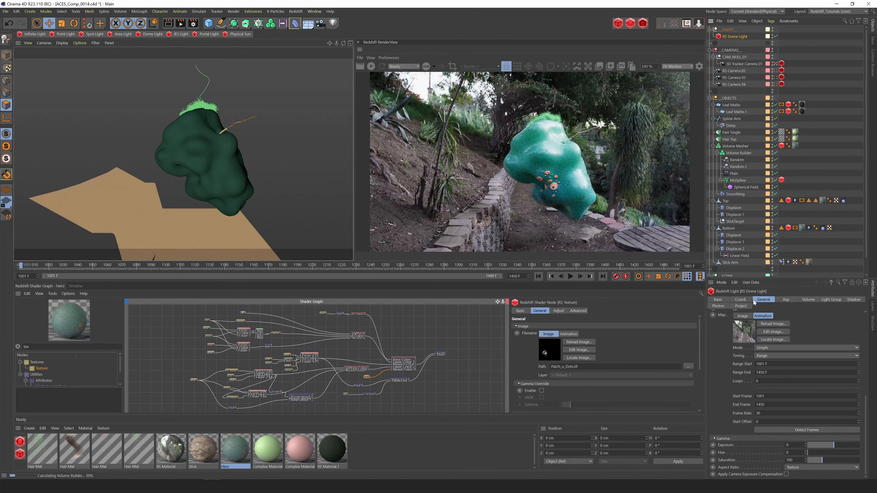
Review the dome light's dome map and its gamma and environment settings
{"action": "scroll", "coordinate": [765, 311], "scroll_direction": "up", "scroll_amount": 3}
{"action": "scroll", "coordinate": [850, 386], "scroll_direction": "up", "scroll_amount": 3}
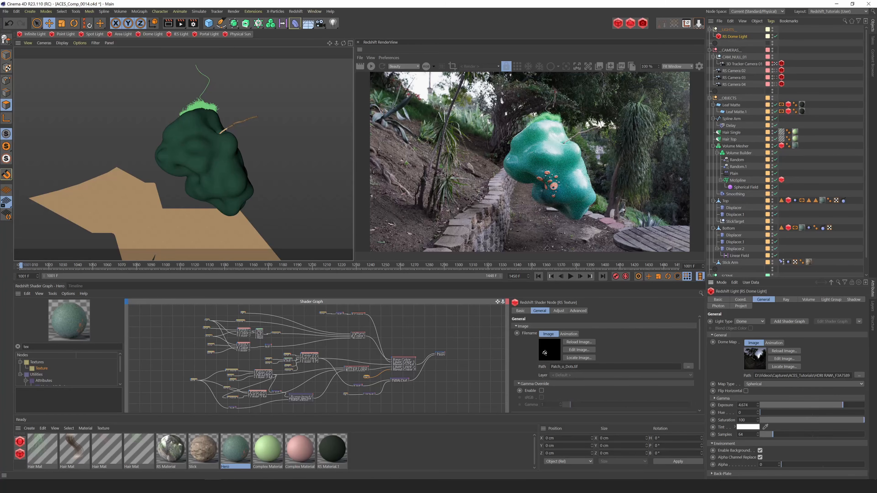
Turn off the RS Dome Light's back plate and start the interactive render to preview the object against the HDRI environment
{"action": "left_click_drag", "start_coordinate": [805, 376], "coordinate": [755, 376]}
{"action": "left_click", "coordinate": [732, 36]}
{"action": "scroll", "coordinate": [819, 386], "scroll_direction": "down", "scroll_amount": 3}
{"action": "left_click", "coordinate": [371, 66]}
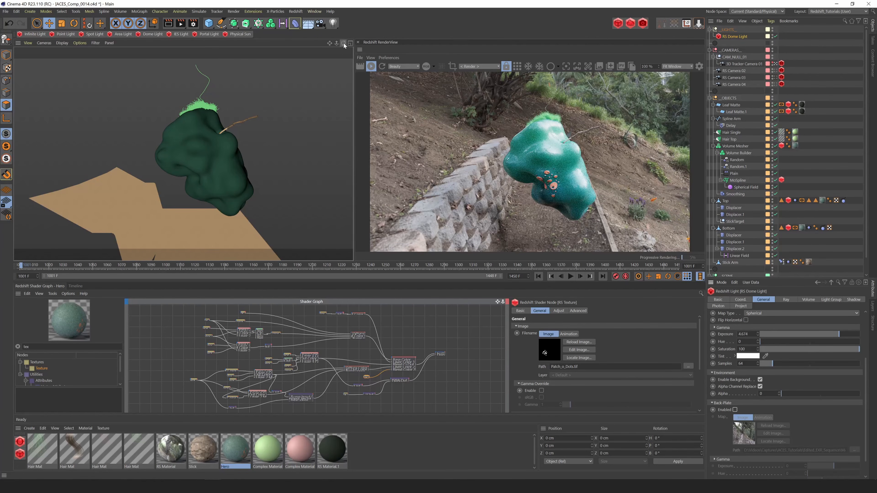
Set the RS Dome Light's exposure to 3.918 and enable its back plate
{"action": "left_click_drag", "start_coordinate": [343, 43], "coordinate": [364, 93]}
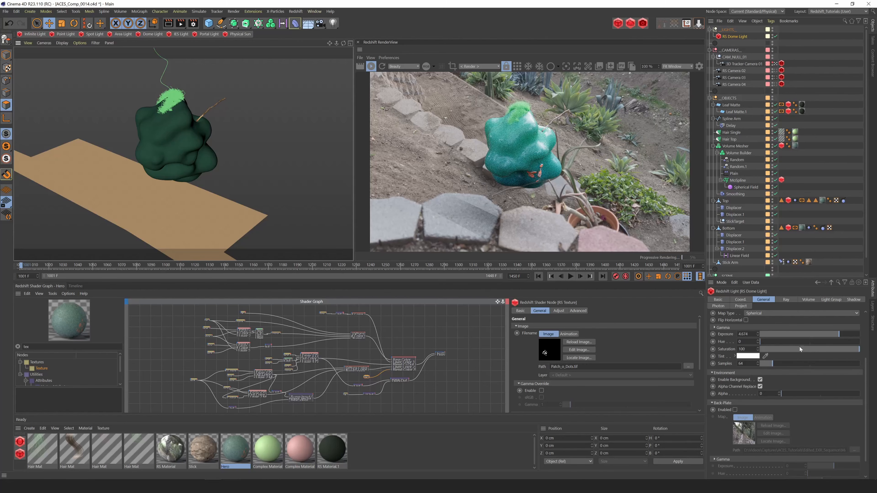
{"action": "left_click", "coordinate": [834, 337]}
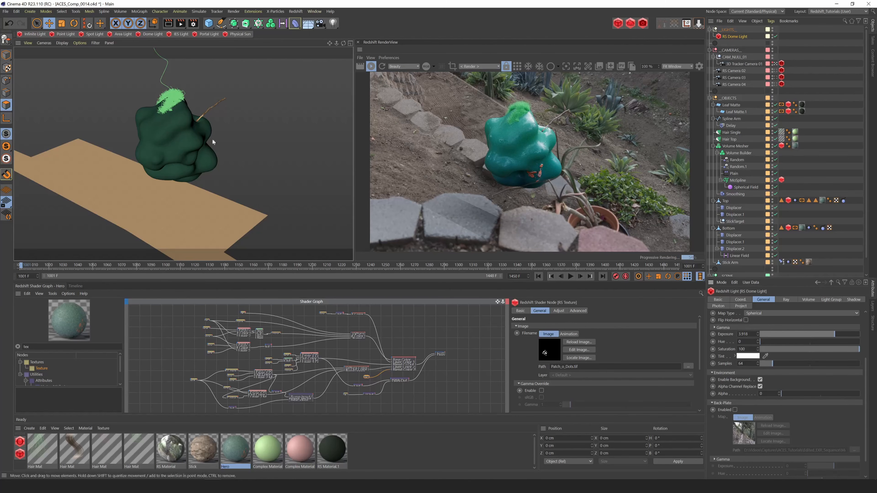
{"action": "left_click", "coordinate": [28, 43]}
{"action": "left_click", "coordinate": [38, 54]}
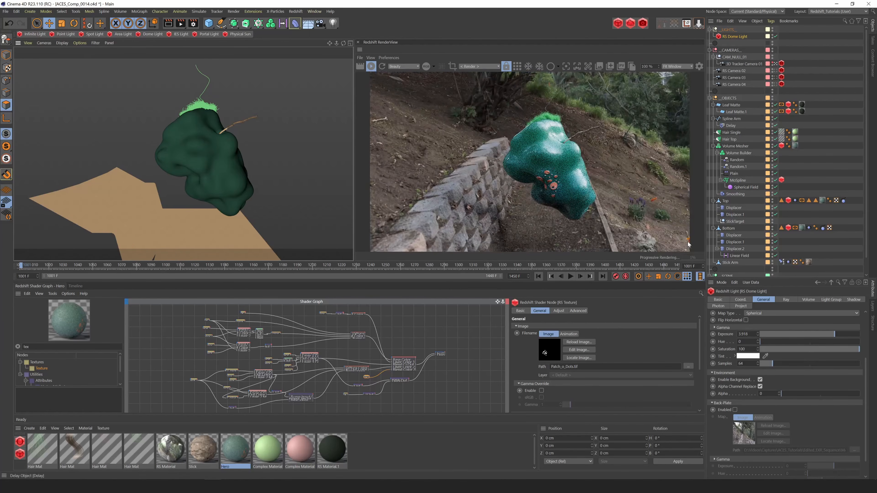
{"action": "left_click", "coordinate": [734, 410]}
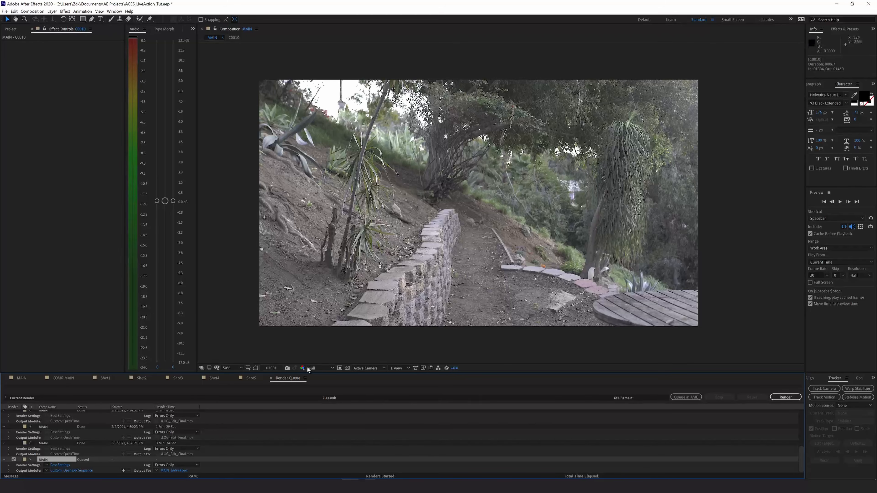
In After Effects, open the Shot1 composition used in COMP MAIN and scrub its footage to frame 01062
{"action": "left_click", "coordinate": [63, 378]}
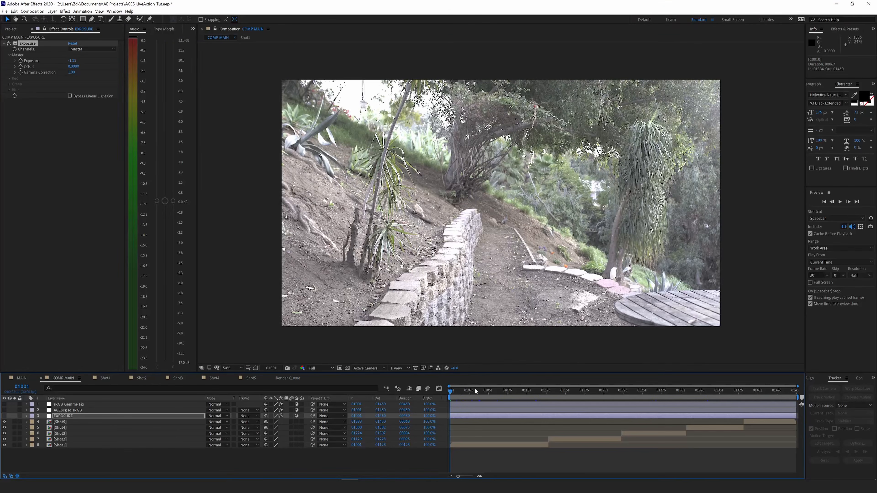
{"action": "left_click_drag", "start_coordinate": [450, 391], "coordinate": [428, 395]}
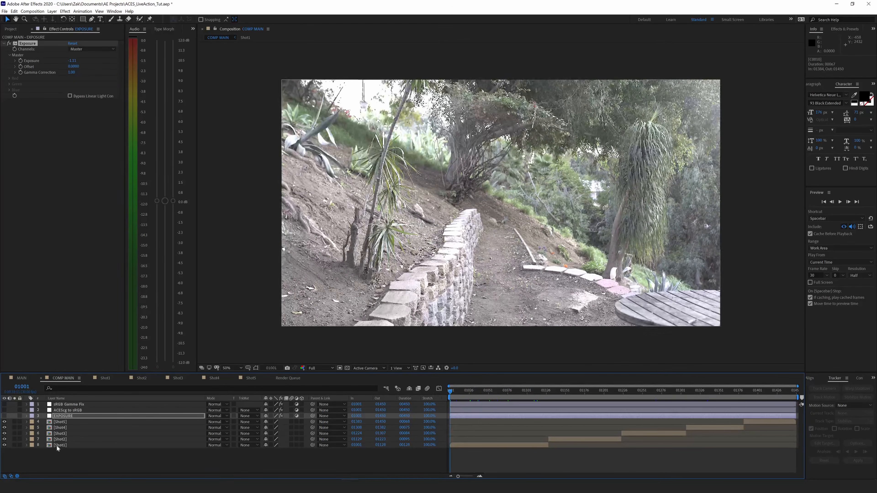
{"action": "left_click", "coordinate": [58, 445]}
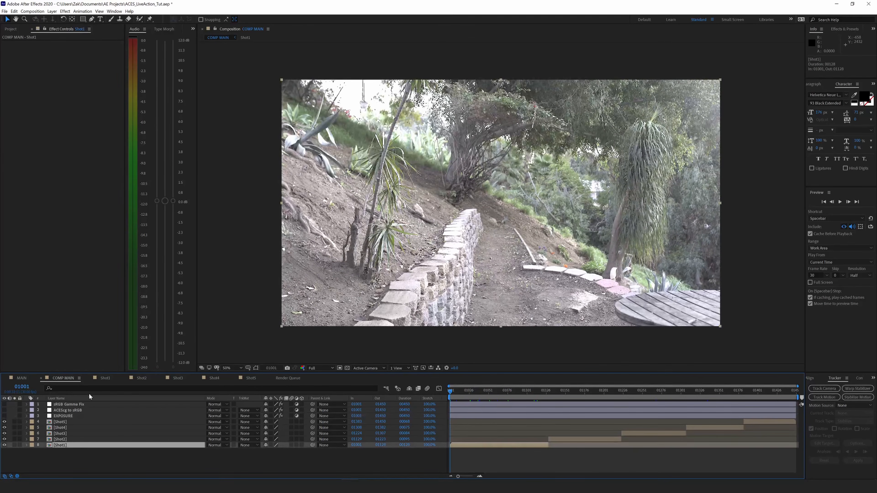
{"action": "left_click", "coordinate": [104, 379]}
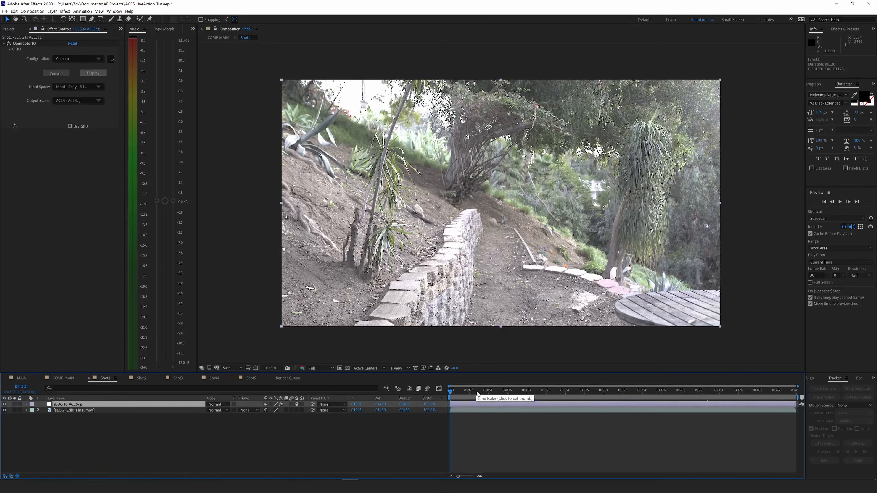
{"action": "left_click_drag", "start_coordinate": [478, 394], "coordinate": [497, 391]}
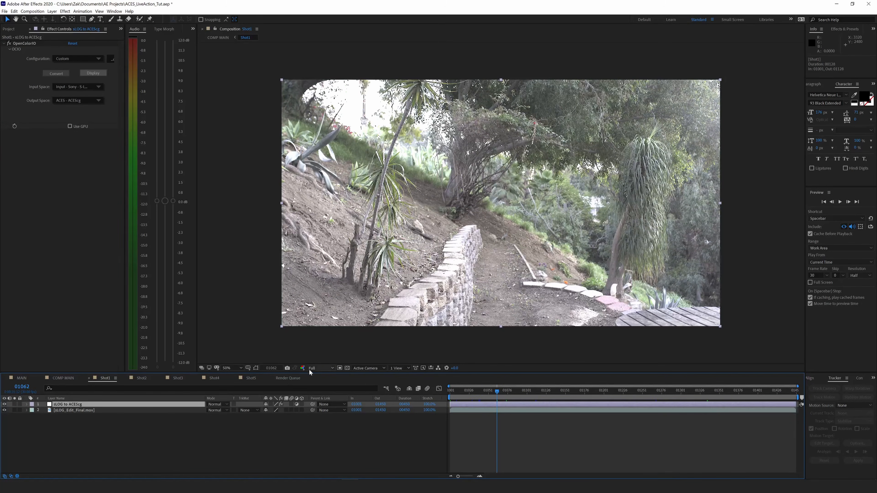
Locate the Maxon Cinema 4D Exporter among the export options for the Shot1 composition
{"action": "left_click", "coordinate": [4, 11]}
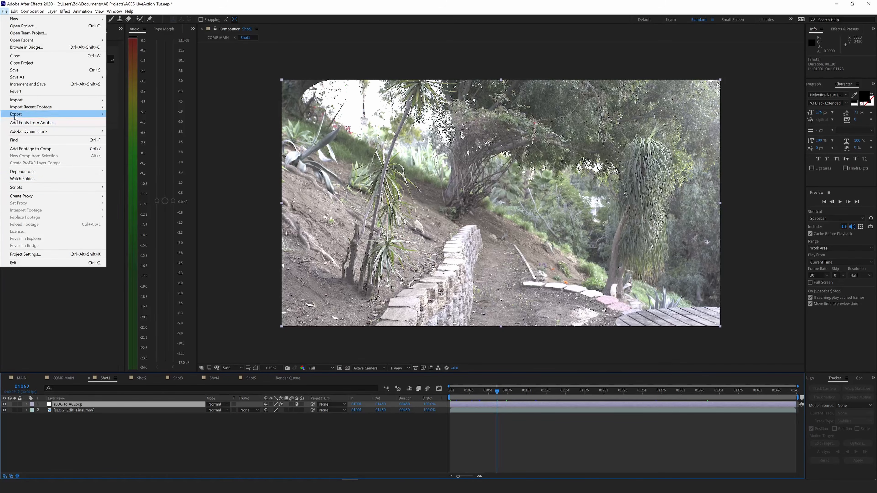
{"action": "mouse_move", "coordinate": [16, 115]}
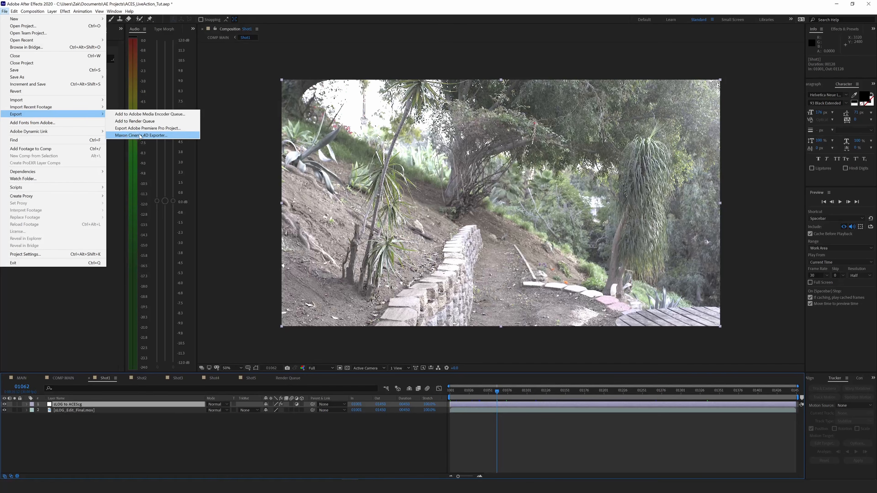
{"action": "left_click", "coordinate": [245, 124]}
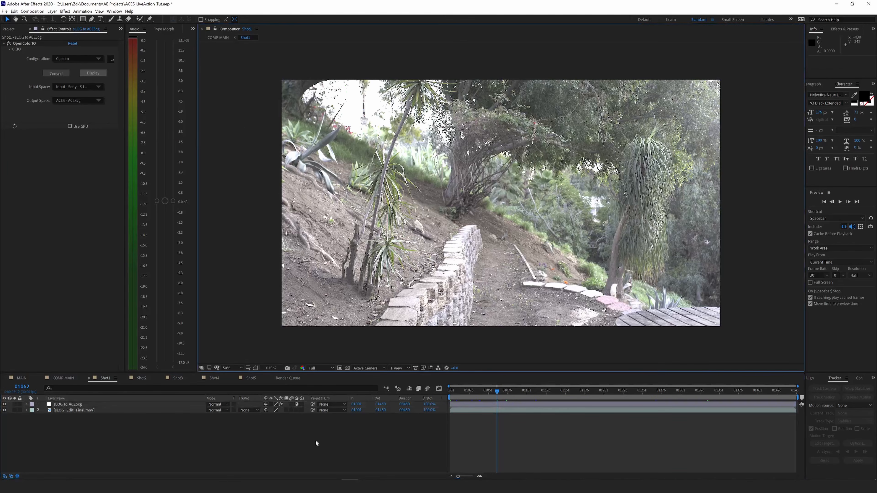
Switch to the Cinema 4D scene and select the 3D Tracker Camera 01 object
{"action": "left_click", "coordinate": [538, 487]}
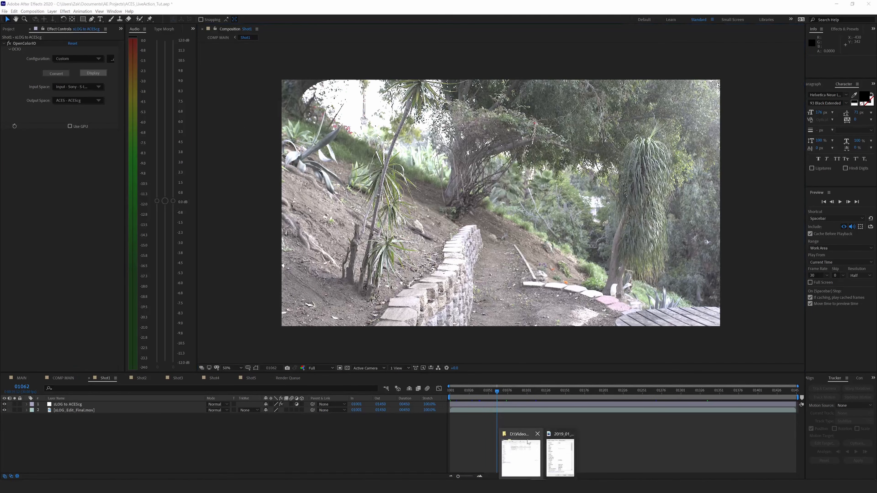
{"action": "mouse_move", "coordinate": [213, 487]}
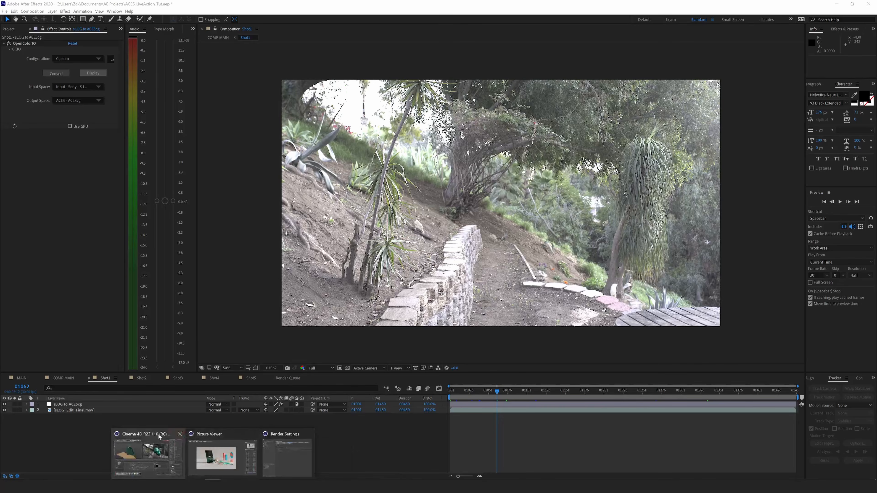
{"action": "left_click", "coordinate": [149, 456]}
{"action": "left_click", "coordinate": [738, 64]}
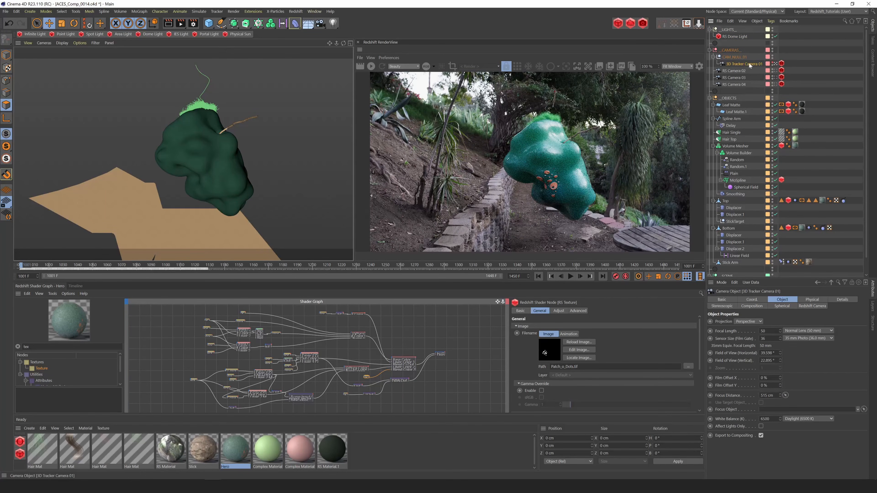
Maximize the free perspective view and scrub the timeline to examine the tracked camera's motion
{"action": "left_click", "coordinate": [350, 43]}
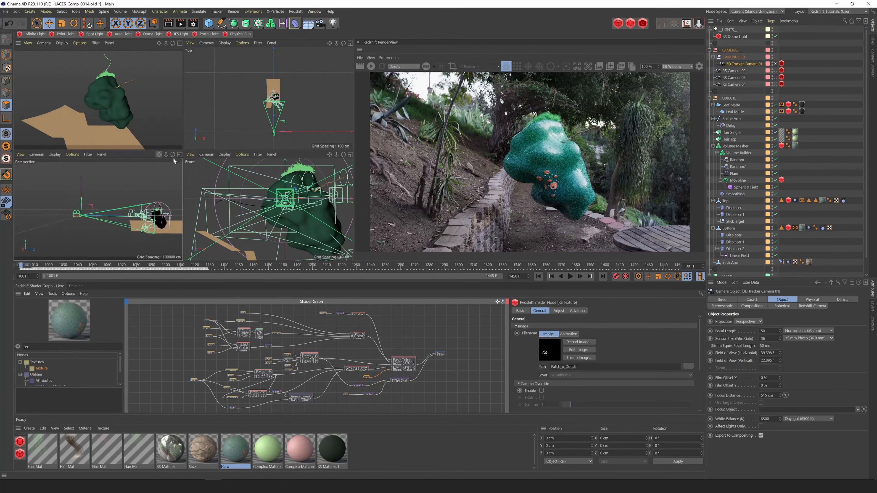
{"action": "left_click_drag", "start_coordinate": [174, 161], "coordinate": [193, 155]}
{"action": "left_click_drag", "start_coordinate": [775, 139], "coordinate": [776, 153]}
{"action": "left_click", "coordinate": [180, 155]}
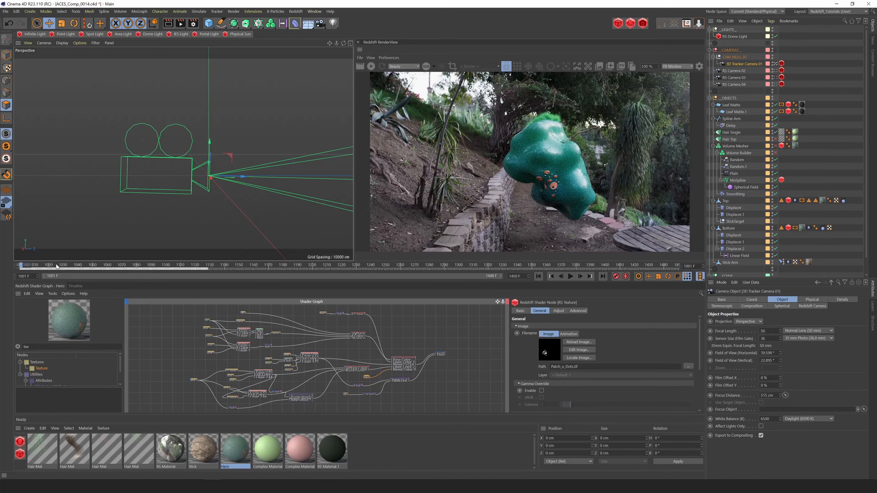
{"action": "mouse_move", "coordinate": [23, 266]}
{"action": "left_mouse_down"}
{"action": "mouse_move", "coordinate": [192, 265]}
{"action": "mouse_move", "coordinate": [26, 266]}
{"action": "left_mouse_up"}
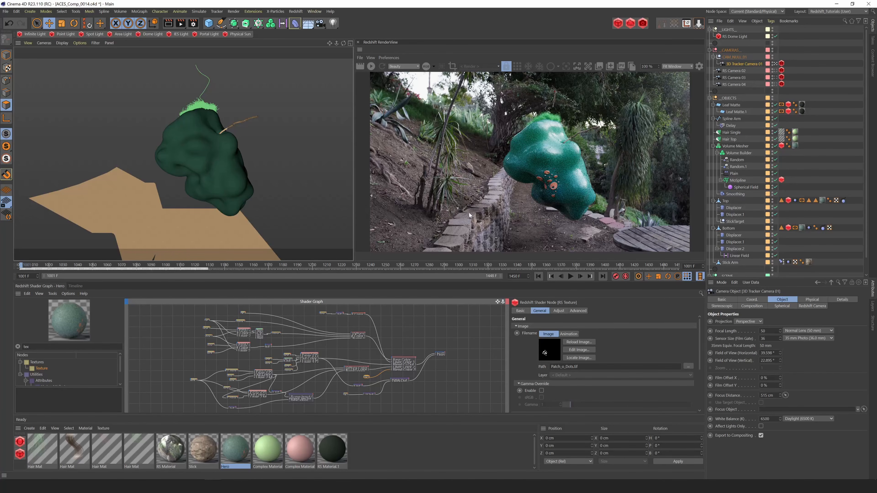
Open the Stick material's shader graph and examine its RS Color Correct settings and the base color texture's file path
{"action": "left_click", "coordinate": [204, 454]}
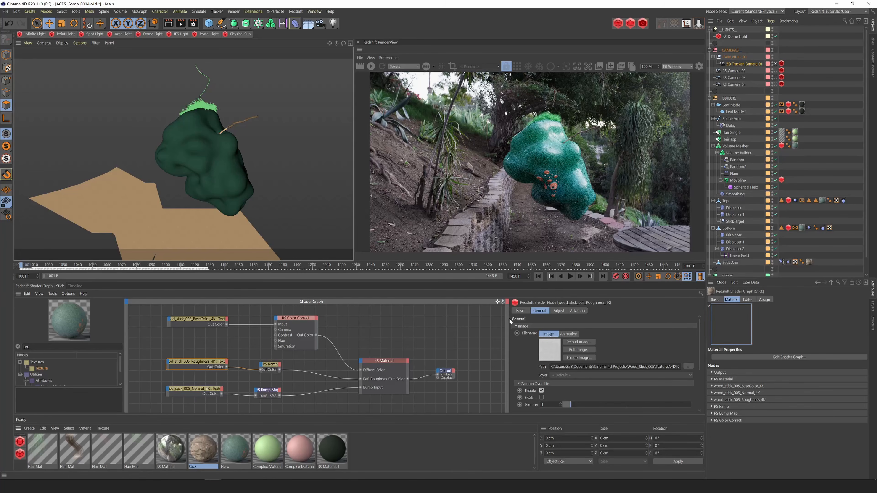
{"action": "left_click", "coordinate": [293, 320]}
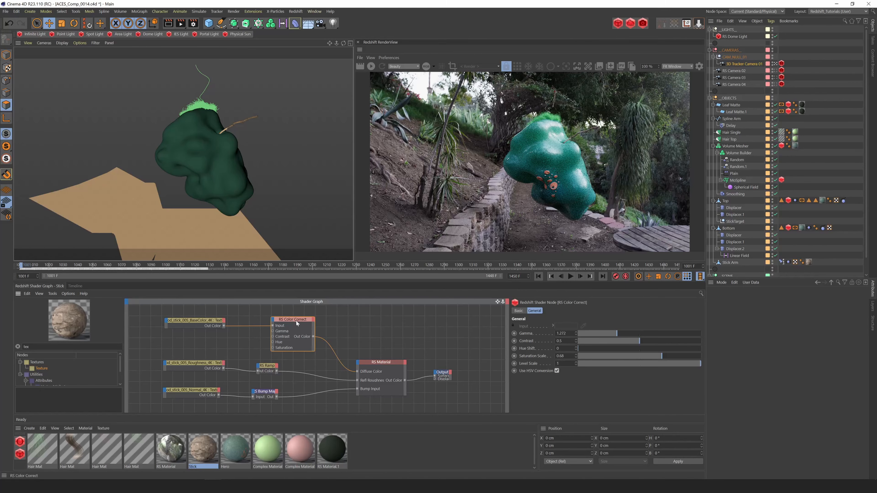
{"action": "left_click_drag", "start_coordinate": [296, 321], "coordinate": [296, 320]}
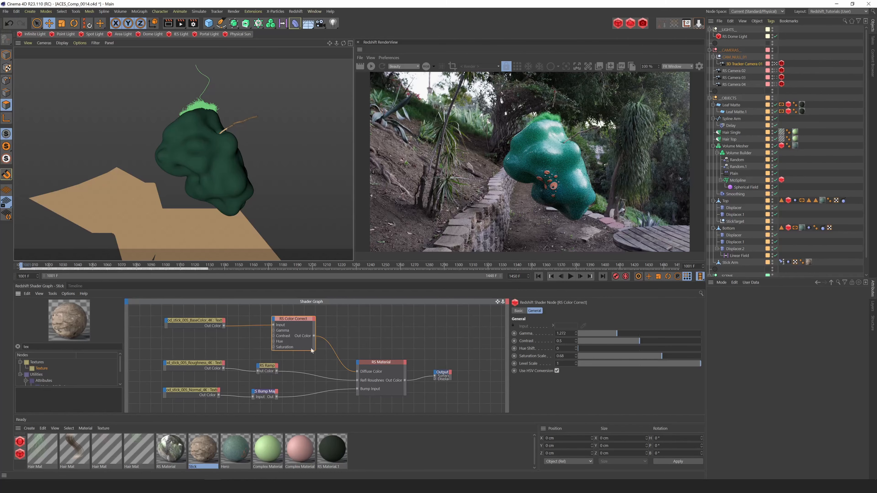
{"action": "left_click", "coordinate": [212, 325]}
{"action": "left_click_drag", "start_coordinate": [584, 366], "coordinate": [679, 366]}
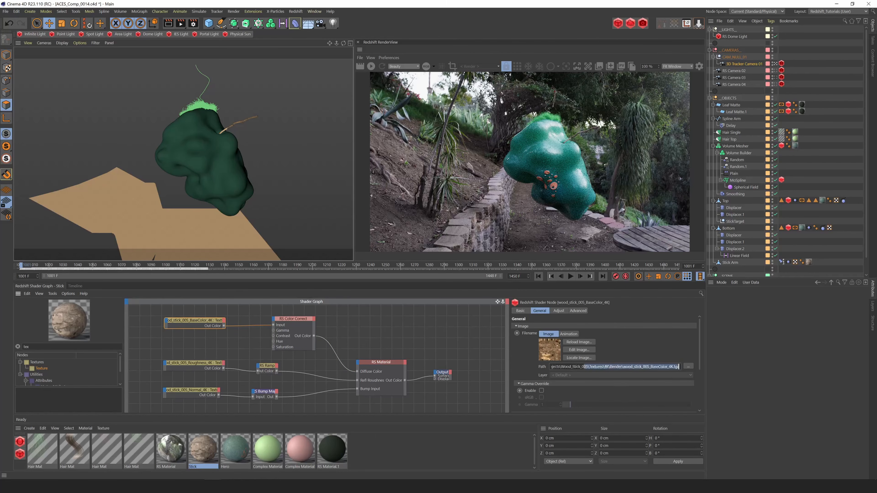
Switch to PYCO ColorSpace Converter and try to add wood_stick_005_BaseColor_4K.tga to its conversion list
{"action": "key", "text": "alt+Tab"}
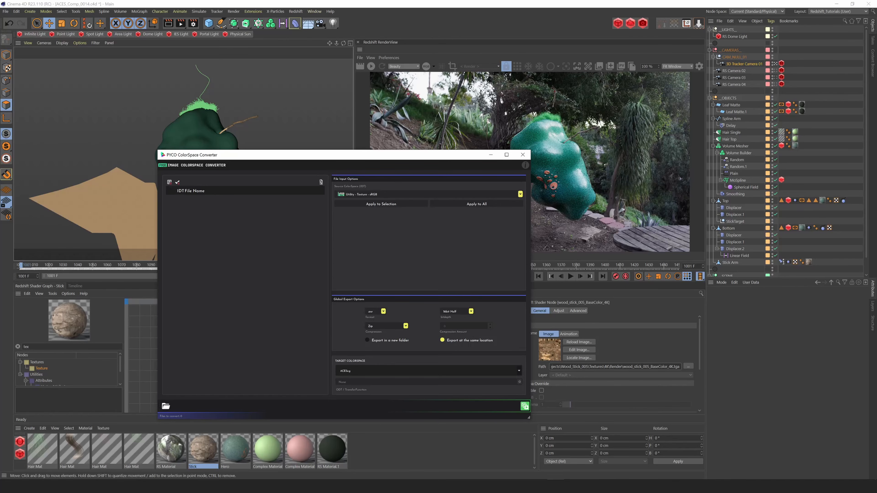
{"action": "left_click_drag", "start_coordinate": [86, 218], "coordinate": [237, 239]}
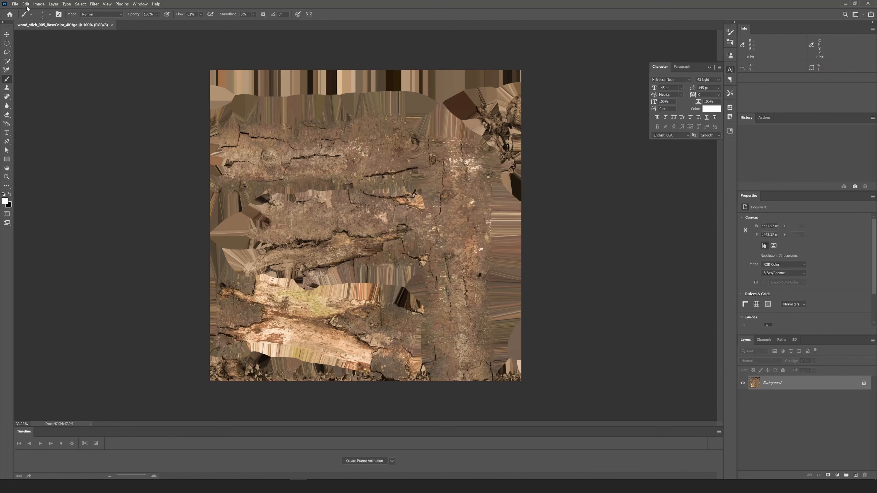
In Photoshop, save the base color texture as the JPEG wood_stick_005_BaseColor_4K.jpg in the Textures folder, and close Photoshop
{"action": "left_click", "coordinate": [15, 4]}
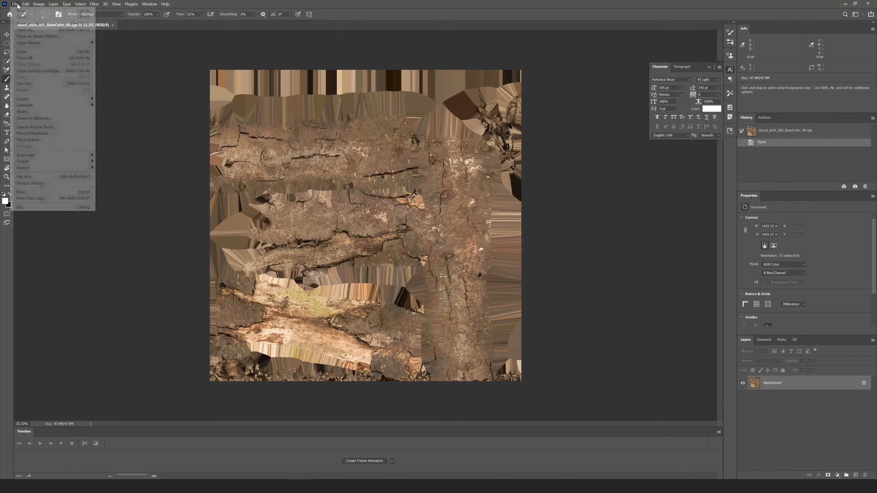
{"action": "left_click", "coordinate": [30, 83]}
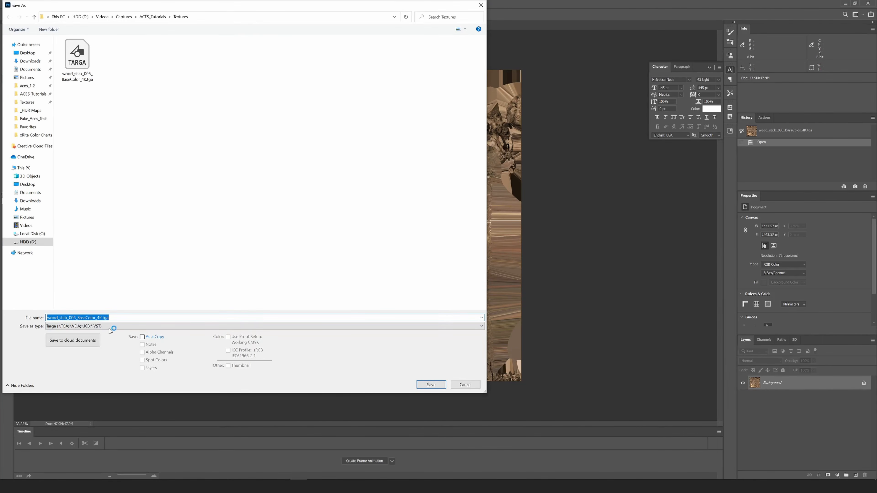
{"action": "left_click", "coordinate": [111, 327]}
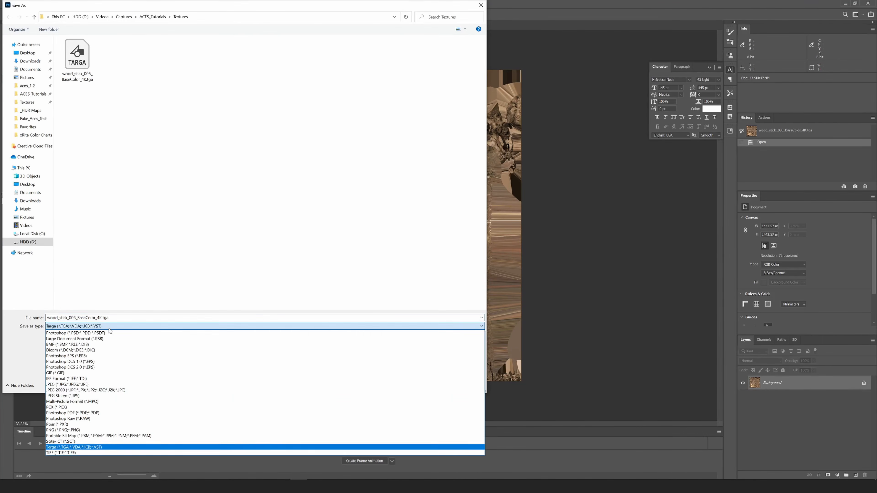
{"action": "left_click", "coordinate": [65, 395]}
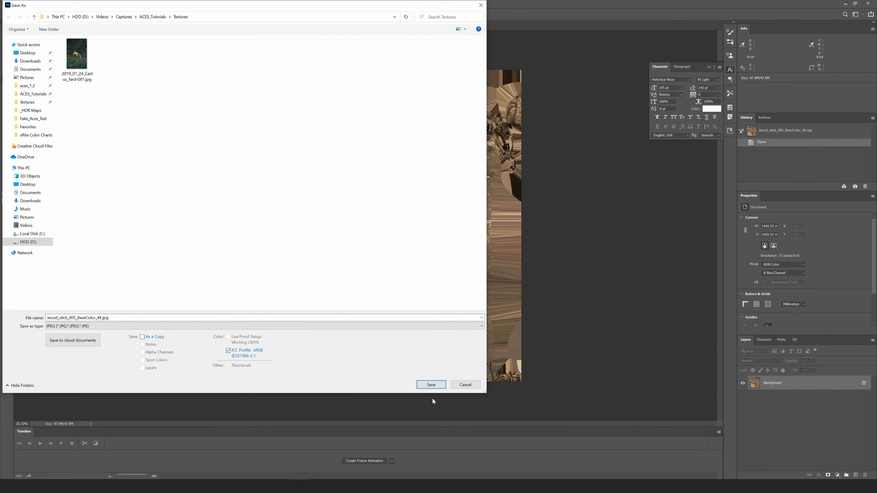
{"action": "left_click", "coordinate": [431, 385]}
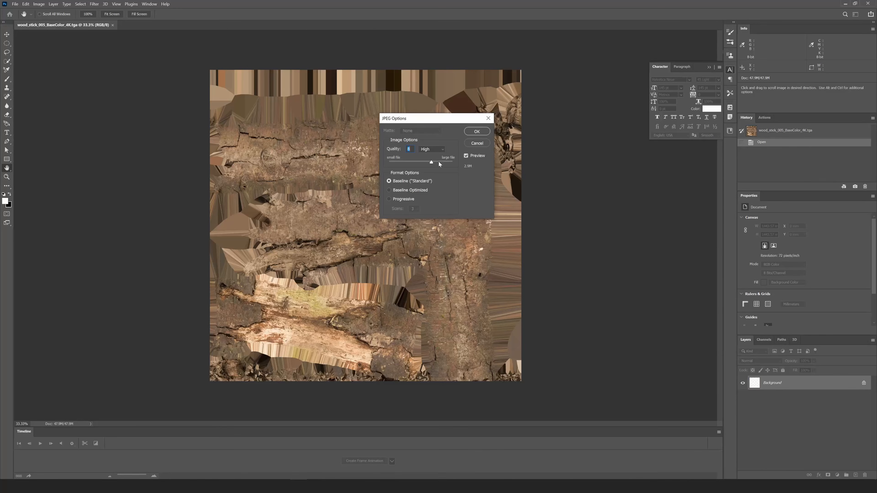
{"action": "left_click", "coordinate": [477, 131]}
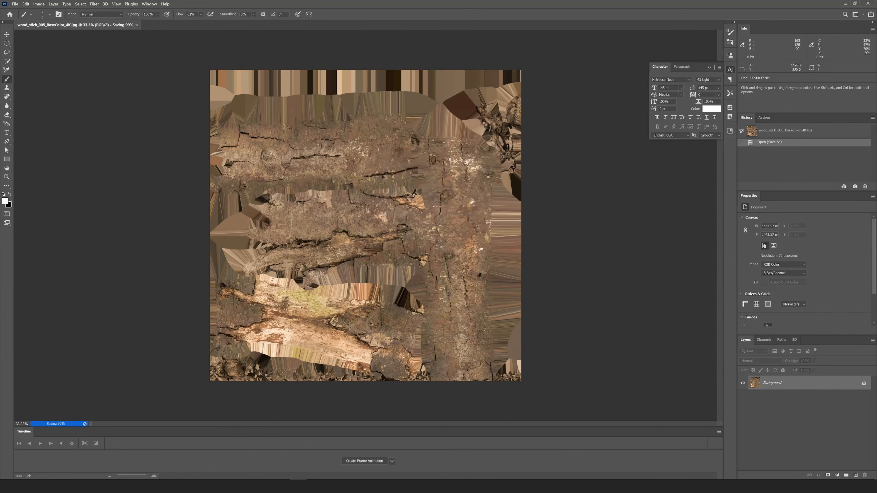
{"action": "left_click", "coordinate": [868, 3]}
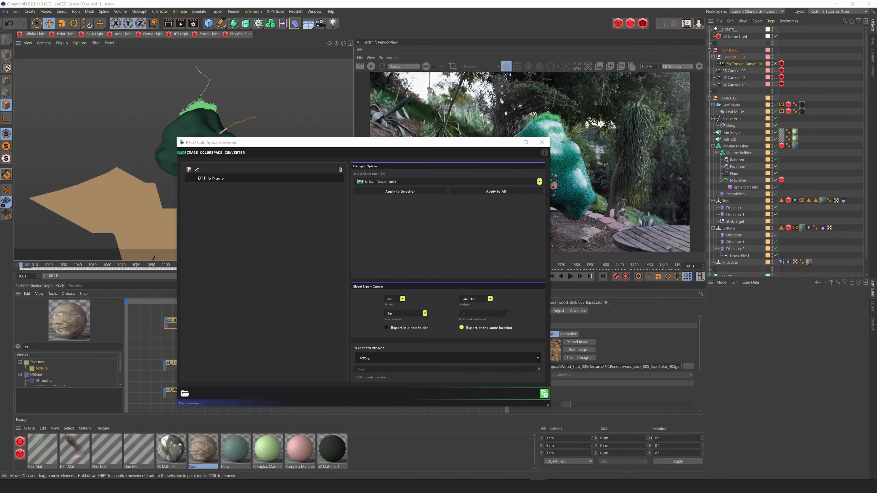
Add wood_stick_005_BaseColor_4K.jpg to the PYCO ColorSpace Converter and set its source colorspace to Utility - Texture - sRGB
{"action": "left_click_drag", "start_coordinate": [231, 206], "coordinate": [260, 231]}
{"action": "left_click", "coordinate": [229, 187]}
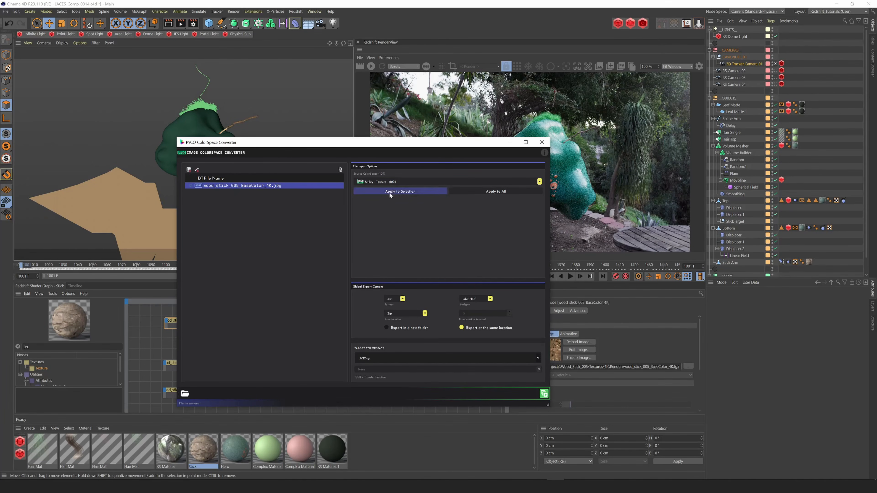
{"action": "left_click", "coordinate": [392, 182]}
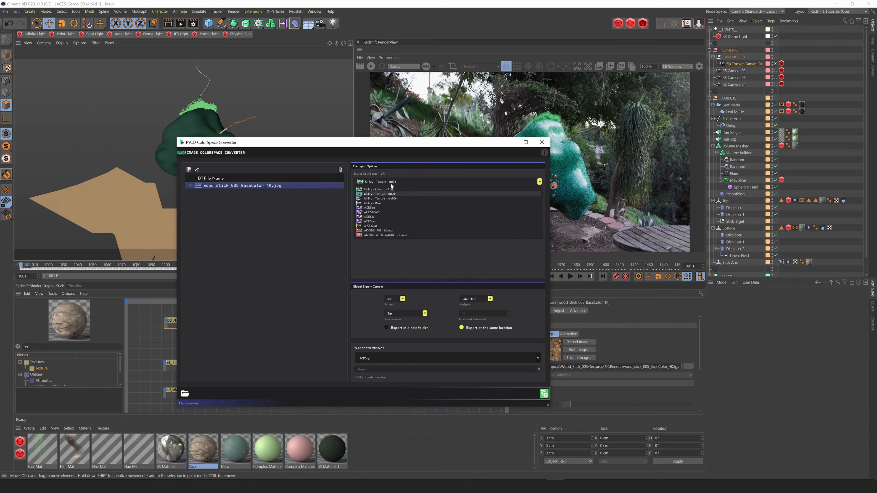
{"action": "left_click", "coordinate": [378, 194]}
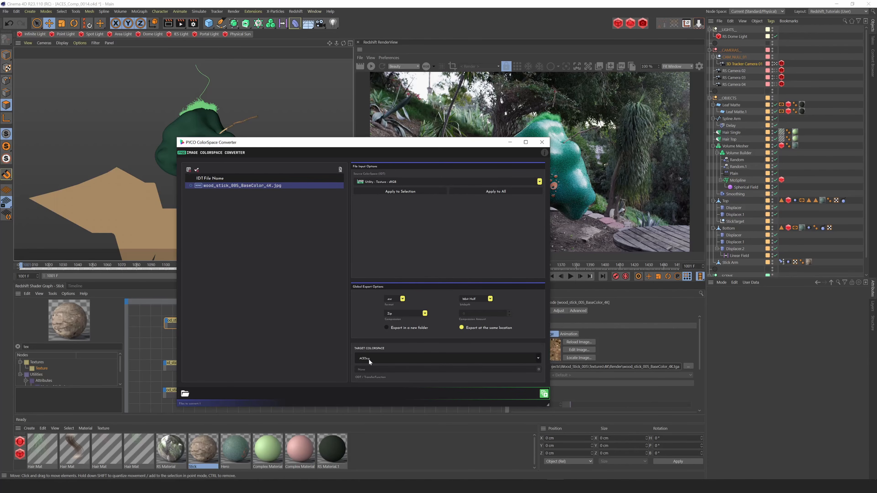
Apply the Utility - Texture - sRGB source colorspace to the listed JPEG and convert it to an ACEScg EXR in the same location
{"action": "left_click", "coordinate": [401, 191]}
{"action": "left_click", "coordinate": [539, 393]}
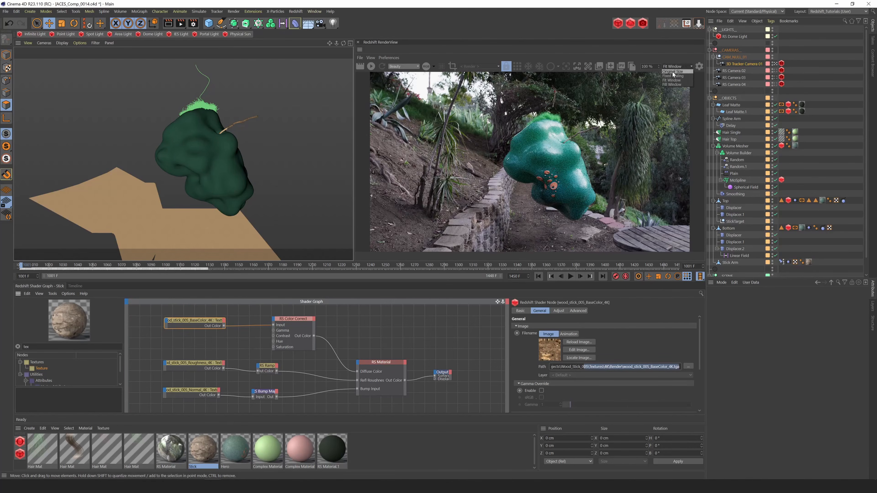
Start the interactive Redshift render, limit it to a region around the stick arm, and view it centered at original size
{"action": "left_click", "coordinate": [672, 72]}
{"action": "left_click", "coordinate": [677, 66]}
{"action": "left_click", "coordinate": [668, 83]}
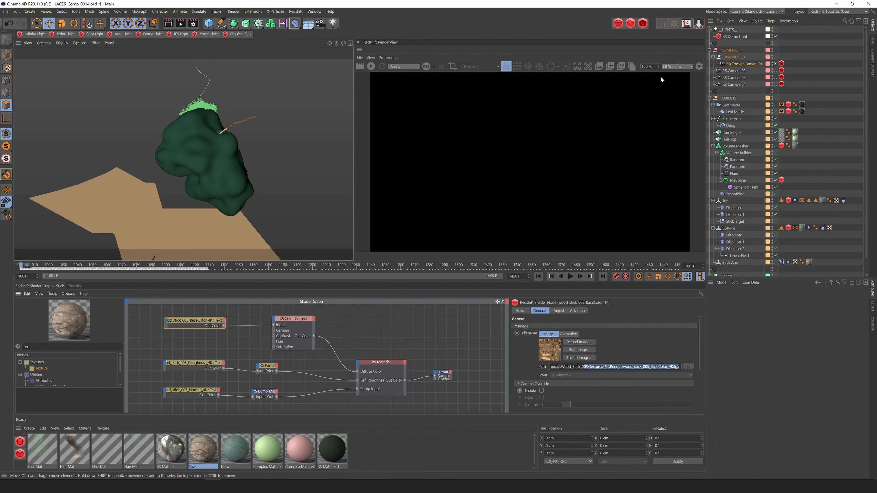
{"action": "left_click", "coordinate": [371, 66]}
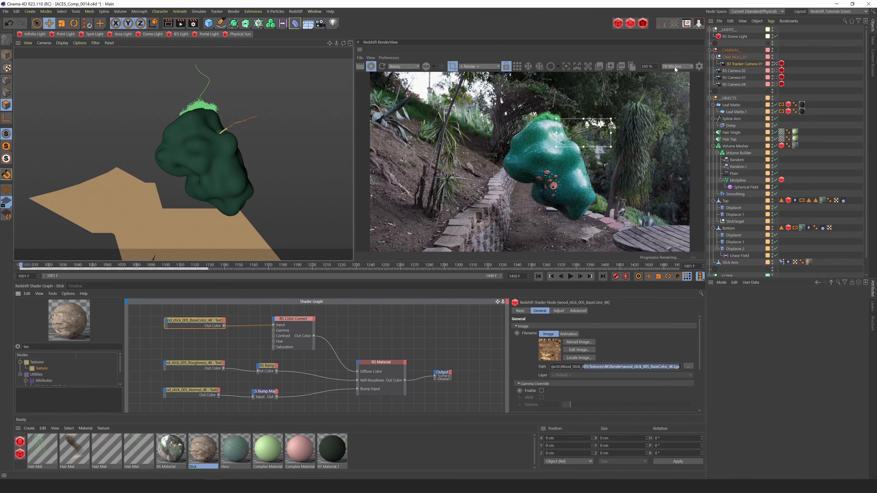
{"action": "left_click", "coordinate": [677, 66]}
{"action": "left_click", "coordinate": [668, 76]}
{"action": "middle_click_drag", "start_coordinate": [668, 138], "coordinate": [494, 215]}
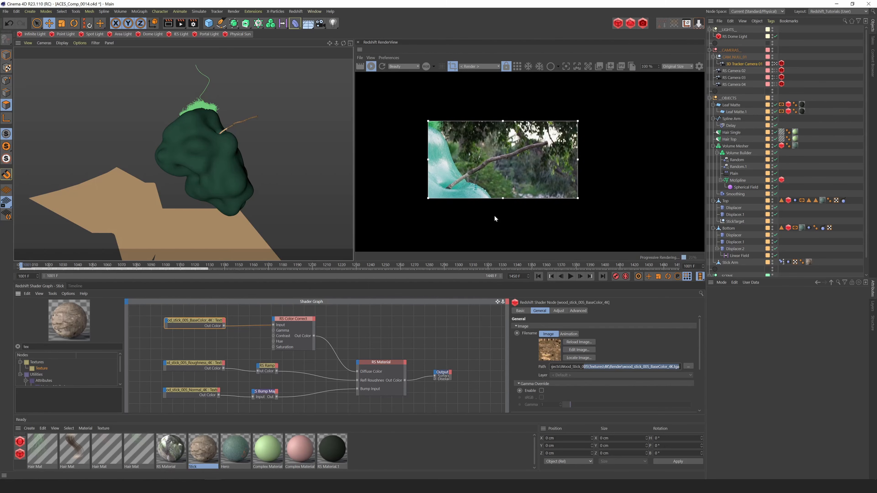
Connect the base color texture's Out Color directly to the RS Material's Diffuse Color, bypassing the RS Color Correct node
{"action": "left_click_drag", "start_coordinate": [207, 321], "coordinate": [215, 322]}
{"action": "left_click_drag", "start_coordinate": [296, 319], "coordinate": [311, 312]}
{"action": "left_click_drag", "start_coordinate": [231, 327], "coordinate": [357, 371]}
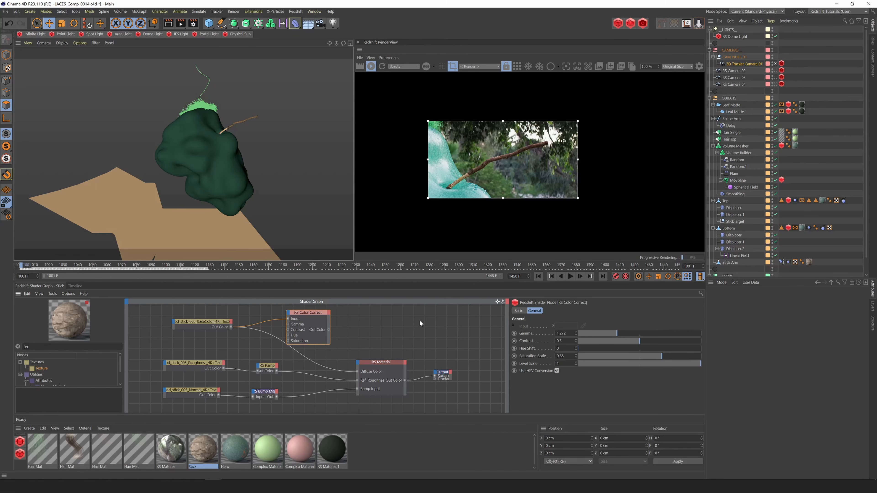
{"action": "left_click_drag", "start_coordinate": [376, 362], "coordinate": [380, 362]}
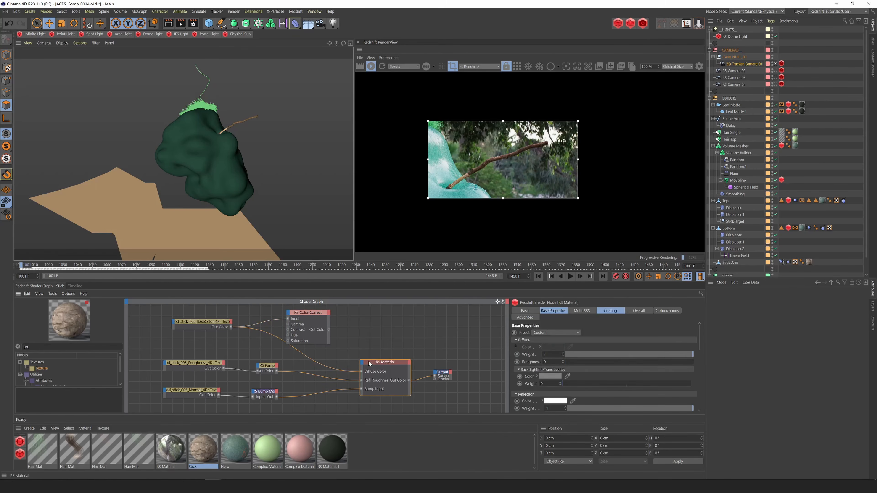
Load wood_stick_005_BaseColor_4K_ACEScg.exr into the Stick material's base color texture node without copying it to the project location
{"action": "left_click", "coordinate": [208, 322]}
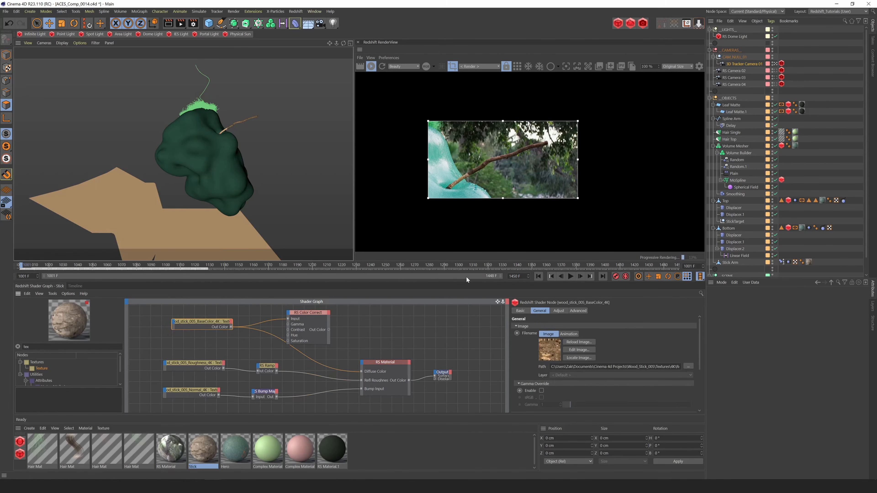
{"action": "left_click", "coordinate": [688, 366]}
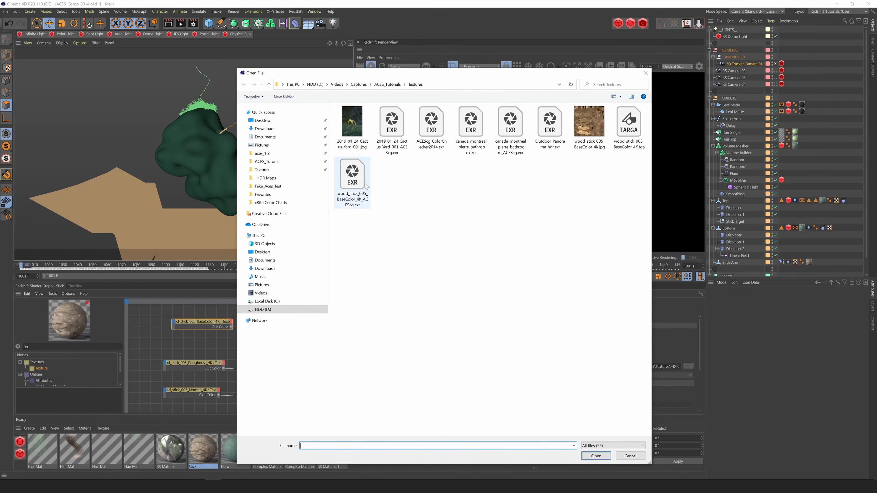
{"action": "left_click", "coordinate": [355, 206]}
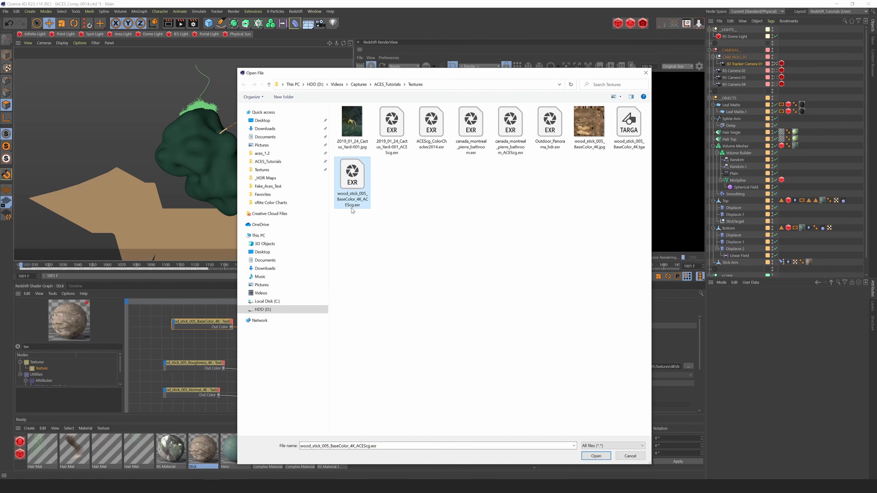
{"action": "left_click", "coordinate": [596, 456]}
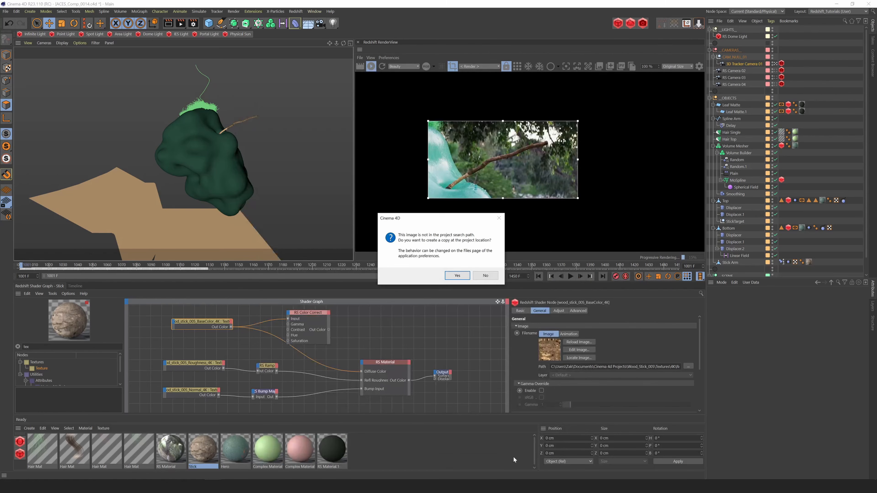
{"action": "left_click", "coordinate": [496, 279]}
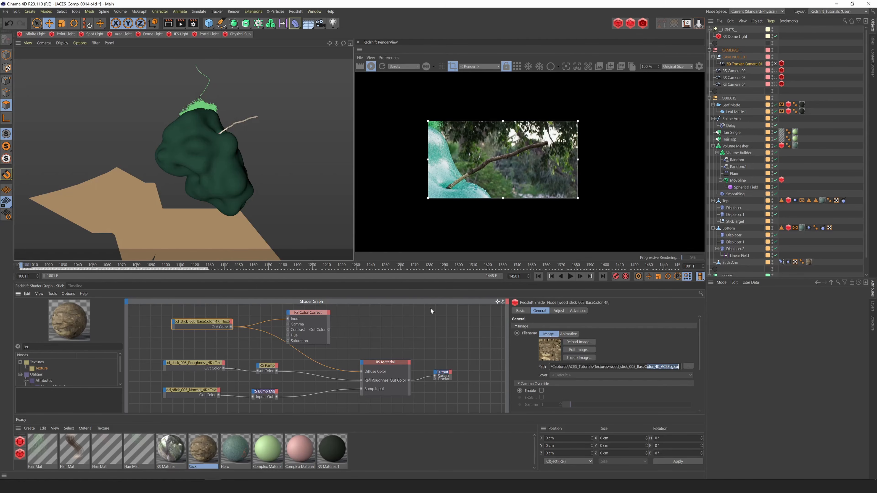
{"action": "left_click", "coordinate": [432, 317]}
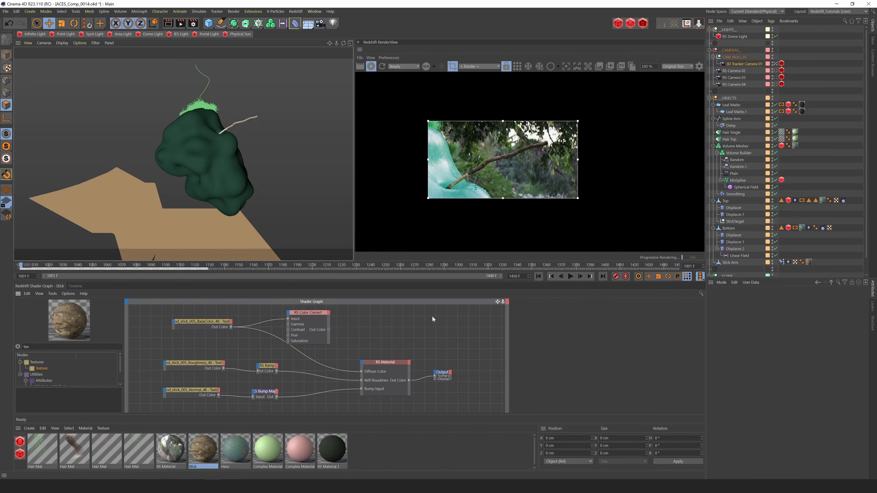
Show the full frame fitted to the RenderView and delete the unused RS Color Correct node from the Stick graph
{"action": "left_click", "coordinate": [674, 66]}
{"action": "left_click", "coordinate": [673, 73]}
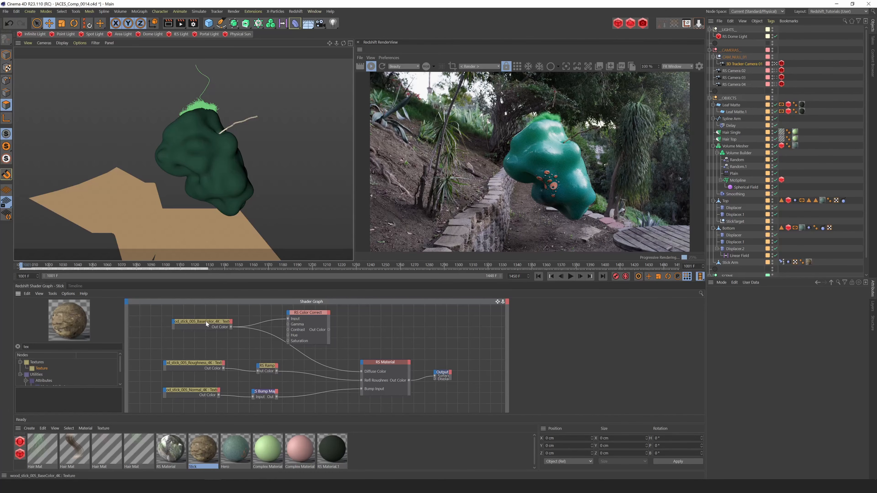
{"action": "left_click", "coordinate": [221, 324]}
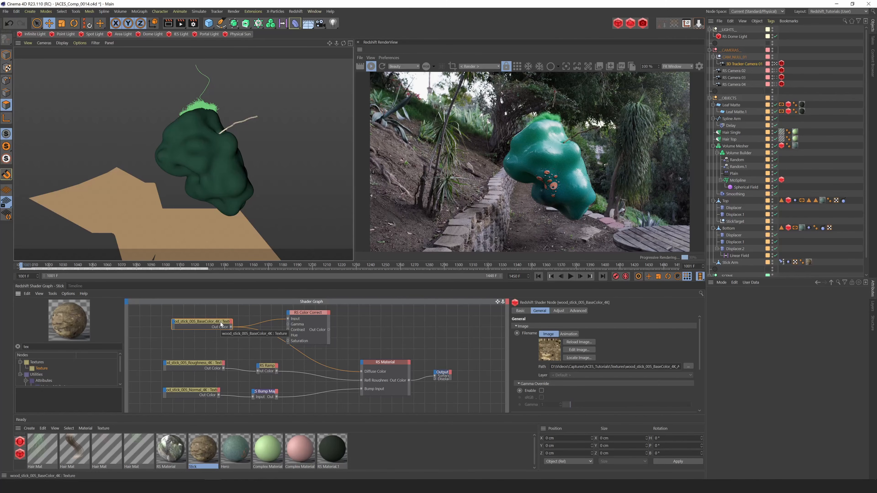
{"action": "left_click_drag", "start_coordinate": [202, 327], "coordinate": [203, 334]}
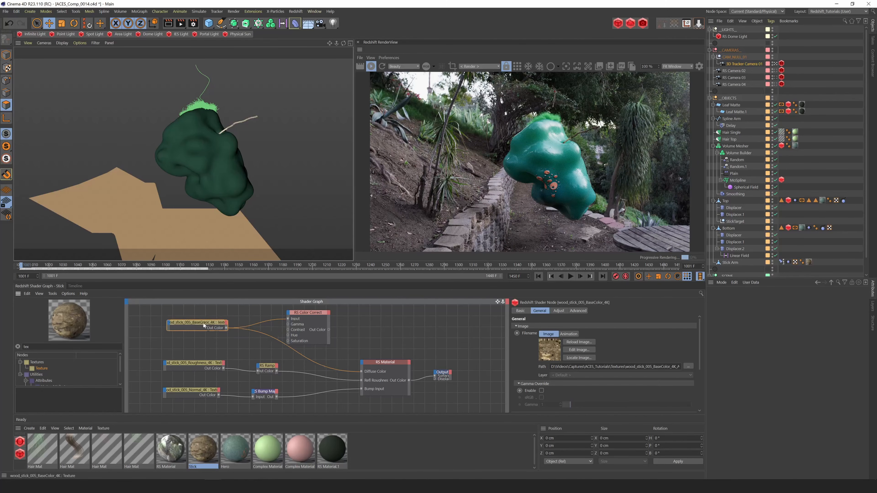
{"action": "left_click", "coordinate": [308, 312]}
{"action": "key", "text": "Delete"}
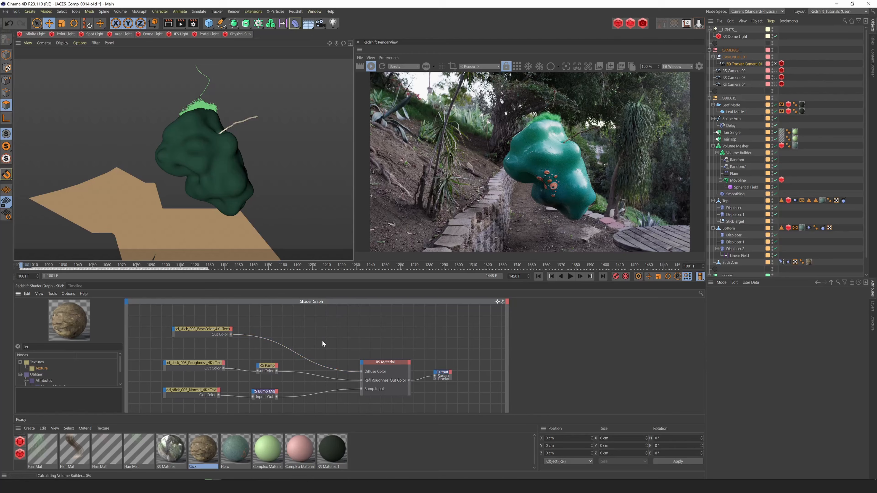
{"action": "left_click", "coordinate": [210, 330]}
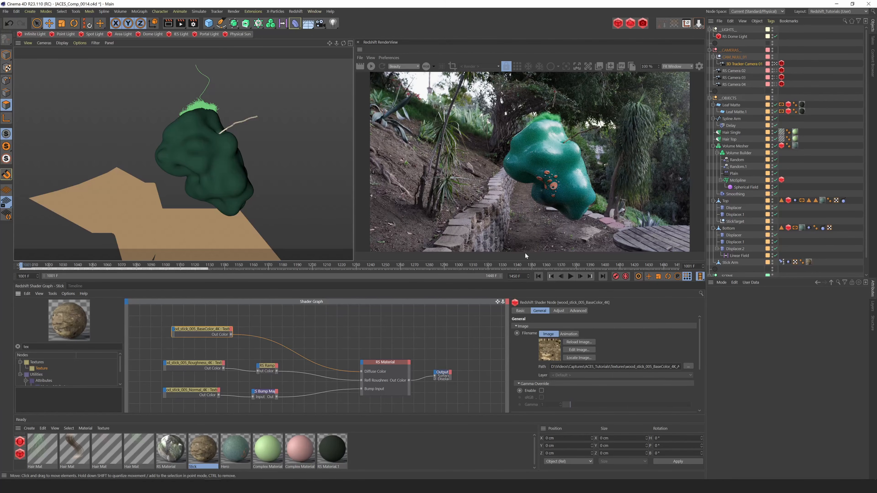
Open the Hero material's shader graph and examine its node network alongside the green Complex Material's graph
{"action": "left_click", "coordinate": [239, 448]}
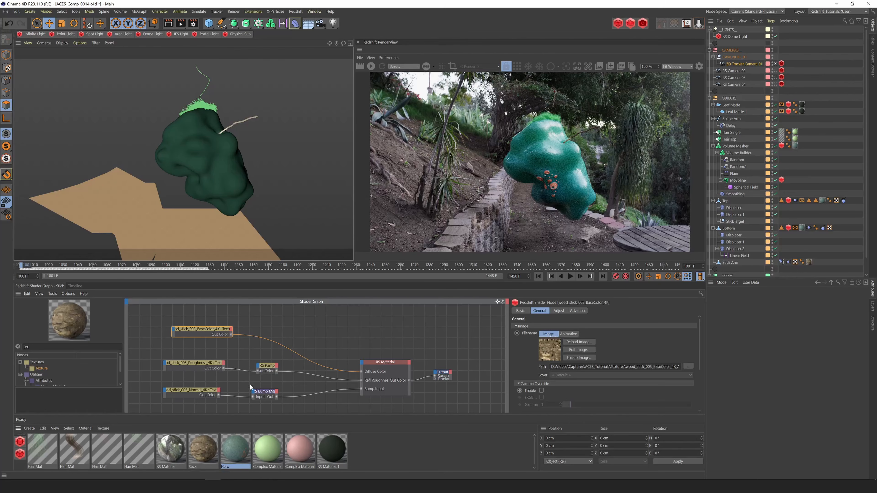
{"action": "left_click", "coordinate": [235, 453]}
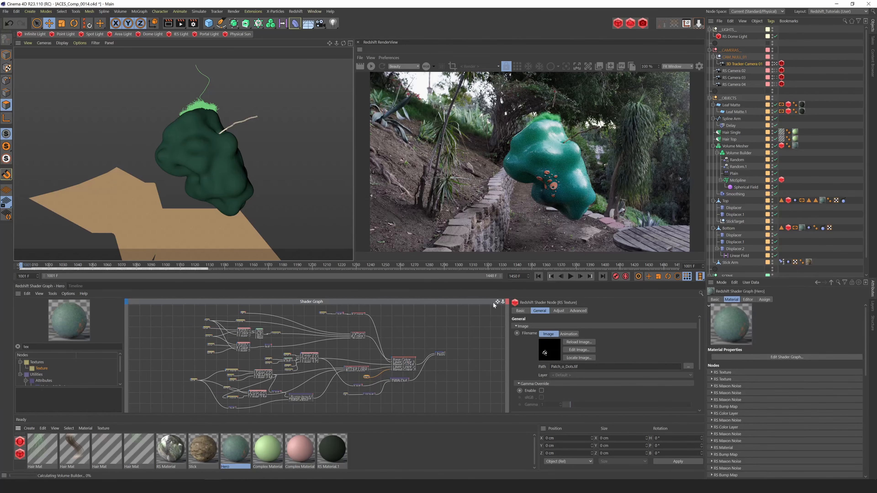
{"action": "left_click_drag", "start_coordinate": [499, 304], "coordinate": [493, 302]}
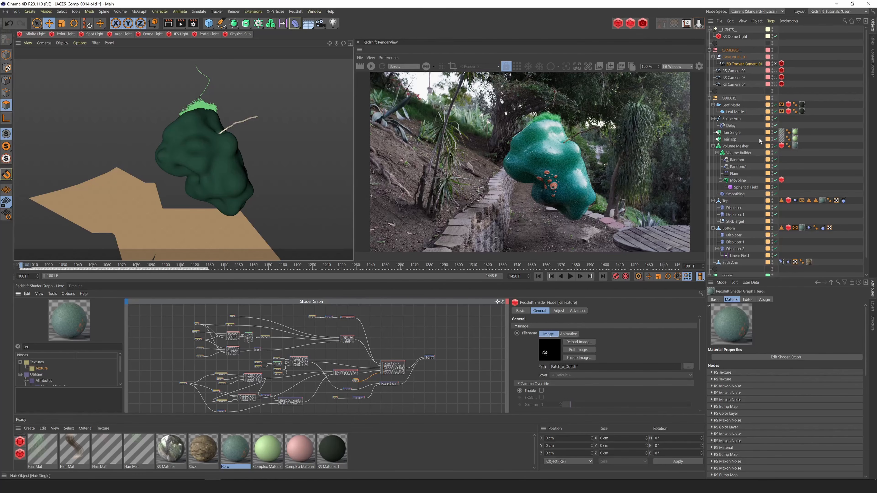
{"action": "left_click", "coordinate": [267, 451]}
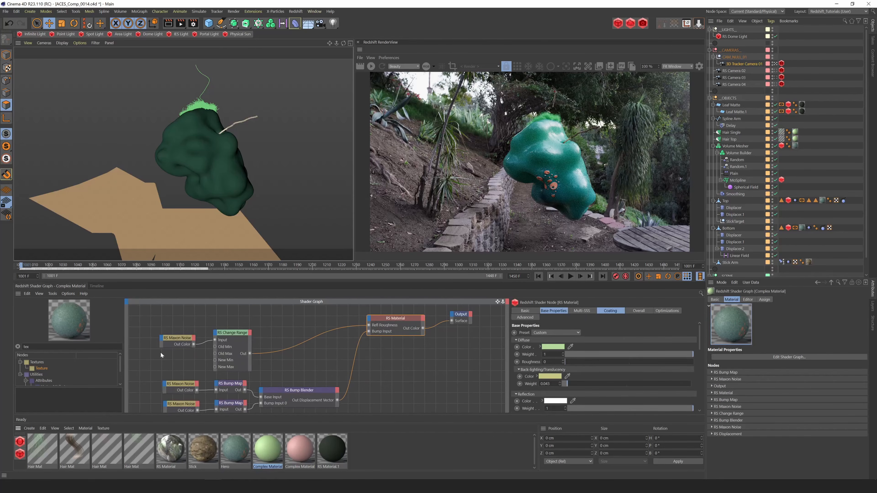
{"action": "left_click", "coordinate": [237, 453]}
Examine the RS Material Blender in the Hero graph and the Multi-SSS settings of the RS Material nodes feeding it
{"action": "left_click_drag", "start_coordinate": [393, 366], "coordinate": [393, 357]}
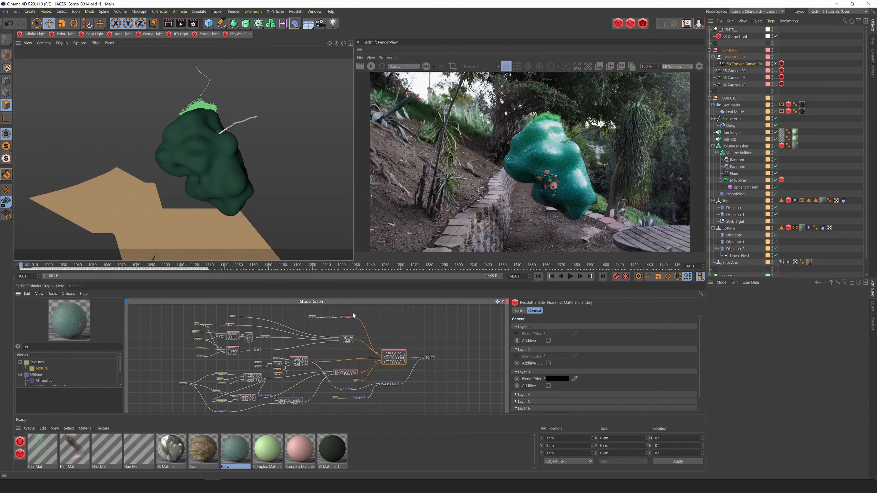
{"action": "left_click_drag", "start_coordinate": [349, 309], "coordinate": [352, 376]}
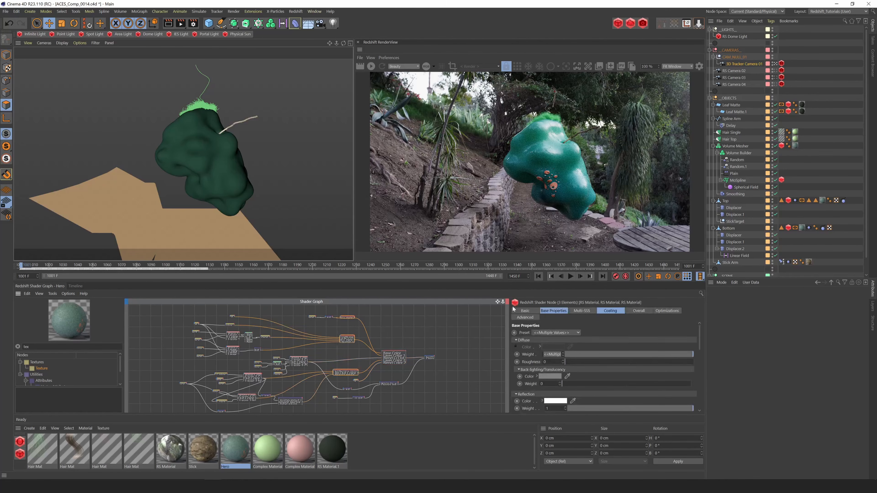
{"action": "left_click", "coordinate": [349, 340]}
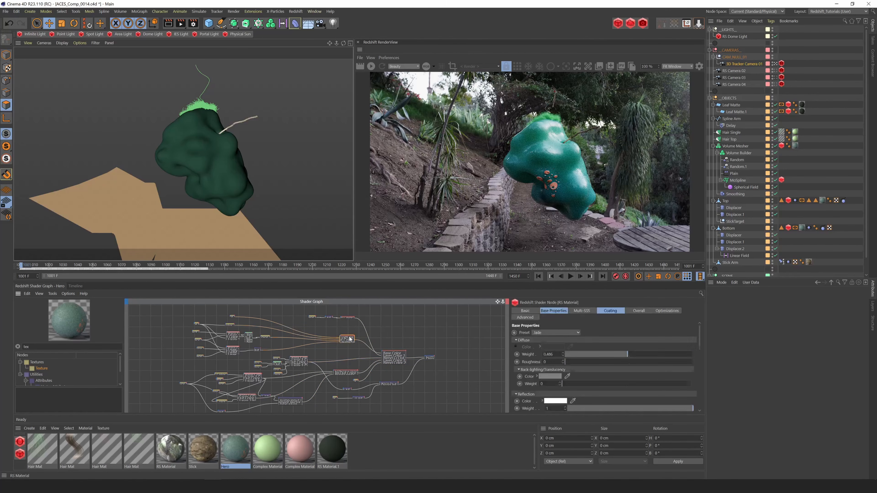
{"action": "left_click", "coordinate": [583, 311]}
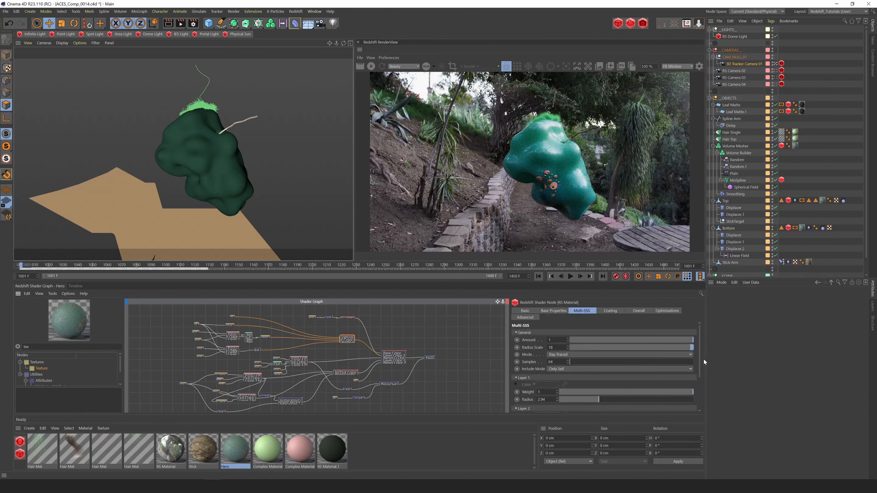
{"action": "left_click", "coordinate": [346, 373]}
{"action": "scroll", "coordinate": [364, 337], "scroll_direction": "up", "scroll_amount": 3}
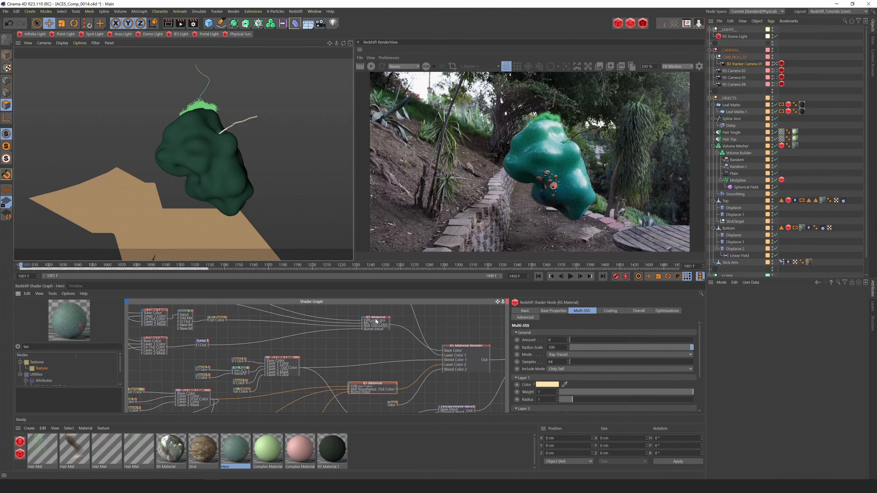
{"action": "left_click", "coordinate": [377, 321]}
{"action": "left_click_drag", "start_coordinate": [699, 343], "coordinate": [702, 352]}
{"action": "scroll", "coordinate": [702, 352], "scroll_direction": "up", "scroll_amount": 2}
{"action": "left_click_drag", "start_coordinate": [374, 319], "coordinate": [357, 336]}
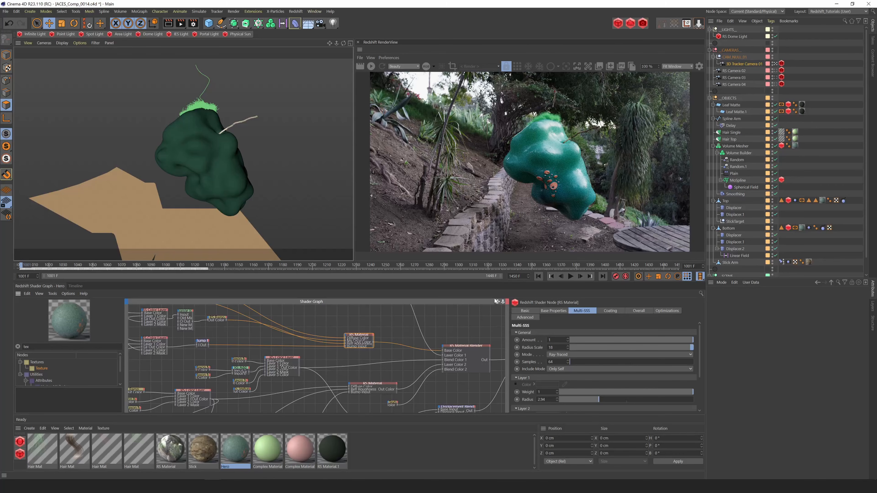
Preview the green RS Ramp on the creature by routing it to the Output, and locate the RS Material it feeds
{"action": "left_click_drag", "start_coordinate": [497, 301], "coordinate": [535, 352]}
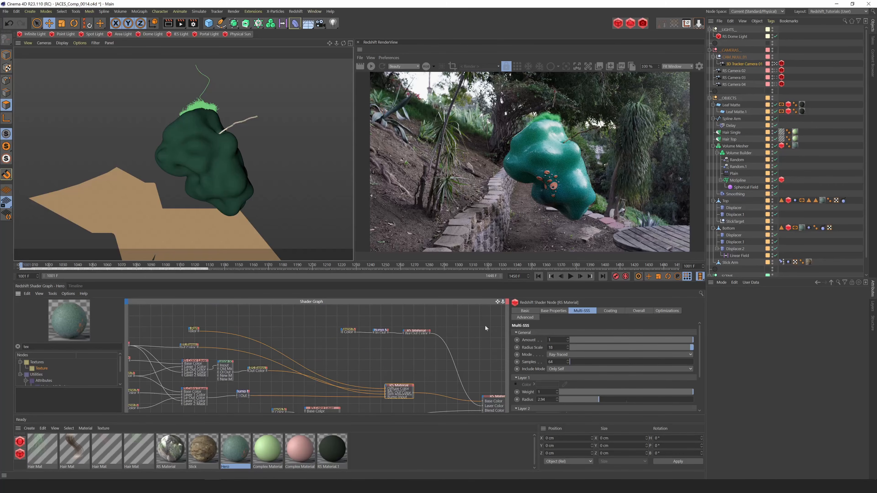
{"action": "left_click", "coordinate": [194, 331]}
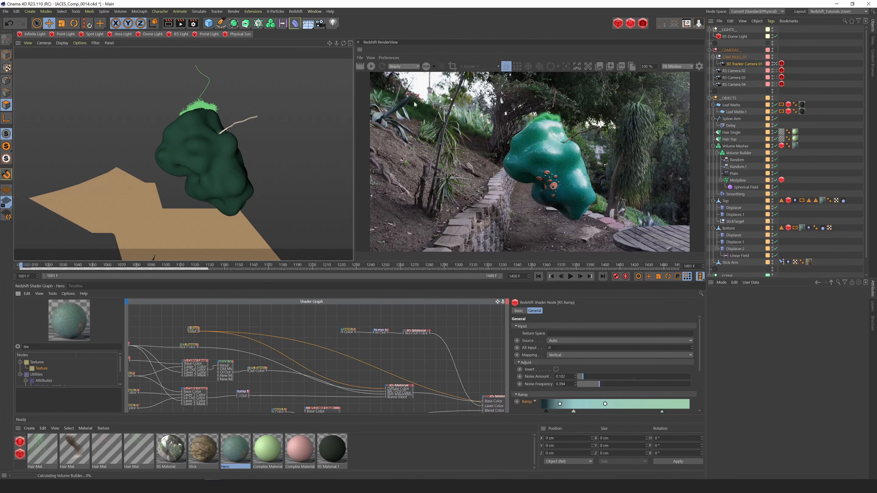
{"action": "left_click_drag", "start_coordinate": [199, 331], "coordinate": [386, 389]}
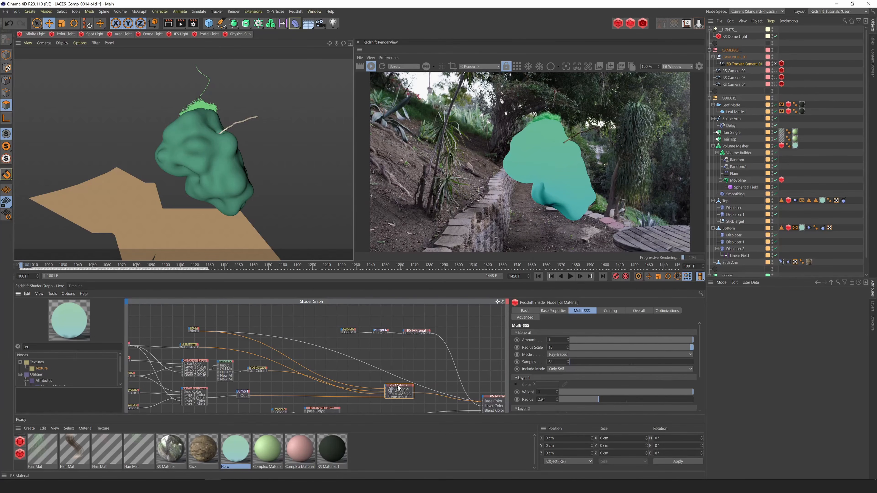
Preview the black-and-white RS Ramp after the RS Change Range node and the shared RS Texture on the creature through the Output
{"action": "left_click_drag", "start_coordinate": [500, 302], "coordinate": [552, 291]}
{"action": "left_click", "coordinate": [312, 358]}
{"action": "key", "text": "shift+alt+c"}
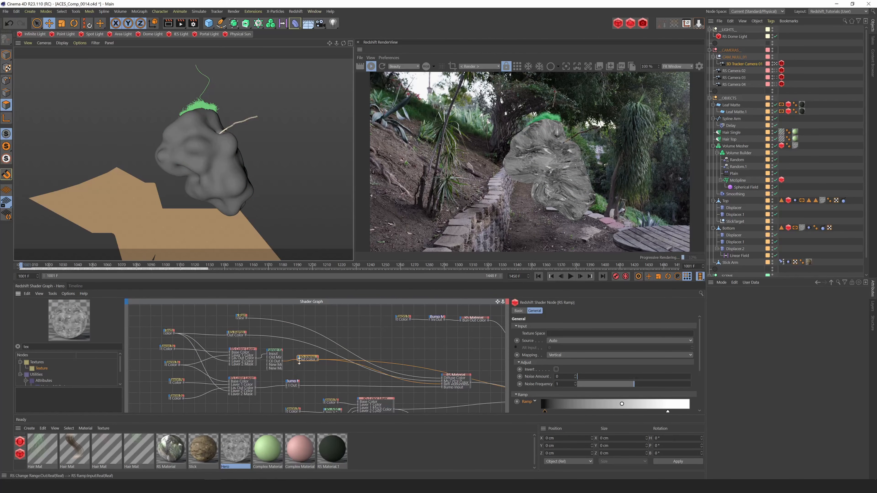
{"action": "left_click", "coordinate": [167, 332]}
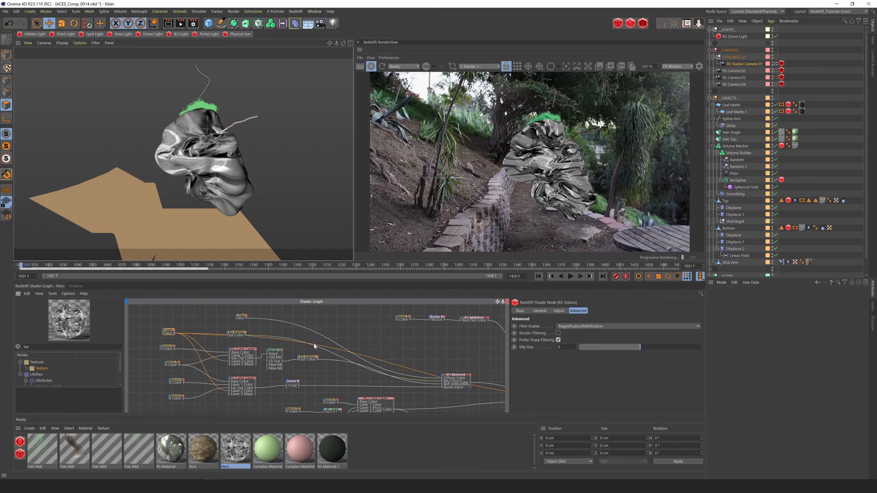
Preview the dot-patch RS Texture and the upper multi-layer RS Color Layer on the creature through the Output
{"action": "middle_click_drag", "start_coordinate": [449, 387], "coordinate": [325, 319]}
{"action": "left_click", "coordinate": [368, 379]}
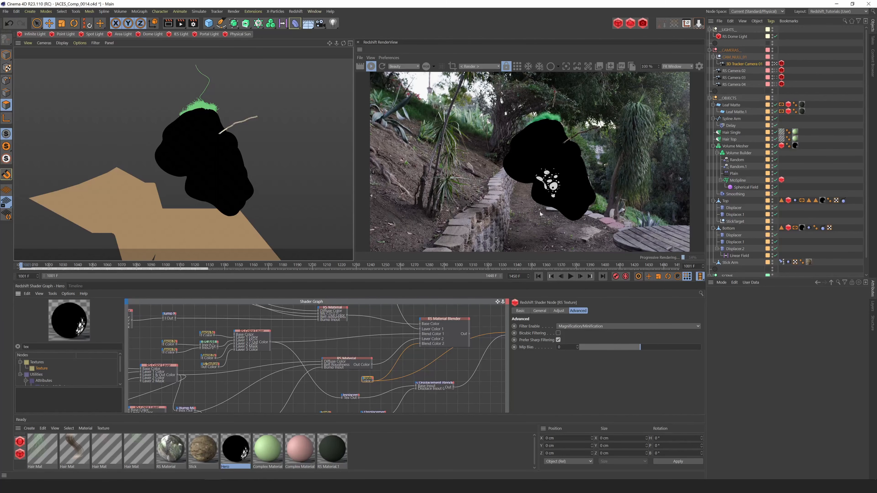
{"action": "left_click_drag", "start_coordinate": [497, 302], "coordinate": [354, 117]}
{"action": "middle_click_drag", "start_coordinate": [465, 308], "coordinate": [449, 337]}
{"action": "left_click", "coordinate": [280, 352]}
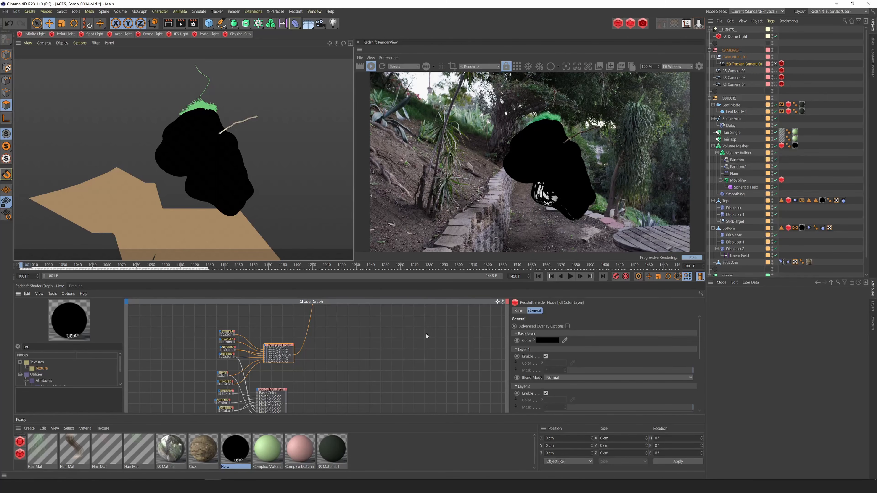
{"action": "left_click_drag", "start_coordinate": [497, 303], "coordinate": [549, 271]}
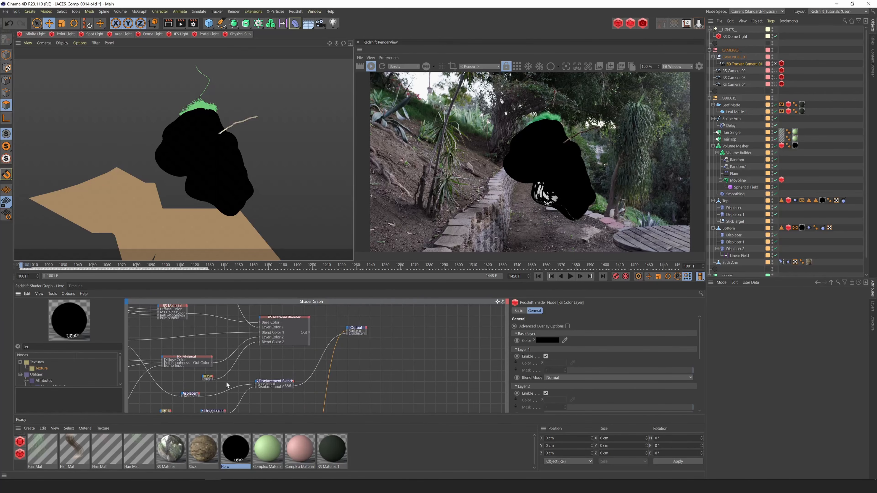
Preview the RS Texture feeding the blender's second blend color on the creature and examine its image settings
{"action": "left_click", "coordinate": [207, 378]}
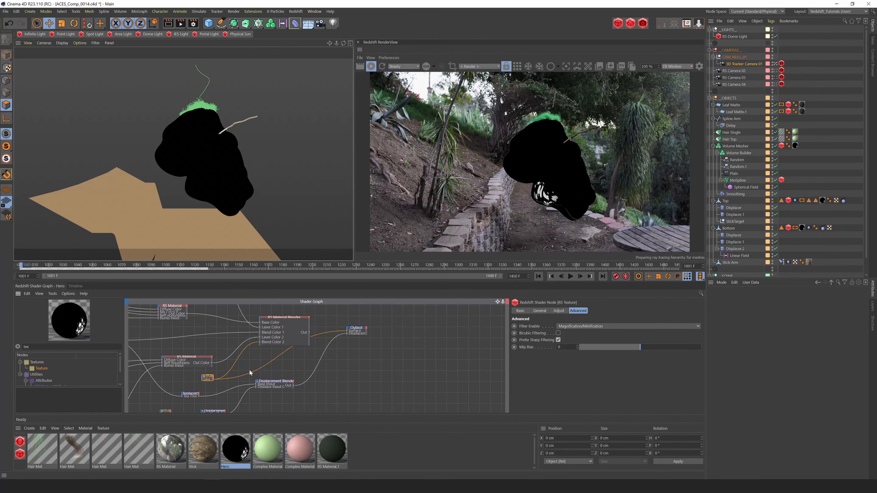
{"action": "left_click", "coordinate": [540, 311]}
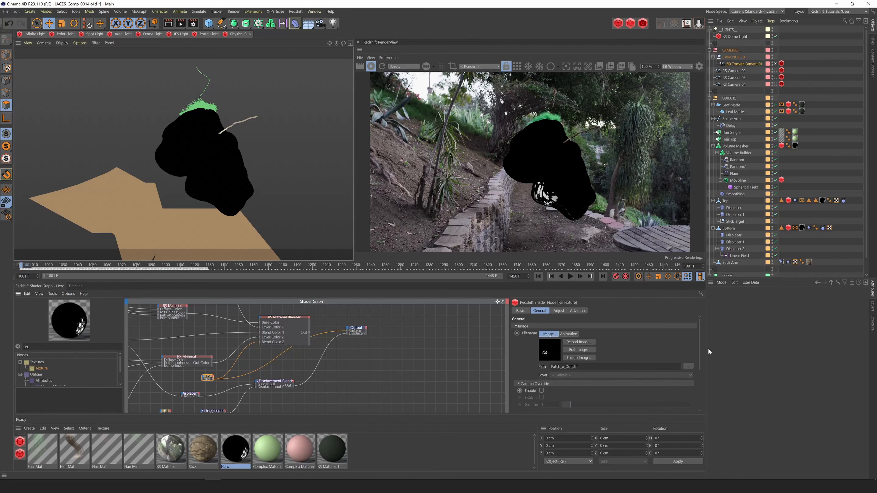
{"action": "left_click_drag", "start_coordinate": [701, 348], "coordinate": [693, 387]}
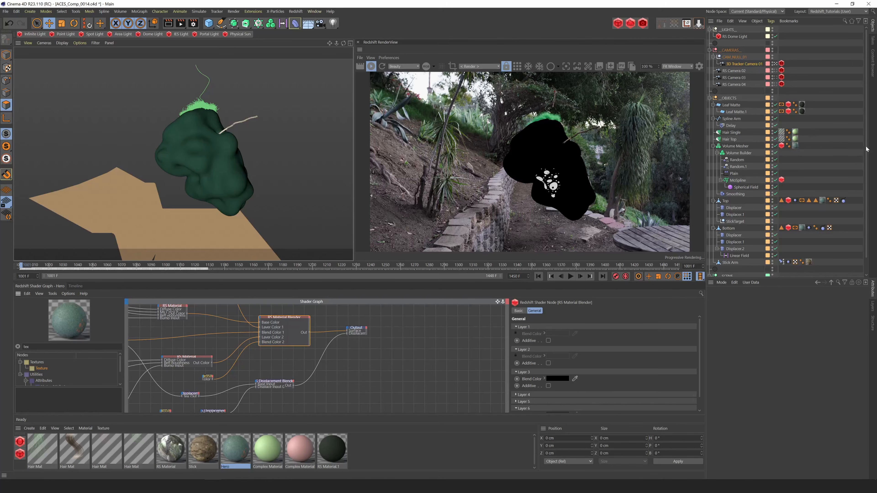
Disable the Hair Single and Hair Top objects and the Volume Builder to lighten the scene for scrubbing
{"action": "scroll", "coordinate": [868, 159], "scroll_direction": "down", "scroll_amount": 1}
{"action": "scroll", "coordinate": [869, 159], "scroll_direction": "down", "scroll_amount": 1}
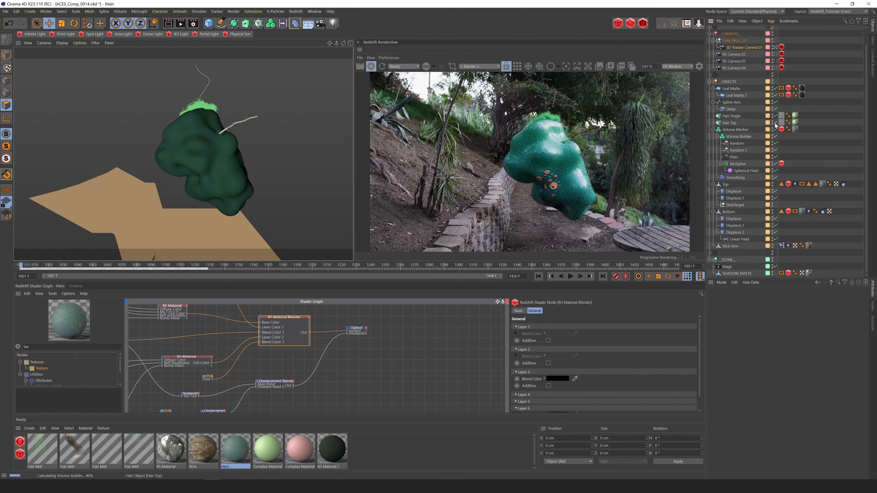
{"action": "left_click_drag", "start_coordinate": [775, 116], "coordinate": [777, 134]}
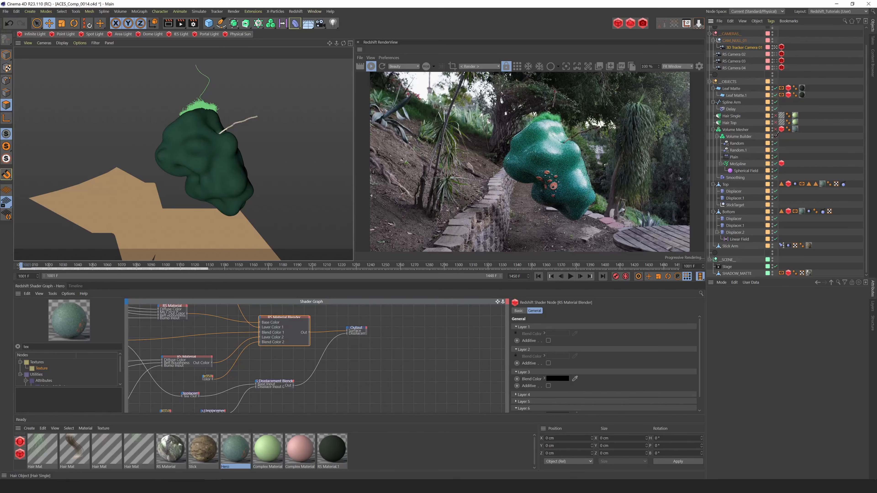
{"action": "left_click", "coordinate": [775, 164]}
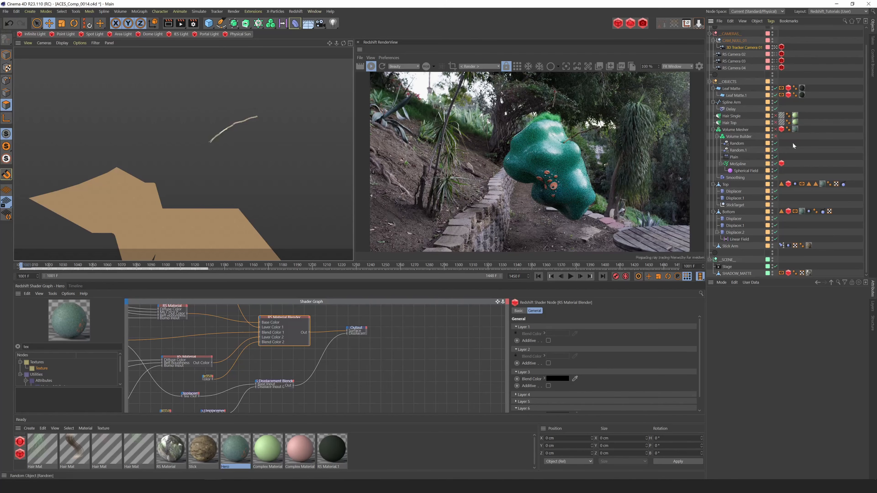
View the RS Camera 02 and RS Camera 04 shots on the timeline and inspect the Stage object's camera setting
{"action": "left_click", "coordinate": [310, 266]}
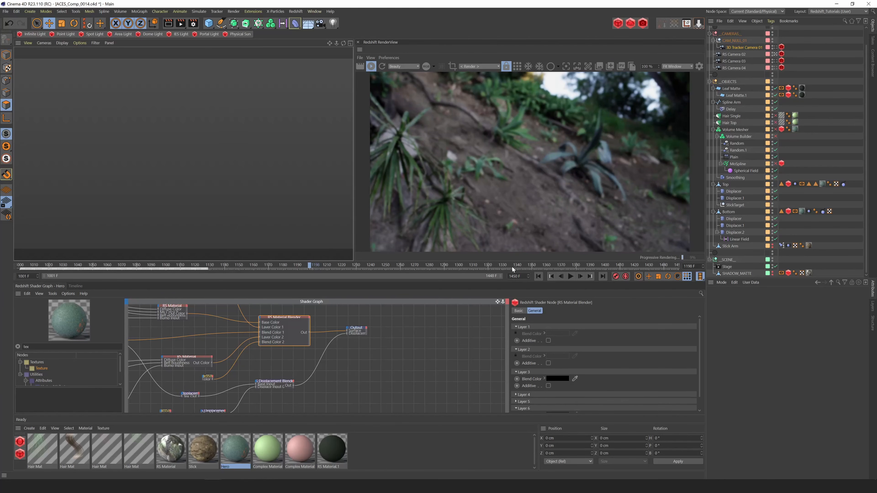
{"action": "left_click", "coordinate": [505, 266]}
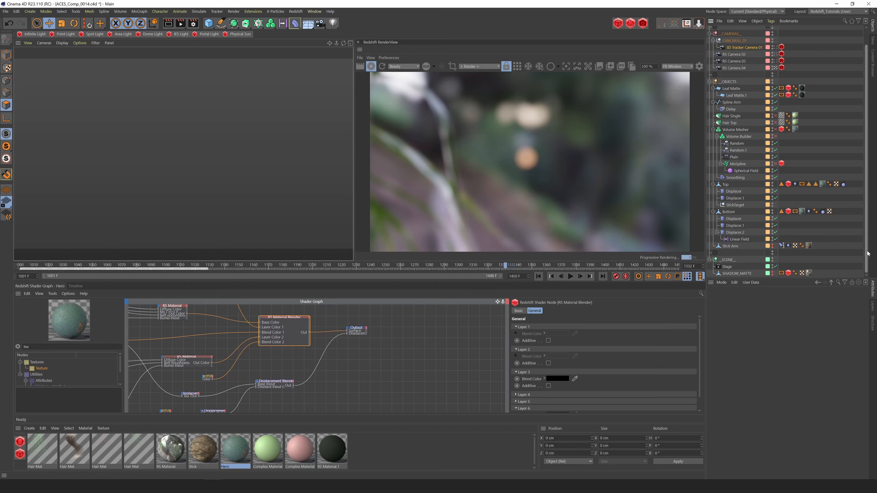
{"action": "left_click", "coordinate": [728, 266]}
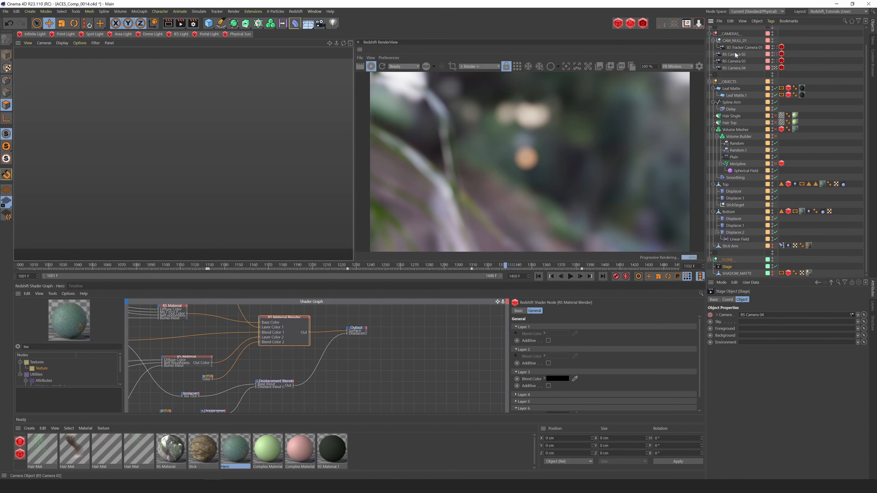
Enlarge the Perspective view and orbit around the scene to examine how the shot cameras are arranged
{"action": "key", "text": "F5"}
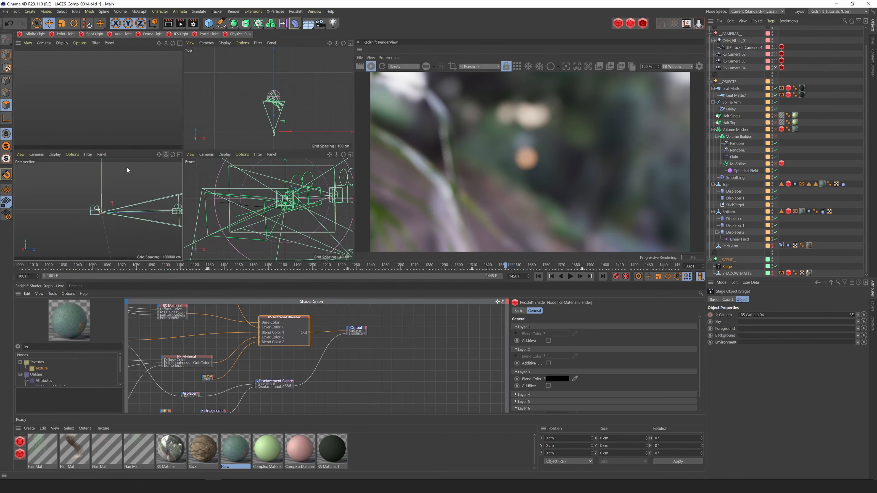
{"action": "scroll", "coordinate": [151, 157], "scroll_direction": "up", "scroll_amount": 8}
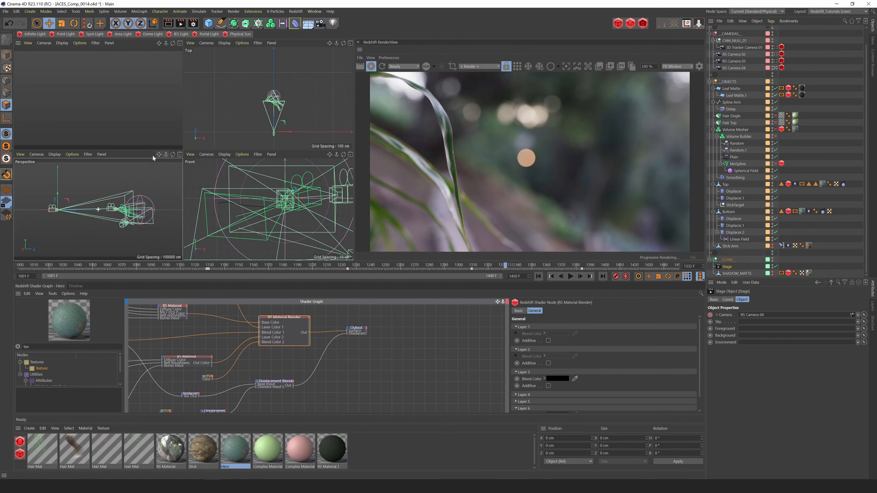
{"action": "key", "text": "F1"}
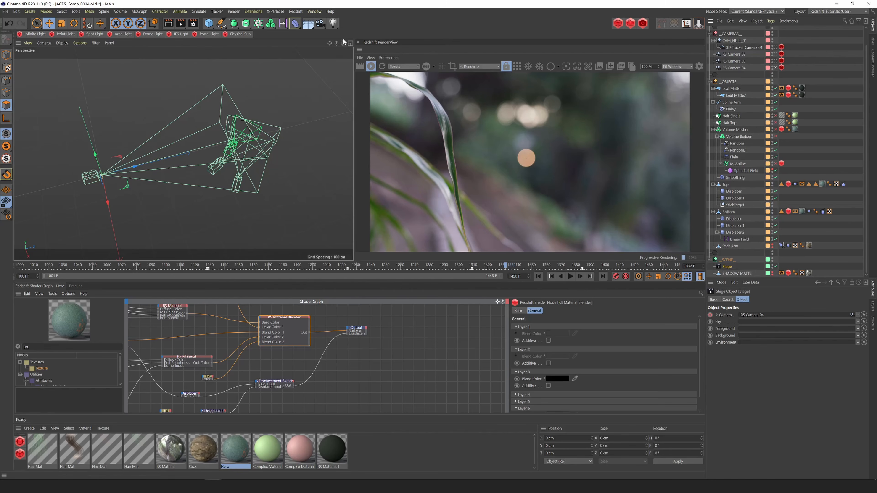
{"action": "left_click_drag", "start_coordinate": [344, 43], "coordinate": [342, 36]}
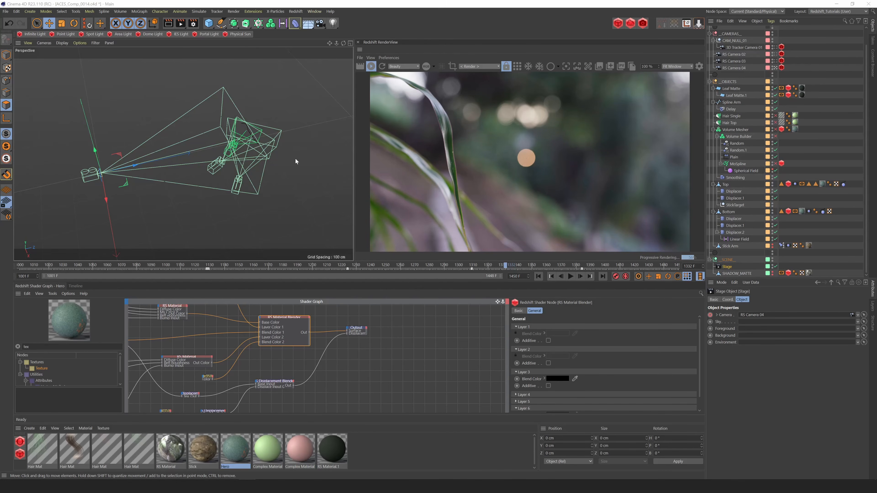
{"action": "left_click_drag", "start_coordinate": [343, 43], "coordinate": [297, 23]}
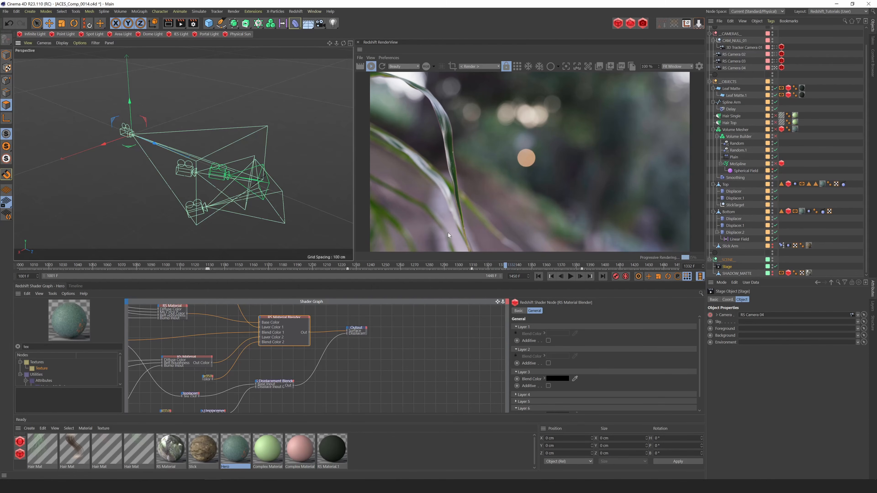
Check along the timeline how the Stage object switches between RS Camera 02, RS Camera 03 and RS Camera 04
{"action": "left_click", "coordinate": [294, 267]}
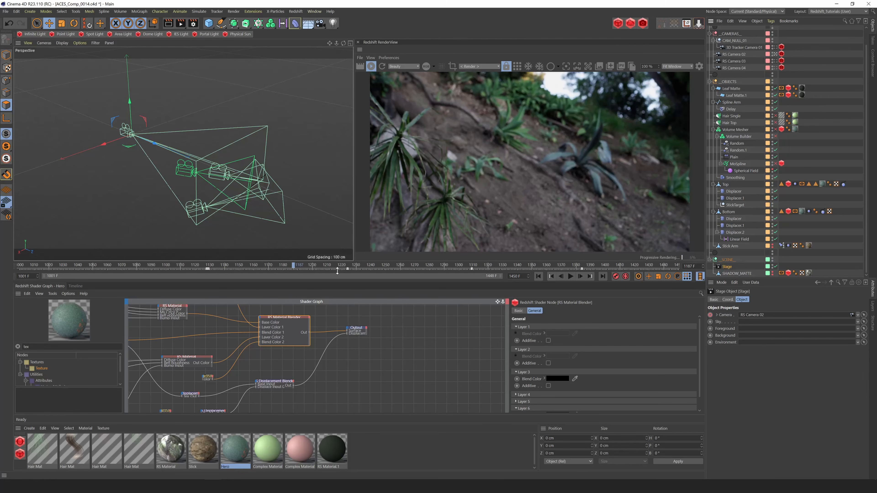
{"action": "left_click", "coordinate": [392, 266]}
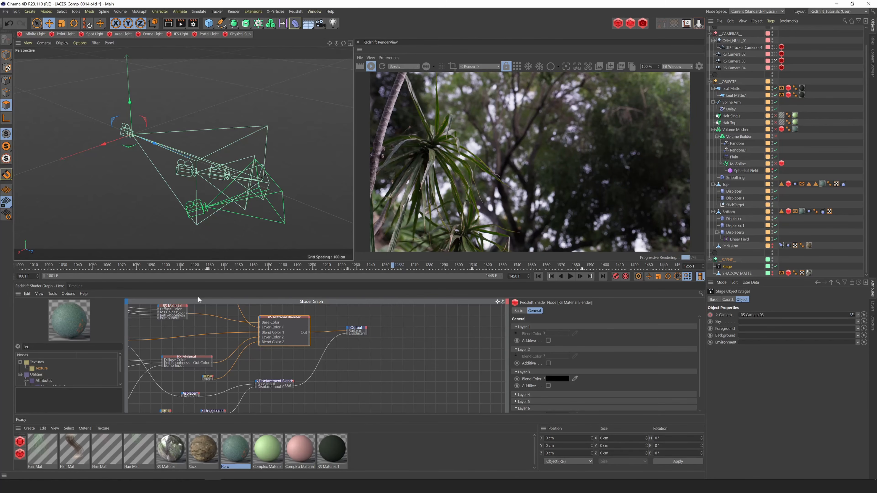
{"action": "left_click", "coordinate": [349, 266]}
{"action": "left_click", "coordinate": [401, 267]}
{"action": "left_click", "coordinate": [488, 265]}
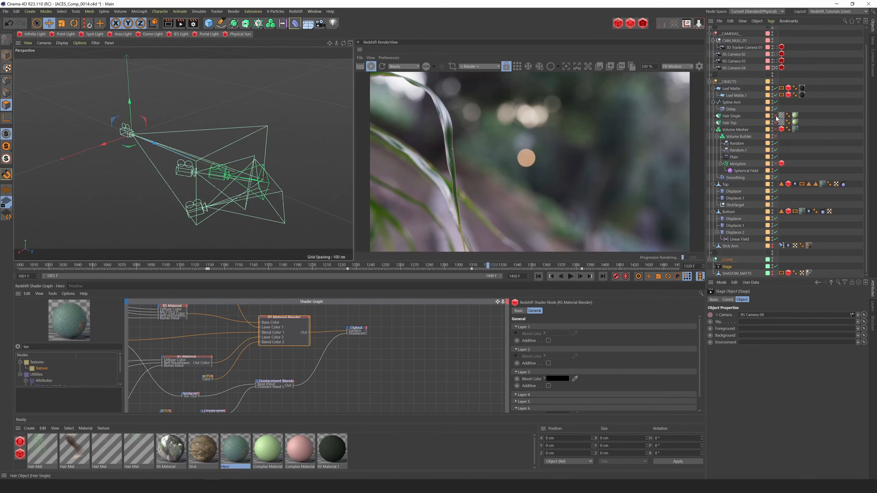
Re-enable the hair objects and the Volume Builder, and stop the interactive Redshift render at the first frame
{"action": "left_click_drag", "start_coordinate": [776, 116], "coordinate": [775, 136]}
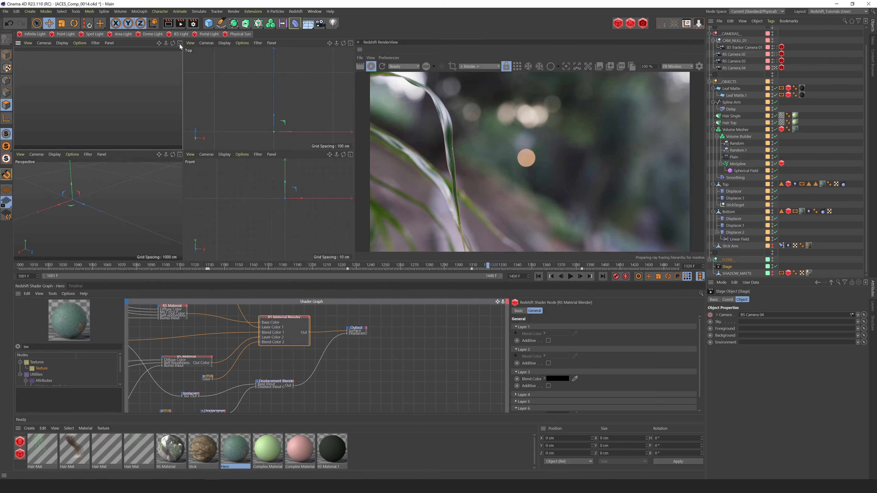
{"action": "left_click", "coordinate": [538, 276]}
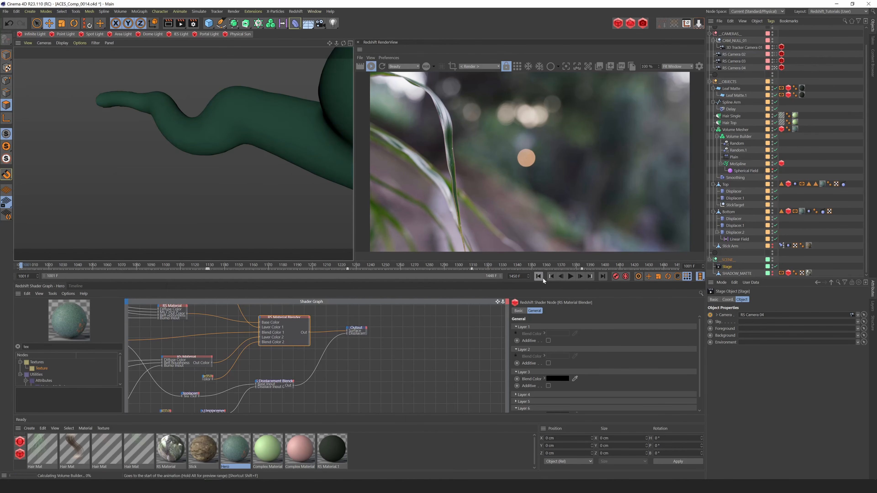
{"action": "left_click", "coordinate": [371, 66]}
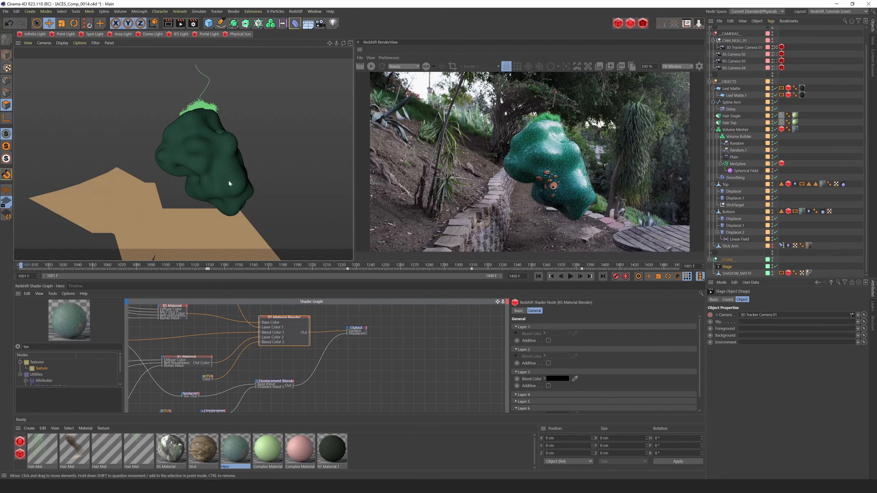
Set the Background - Gradient 1 editor color to a saturated orange at 100% brightness in the preferences
{"action": "left_click", "coordinate": [194, 23]}
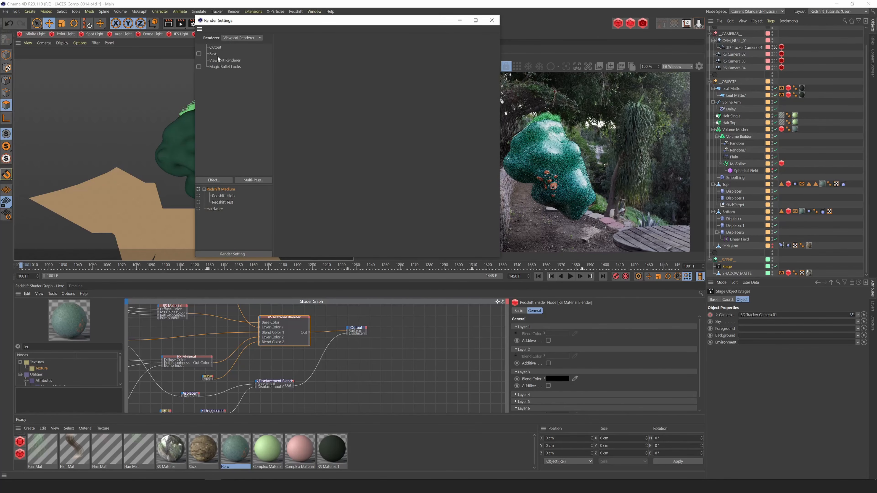
{"action": "left_click", "coordinate": [492, 20]}
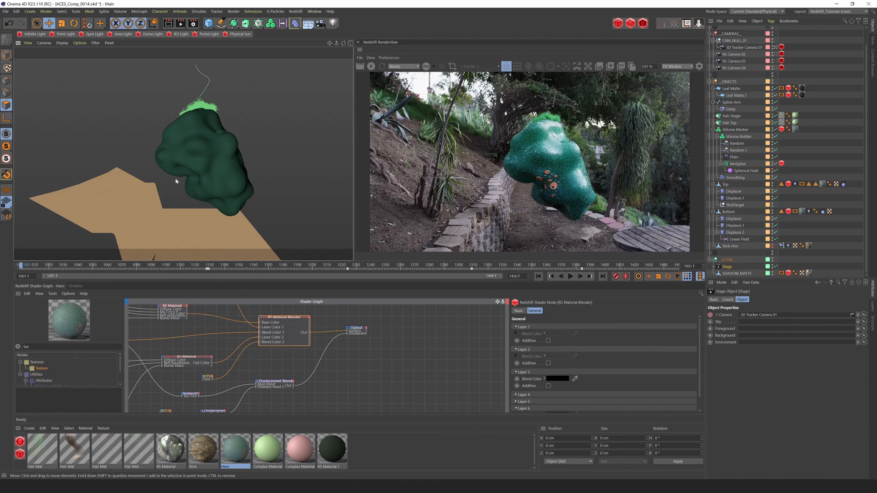
{"action": "left_click", "coordinate": [16, 11]}
{"action": "left_click", "coordinate": [49, 105]}
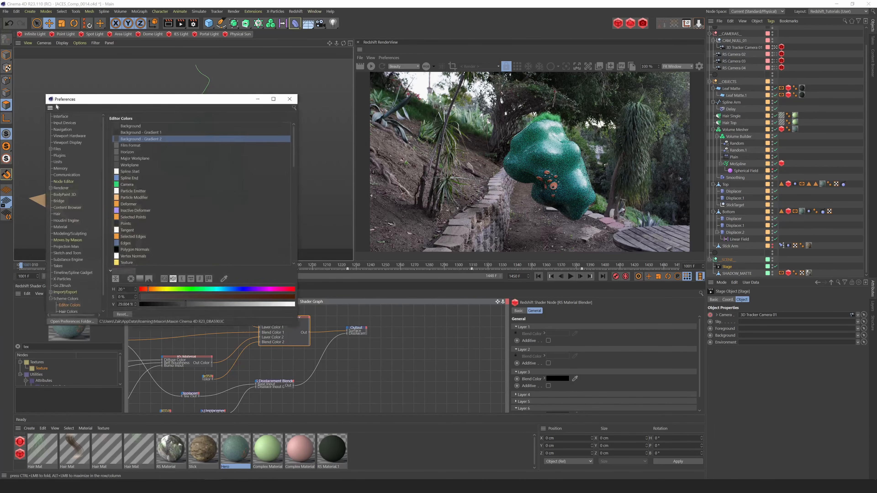
{"action": "left_click", "coordinate": [135, 133]}
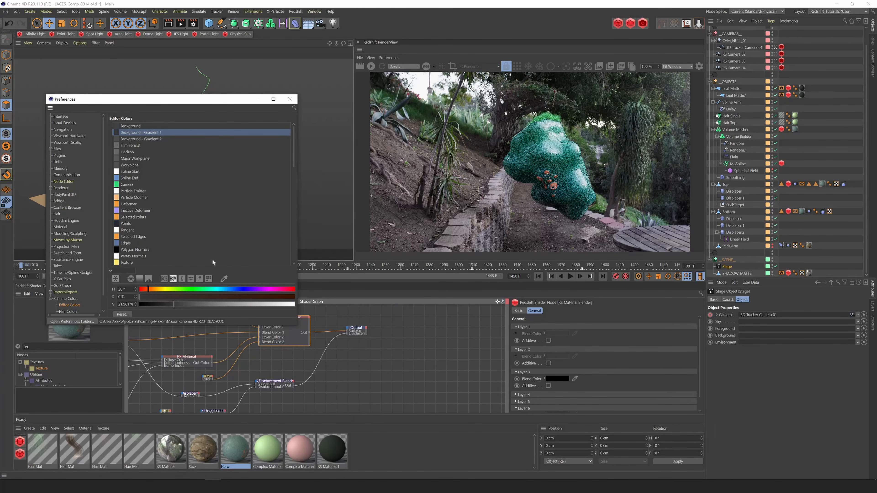
{"action": "left_click_drag", "start_coordinate": [166, 297], "coordinate": [295, 304]}
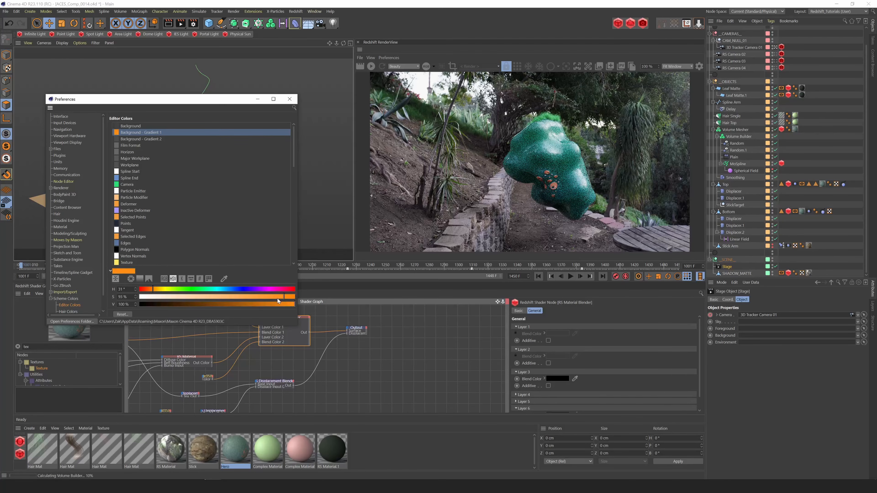
Give the Background - Gradient 2 editor color the same orange, hex FF931F, and close the preferences
{"action": "left_click", "coordinate": [200, 279]}
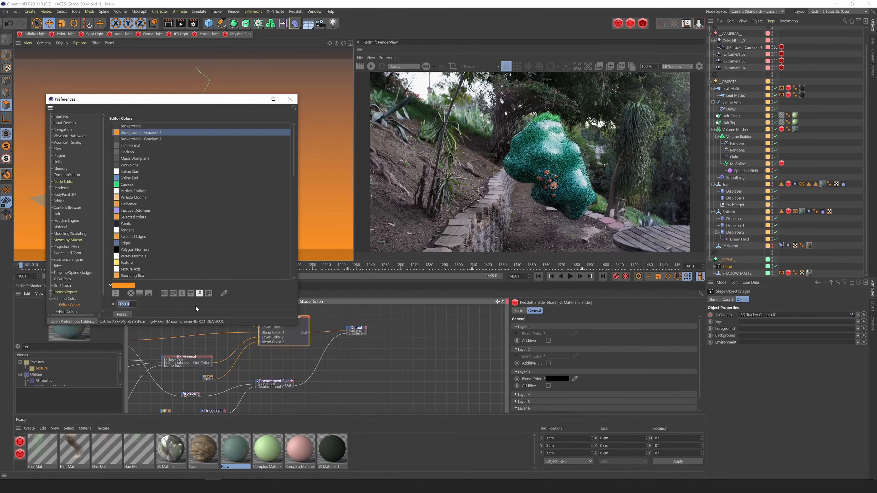
{"action": "left_click", "coordinate": [145, 139]}
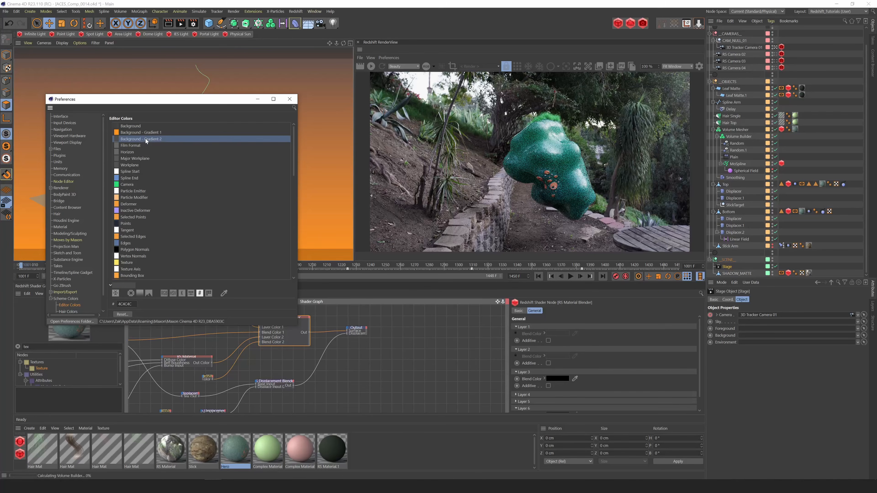
{"action": "left_click", "coordinate": [125, 304]}
{"action": "type", "text": "FF931F"}
{"action": "key", "text": "Return"}
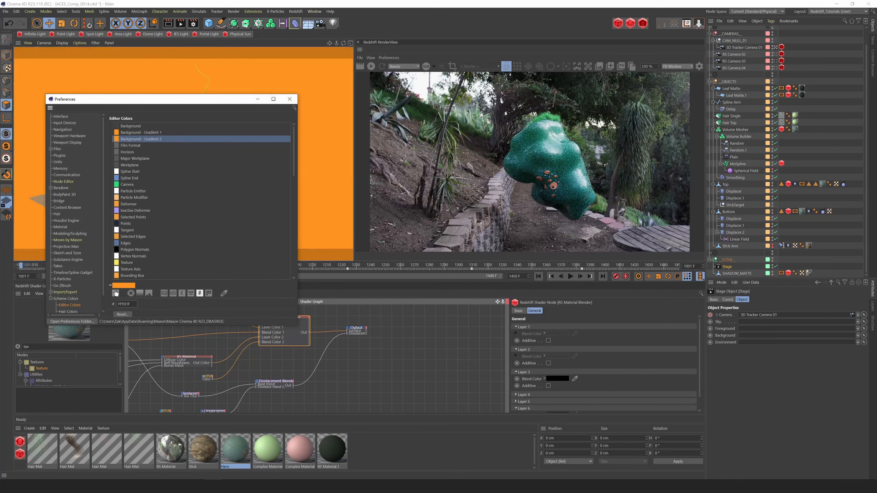
{"action": "left_click", "coordinate": [71, 304]}
{"action": "left_click", "coordinate": [289, 99]}
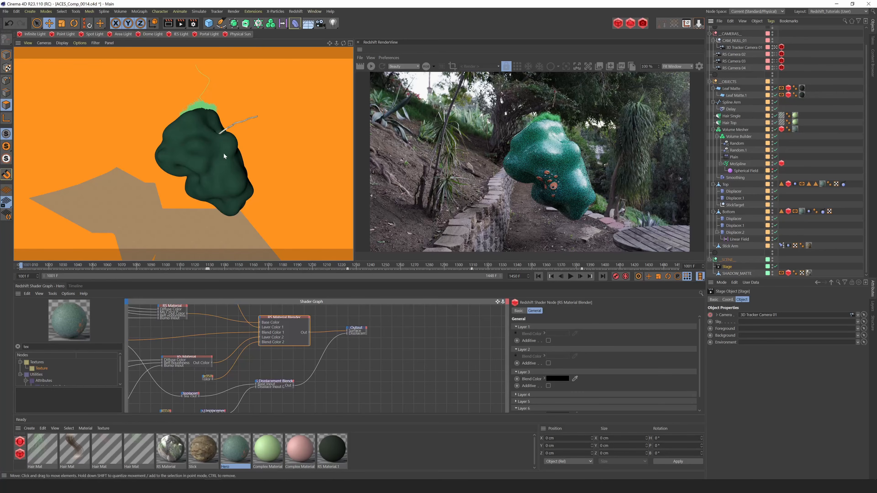
Review the Viewport Renderer's output size and frame range in the render settings
{"action": "left_click", "coordinate": [195, 25]}
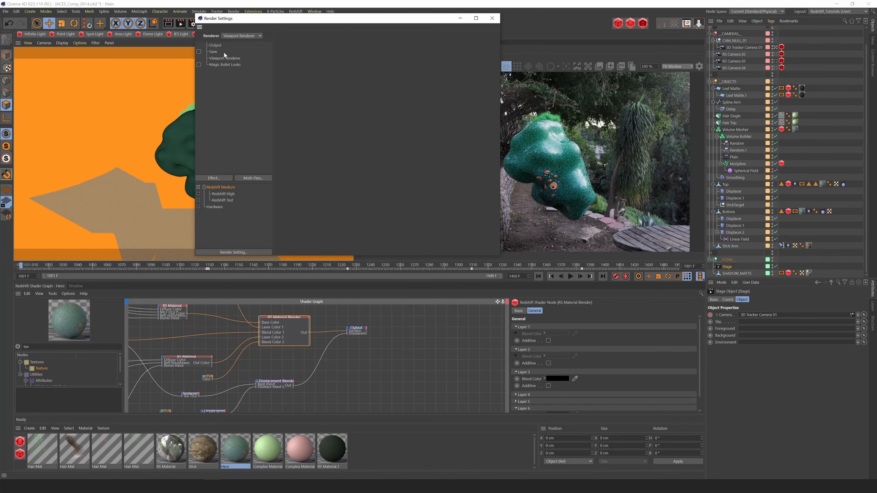
{"action": "left_click", "coordinate": [219, 46]}
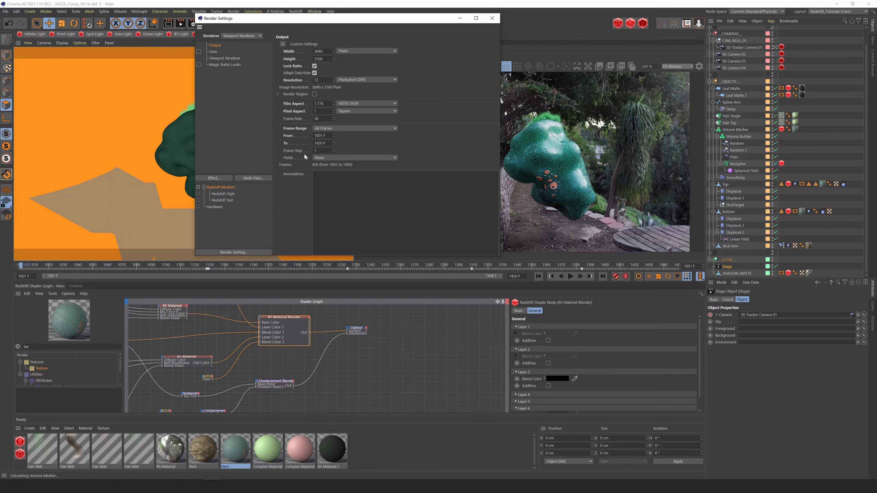
{"action": "left_click", "coordinate": [465, 19]}
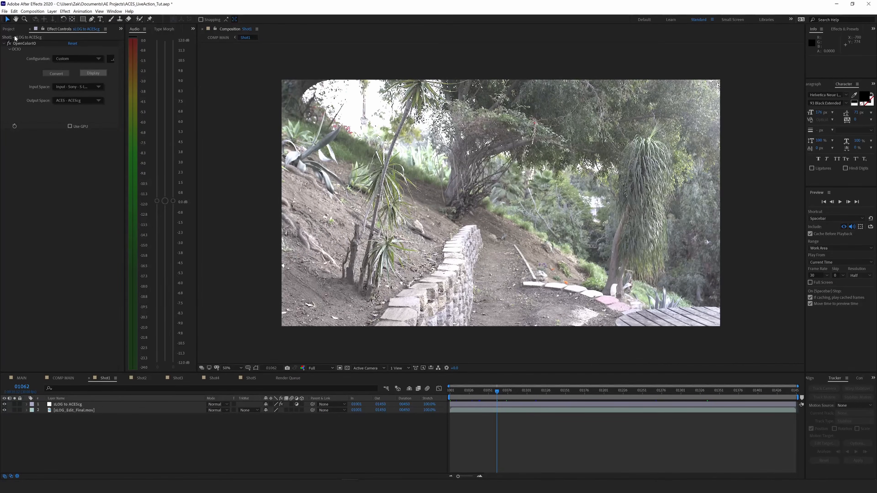
In After Effects, place ACES_Comp2.mp4 as the top layer of COMP MAIN and go to its first frame
{"action": "left_click", "coordinate": [10, 29]}
{"action": "left_click", "coordinate": [31, 98]}
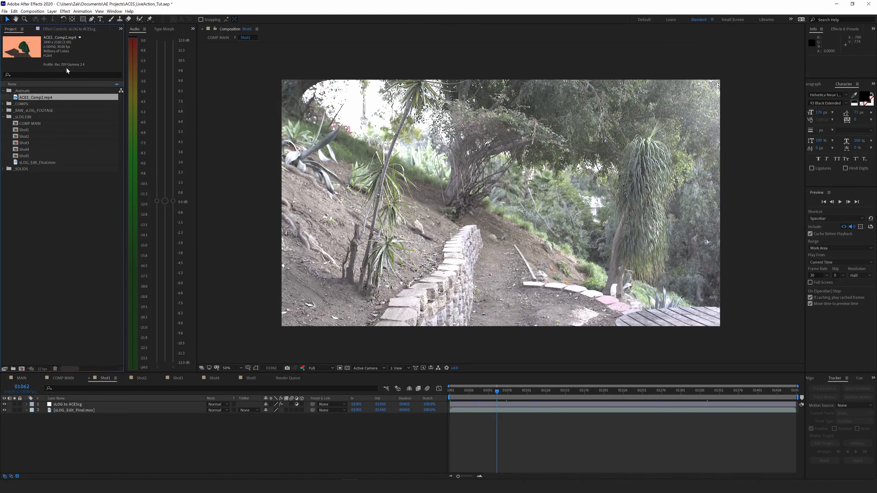
{"action": "left_click_drag", "start_coordinate": [41, 100], "coordinate": [95, 405]}
{"action": "left_click", "coordinate": [70, 381]}
{"action": "key", "text": "Home"}
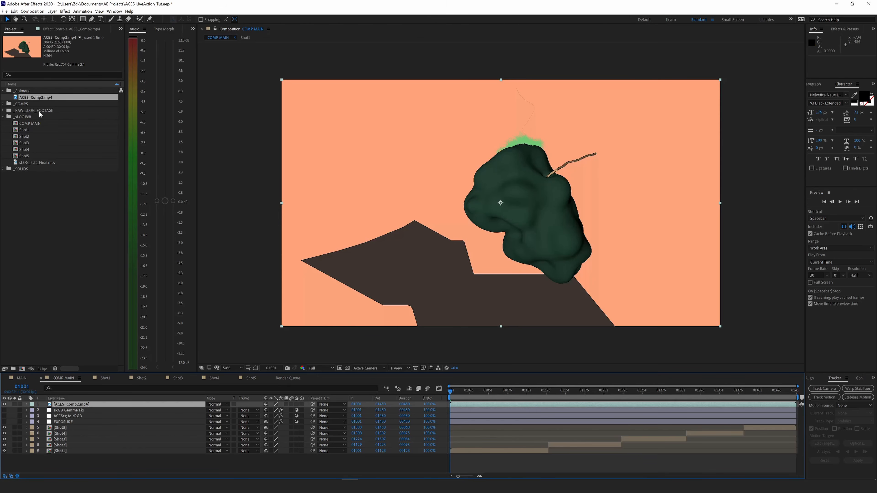
Apply Keylight (1.2) to the ACES_Comp2.mp4 layer and sample its orange background as the Screen Colour
{"action": "key", "text": "ctrl+space"}
{"action": "type", "text": "key"}
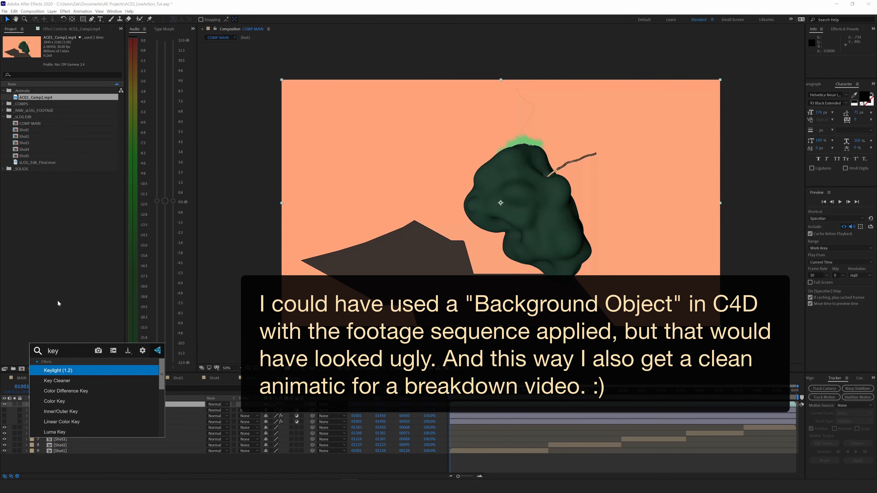
{"action": "left_click", "coordinate": [68, 371]}
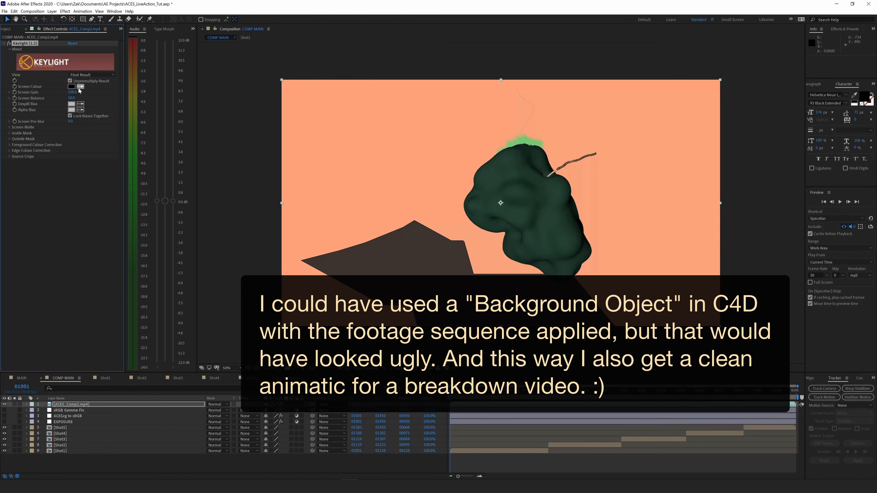
{"action": "left_click", "coordinate": [403, 134]}
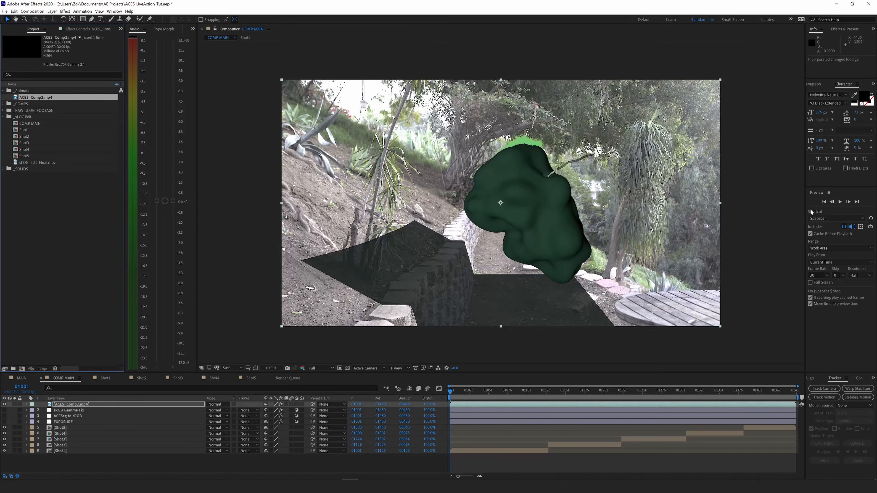
Play back COMP MAIN and move through the timeline to check the keyed animatic over the shots
{"action": "left_click", "coordinate": [841, 203]}
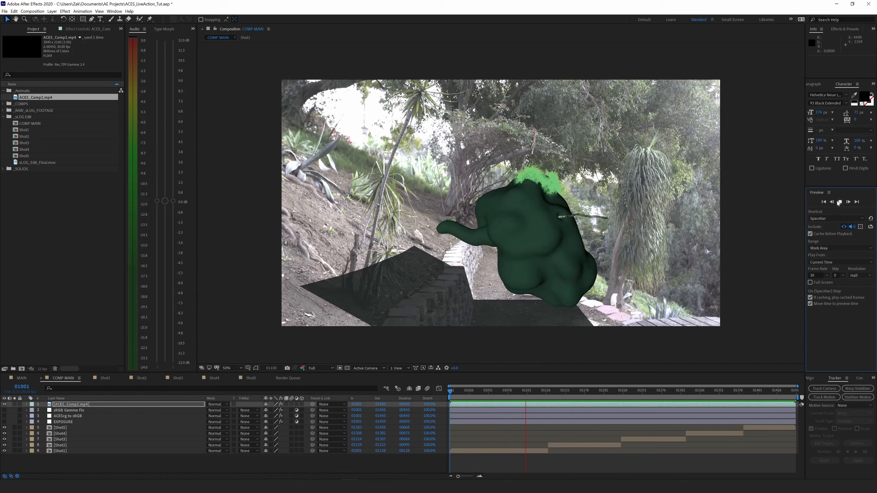
{"action": "left_click", "coordinate": [839, 202]}
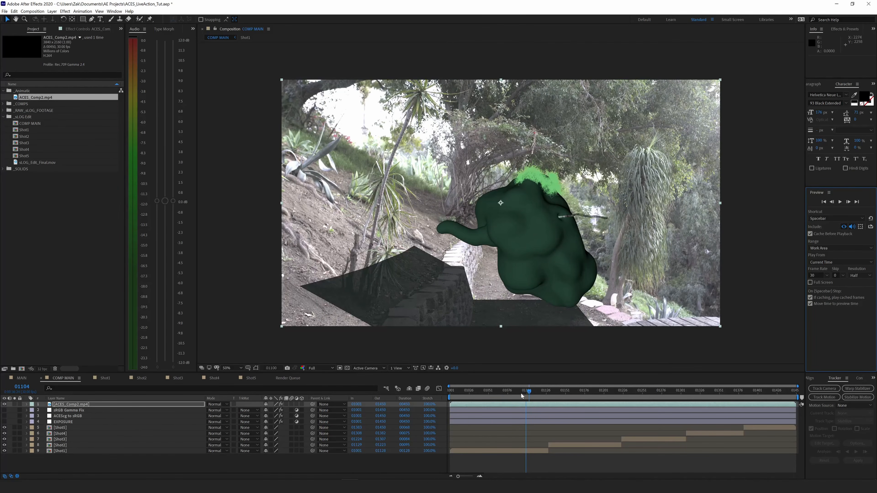
{"action": "left_click", "coordinate": [212, 486]}
{"action": "left_click", "coordinate": [133, 432]}
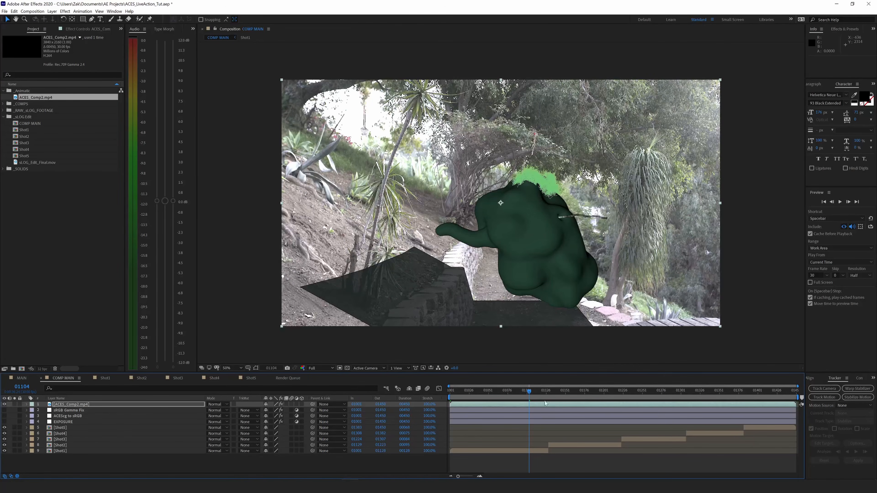
{"action": "left_click_drag", "start_coordinate": [629, 393], "coordinate": [650, 393]}
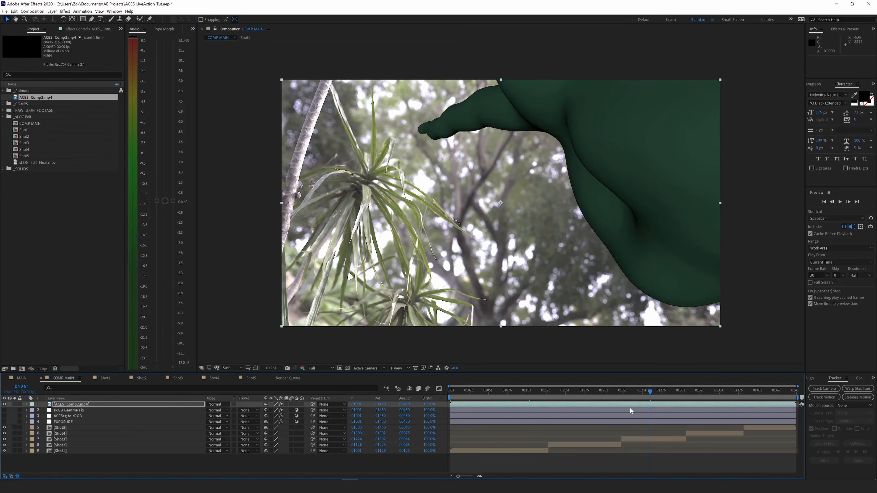
In the MAIN composition, shorten the work area so it ends near the end of the first shot
{"action": "left_click", "coordinate": [91, 405]}
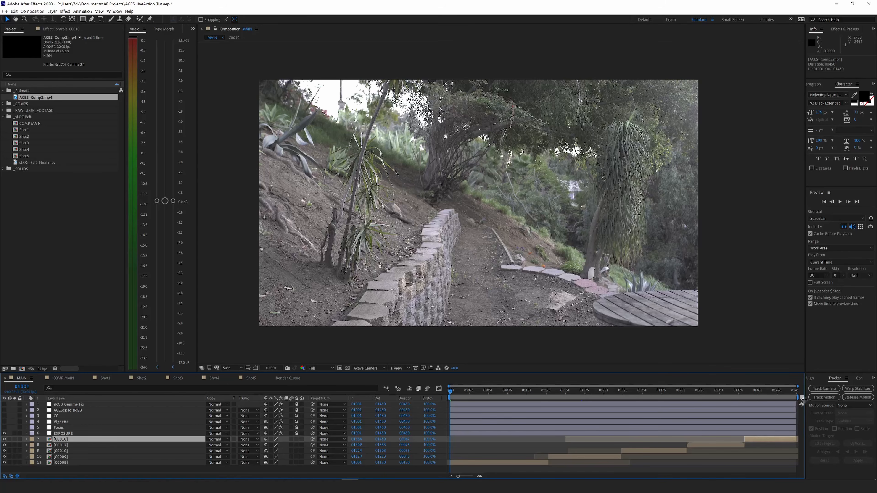
{"action": "left_click_drag", "start_coordinate": [798, 397], "coordinate": [554, 397]}
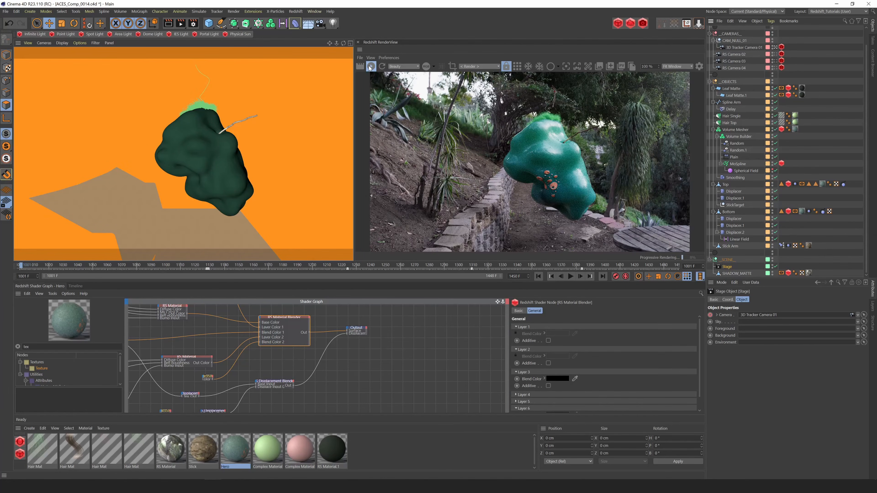
In Cinema 4D, halt the live render and examine the Matte settings of the SHADOW_MATTE object's Redshift tag
{"action": "left_click", "coordinate": [371, 66]}
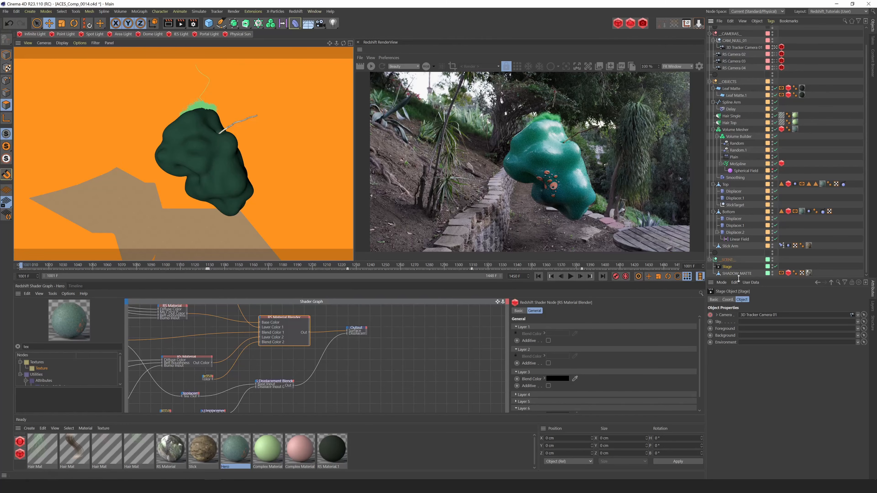
{"action": "left_click", "coordinate": [730, 274]}
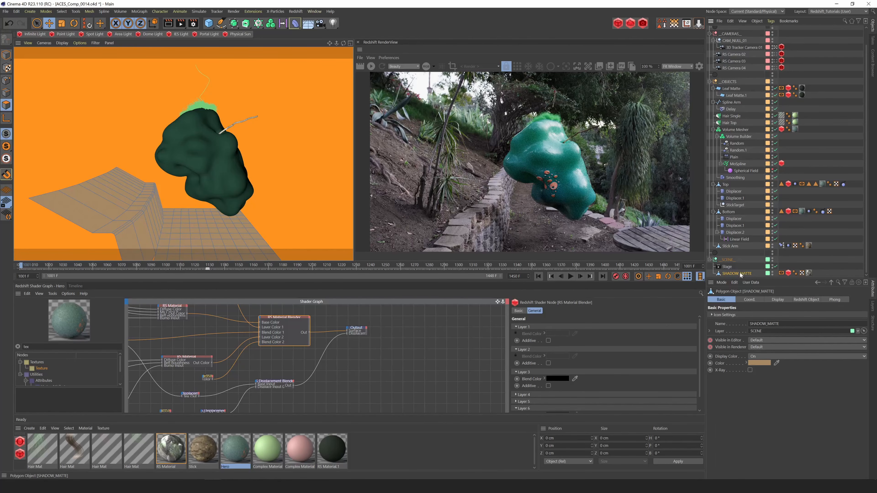
{"action": "left_click", "coordinate": [787, 273]}
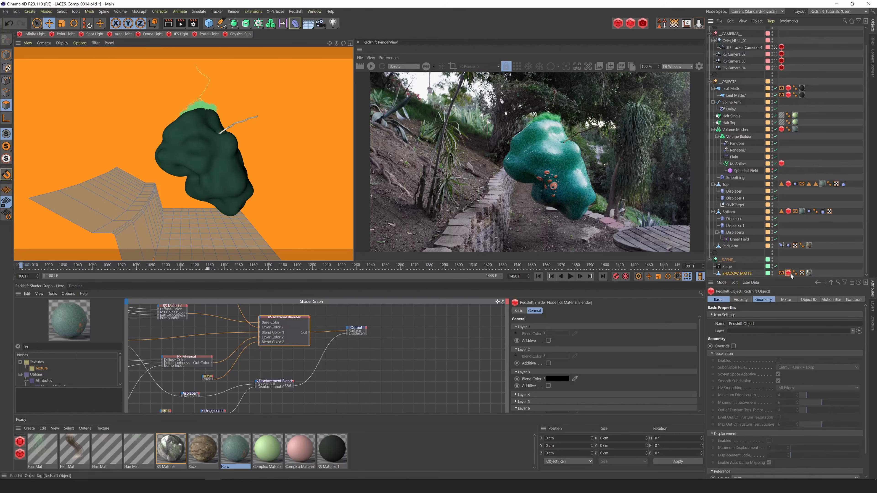
{"action": "left_click", "coordinate": [786, 299]}
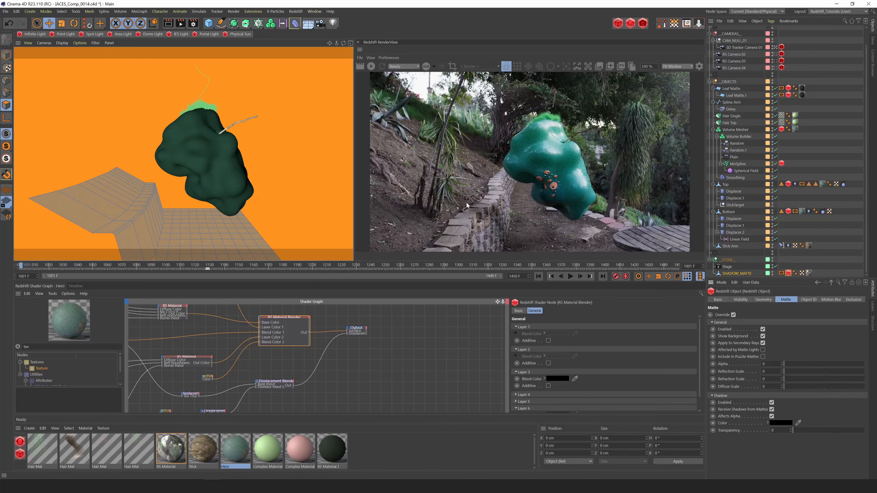
View the Shadows pass in the Redshift RenderView, and show the Object ID settings of the SHADOW_MATTE tag
{"action": "left_click", "coordinate": [402, 66]}
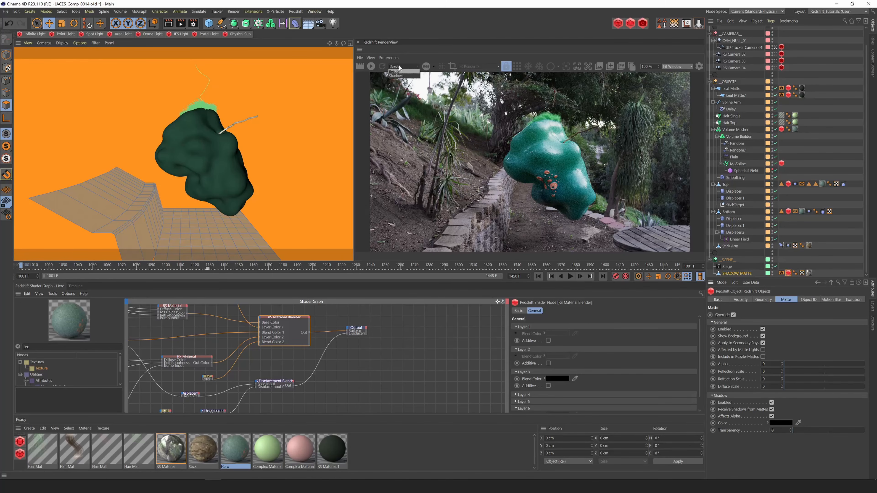
{"action": "left_click", "coordinate": [397, 76]}
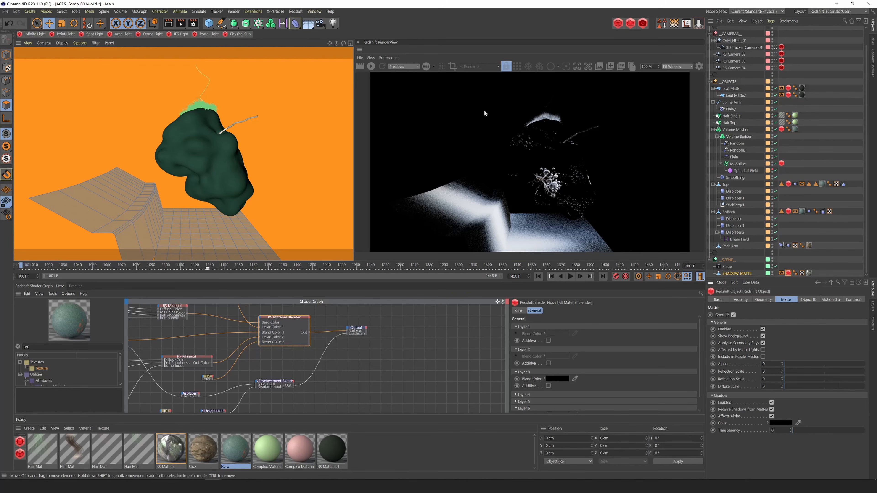
{"action": "left_click", "coordinate": [810, 300]}
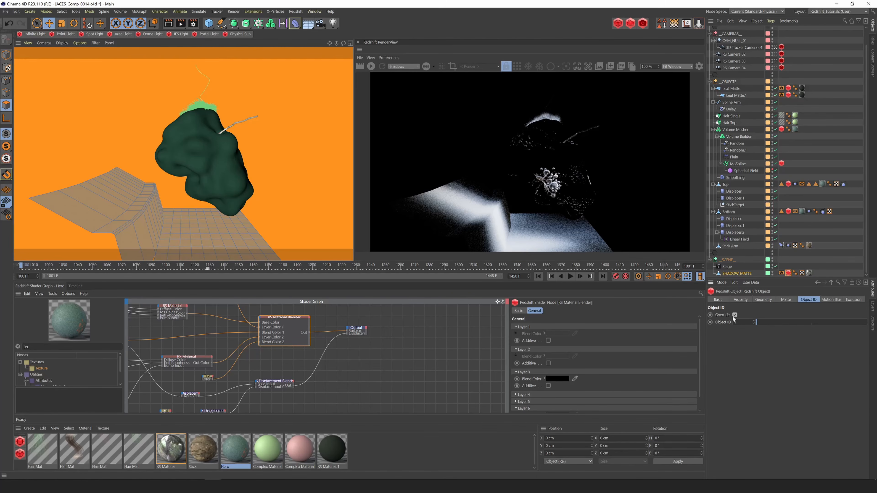
Switch the renderer from Viewport Renderer to Redshift in the render settings and show the Redshift options
{"action": "left_click", "coordinate": [194, 23]}
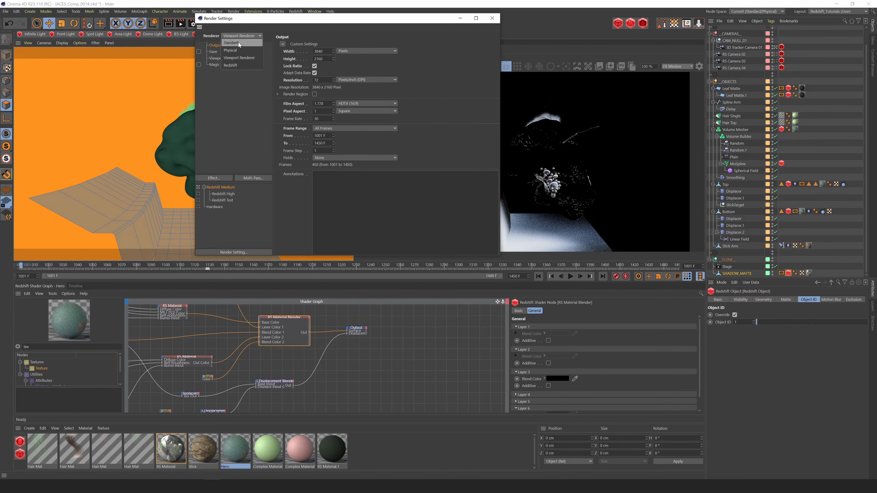
{"action": "left_click", "coordinate": [233, 66]}
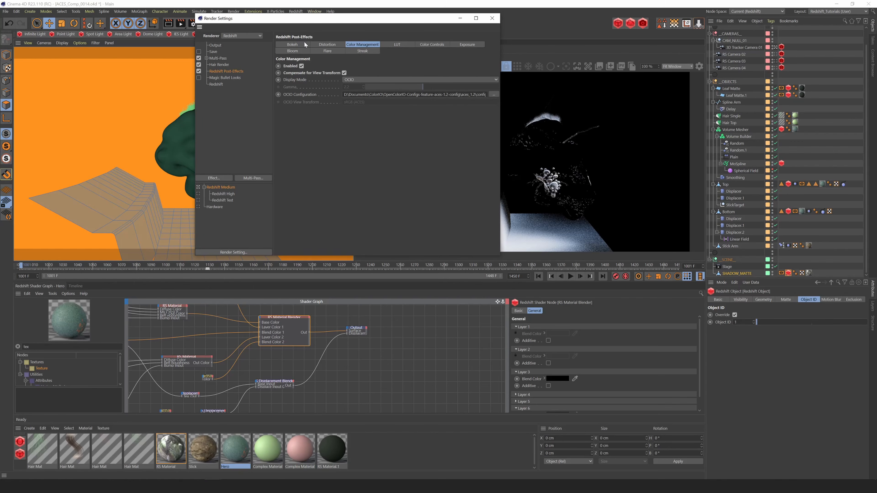
{"action": "left_click", "coordinate": [216, 84]}
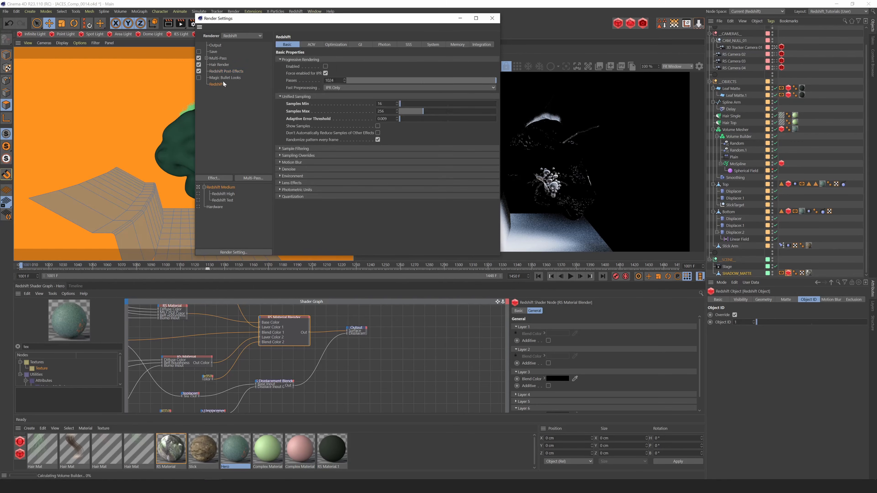
Add an ObjectID pass in the Redshift AOV Manager, and put the manager and render settings away
{"action": "left_click", "coordinate": [316, 44]}
{"action": "left_click", "coordinate": [428, 143]}
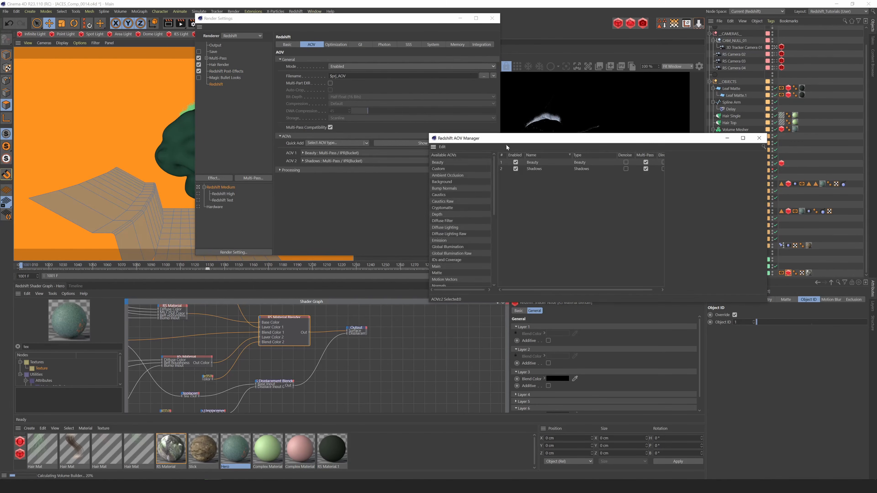
{"action": "left_click_drag", "start_coordinate": [510, 139], "coordinate": [327, 119]}
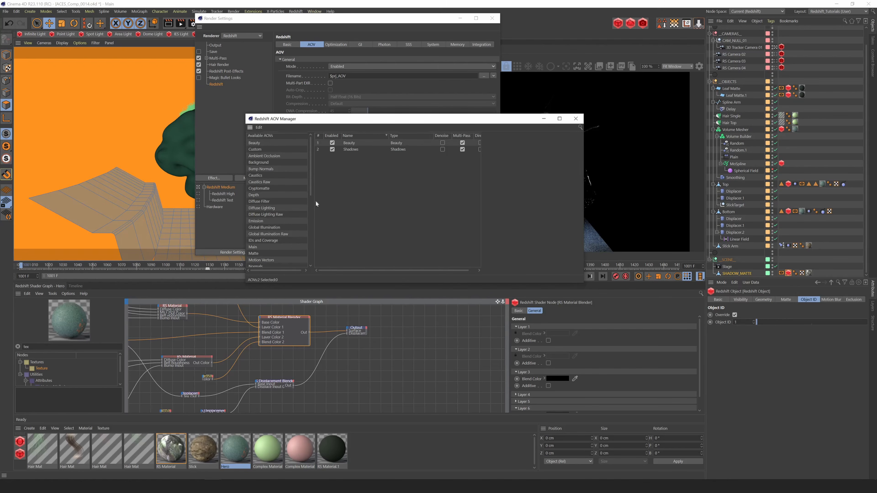
{"action": "scroll", "coordinate": [310, 184], "scroll_direction": "down", "scroll_amount": 5}
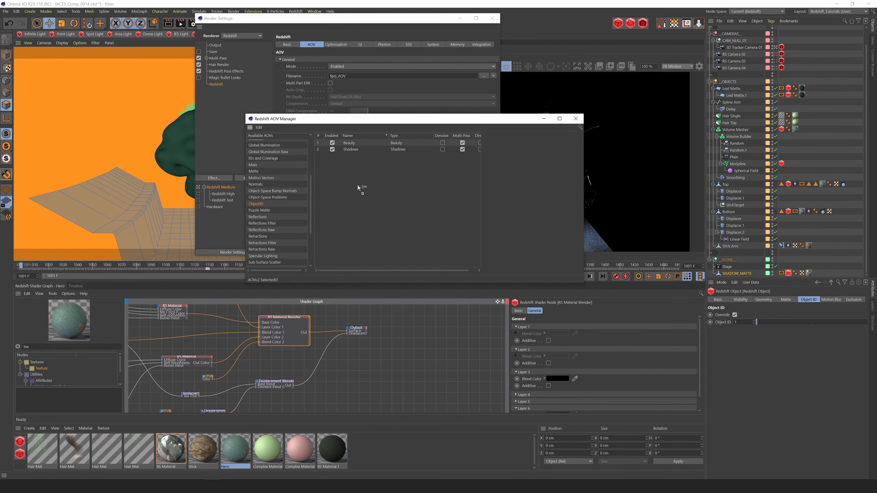
{"action": "left_click_drag", "start_coordinate": [358, 187], "coordinate": [415, 184]}
{"action": "left_click", "coordinate": [576, 119]}
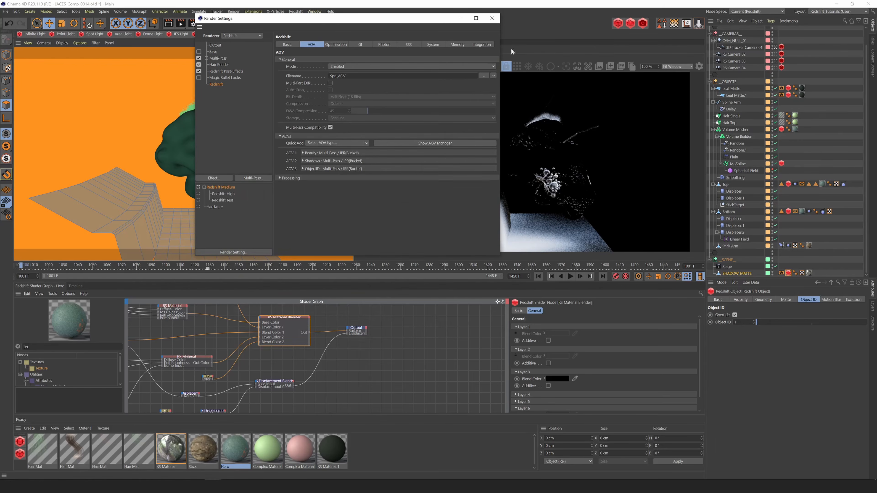
{"action": "left_click", "coordinate": [461, 19]}
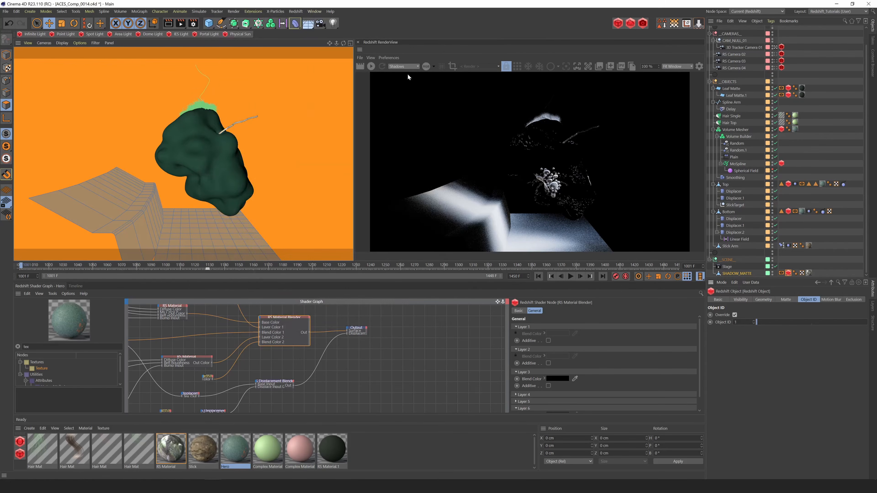
Restart the live render and display the ObjectID pass in the Redshift RenderView
{"action": "left_click", "coordinate": [372, 67]}
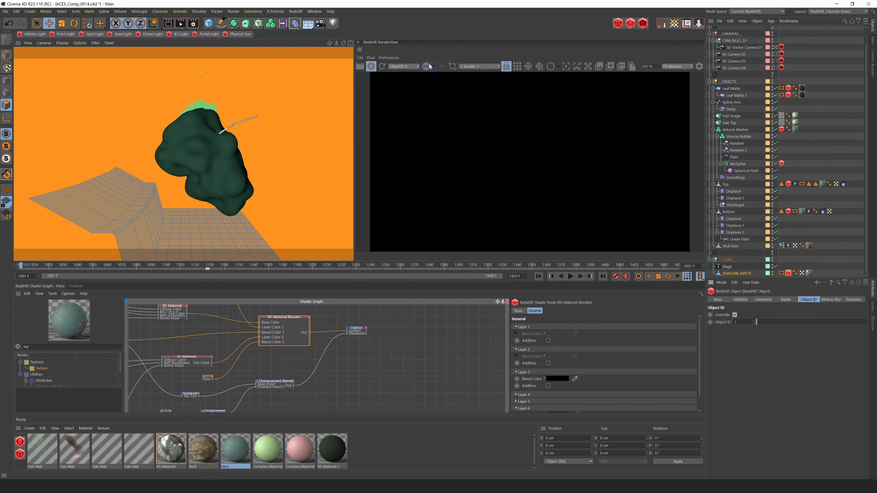
{"action": "left_click", "coordinate": [417, 66]}
{"action": "left_click", "coordinate": [401, 76]}
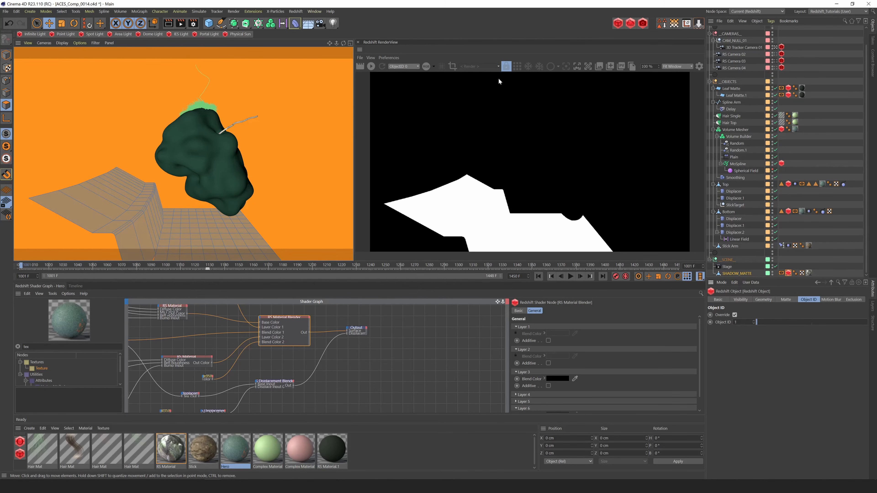
Compare the Beauty, Shadows and ObjectID passes in the RenderView, ending on ObjectID
{"action": "left_click", "coordinate": [416, 66]}
{"action": "left_click", "coordinate": [396, 72]}
{"action": "left_click", "coordinate": [402, 66]}
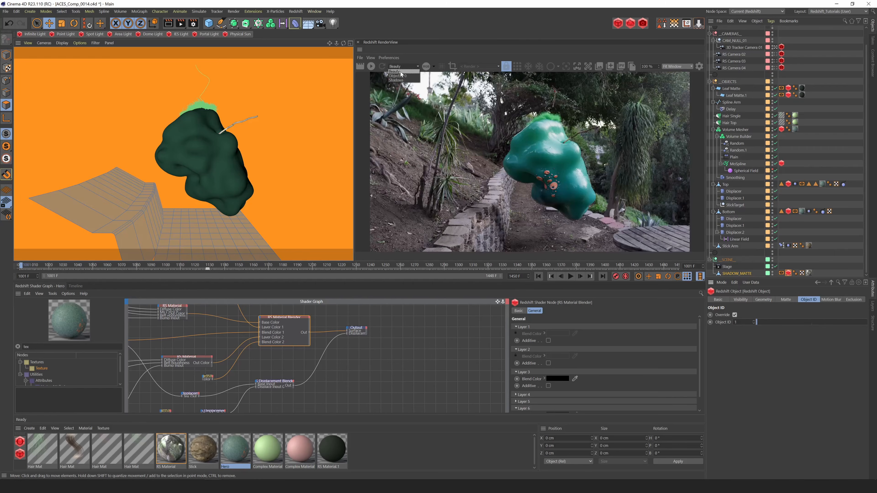
{"action": "left_click", "coordinate": [401, 80]}
{"action": "left_click", "coordinate": [405, 67]}
{"action": "left_click", "coordinate": [401, 76]}
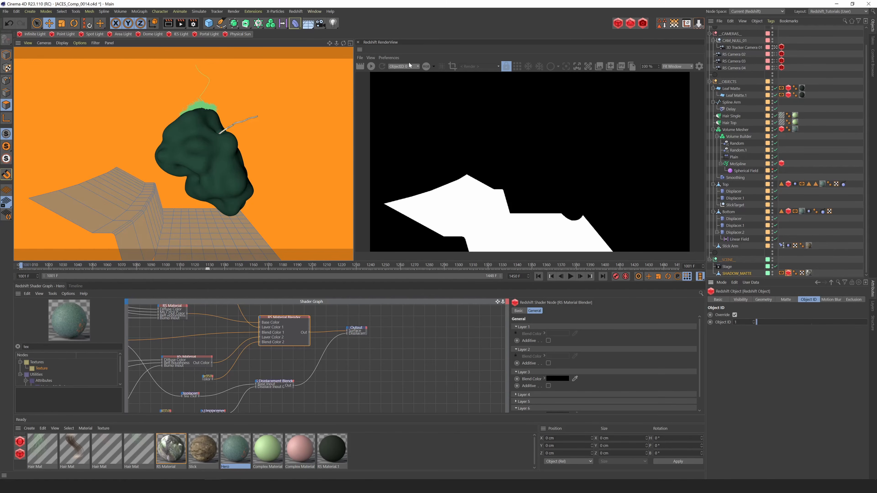
Disable Color Management in the Redshift Post-Effects of the render settings
{"action": "left_click", "coordinate": [193, 23]}
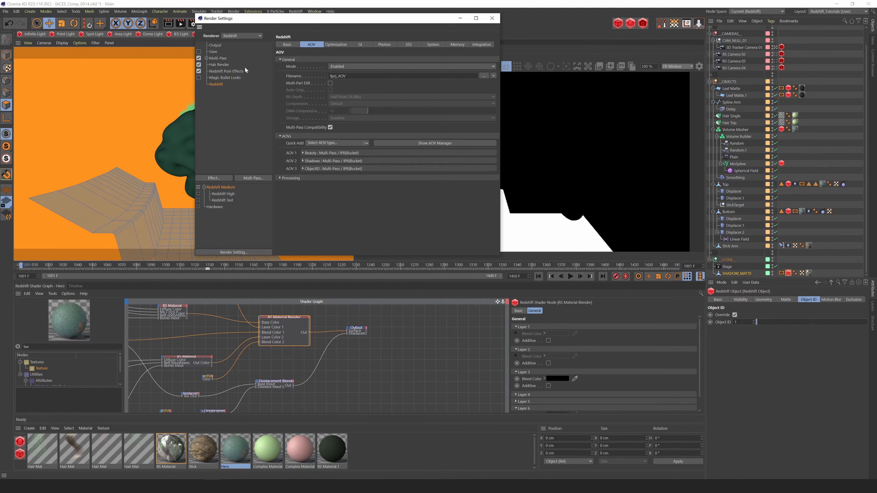
{"action": "left_click", "coordinate": [224, 72]}
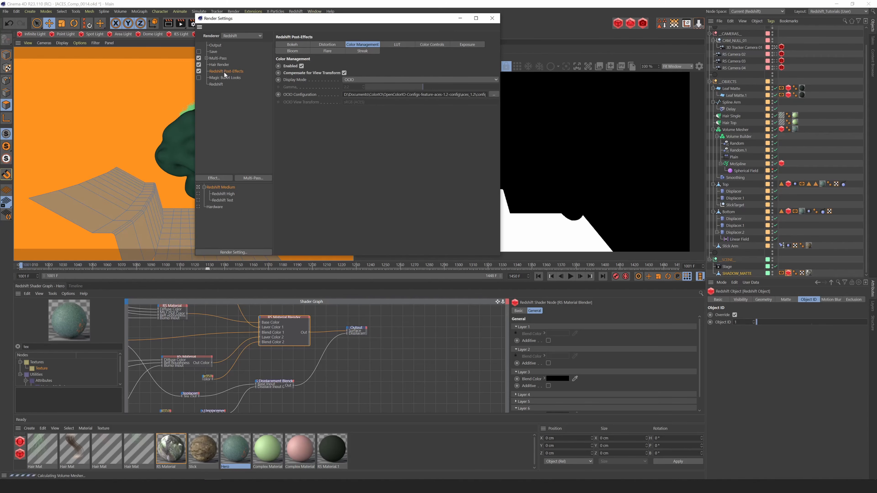
{"action": "left_click", "coordinate": [301, 66]}
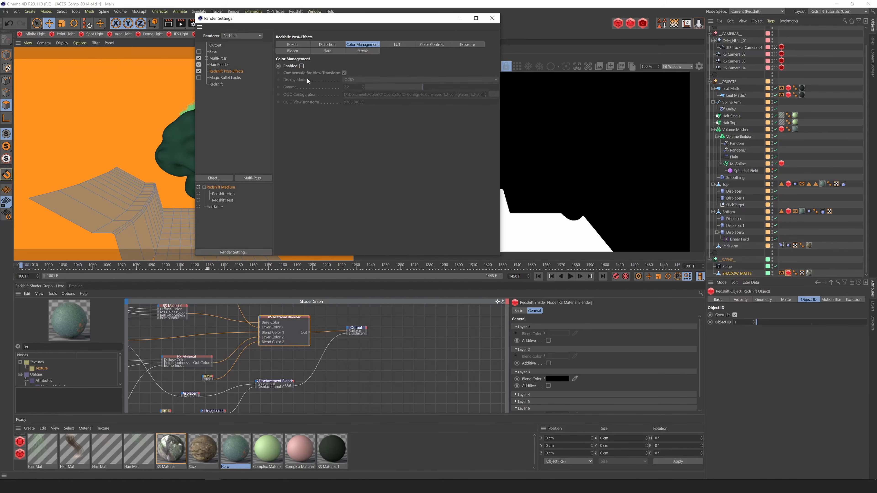
Enable saving of the render output, review the OpenEXR multi-pass options, and put the render settings away
{"action": "left_click", "coordinate": [213, 52]}
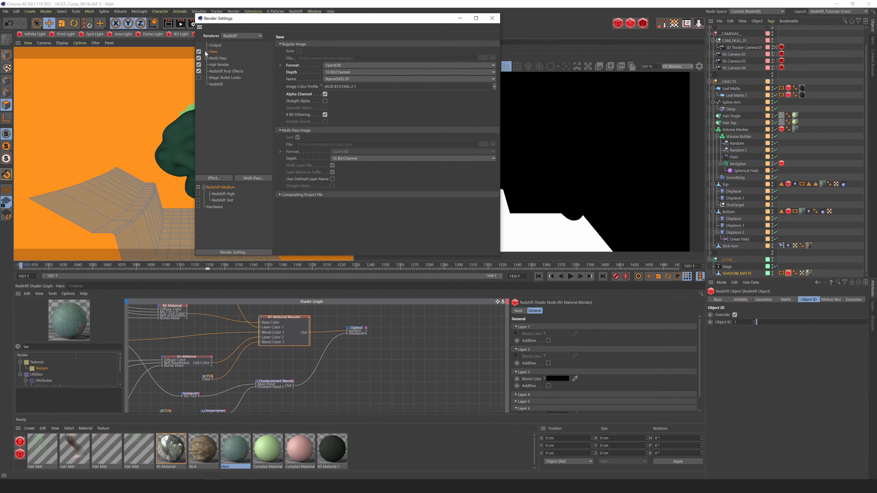
{"action": "left_click", "coordinate": [199, 52]}
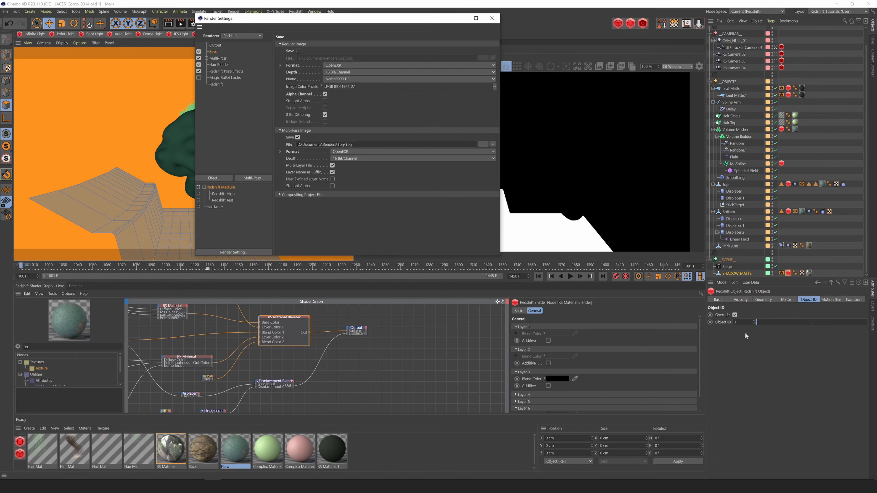
{"action": "left_click", "coordinate": [460, 18]}
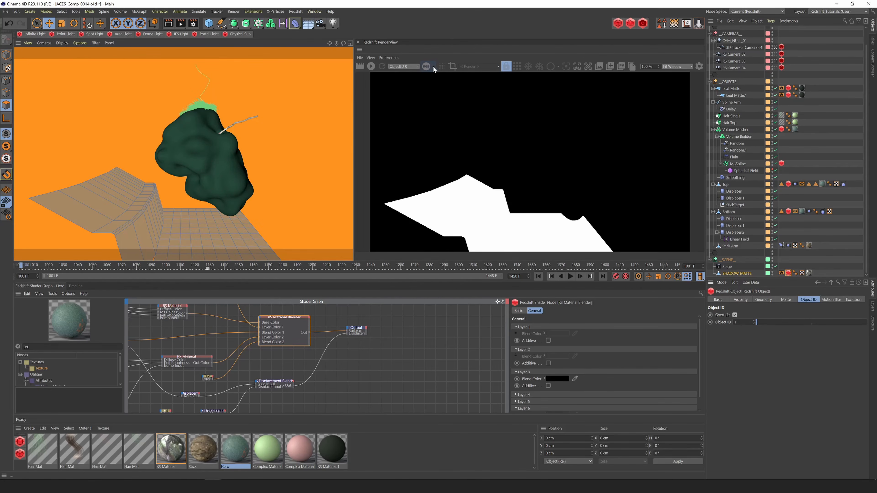
Display the Beauty pass, review the RS Dome Light's environment and back plate settings, and switch the RenderView from alpha back to color
{"action": "left_click", "coordinate": [403, 66]}
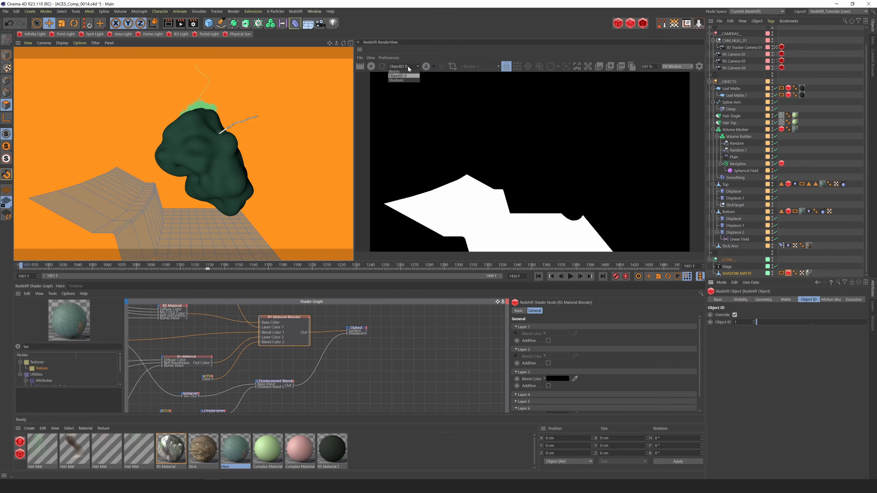
{"action": "left_click", "coordinate": [401, 73]}
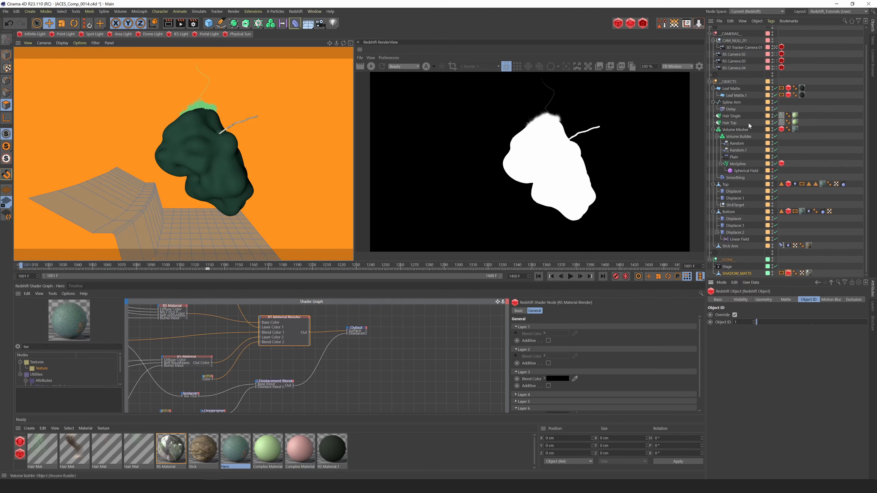
{"action": "left_click_drag", "start_coordinate": [867, 81], "coordinate": [866, 63]}
{"action": "left_click", "coordinate": [737, 37]}
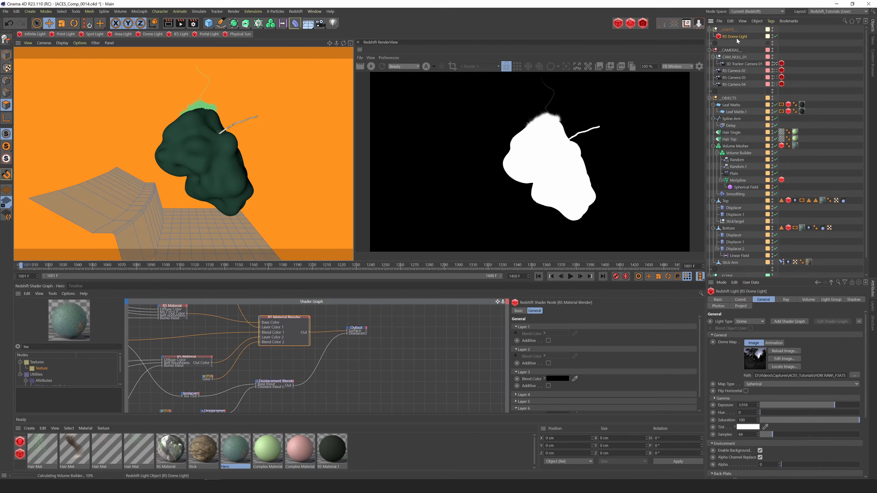
{"action": "scroll", "coordinate": [809, 348], "scroll_direction": "down", "scroll_amount": 5}
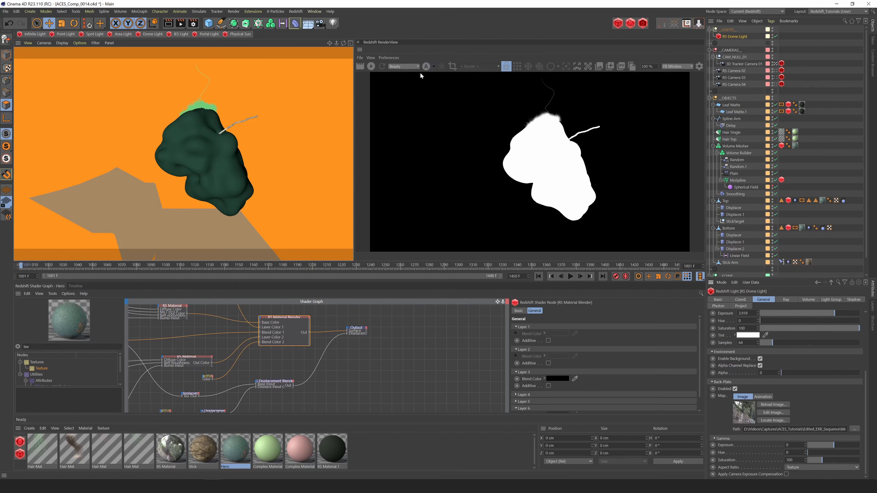
{"action": "left_click", "coordinate": [426, 66]}
Review the OpenEXR multi-pass save options, Redshift Post-Effects color management and output settings, and put the render settings away
{"action": "left_click", "coordinate": [193, 23]}
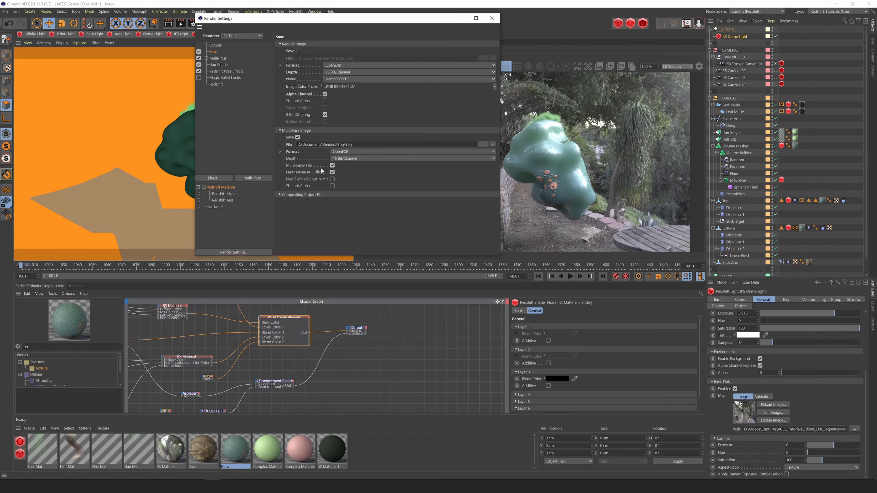
{"action": "left_click", "coordinate": [280, 152]}
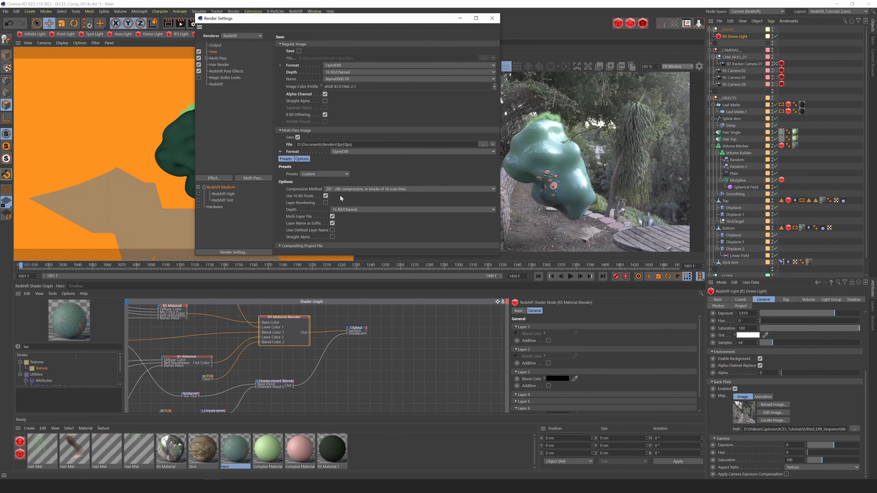
{"action": "left_click", "coordinate": [280, 151]}
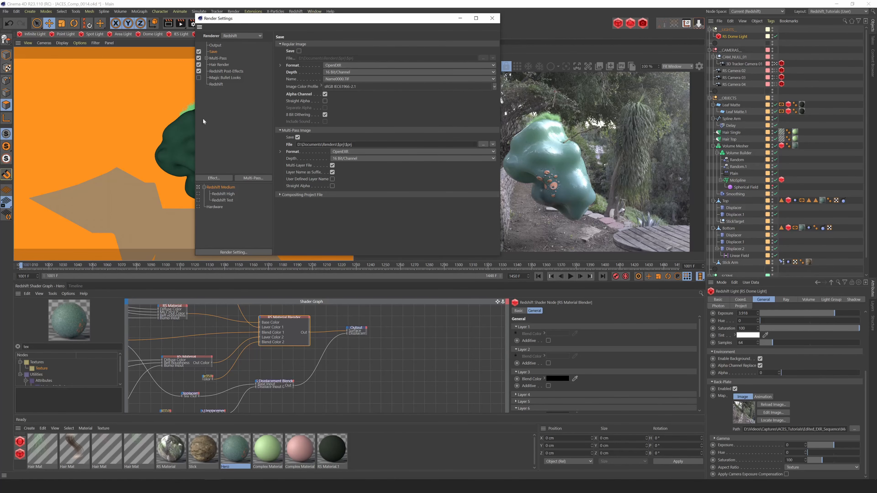
{"action": "left_click", "coordinate": [222, 71]}
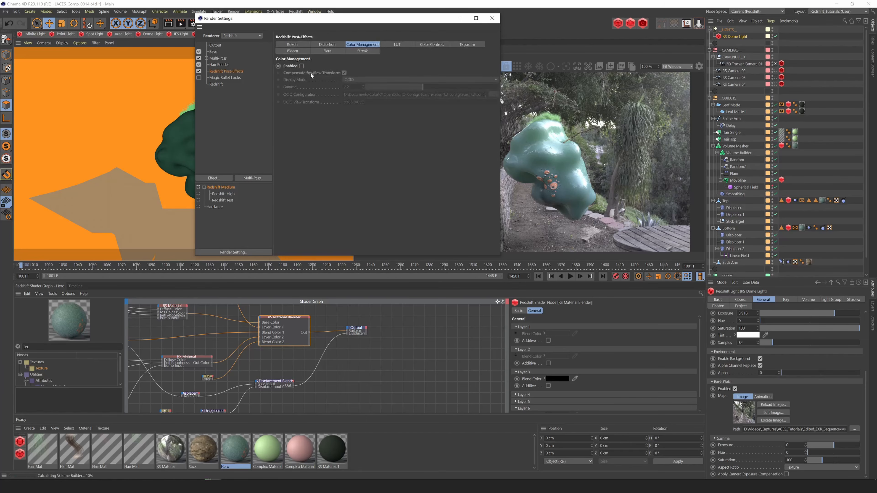
{"action": "left_click", "coordinate": [217, 45]}
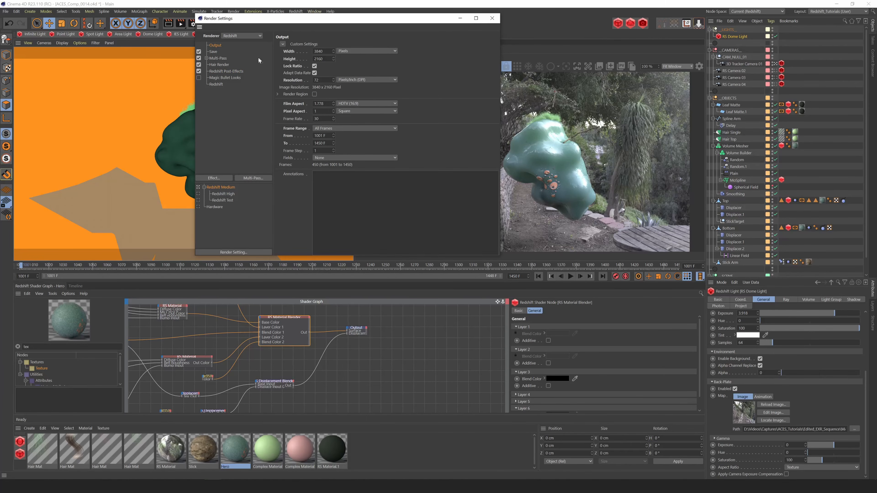
{"action": "left_click", "coordinate": [458, 19]}
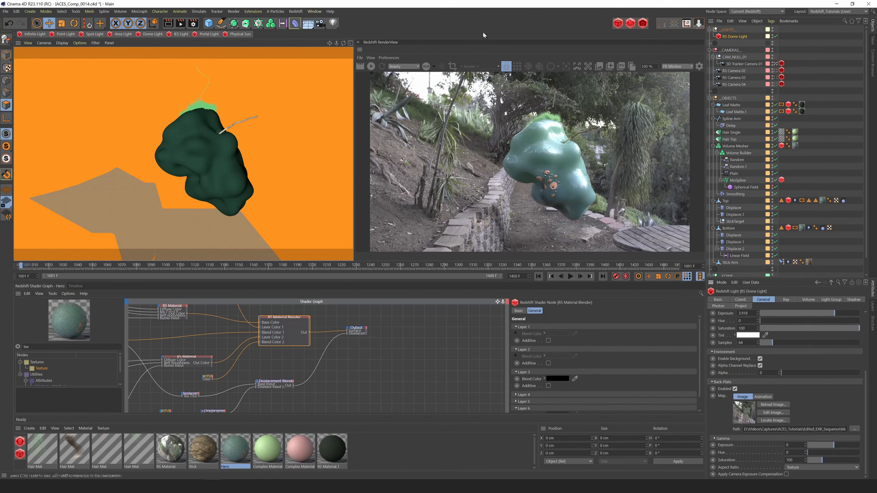
Switch to After Effects and import the rendered ACES_Comp_0014_[1001-1141].exr sequence into the project
{"action": "left_click", "coordinate": [836, 4]}
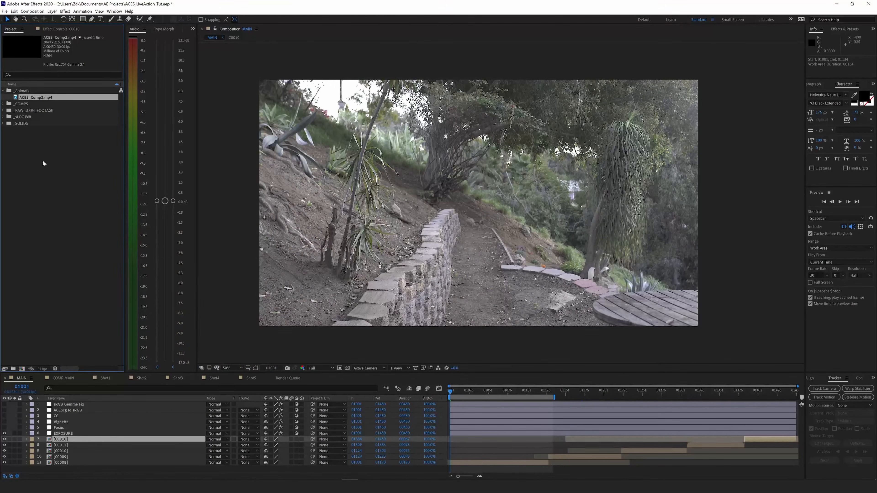
{"action": "right_click", "coordinate": [41, 154]}
{"action": "mouse_move", "coordinate": [100, 187]}
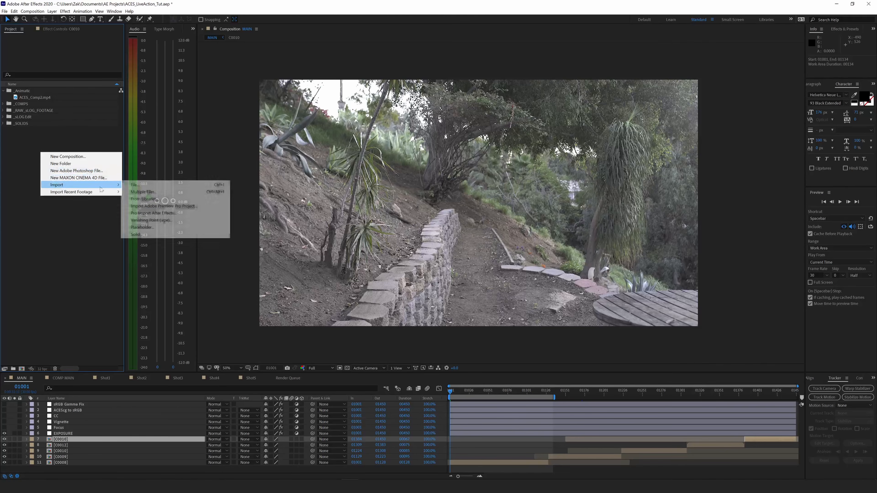
{"action": "left_click", "coordinate": [136, 185]}
{"action": "double_click", "coordinate": [156, 73]}
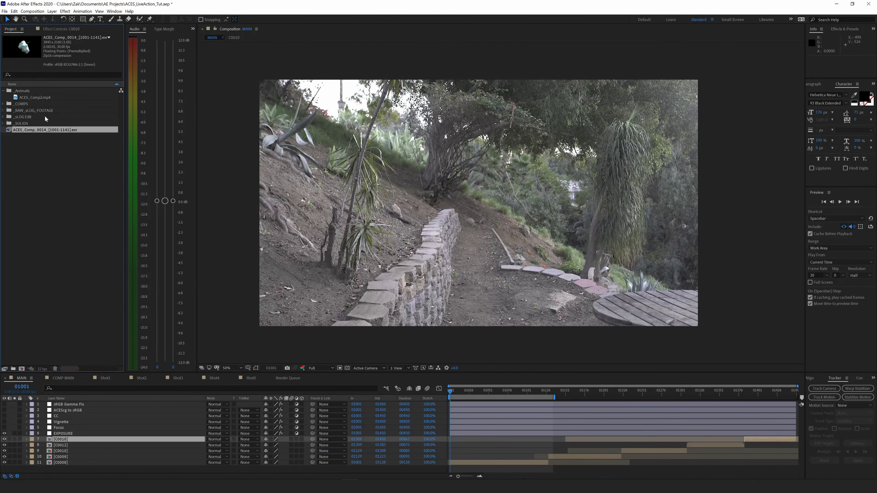
Create ProEXR layer comps from the ACES_Comp_0014 EXR sequence and expand its source comps folder
{"action": "right_click", "coordinate": [31, 131]}
{"action": "left_click", "coordinate": [23, 135]}
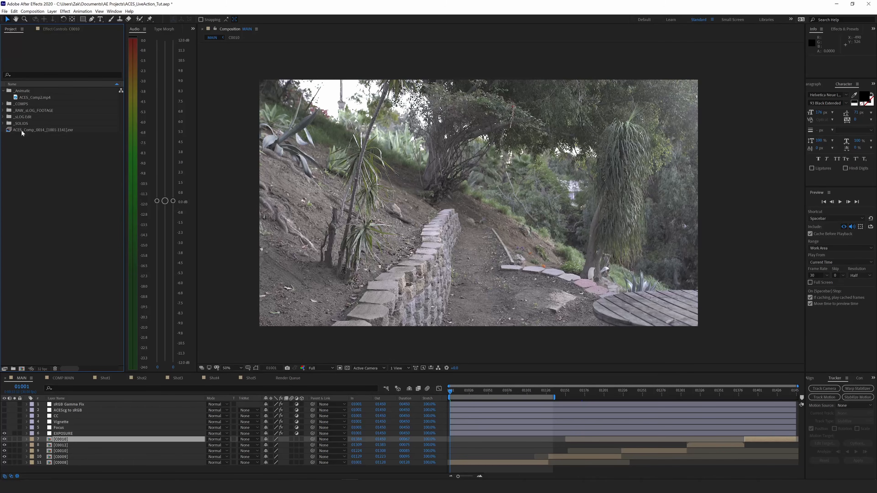
{"action": "left_click", "coordinate": [25, 131]}
{"action": "left_click", "coordinate": [5, 11]}
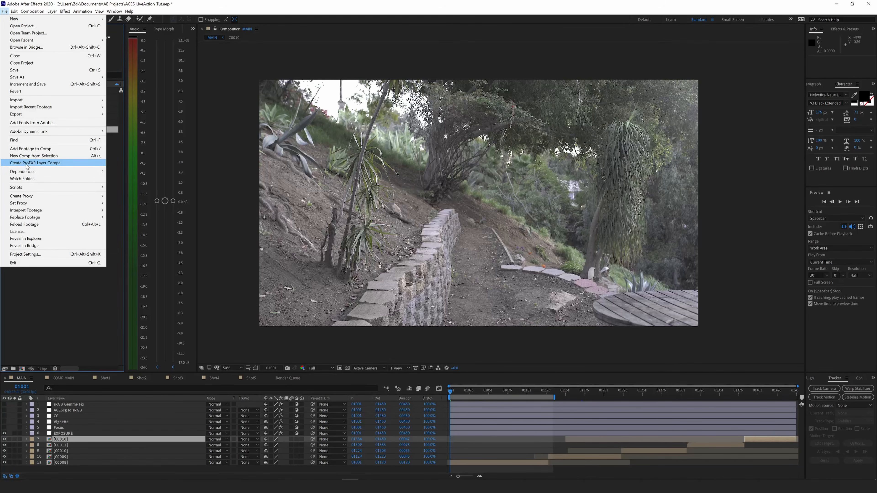
{"action": "left_click", "coordinate": [27, 163]}
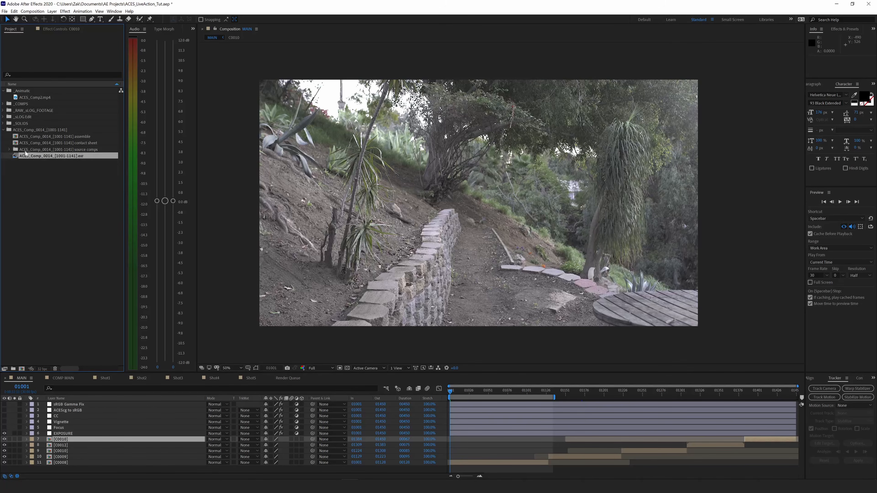
{"action": "left_click", "coordinate": [9, 150]}
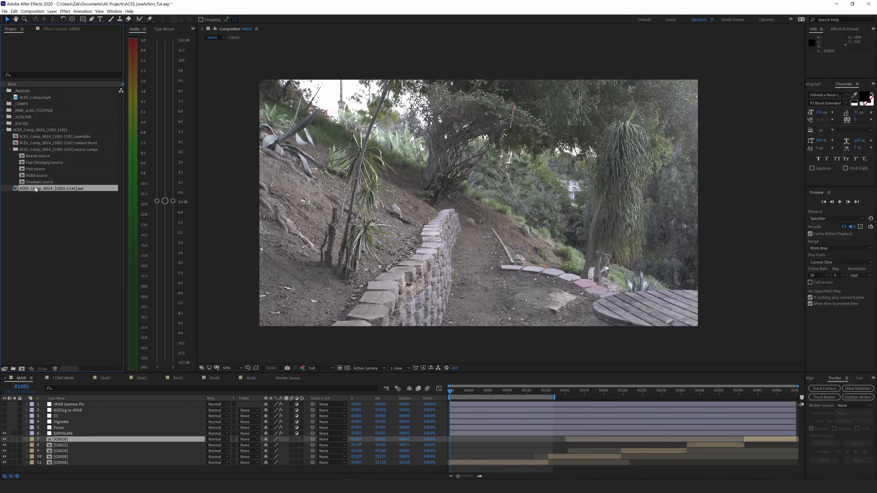
Add the ACES_Comp_0014 EXR sequence to MAIN directly below EXPOSURE and make the five adjustment layers above EXPOSURE visible
{"action": "left_click_drag", "start_coordinate": [34, 191], "coordinate": [74, 440]}
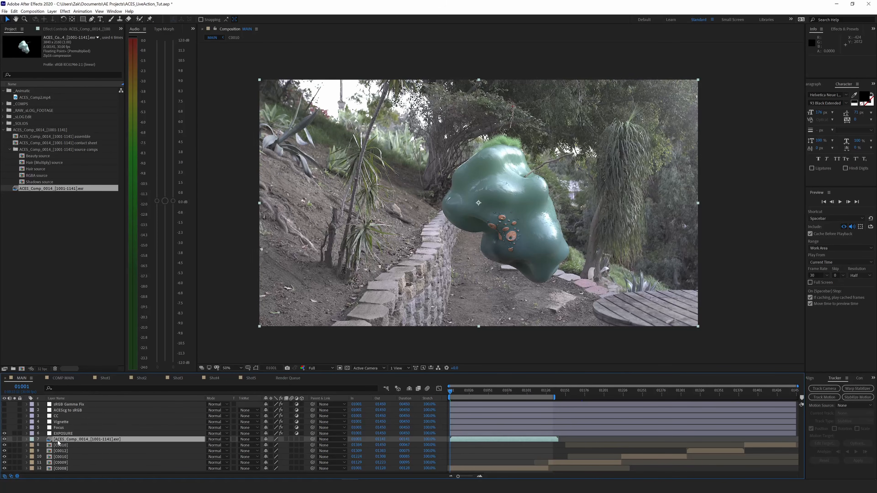
{"action": "left_click_drag", "start_coordinate": [4, 428], "coordinate": [4, 404]}
{"action": "left_click", "coordinate": [227, 333]}
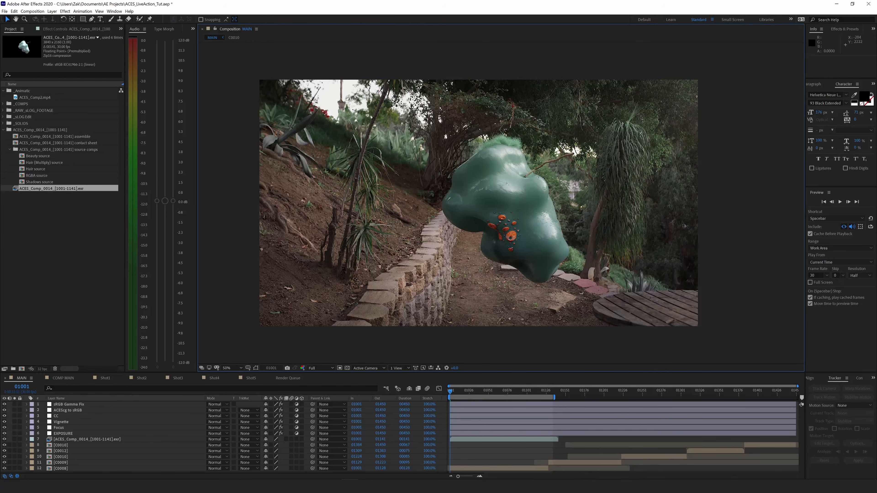
Compare the shot without and with the CC layer, and review the EXR, ACEScg to sRGB and sRGB Gamma Fix layers
{"action": "left_click", "coordinate": [4, 416]}
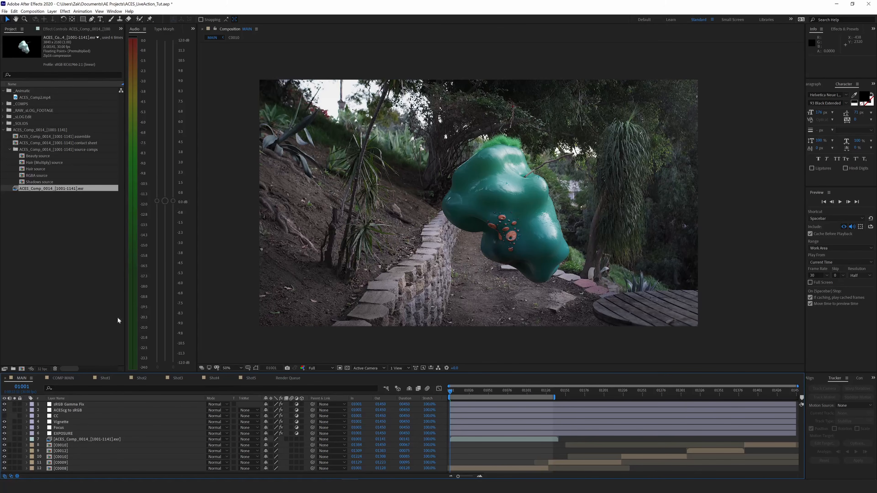
{"action": "left_click", "coordinate": [4, 416]}
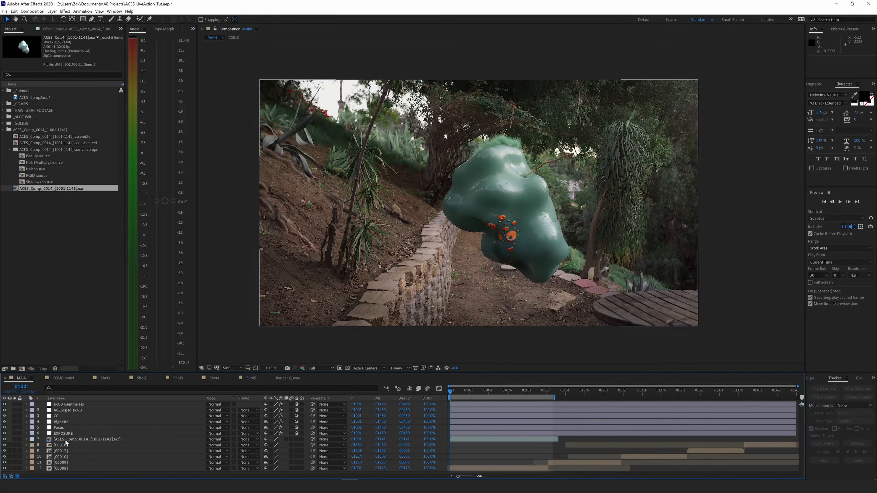
{"action": "left_click", "coordinate": [60, 441]}
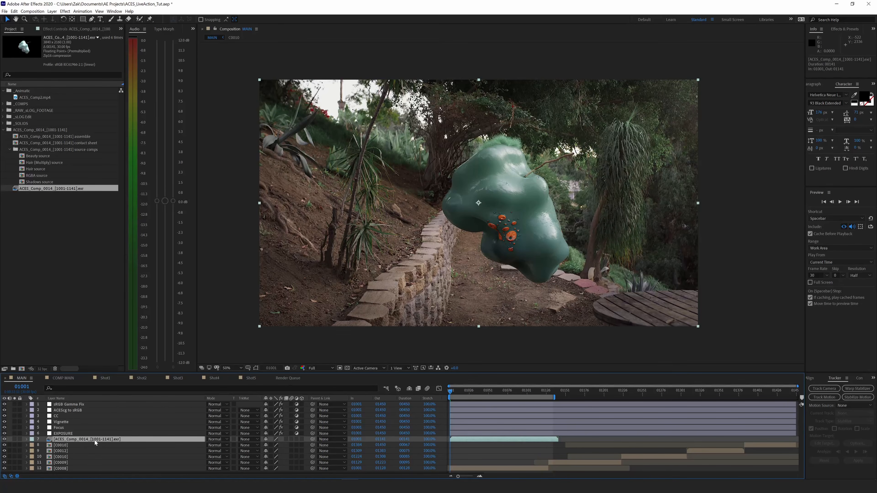
{"action": "left_click", "coordinate": [66, 411]}
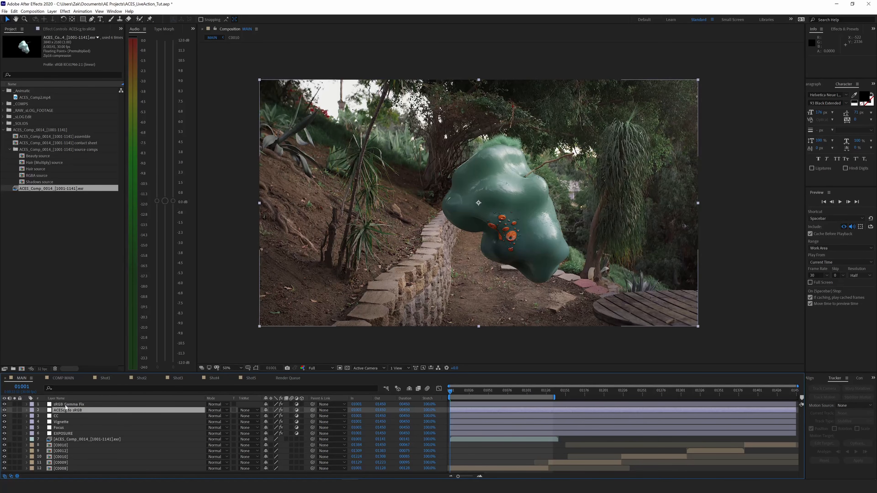
{"action": "left_click", "coordinate": [63, 405]}
{"action": "left_click", "coordinate": [68, 410]}
{"action": "left_click", "coordinate": [70, 405]}
{"action": "left_click", "coordinate": [70, 410]}
{"action": "left_click", "coordinate": [74, 439]}
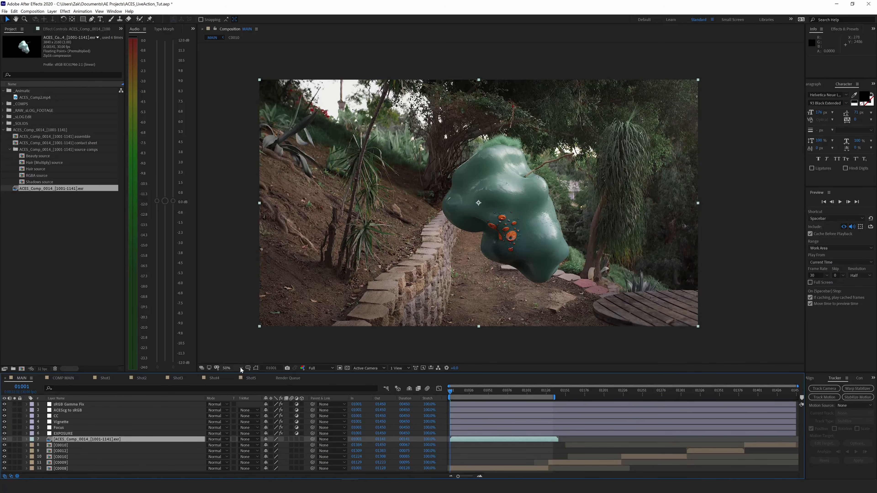
View the composition at 100% and interpret the EXR footage's alpha as Straight - Unmatted
{"action": "left_click", "coordinate": [233, 368]}
{"action": "left_click", "coordinate": [233, 315]}
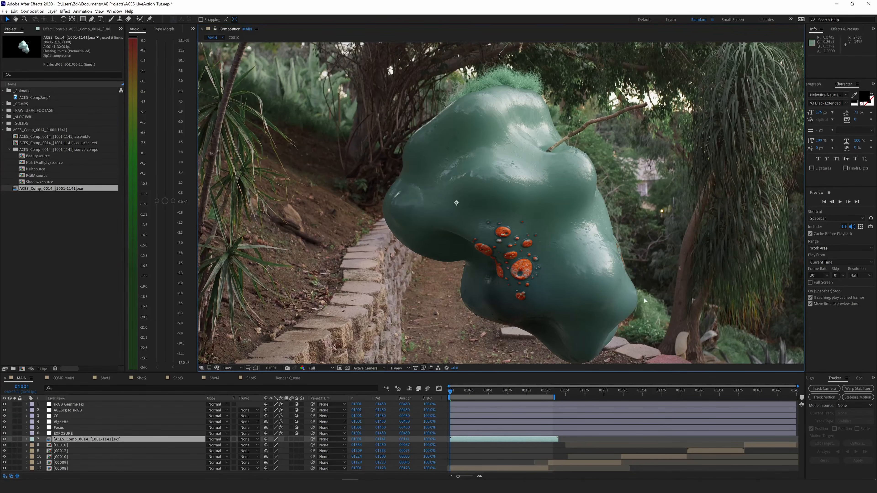
{"action": "right_click", "coordinate": [41, 189]}
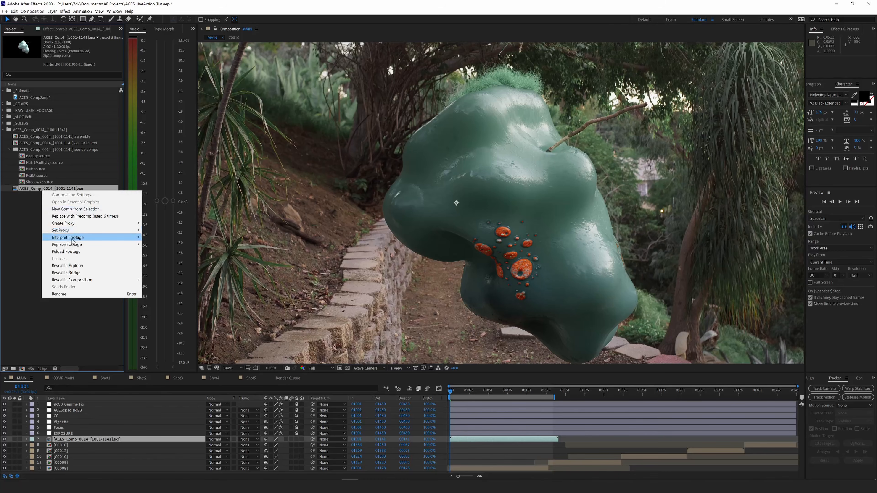
{"action": "left_click", "coordinate": [146, 237]}
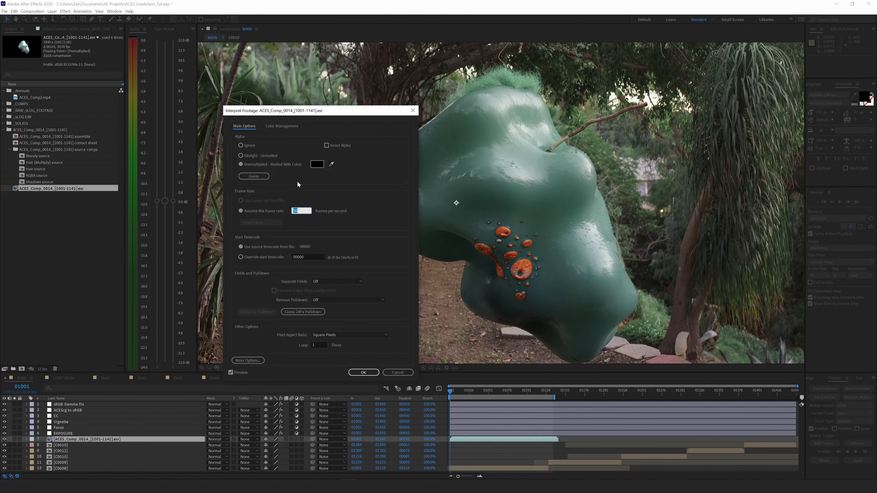
{"action": "left_click", "coordinate": [250, 155]}
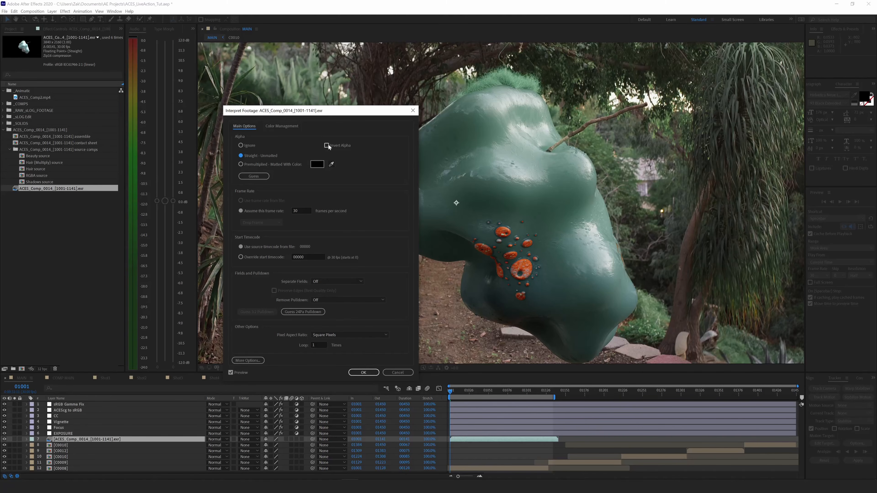
{"action": "left_click", "coordinate": [363, 372]}
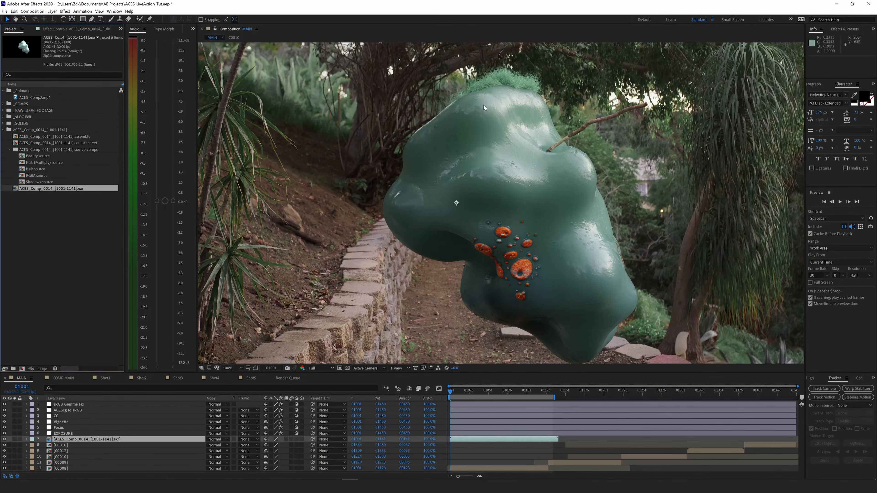
Inspect the creature's edges and hair at 100% magnification, and return the composition view to 50%
{"action": "left_click_drag", "start_coordinate": [483, 105], "coordinate": [432, 215]}
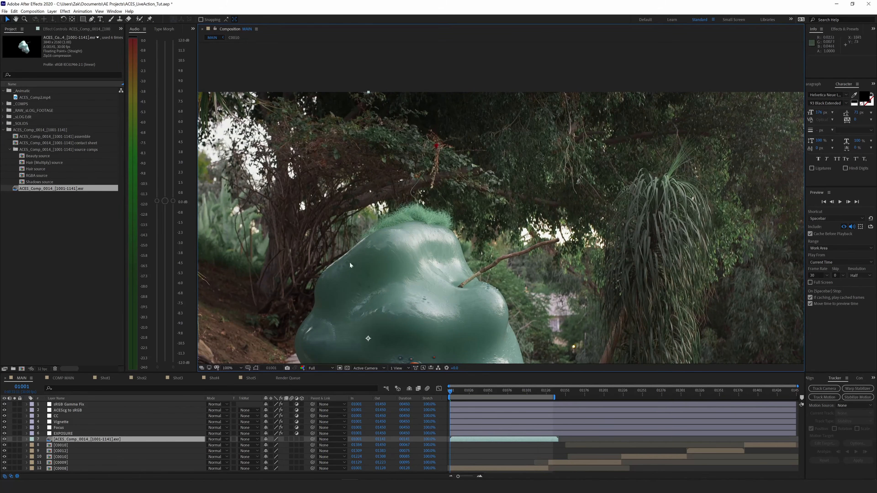
{"action": "left_click_drag", "start_coordinate": [403, 264], "coordinate": [435, 140]}
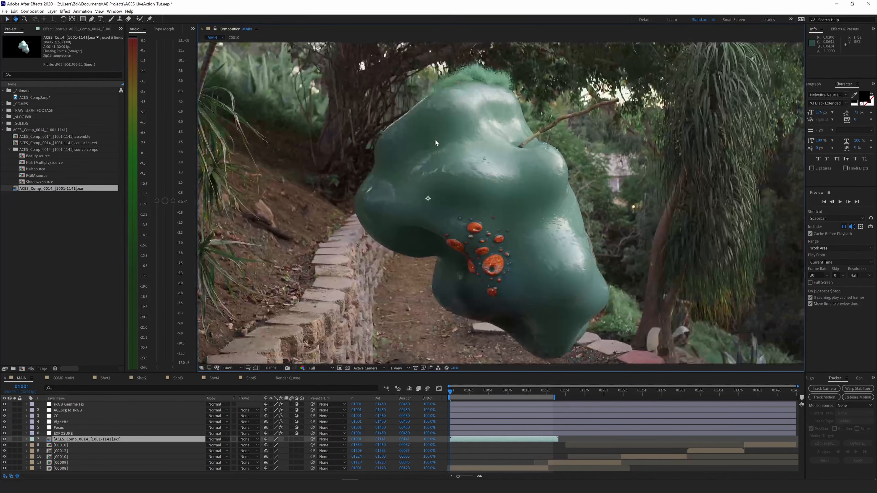
{"action": "left_click", "coordinate": [241, 367]}
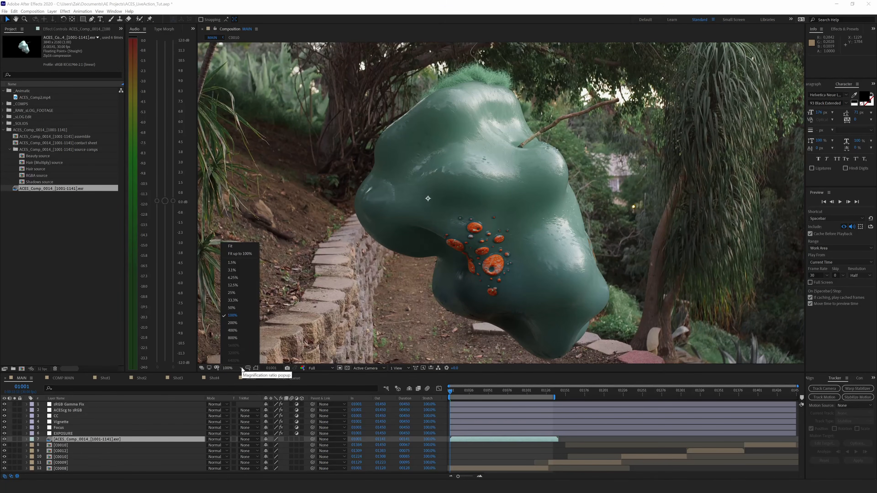
{"action": "left_click", "coordinate": [239, 307]}
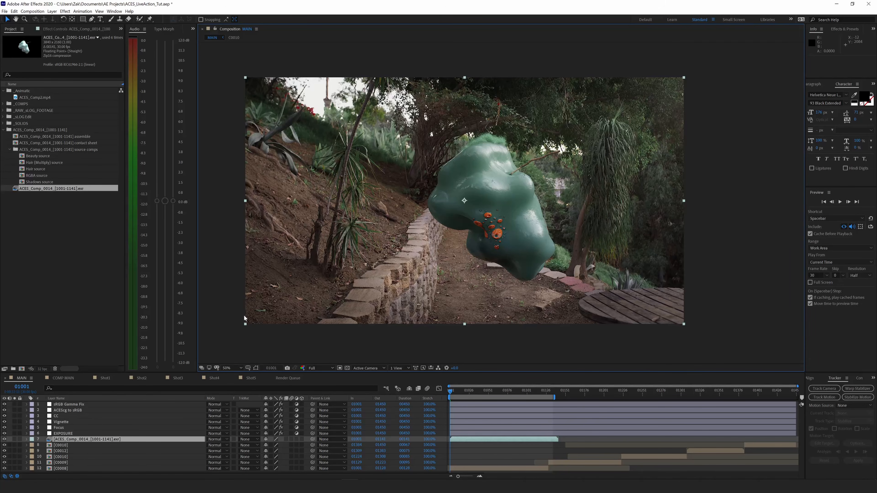
Add the Shadows source comp to MAIN directly below the ACES_Comp_0014 EXR layer
{"action": "left_click", "coordinate": [292, 349]}
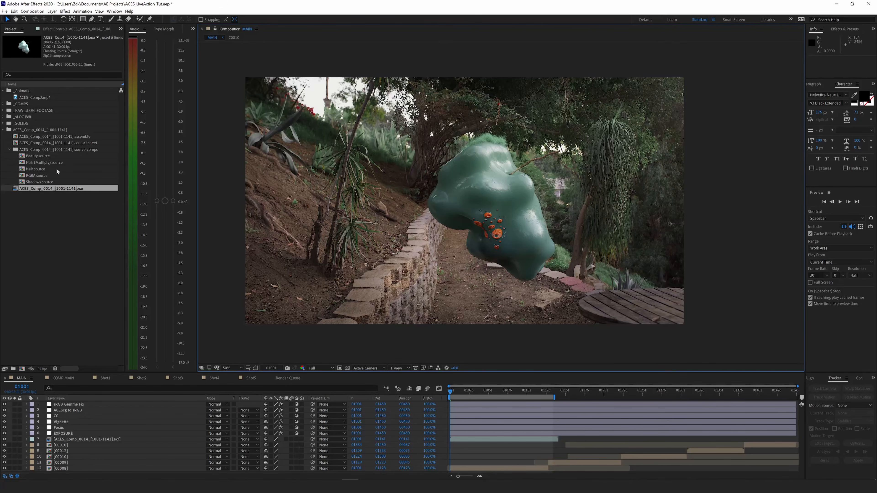
{"action": "left_click_drag", "start_coordinate": [40, 182], "coordinate": [73, 442]}
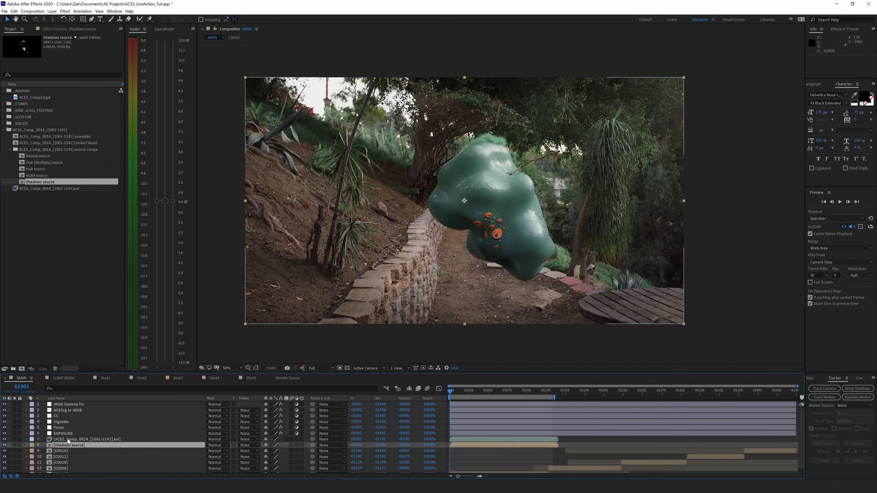
Open the Shadows source comp and show the EXtractoR settings of its EXR layer
{"action": "double_click", "coordinate": [72, 445]}
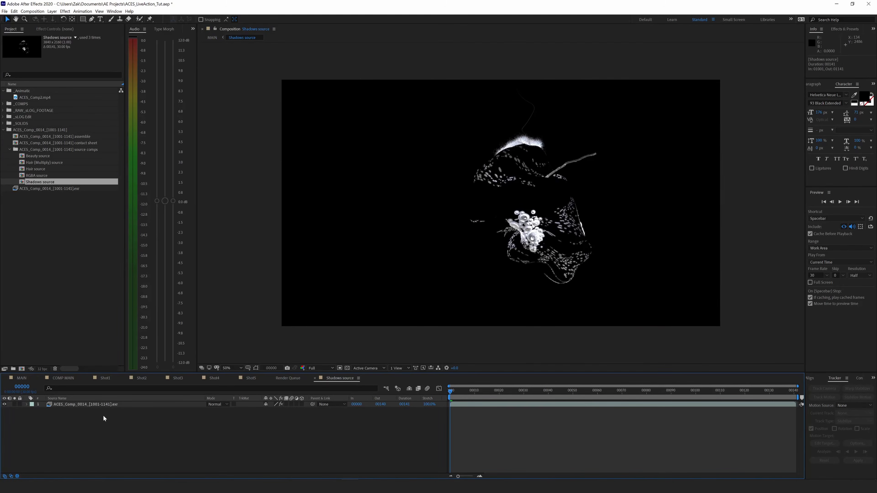
{"action": "left_click", "coordinate": [56, 29]}
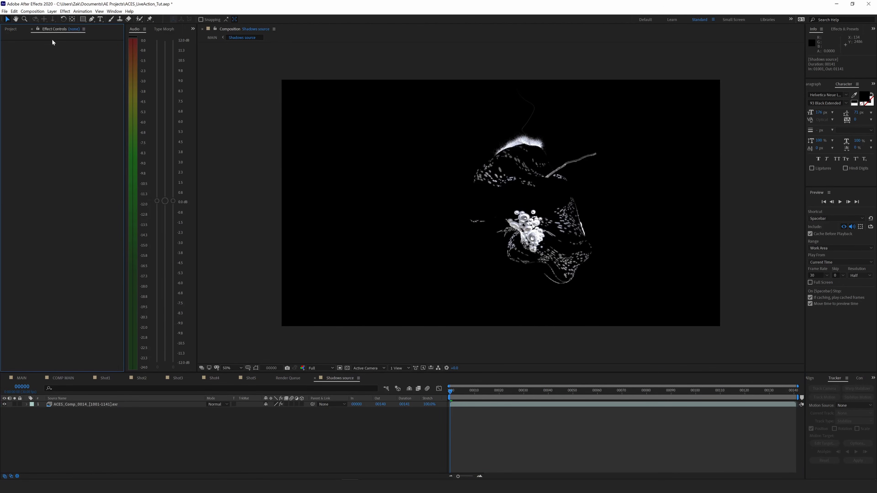
{"action": "left_click", "coordinate": [94, 405]}
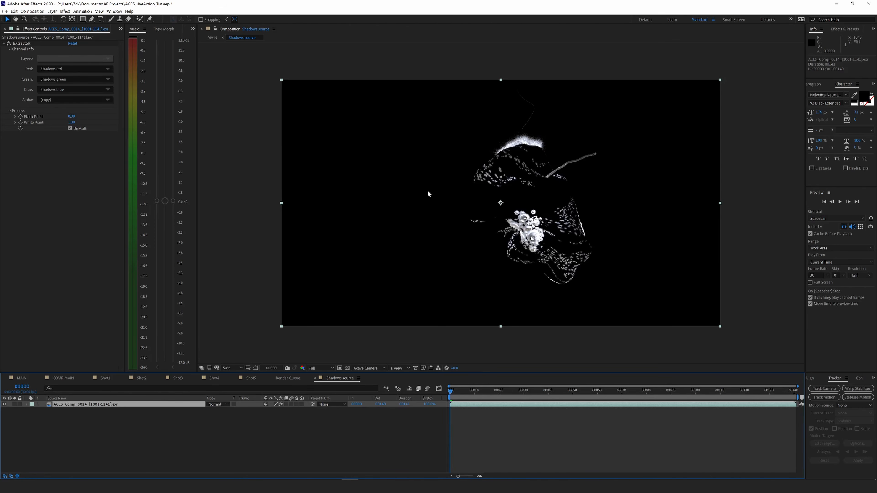
Try Shadows.green as the EXtractoR alpha channel, and return the alpha to (copy)
{"action": "left_click", "coordinate": [108, 100]}
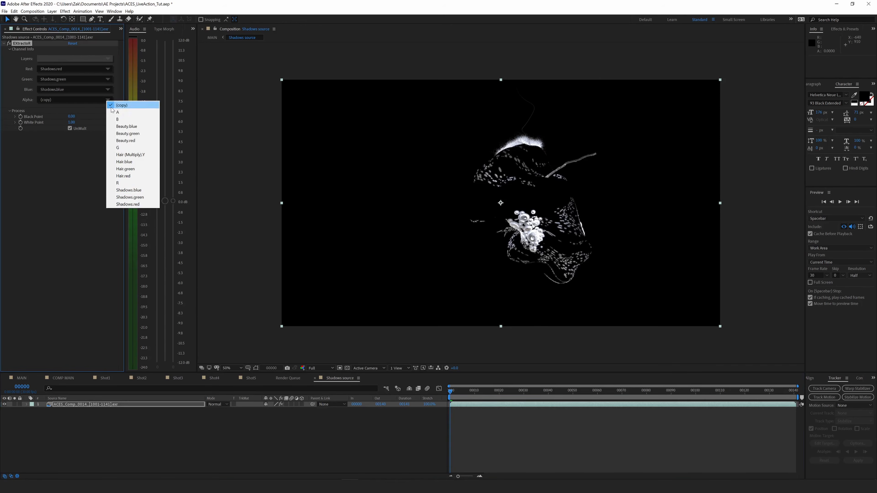
{"action": "left_click", "coordinate": [131, 205]}
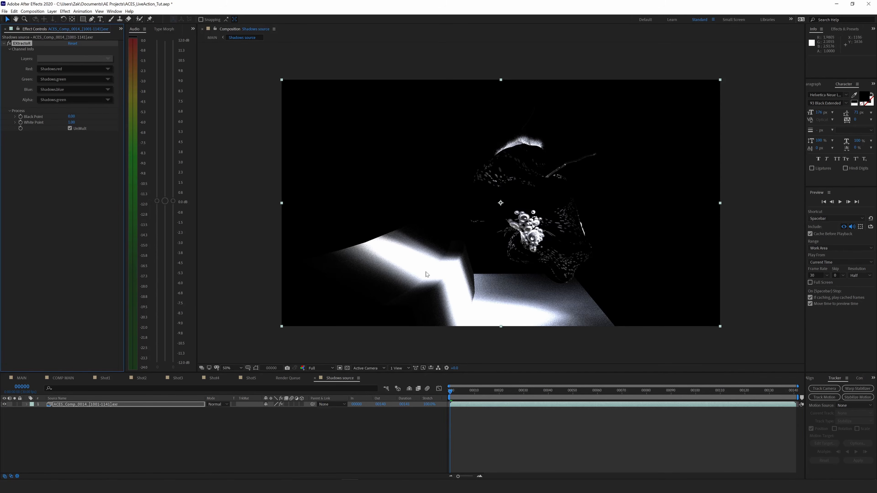
{"action": "left_click", "coordinate": [71, 99]}
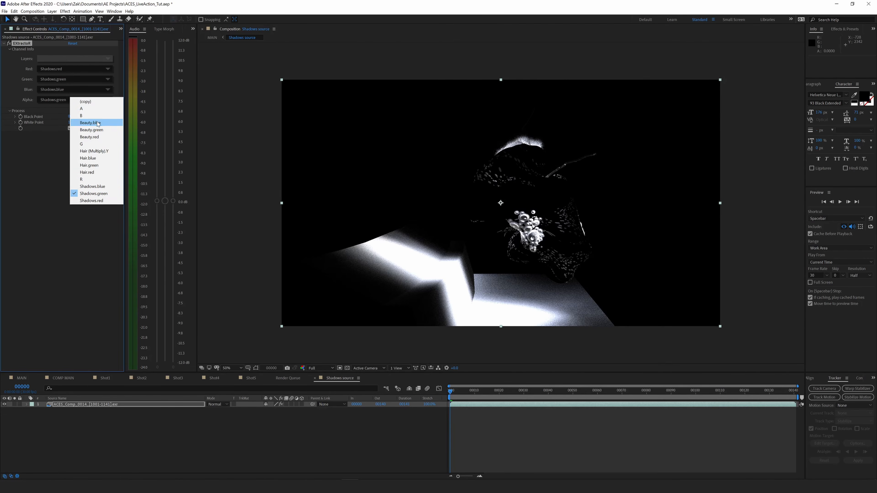
{"action": "left_click", "coordinate": [97, 104]}
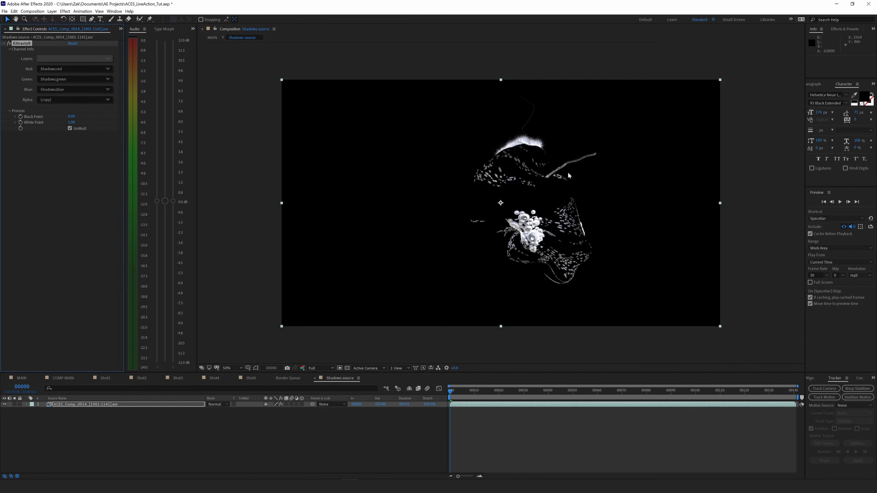
{"action": "left_click", "coordinate": [103, 100]}
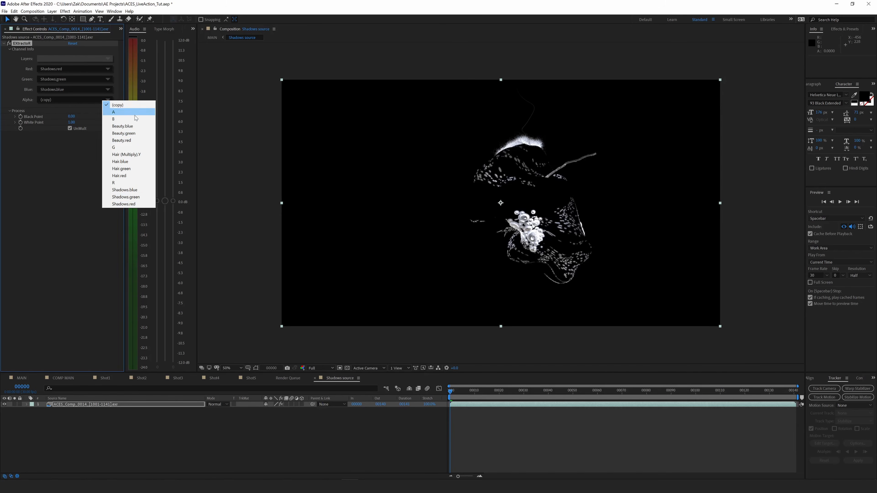
{"action": "left_click", "coordinate": [45, 203]}
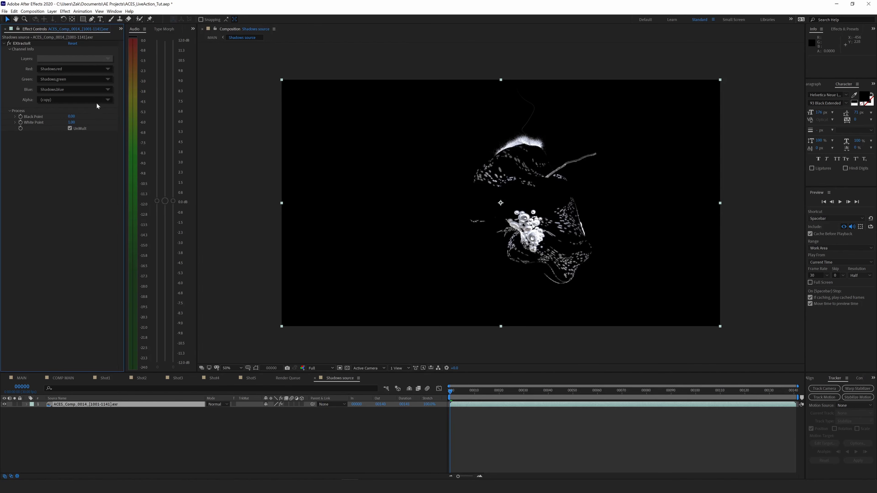
Set the EXtractoR alpha channel to Shadows.blue, trying Shadows.green first
{"action": "left_click", "coordinate": [107, 99]}
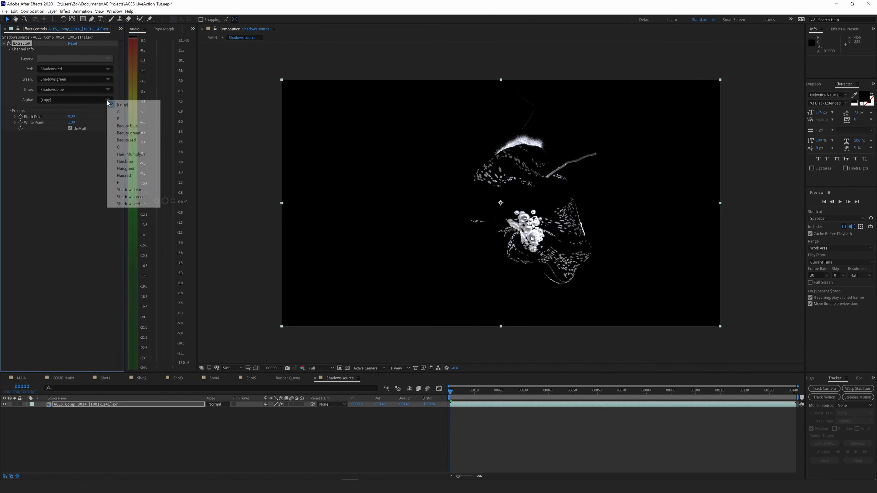
{"action": "left_click", "coordinate": [128, 198]}
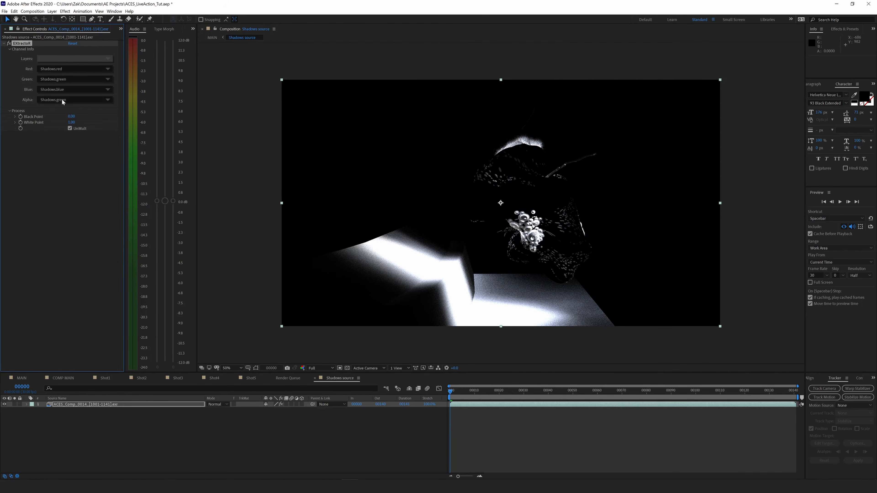
{"action": "left_click", "coordinate": [106, 103]}
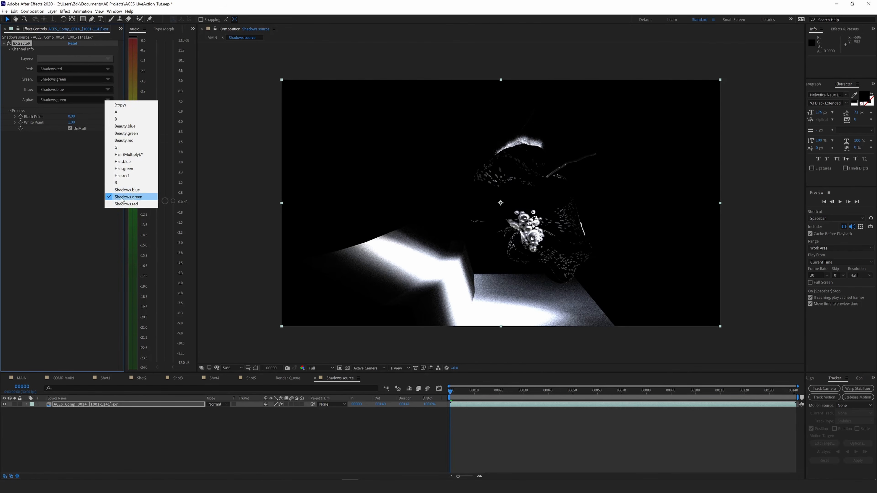
{"action": "left_click", "coordinate": [142, 192]}
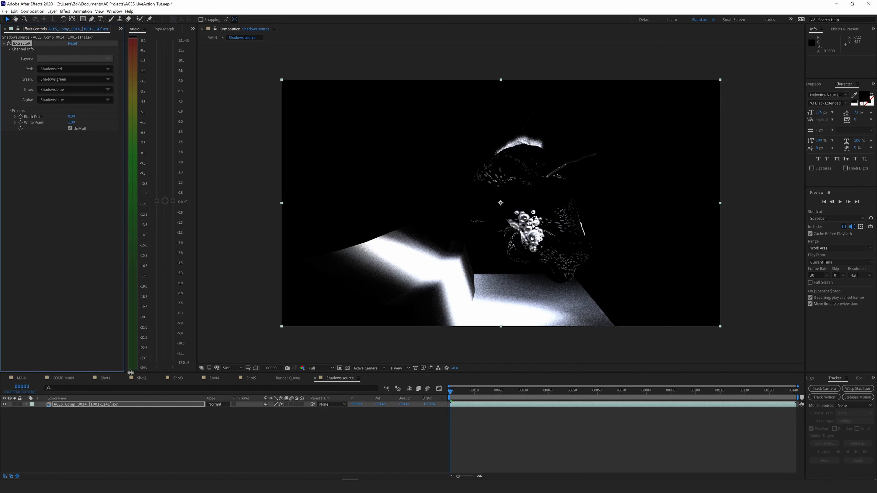
Add an adjustment layer named Shadows directly above the Shadows source layer in the MAIN comp
{"action": "left_click", "coordinate": [21, 378]}
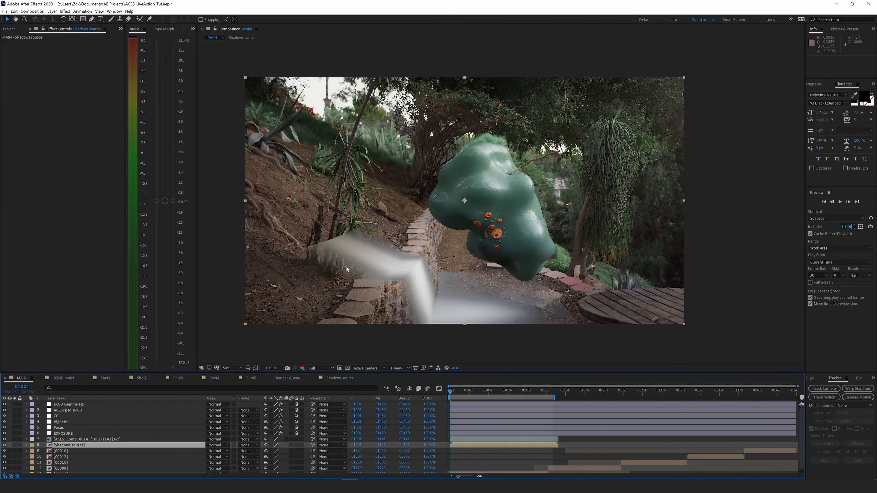
{"action": "left_click", "coordinate": [86, 442]}
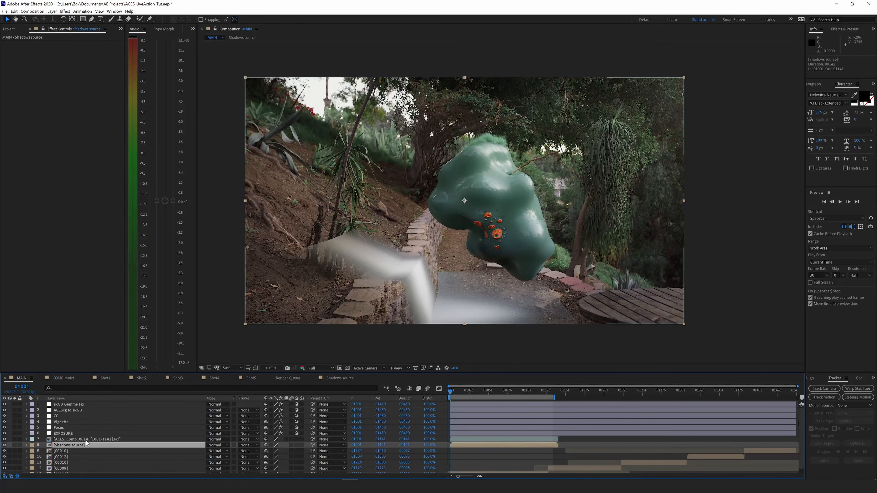
{"action": "key", "text": "ctrl+alt+y"}
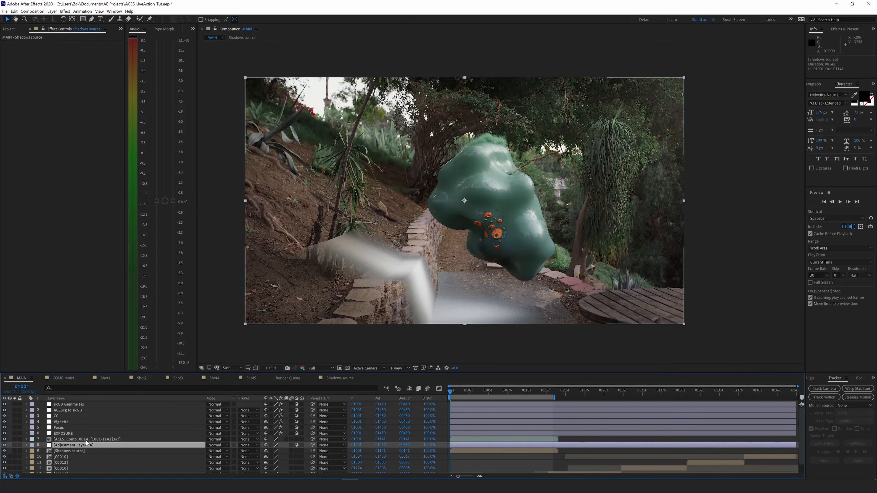
{"action": "key", "text": "Return"}
{"action": "type", "text": "Shadows"}
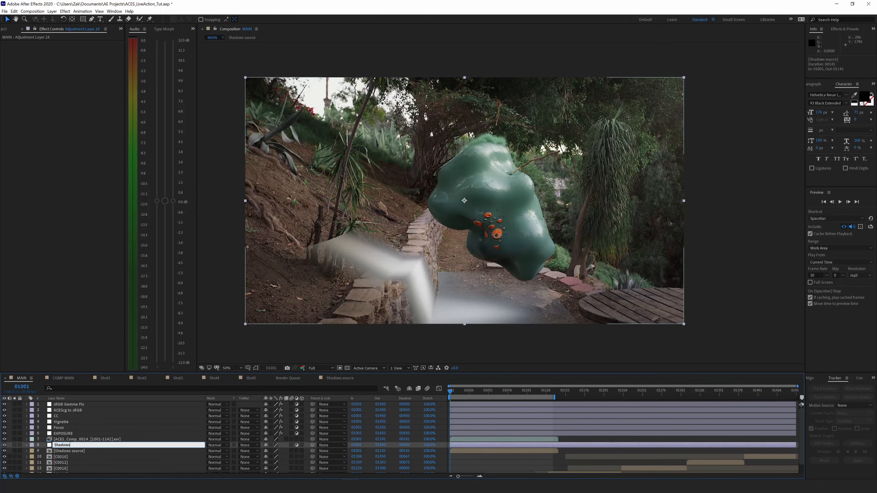
{"action": "key", "text": "Return"}
Apply the Exposure effect to the Shadows adjustment layer and lower its master exposure below zero
{"action": "key", "text": "ctrl+space"}
{"action": "type", "text": "ep"}
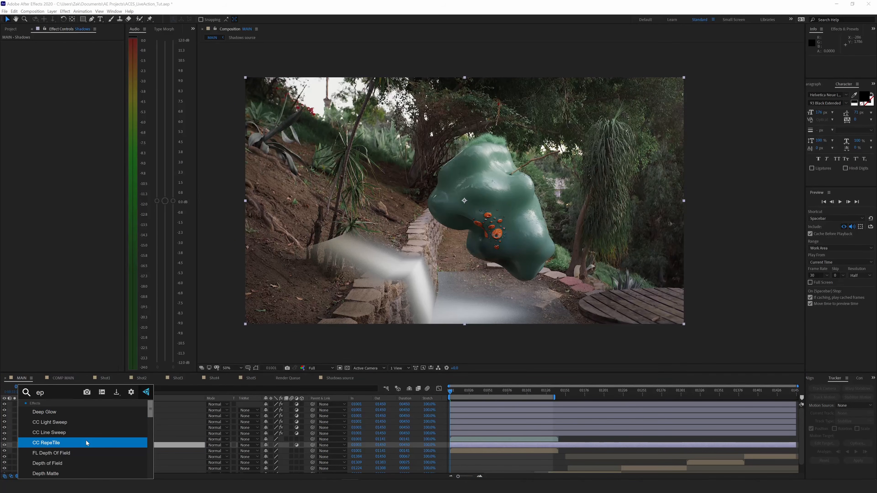
{"action": "key", "text": "BackSpace"}
{"action": "type", "text": "xpos"}
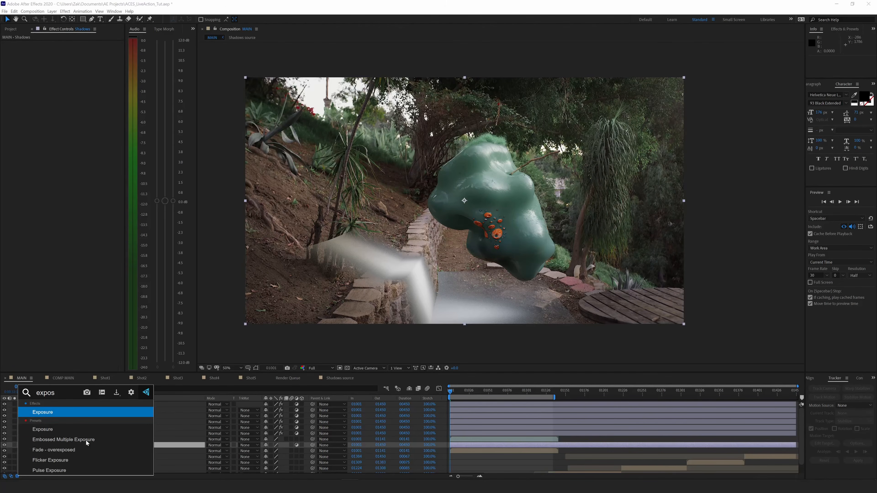
{"action": "key", "text": "Return"}
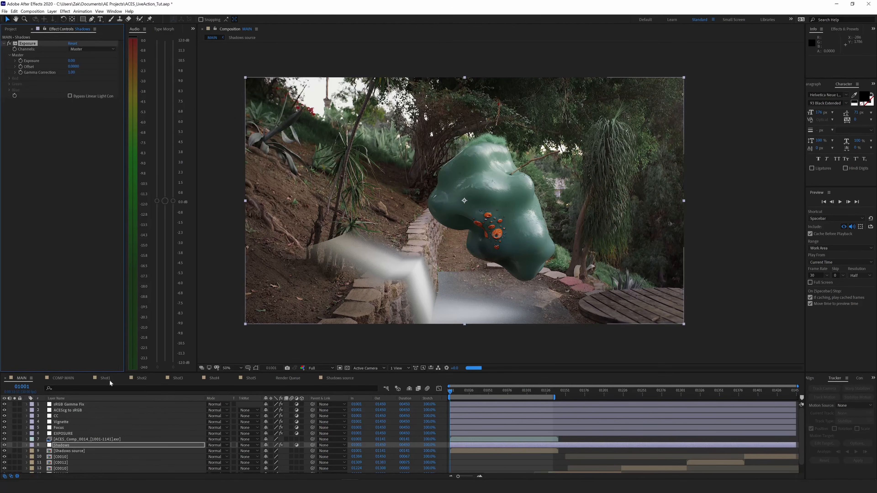
{"action": "left_click_drag", "start_coordinate": [73, 62], "coordinate": [52, 62]}
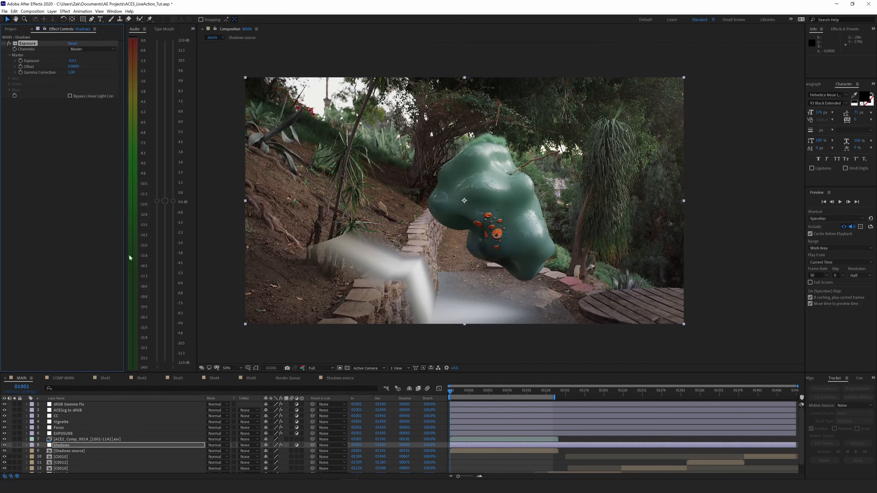
Place the Shadows adjustment layer directly below Shadows source and give it the Luma Matte "[Shadows source]"
{"action": "left_click", "coordinate": [64, 447]}
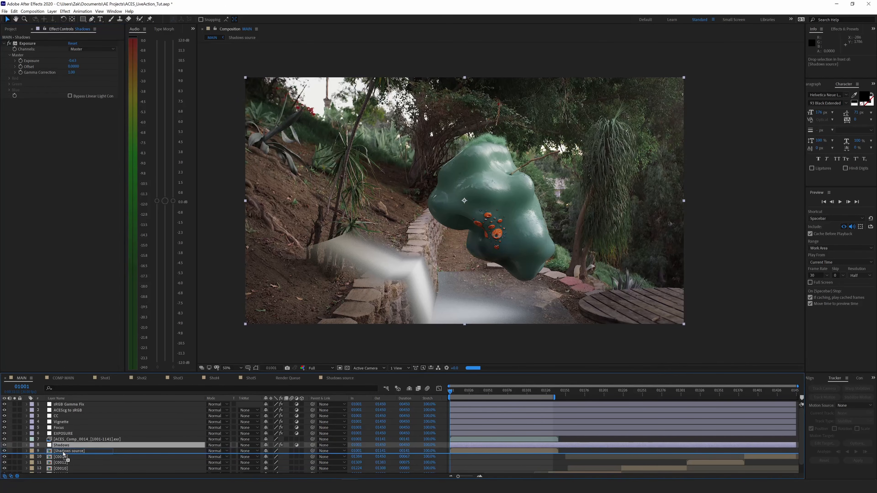
{"action": "left_click_drag", "start_coordinate": [72, 453], "coordinate": [70, 453]}
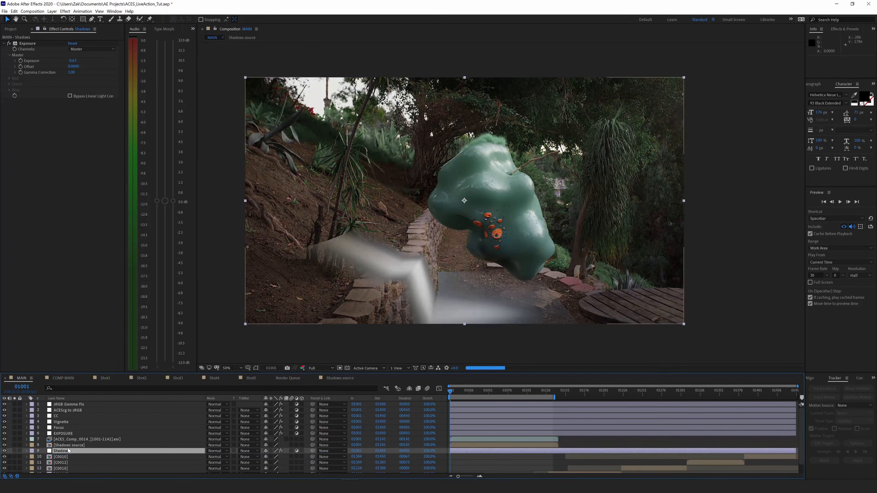
{"action": "left_click", "coordinate": [257, 451]}
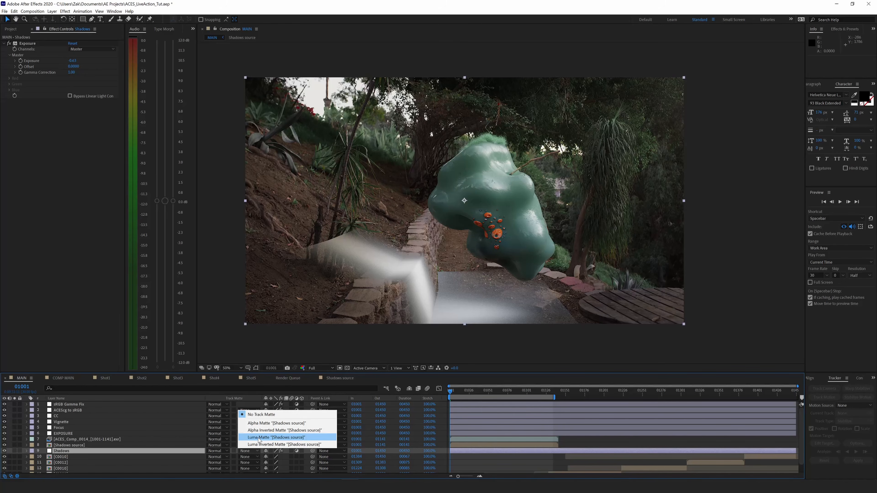
{"action": "left_click", "coordinate": [259, 437]}
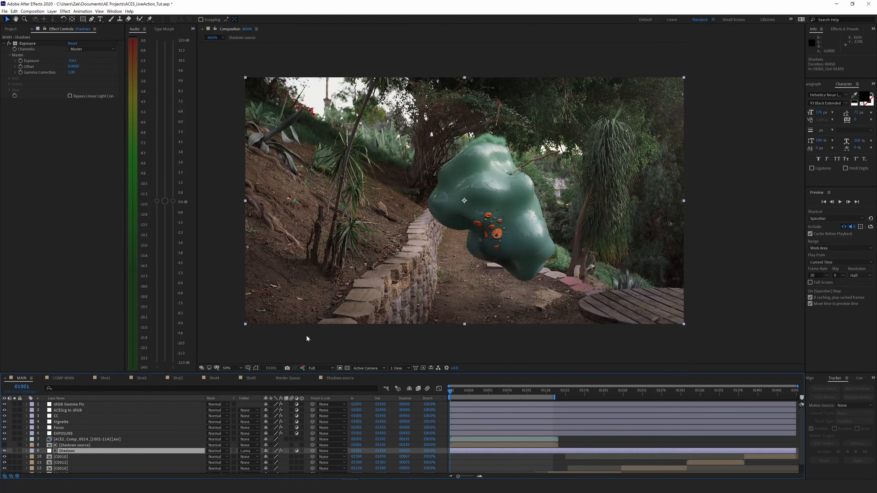
Compare the shot with and without the Shadows adjustment layer, and lower its master exposure to about -1
{"action": "left_click", "coordinate": [74, 445]}
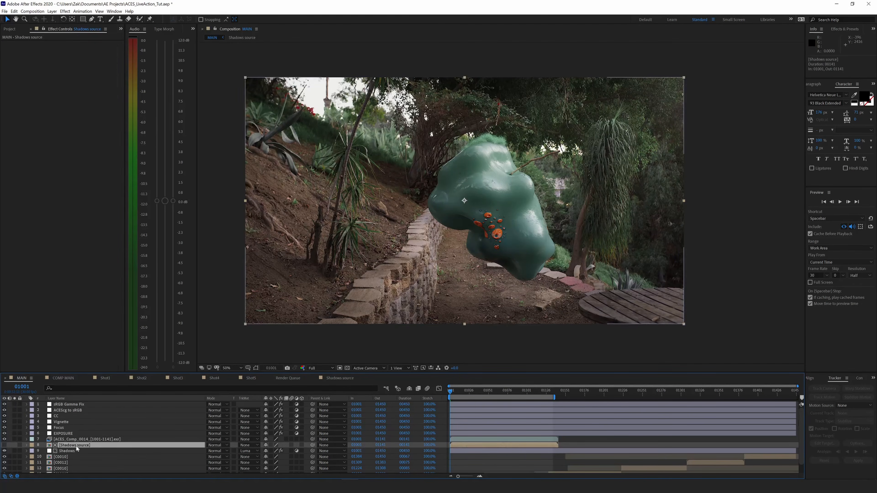
{"action": "left_click", "coordinate": [5, 451]}
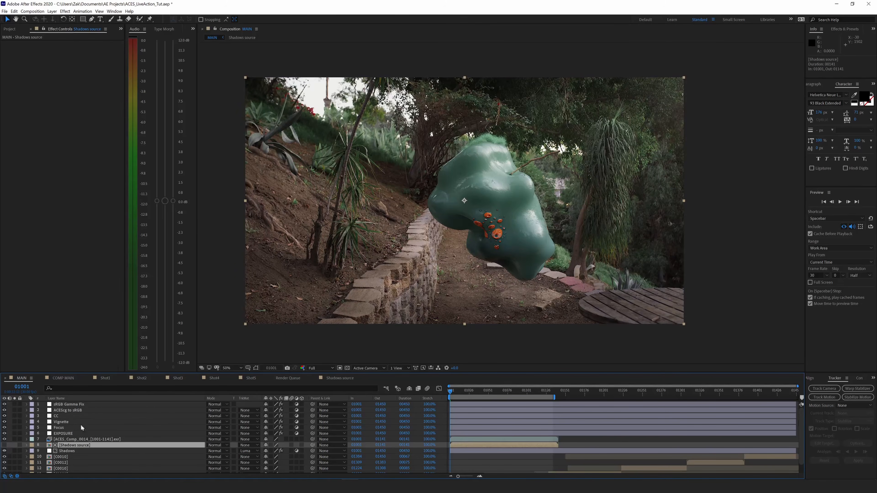
{"action": "left_click", "coordinate": [69, 450]}
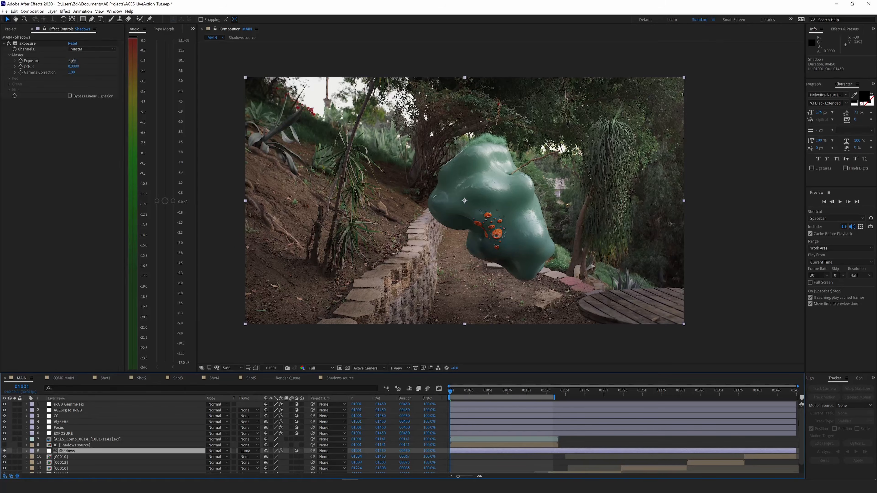
{"action": "left_click_drag", "start_coordinate": [72, 61], "coordinate": [61, 61]}
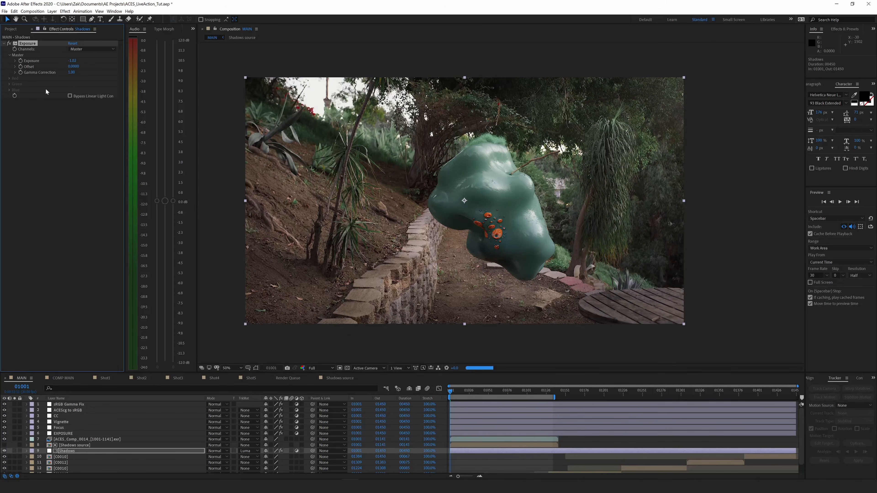
Add a black solid above the EXR layer in the Shadows source comp and hide it
{"action": "key", "text": "ctrl+Up"}
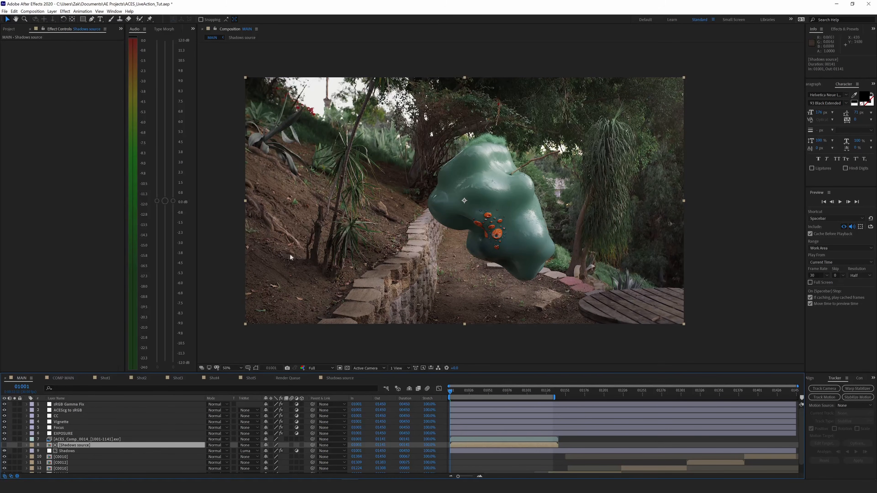
{"action": "left_click", "coordinate": [336, 378]}
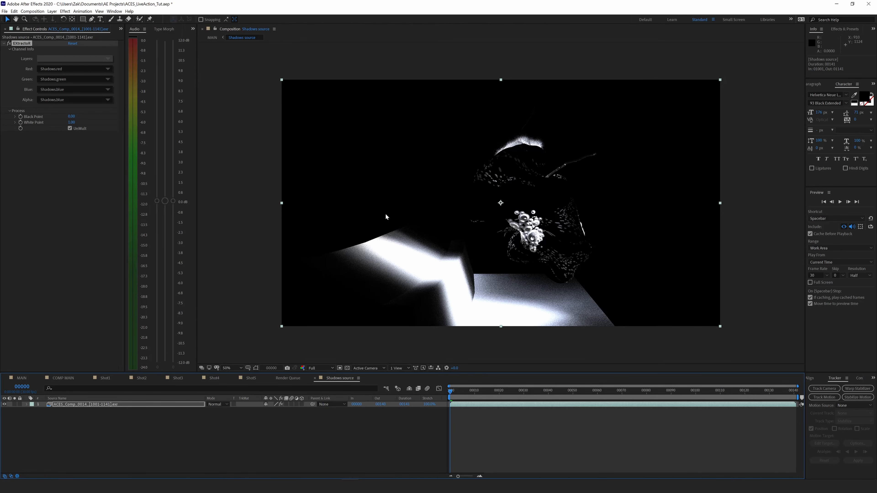
{"action": "left_click", "coordinate": [138, 430]}
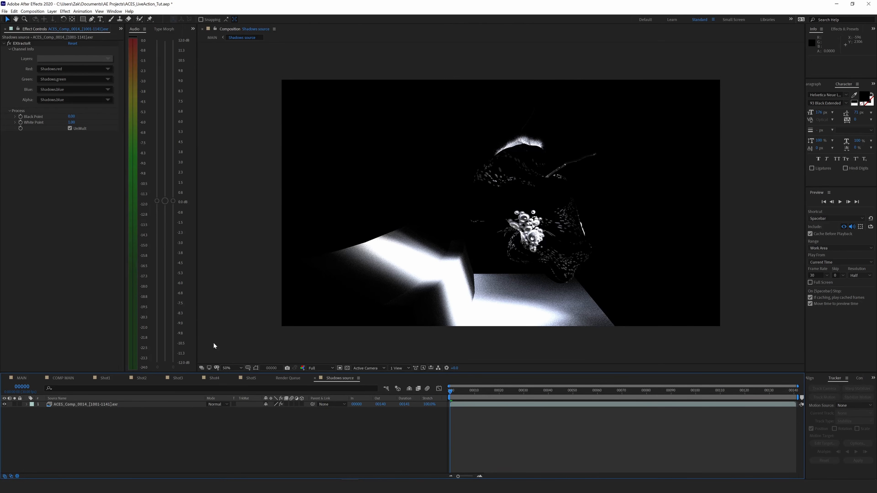
{"action": "key", "text": "ctrl+y"}
{"action": "left_click", "coordinate": [169, 153]}
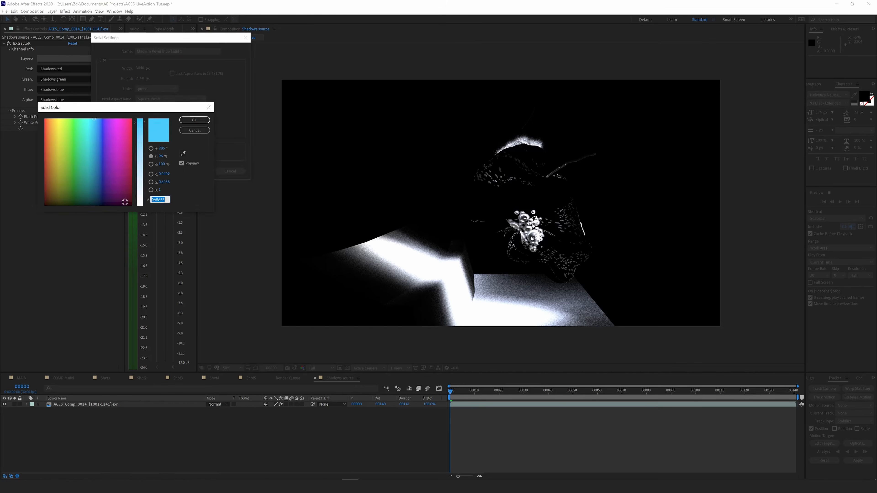
{"action": "left_click", "coordinate": [124, 203]}
{"action": "key", "text": "Return"}
{"action": "left_click", "coordinate": [196, 171]}
{"action": "left_click", "coordinate": [5, 405]}
Draw a five-point Pen mask on the black solid around the comp's left side, cutting across the hillside shadow
{"action": "left_click", "coordinate": [92, 20]}
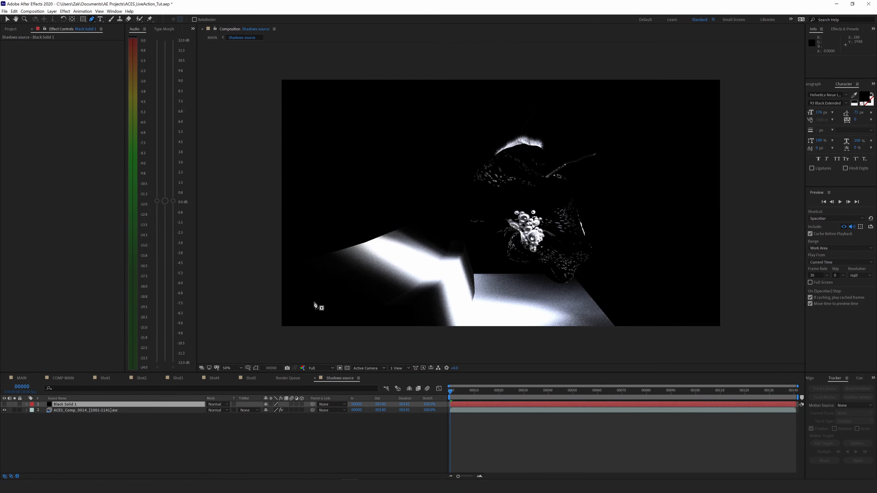
{"action": "left_click", "coordinate": [313, 304]}
{"action": "left_click", "coordinate": [439, 219]}
{"action": "left_click", "coordinate": [420, 69]}
{"action": "left_click", "coordinate": [258, 63]}
{"action": "left_click", "coordinate": [249, 312]}
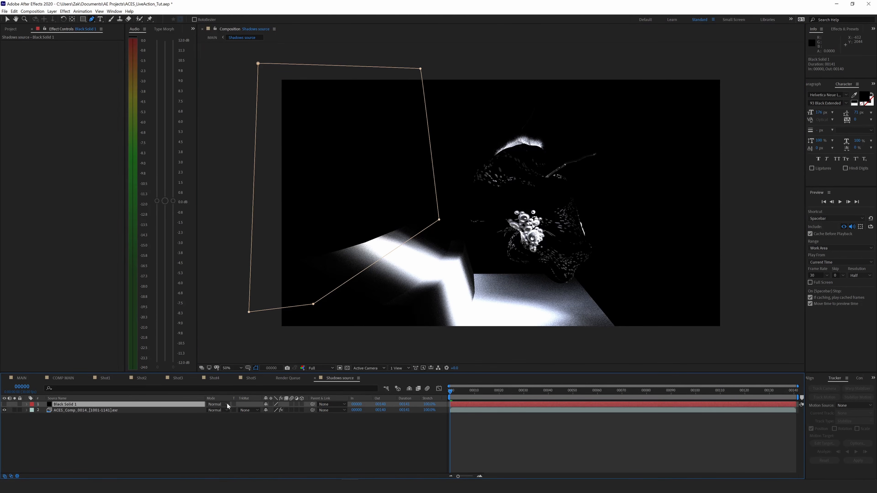
Show the black solid again and feather its mask to soften the edge across the hillside shadow
{"action": "left_click", "coordinate": [5, 405]}
{"action": "key", "text": "f"}
{"action": "mouse_move", "coordinate": [275, 416]}
{"action": "left_mouse_down"}
{"action": "mouse_move", "coordinate": [304, 416]}
{"action": "mouse_move", "coordinate": [264, 416]}
{"action": "left_mouse_up"}
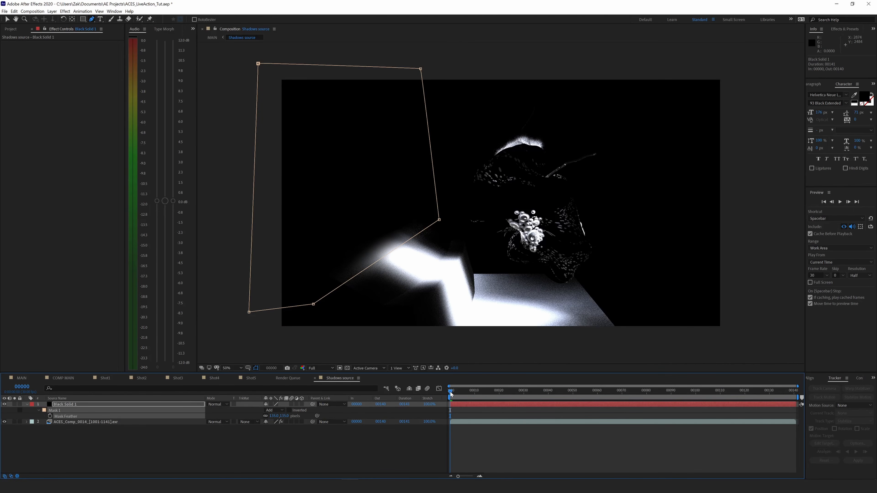
Keyframe the black solid's mask path over the shot so the mask follows the moving hillside shadow
{"action": "key", "text": "m"}
{"action": "left_click", "coordinate": [50, 416]}
{"action": "left_click", "coordinate": [487, 391]}
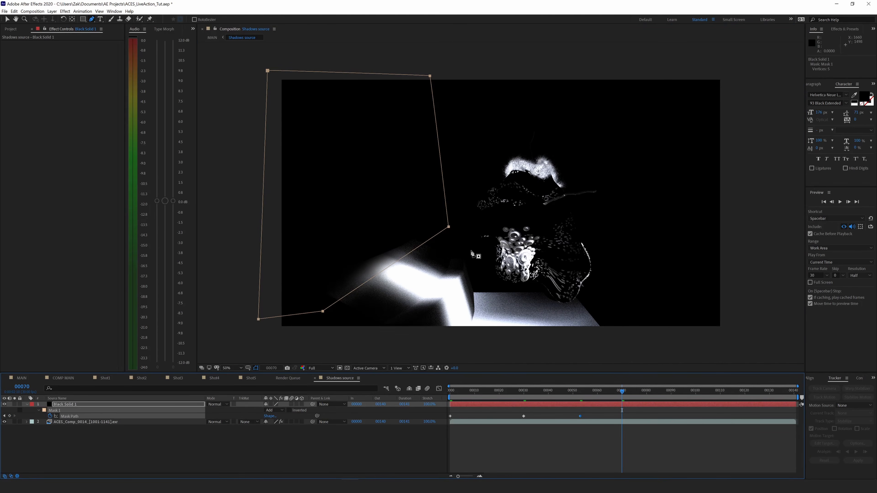
Add a Curves effect to the Shadows adjustment layer in MAIN and adjust its red channel curve
{"action": "left_click", "coordinate": [21, 378]}
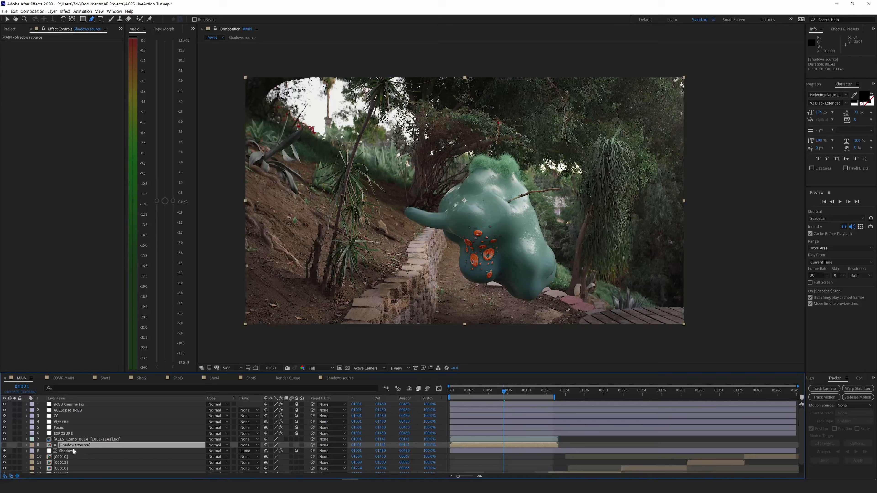
{"action": "left_click", "coordinate": [67, 451]}
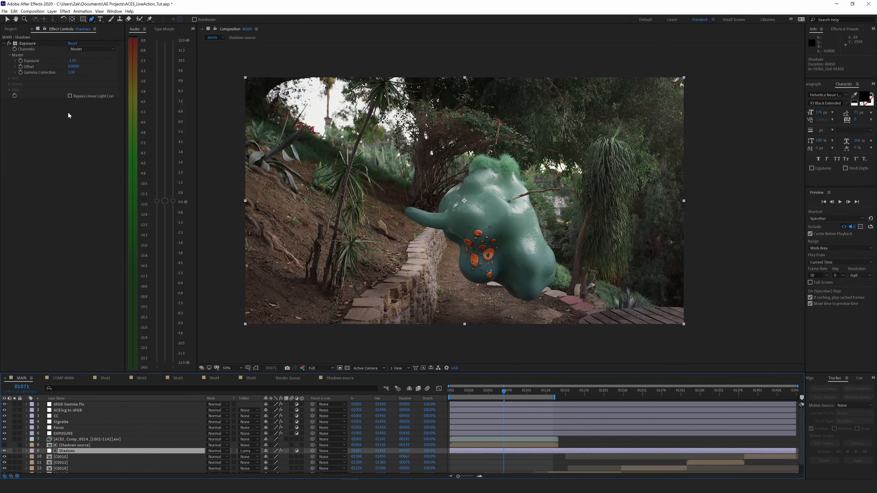
{"action": "key", "text": "ctrl+y"}
{"action": "key", "text": "Escape"}
{"action": "key", "text": "ctrl+alt+shift+e"}
{"action": "left_click", "coordinate": [82, 107]}
{"action": "left_click", "coordinate": [91, 119]}
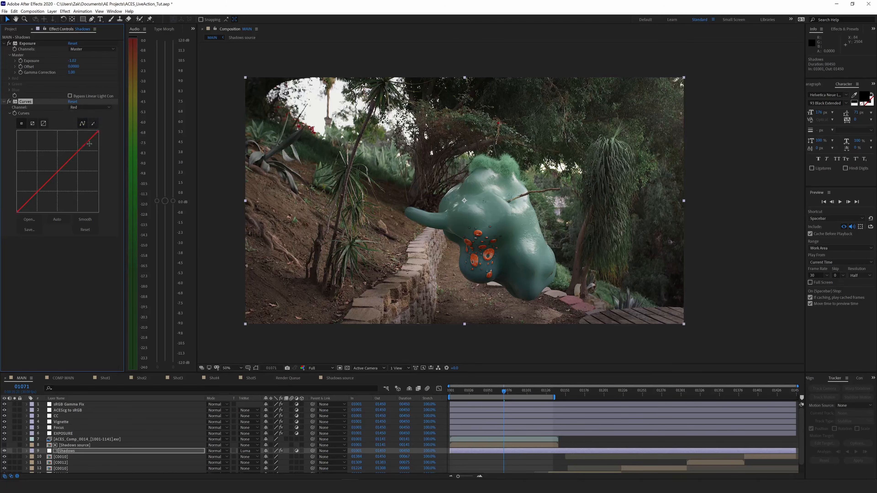
{"action": "left_click_drag", "start_coordinate": [82, 147], "coordinate": [101, 142]}
Apply the Exposure effect to the creature EXR layer and lower its master exposure to about -0.15
{"action": "left_click", "coordinate": [121, 433]}
{"action": "left_click", "coordinate": [69, 439]}
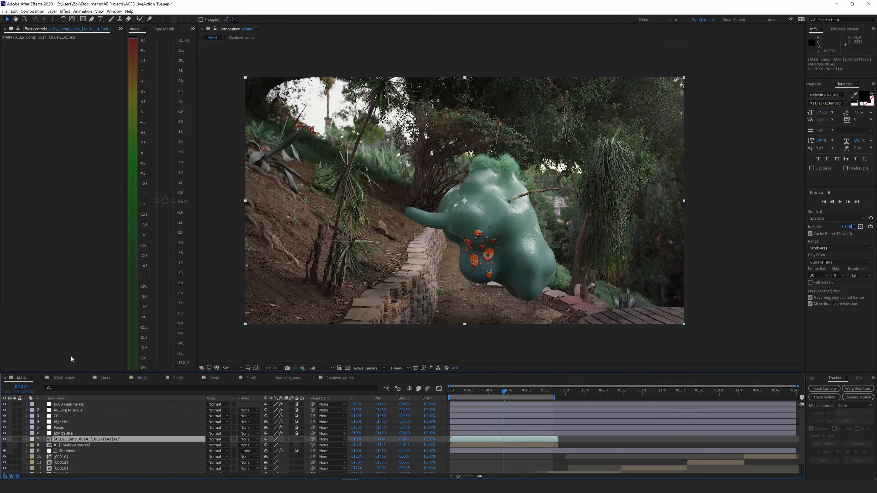
{"action": "key", "text": "ctrl+space"}
{"action": "type", "text": "expo"}
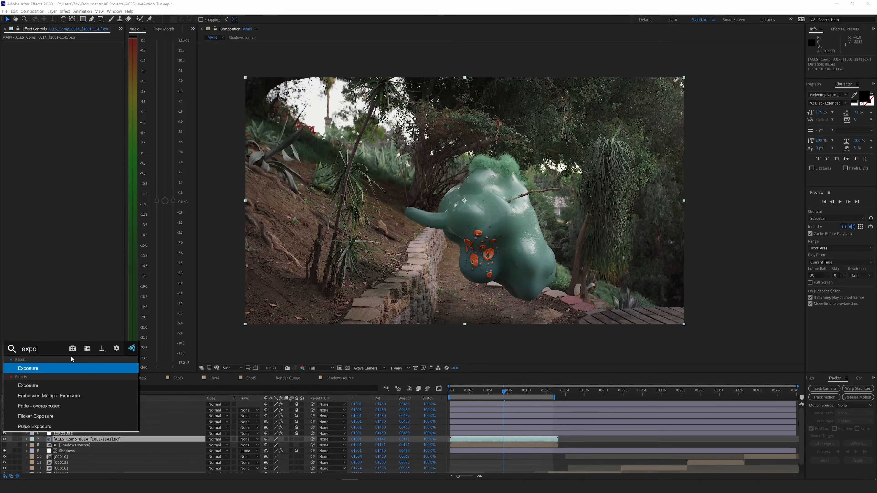
{"action": "key", "text": "Return"}
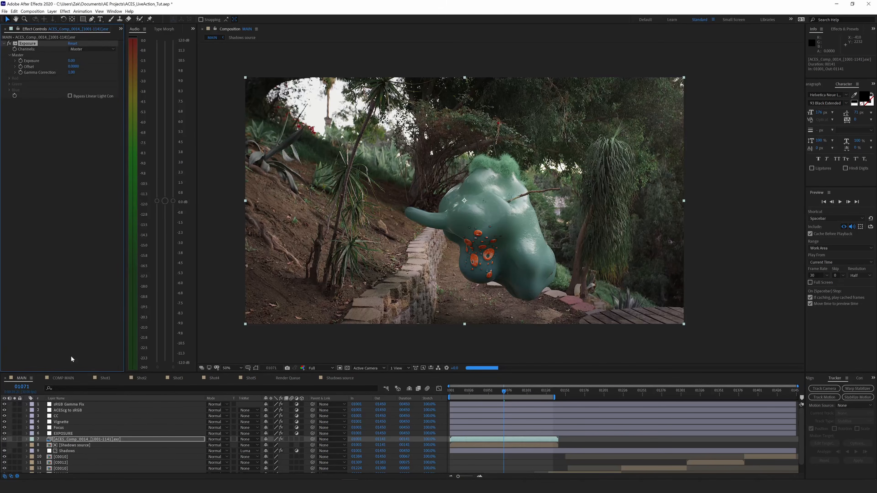
{"action": "left_click_drag", "start_coordinate": [72, 61], "coordinate": [69, 61]}
{"action": "left_click_drag", "start_coordinate": [72, 60], "coordinate": [68, 61]}
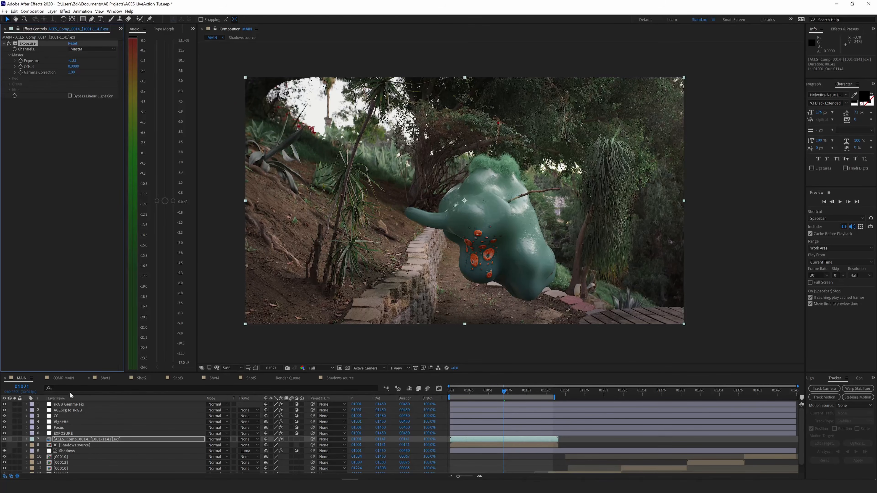
Apply the RSMB motion blur effect to the creature EXR layer and preview the shot
{"action": "left_click", "coordinate": [77, 442]}
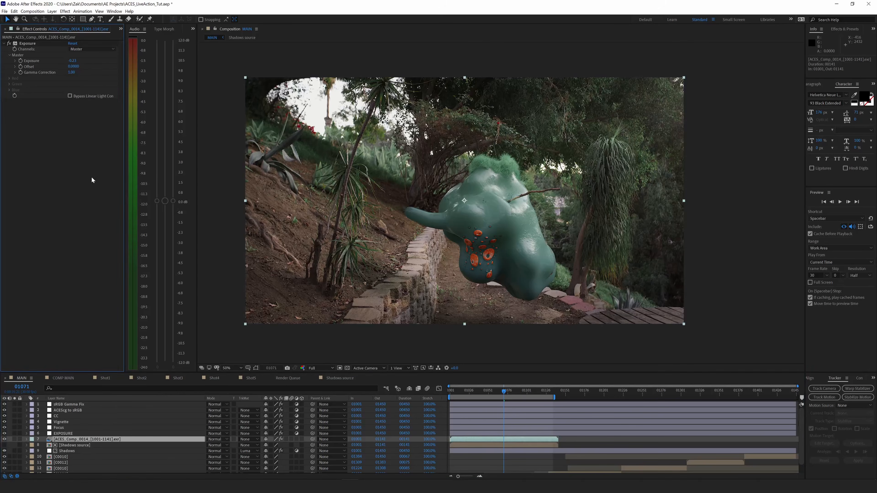
{"action": "key", "text": "ctrl+space"}
{"action": "type", "text": "rsmb"}
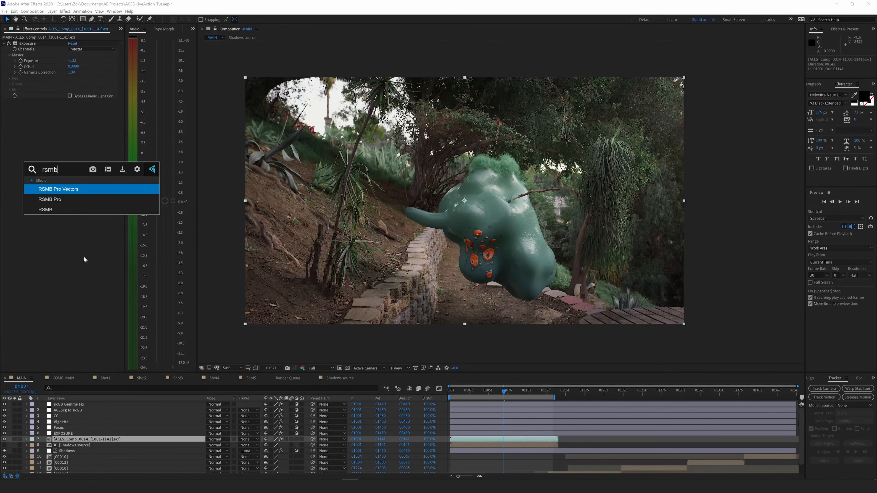
{"action": "left_click", "coordinate": [43, 209]}
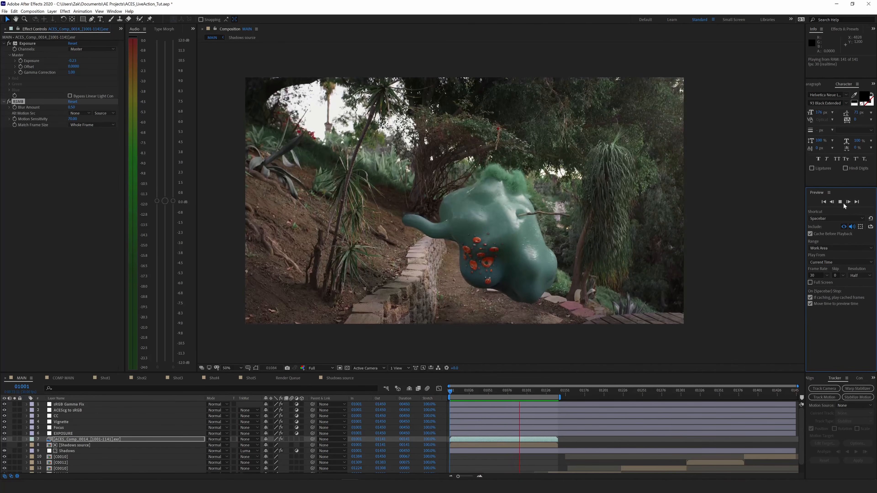
{"action": "left_click", "coordinate": [841, 202]}
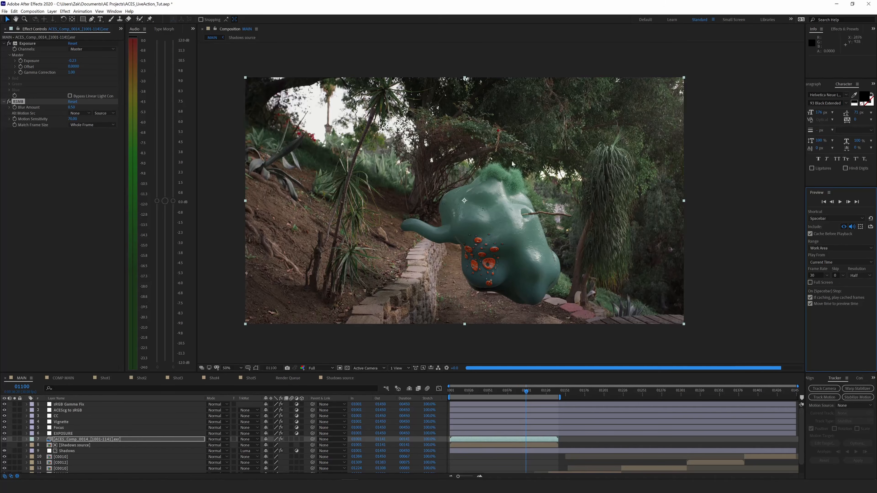
Apply Hue/Saturation to the creature EXR layer and set its channel control to Reds
{"action": "left_click", "coordinate": [88, 439]}
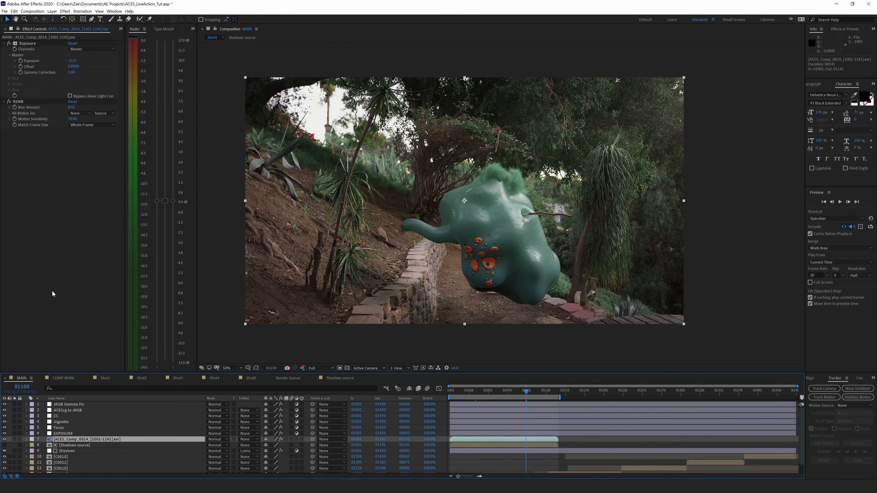
{"action": "key", "text": "ctrl+space"}
{"action": "type", "text": "hue"}
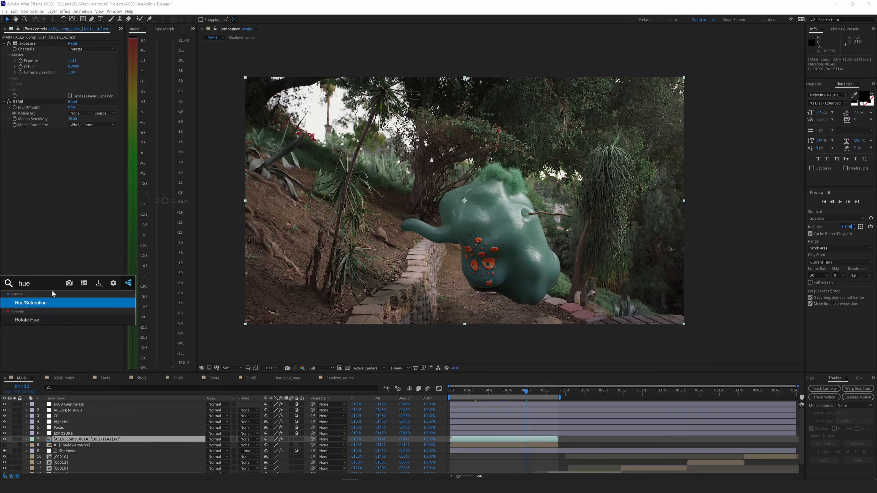
{"action": "key", "text": "Return"}
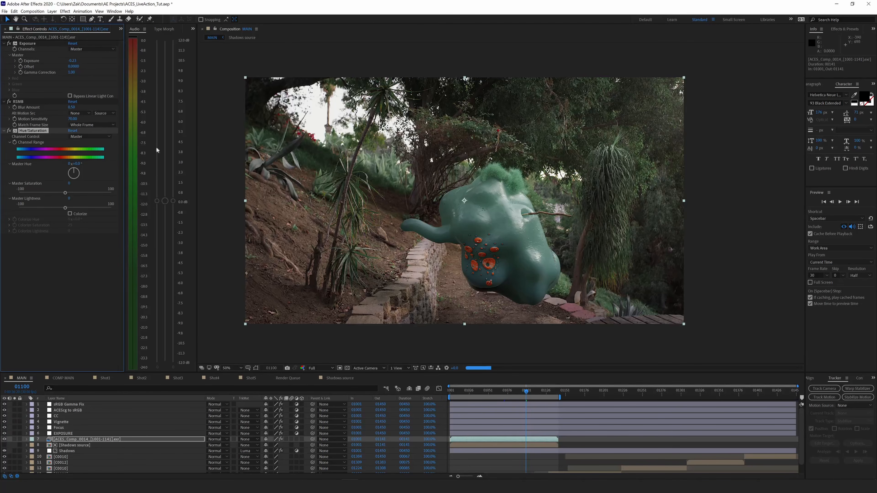
{"action": "left_click", "coordinate": [91, 136]}
{"action": "left_click", "coordinate": [94, 153]}
Lower the creature's red saturation to about -36, raise the red lightness slightly, and preview the shot
{"action": "left_click_drag", "start_coordinate": [71, 154], "coordinate": [57, 156]}
{"action": "left_click_drag", "start_coordinate": [97, 196], "coordinate": [94, 196]}
{"action": "left_click", "coordinate": [33, 193]}
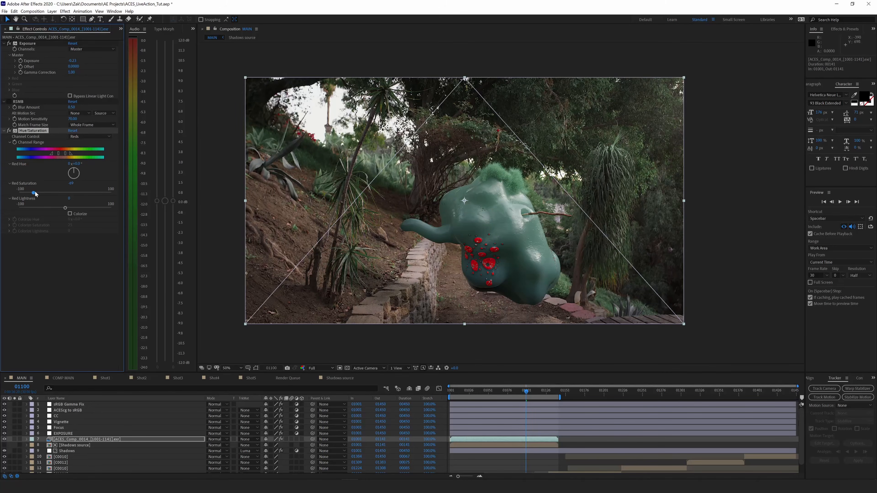
{"action": "left_click_drag", "start_coordinate": [34, 192], "coordinate": [35, 193]}
{"action": "left_click", "coordinate": [41, 193]}
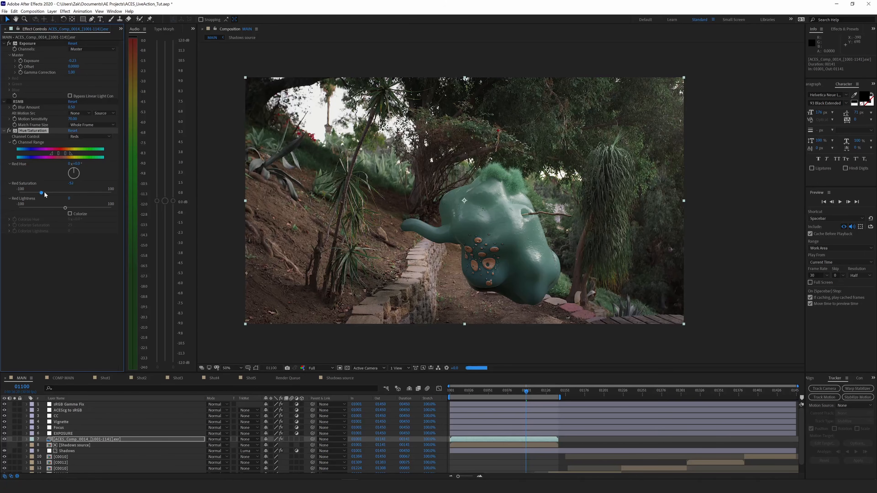
{"action": "left_click", "coordinate": [67, 208]}
{"action": "left_click", "coordinate": [48, 192]}
{"action": "left_click", "coordinate": [841, 202]}
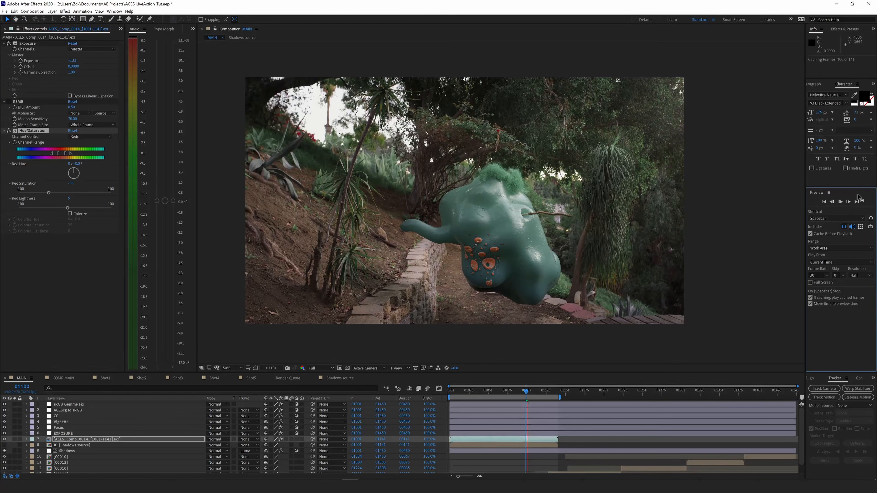
Examine the CC layer's Lumetri Color basic corrections, RGB curve and hue saturation curves
{"action": "left_click", "coordinate": [60, 416]}
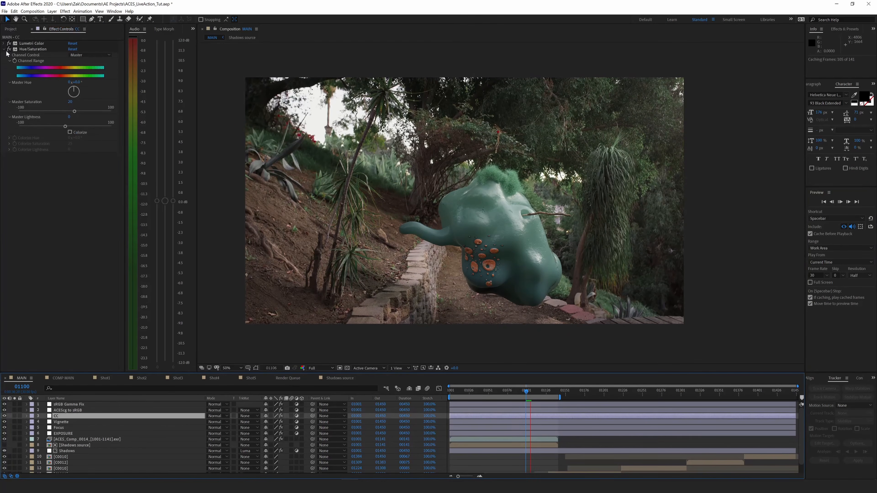
{"action": "left_click", "coordinate": [9, 49]}
{"action": "left_click", "coordinate": [3, 43]}
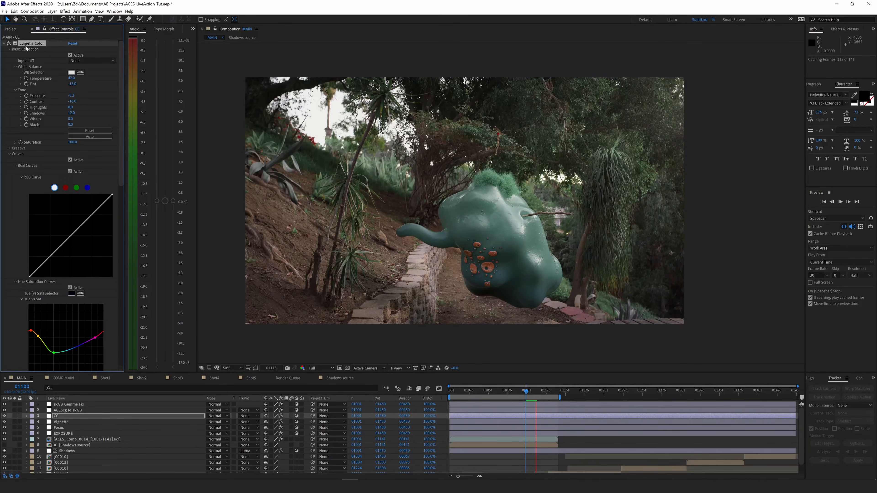
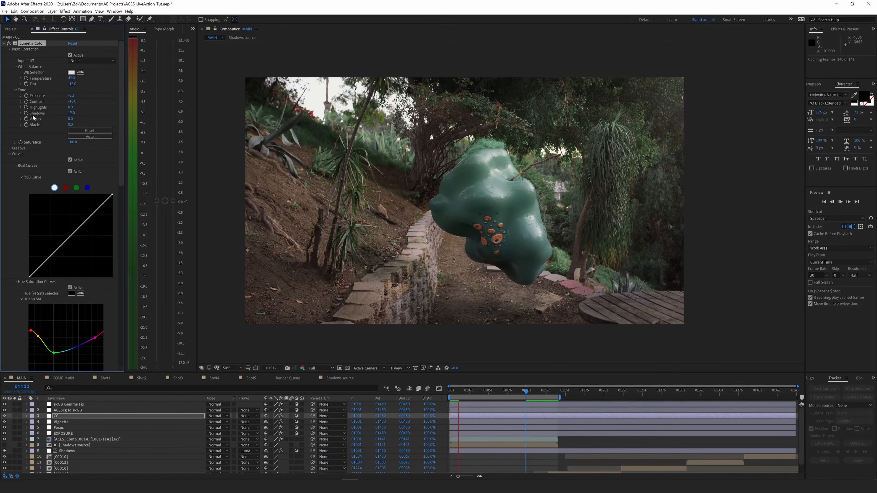
{"action": "left_click_drag", "start_coordinate": [121, 171], "coordinate": [136, 240]}
{"action": "scroll", "coordinate": [113, 216], "scroll_direction": "up", "scroll_amount": 5}
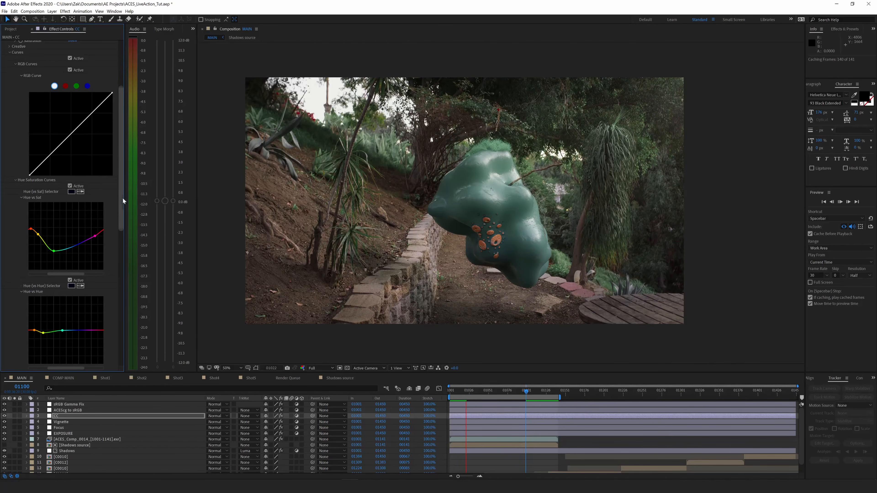
{"action": "left_click_drag", "start_coordinate": [121, 198], "coordinate": [109, 129]}
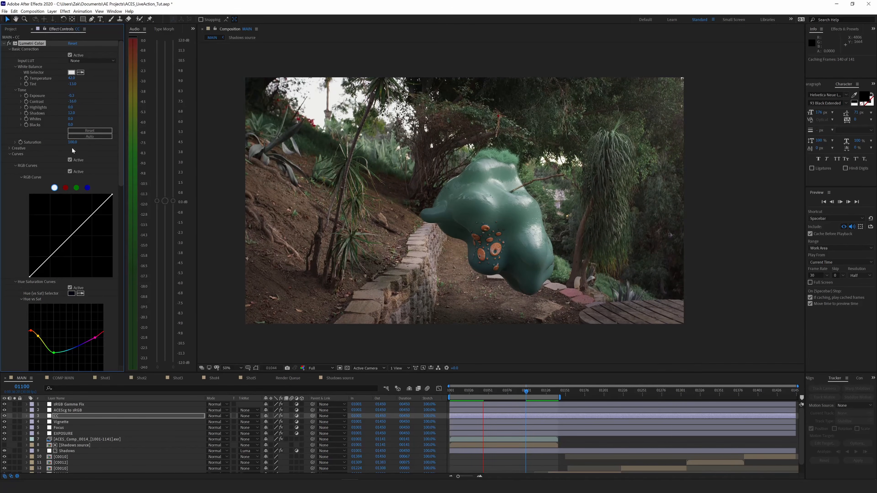
{"action": "left_click", "coordinate": [10, 153]}
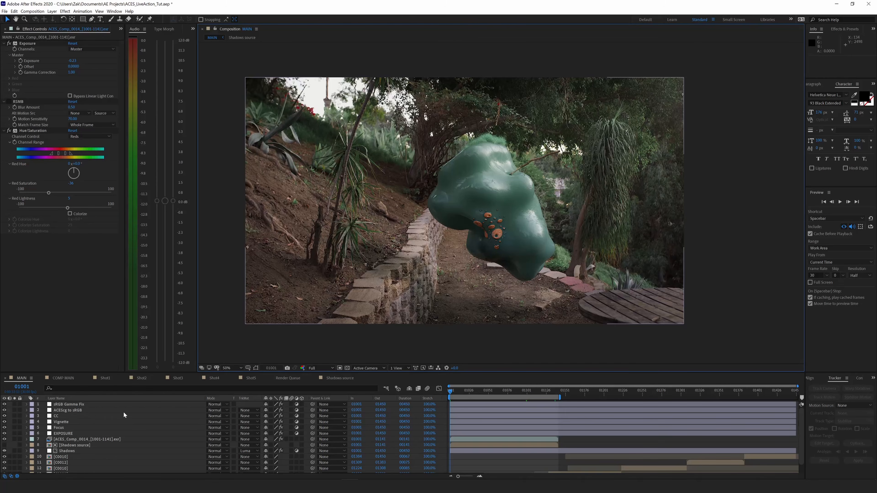
Try ACEScg ACES Working Space AMPAS S-2014-004 as the project's working space, then reselect sRGB IEC61966-2.1 and cancel the project settings
{"action": "left_click", "coordinate": [14, 11]}
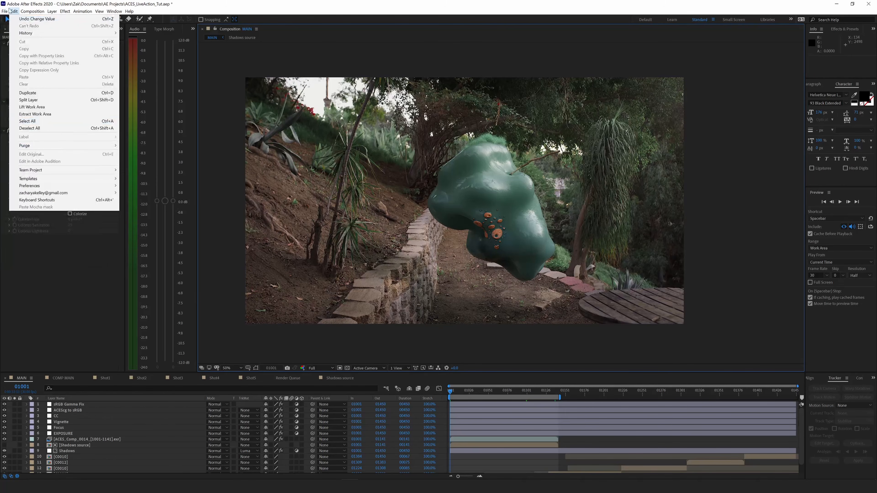
{"action": "mouse_move", "coordinate": [4, 11]}
{"action": "left_click", "coordinate": [28, 257]}
{"action": "left_click", "coordinate": [145, 202]}
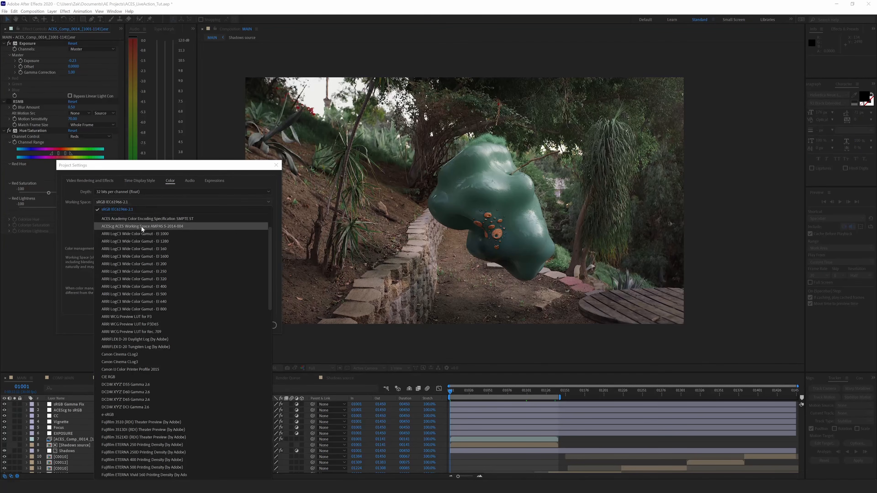
{"action": "left_click", "coordinate": [136, 226]}
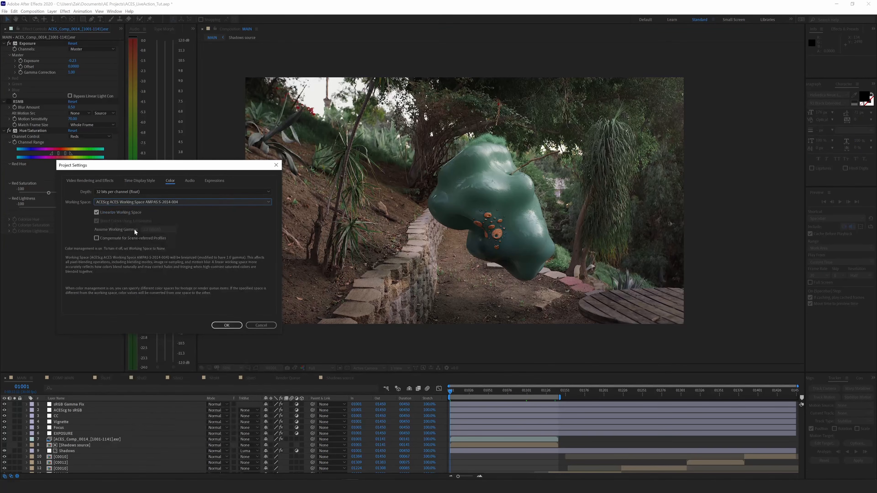
{"action": "left_click", "coordinate": [136, 203]}
{"action": "scroll", "coordinate": [221, 226], "scroll_direction": "up", "scroll_amount": 2}
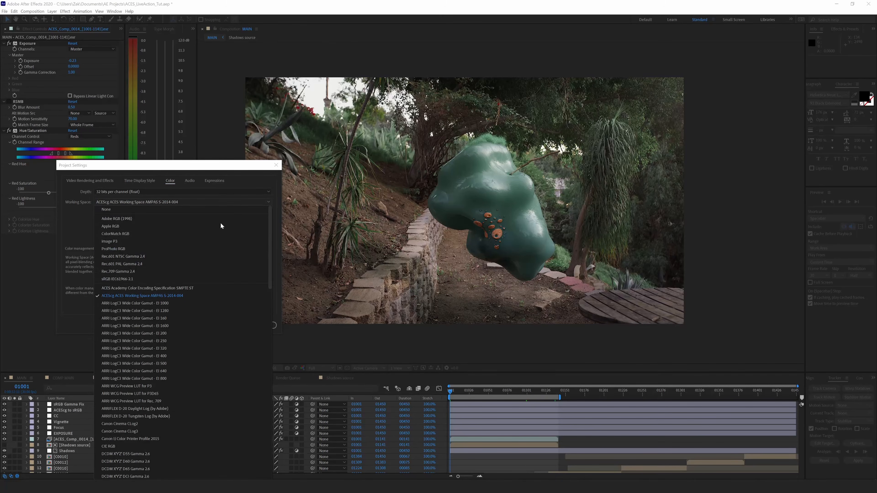
{"action": "left_click", "coordinate": [125, 279]}
{"action": "left_click", "coordinate": [261, 325]}
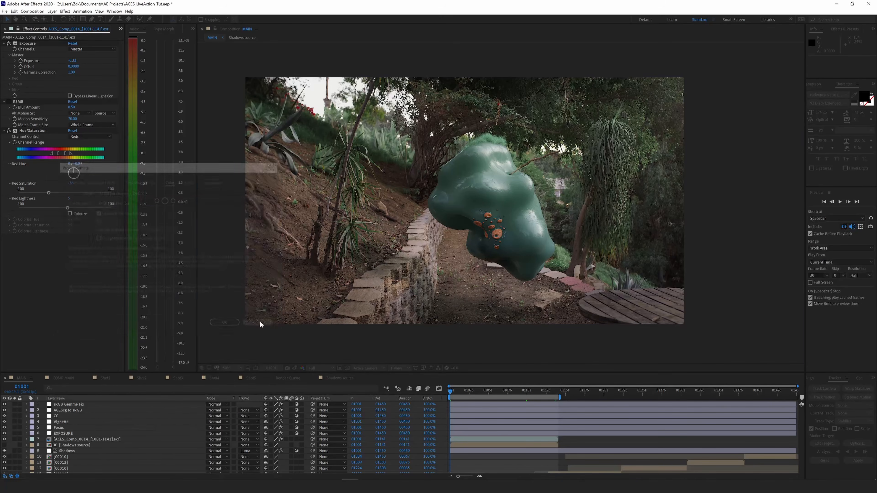
Import the logo JBGS.png and place it in MAIN above the sRGB Gamma Fix layer
{"action": "left_click", "coordinate": [103, 405]}
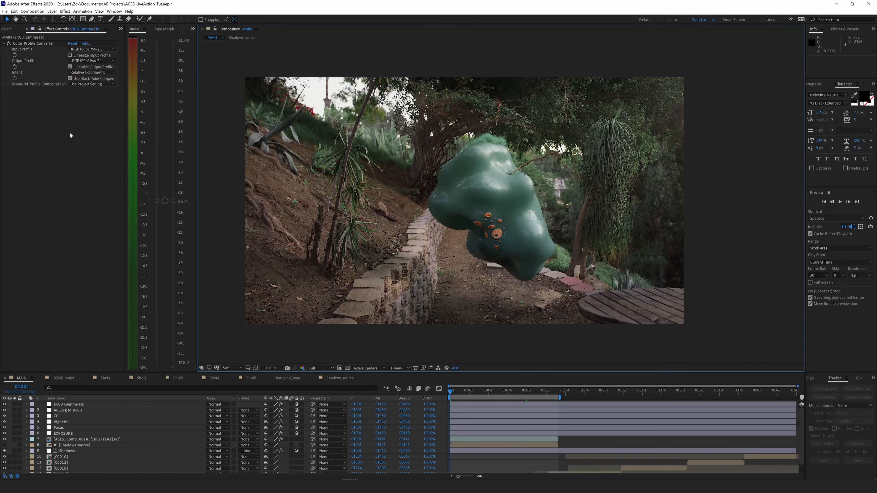
{"action": "left_click", "coordinate": [10, 31]}
{"action": "right_click", "coordinate": [23, 196]}
{"action": "mouse_move", "coordinate": [60, 230]}
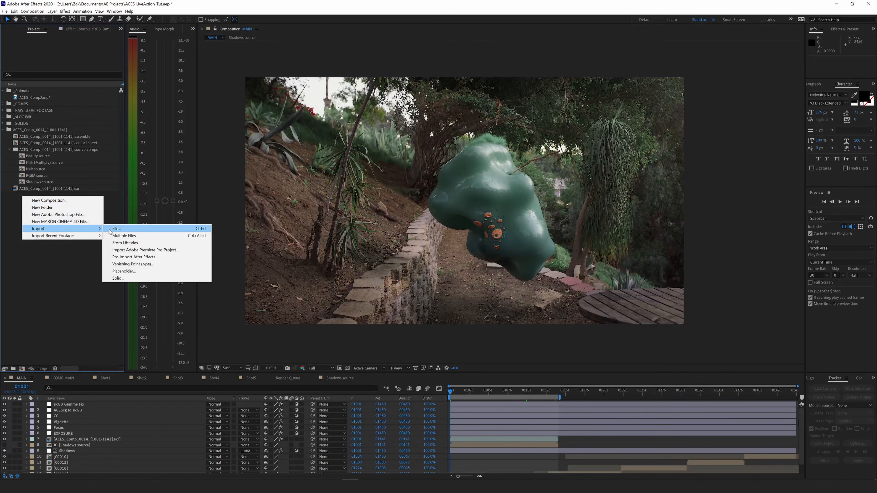
{"action": "left_click", "coordinate": [104, 230]}
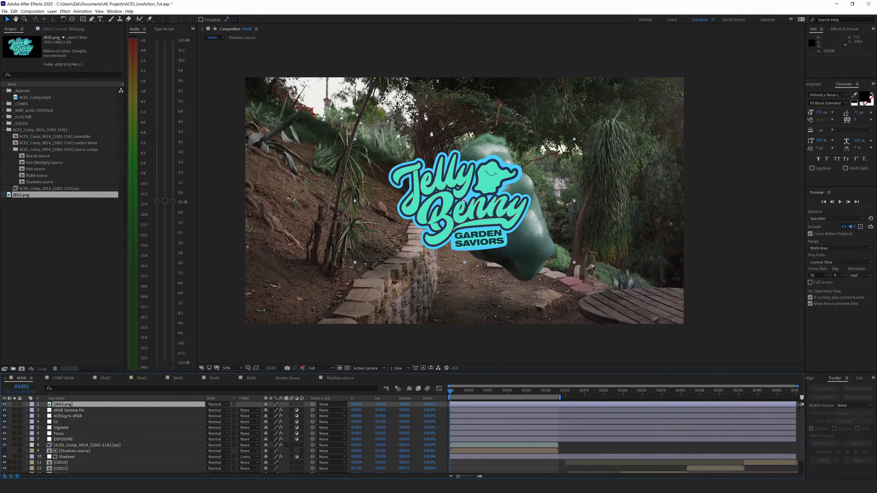
{"action": "left_click", "coordinate": [330, 356]}
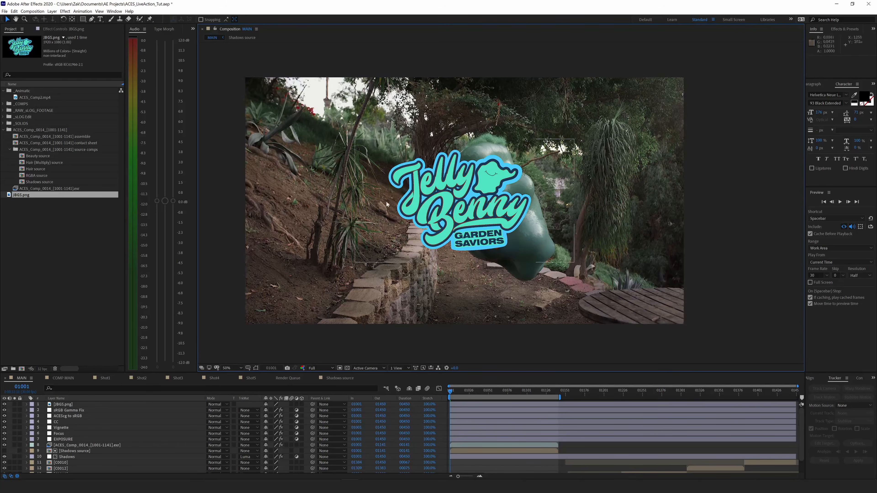
{"action": "left_click", "coordinate": [68, 404]}
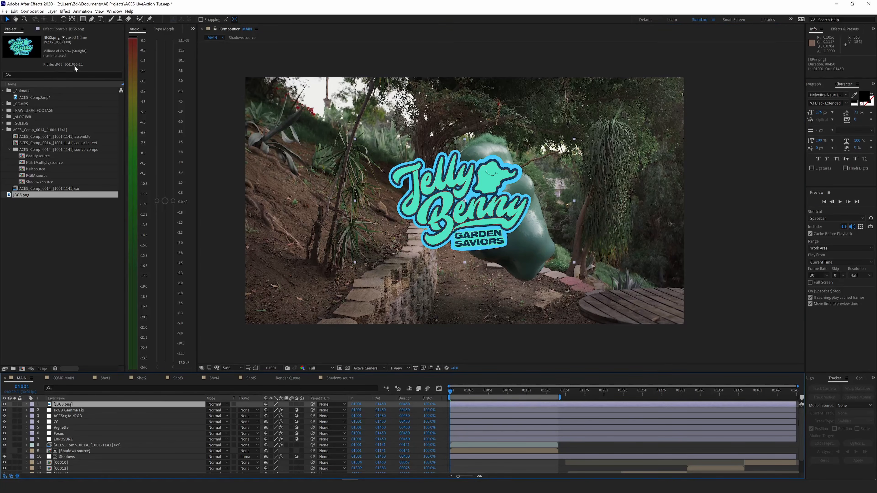
Move the JBGS.png logo to the upper-right corner of the shot and tilt it clockwise
{"action": "left_click_drag", "start_coordinate": [483, 208], "coordinate": [610, 144]}
{"action": "key", "text": "w"}
{"action": "left_click_drag", "start_coordinate": [688, 69], "coordinate": [730, 133]}
{"action": "key", "text": "v"}
{"action": "left_click_drag", "start_coordinate": [614, 141], "coordinate": [630, 146]}
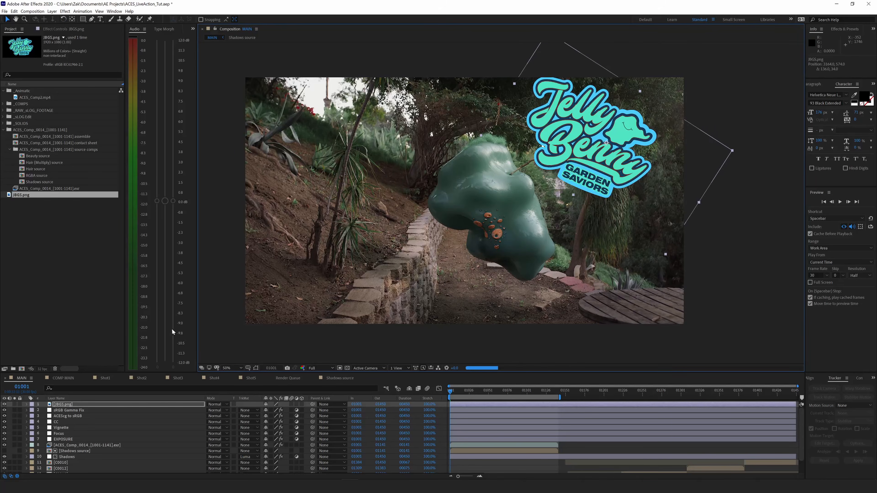
Save the current MAIN frame in JPEG Sequence format as Output_Test.jpg and render it
{"action": "left_click", "coordinate": [33, 11]}
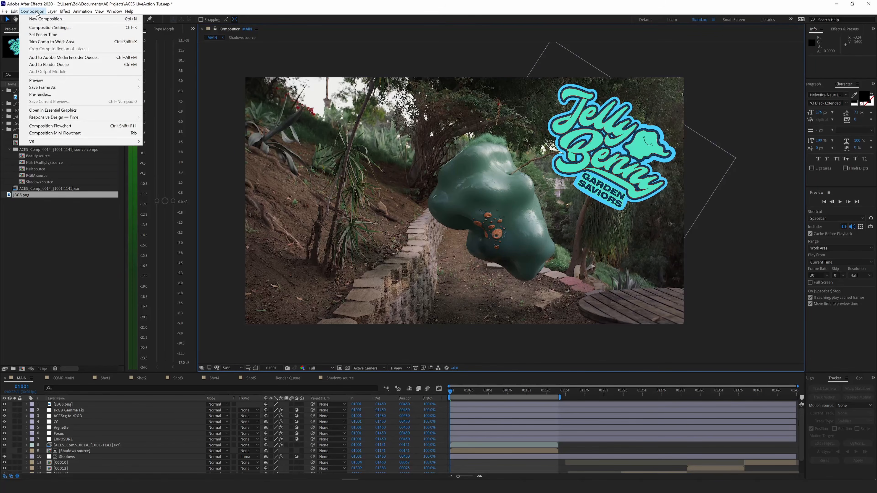
{"action": "left_click", "coordinate": [174, 88]}
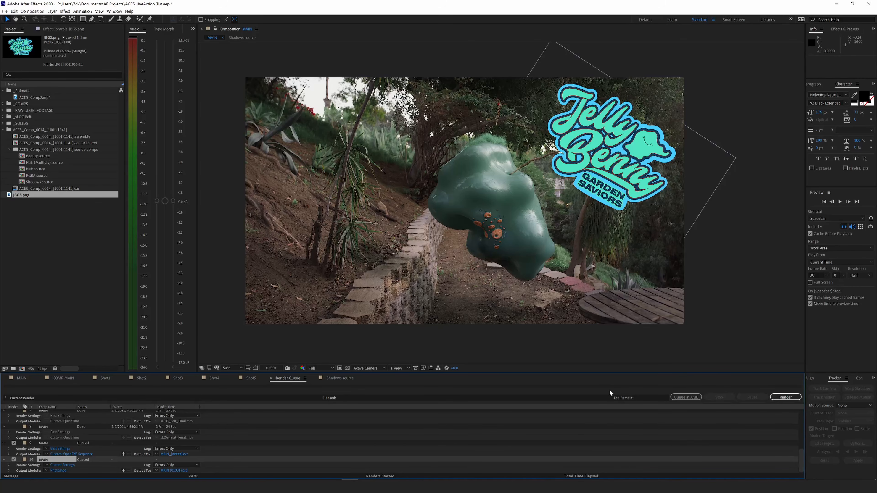
{"action": "left_click", "coordinate": [59, 471]}
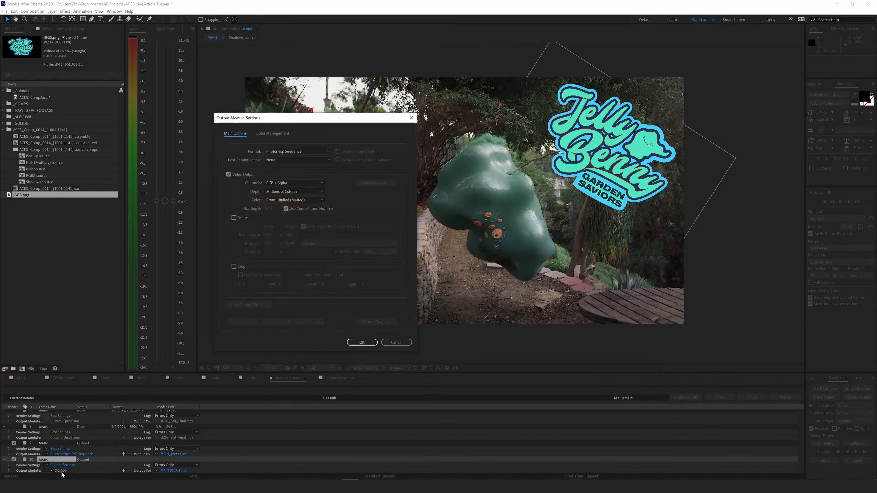
{"action": "left_click", "coordinate": [298, 153]}
{"action": "left_click", "coordinate": [311, 181]}
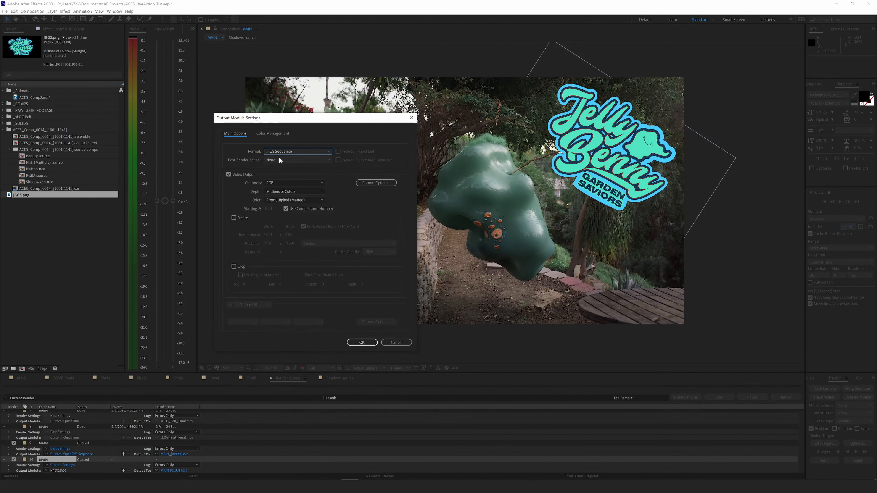
{"action": "left_click", "coordinate": [272, 133]}
{"action": "left_click", "coordinate": [235, 134]}
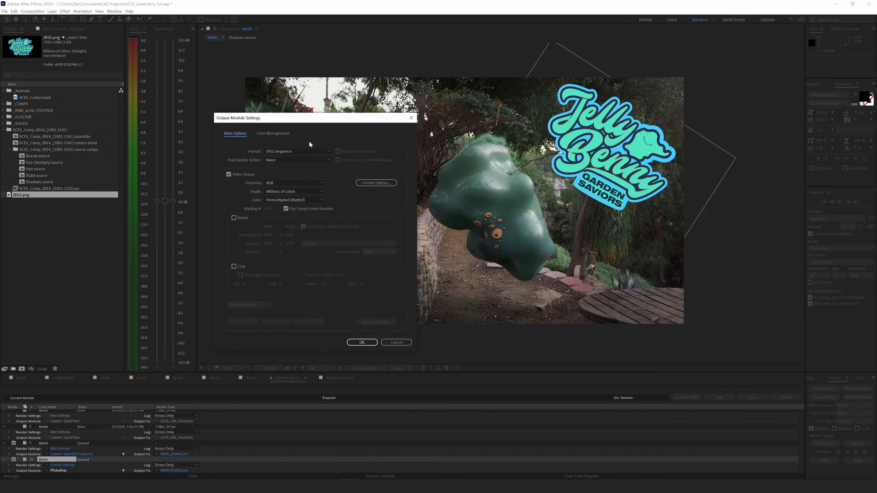
{"action": "left_click", "coordinate": [362, 343]}
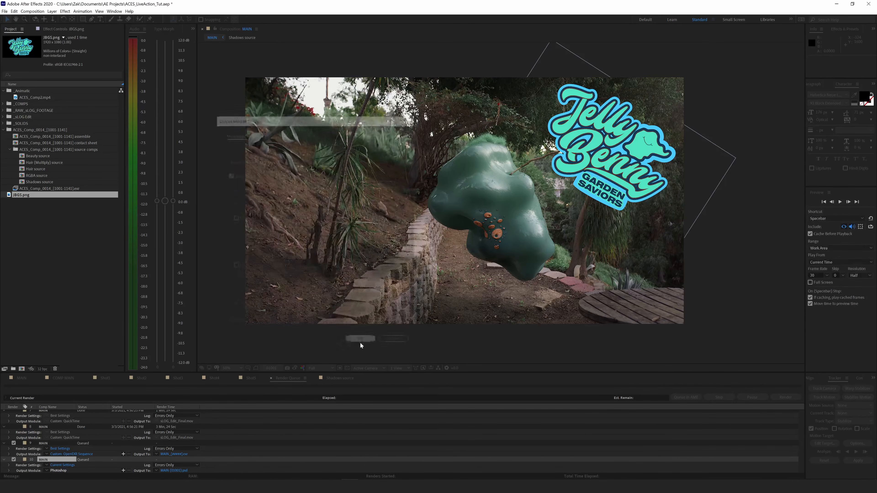
{"action": "left_click", "coordinate": [175, 470]}
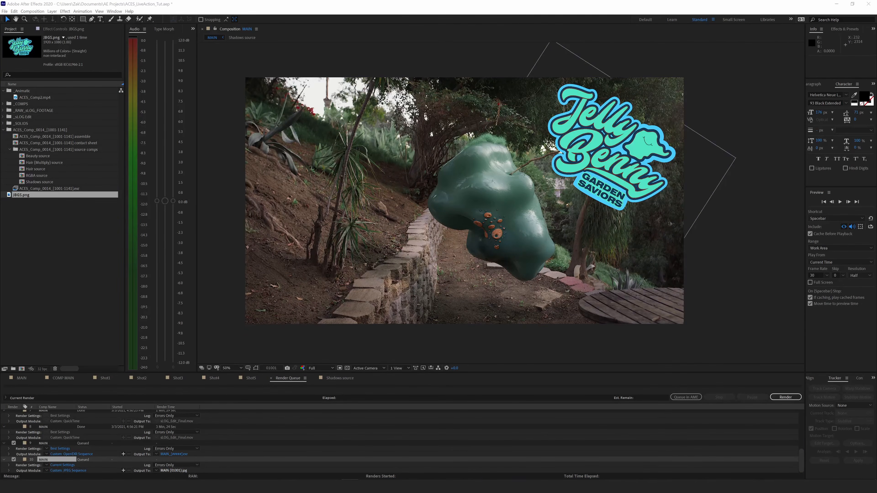
{"action": "left_click", "coordinate": [785, 396]}
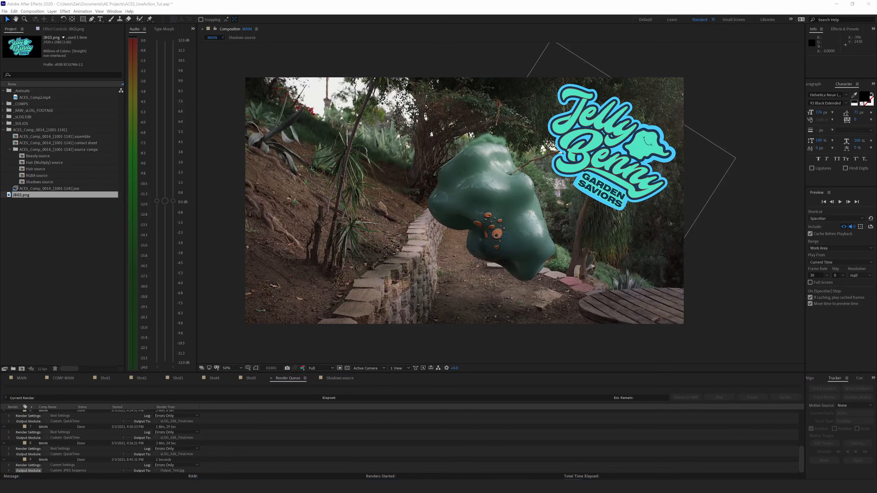
Compare Output_Test.jpg in the Photos viewer with the composition's colors, then close it and return to the MAIN timeline
{"action": "left_click_drag", "start_coordinate": [0, 133], "coordinate": [194, 57]}
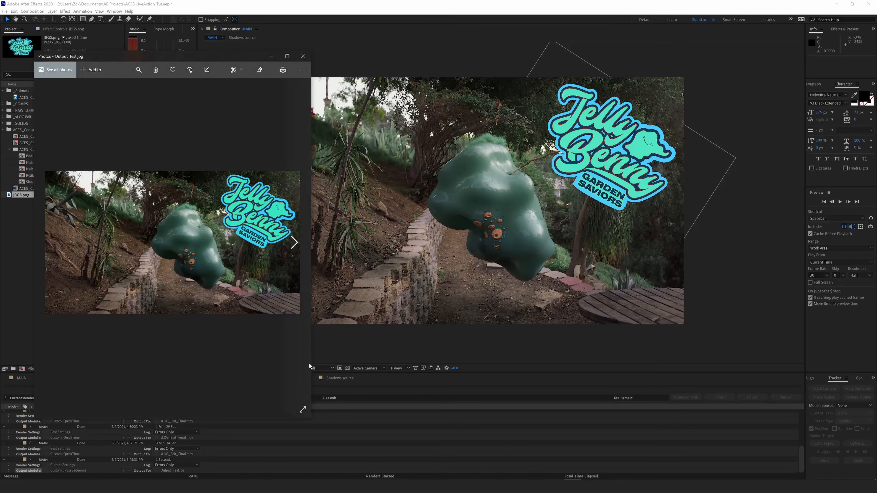
{"action": "left_click_drag", "start_coordinate": [310, 364], "coordinate": [379, 401]}
{"action": "mouse_move", "coordinate": [273, 56]}
{"action": "left_mouse_down"}
{"action": "mouse_move", "coordinate": [310, 56]}
{"action": "mouse_move", "coordinate": [272, 56]}
{"action": "left_mouse_up"}
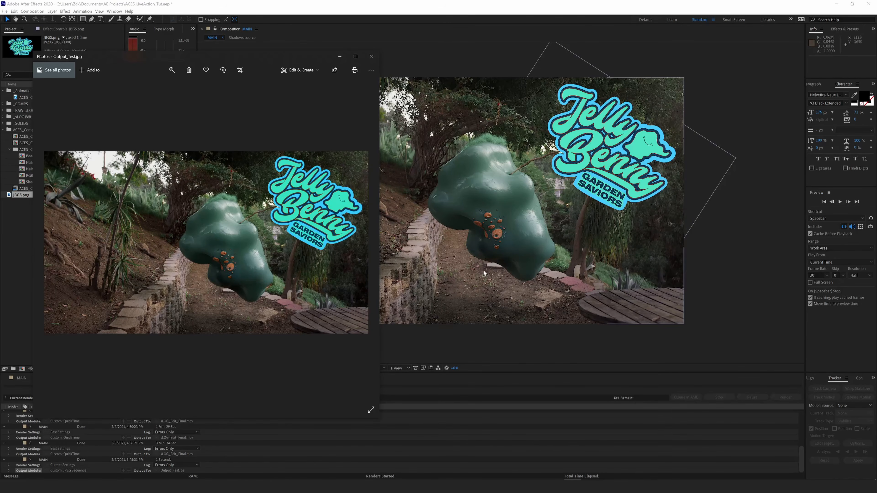
{"action": "left_click_drag", "start_coordinate": [164, 56], "coordinate": [228, 67]}
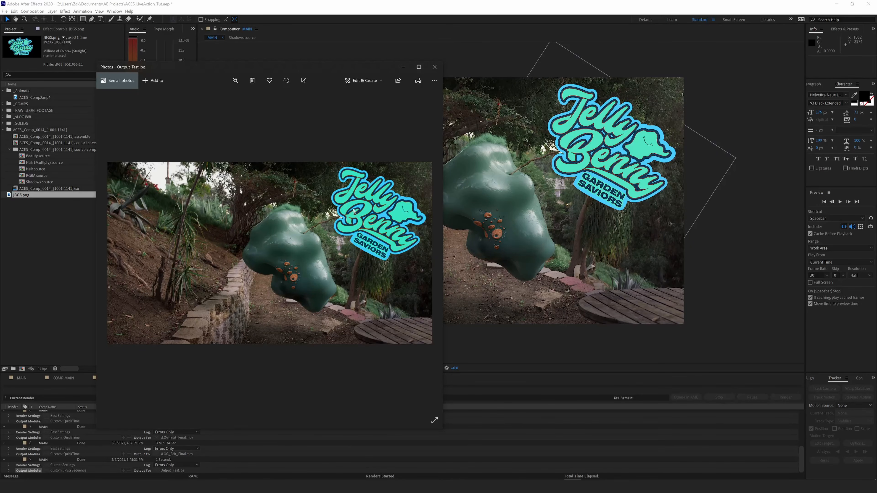
{"action": "left_click", "coordinate": [434, 67]}
{"action": "left_click", "coordinate": [22, 378]}
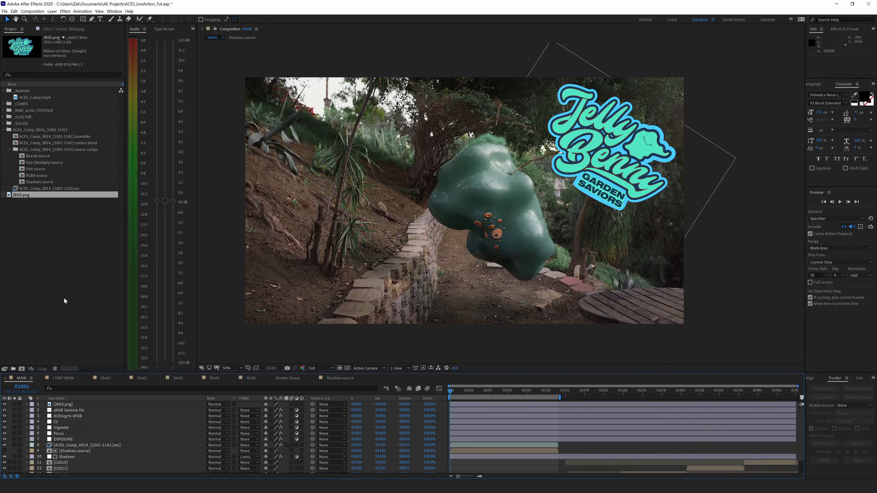
Set the project's working space to ACEScg ACES Working Space AMPAS S-2014-004
{"action": "left_click", "coordinate": [65, 405]}
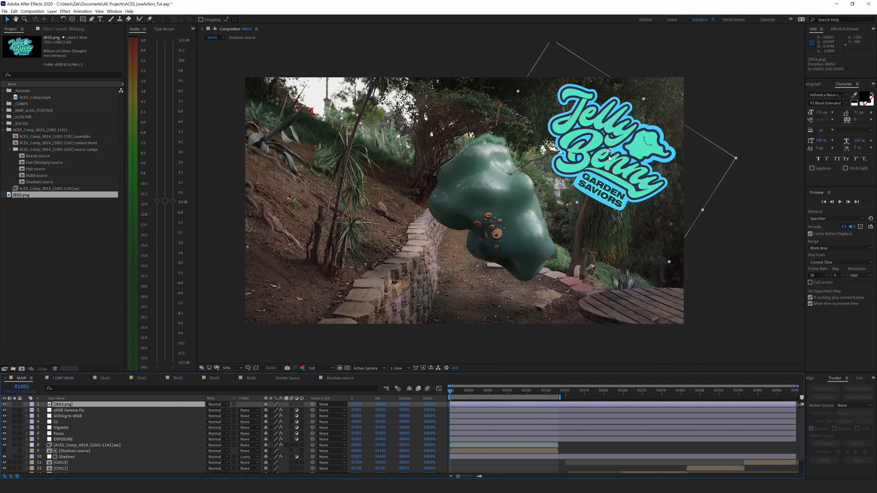
{"action": "left_click", "coordinate": [4, 11]}
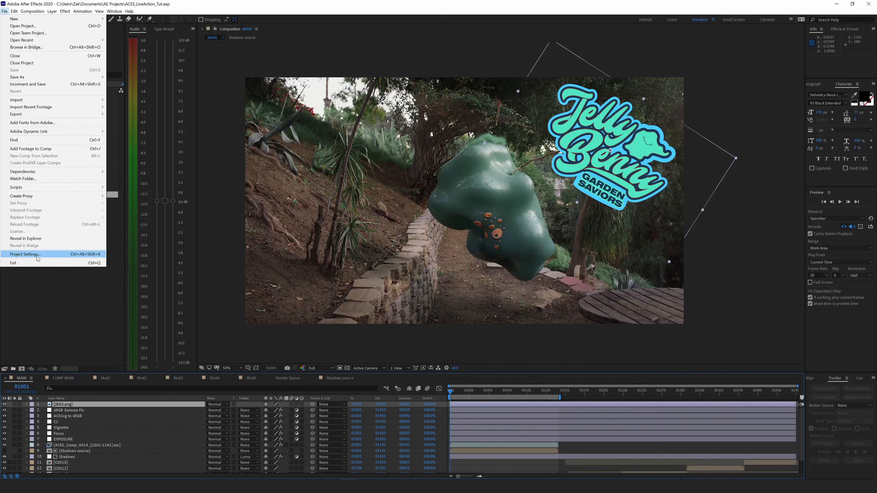
{"action": "left_click", "coordinate": [37, 256]}
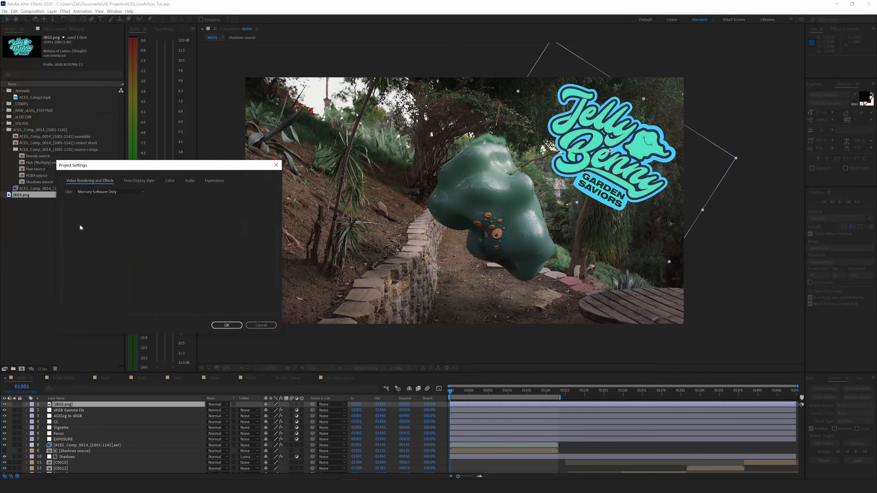
{"action": "left_click", "coordinate": [169, 181]}
{"action": "left_click", "coordinate": [103, 202]}
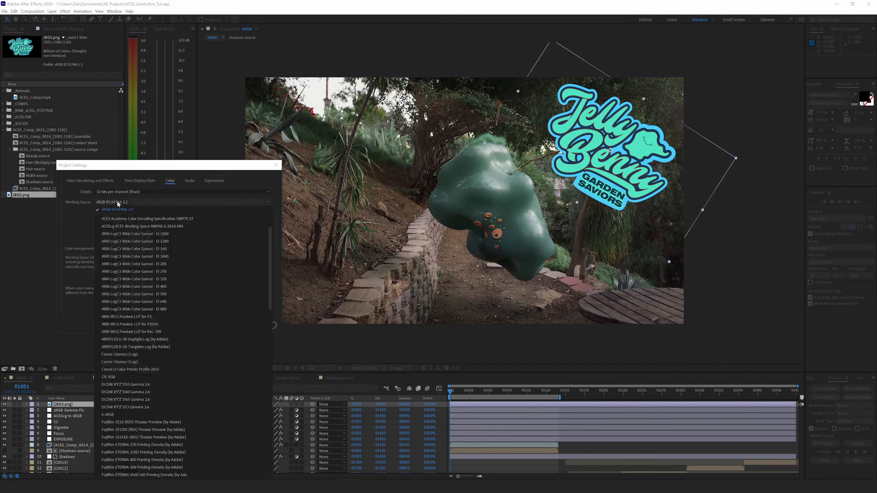
{"action": "left_click", "coordinate": [138, 223]}
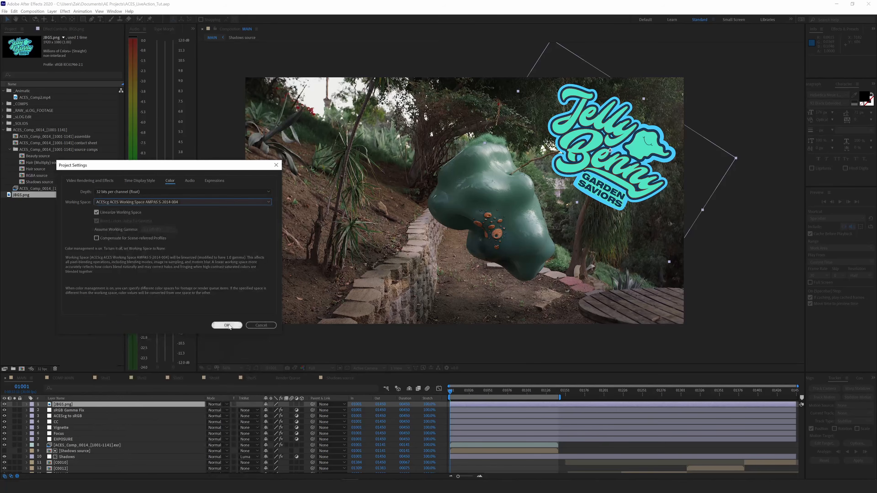
{"action": "left_click", "coordinate": [226, 325]}
Turn off display color management and hide the sRGB Gamma Fix layer
{"action": "left_click", "coordinate": [105, 12]}
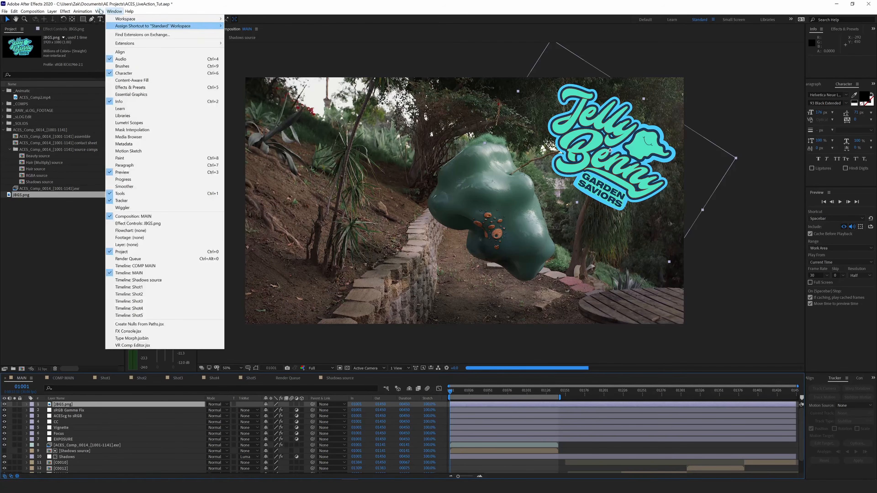
{"action": "left_click", "coordinate": [110, 52]}
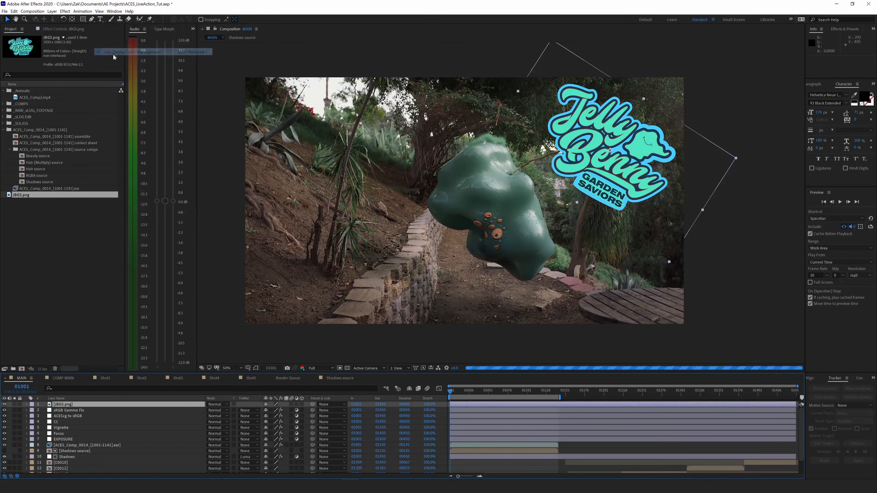
{"action": "left_click", "coordinate": [60, 411]}
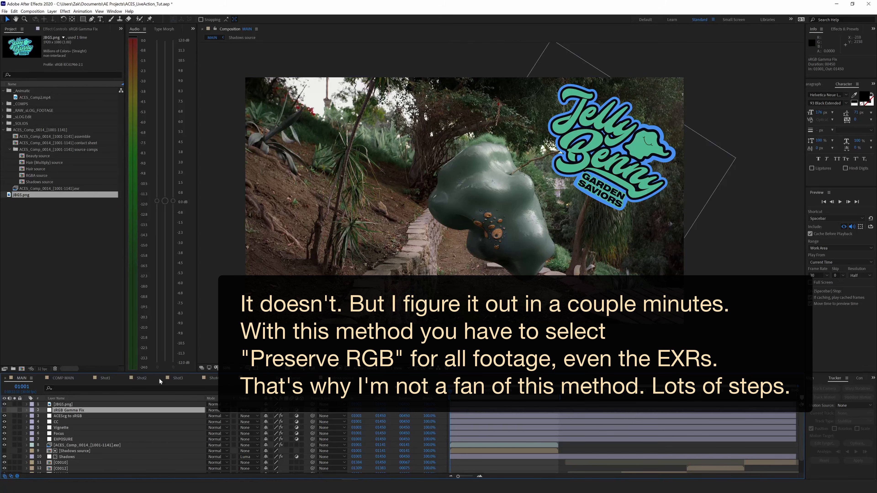
{"action": "left_click_drag", "start_coordinate": [146, 373], "coordinate": [152, 360]}
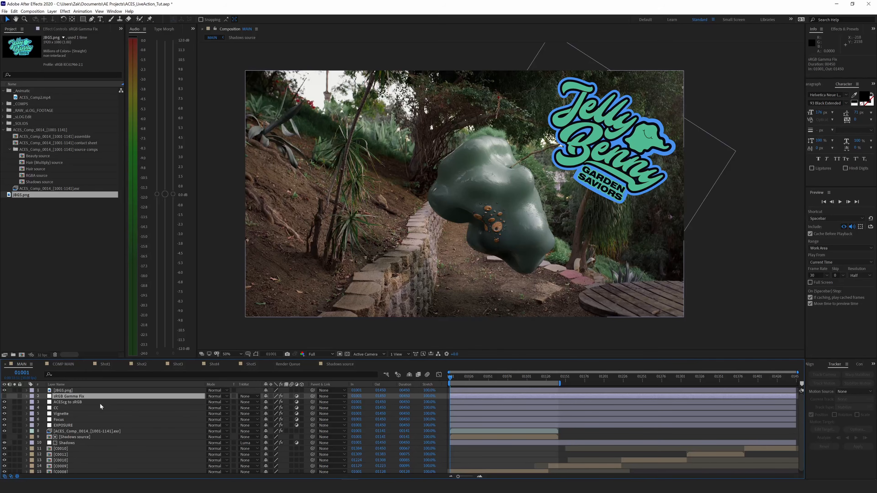
Nudge the logo slightly and apply Color Profile Converter to it, with ACEScg as input profile and sRGB IEC61966-2.1 as output profile
{"action": "left_click", "coordinate": [86, 390]}
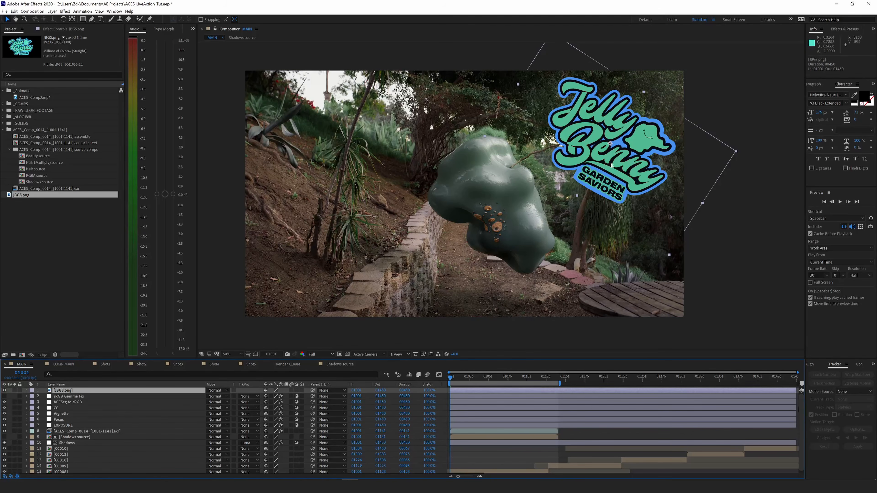
{"action": "left_click_drag", "start_coordinate": [613, 163], "coordinate": [617, 171]}
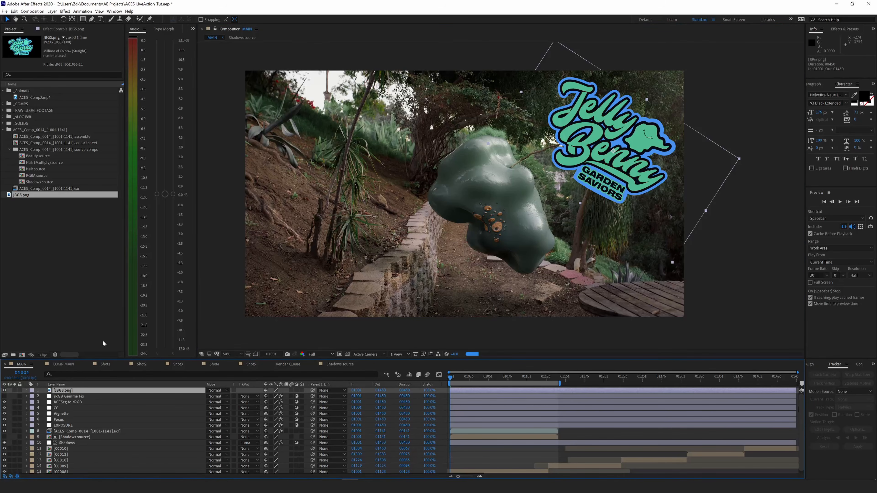
{"action": "key", "text": "ctrl+space"}
{"action": "type", "text": "conver"}
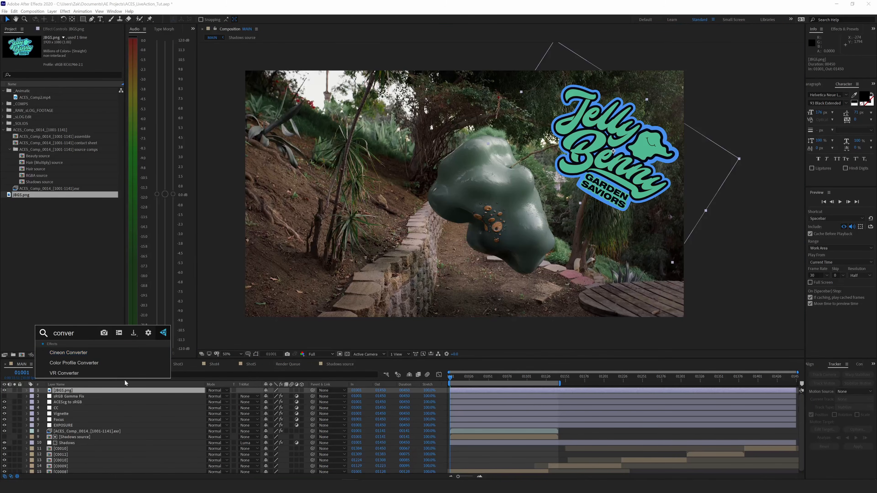
{"action": "left_click", "coordinate": [90, 363]}
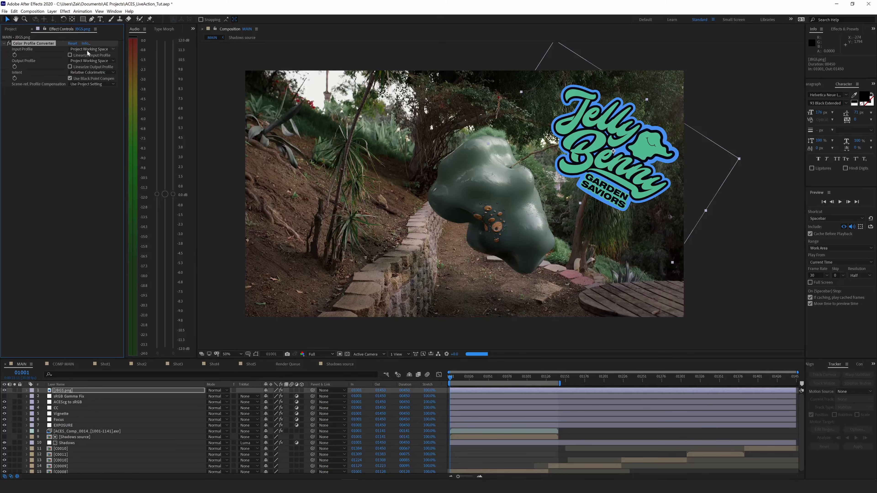
{"action": "left_click", "coordinate": [87, 50]}
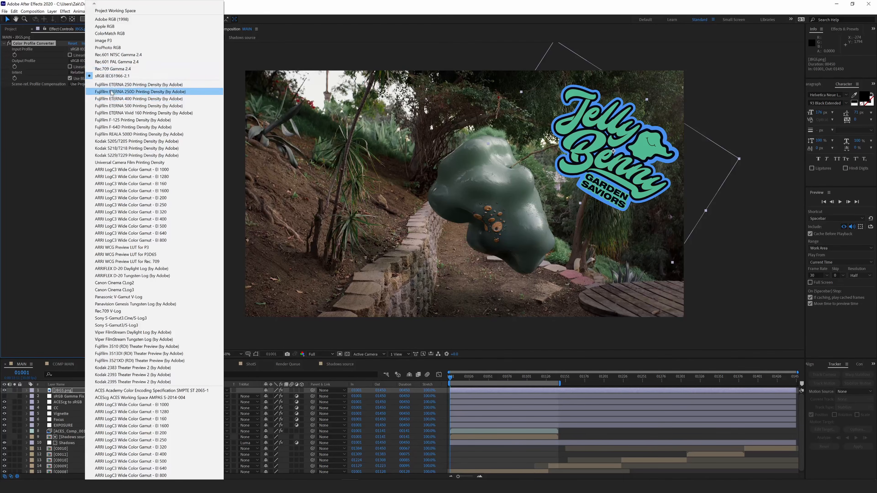
{"action": "left_click", "coordinate": [88, 398]}
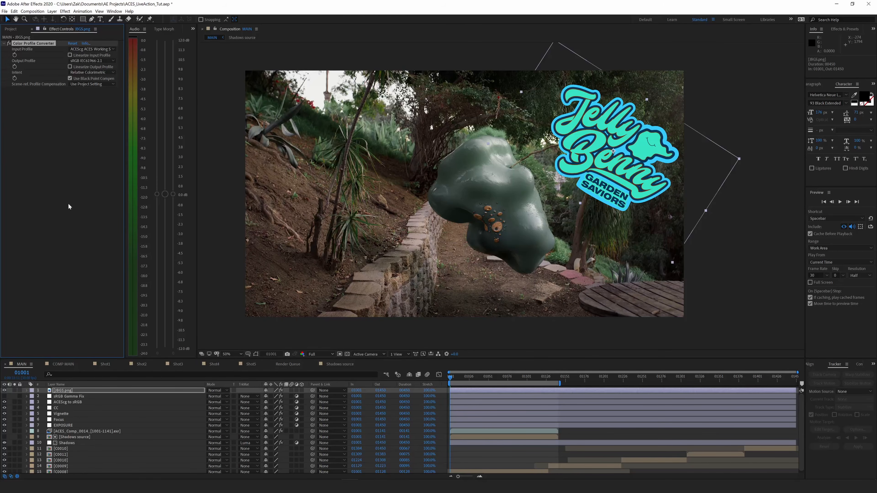
{"action": "left_click", "coordinate": [68, 391]}
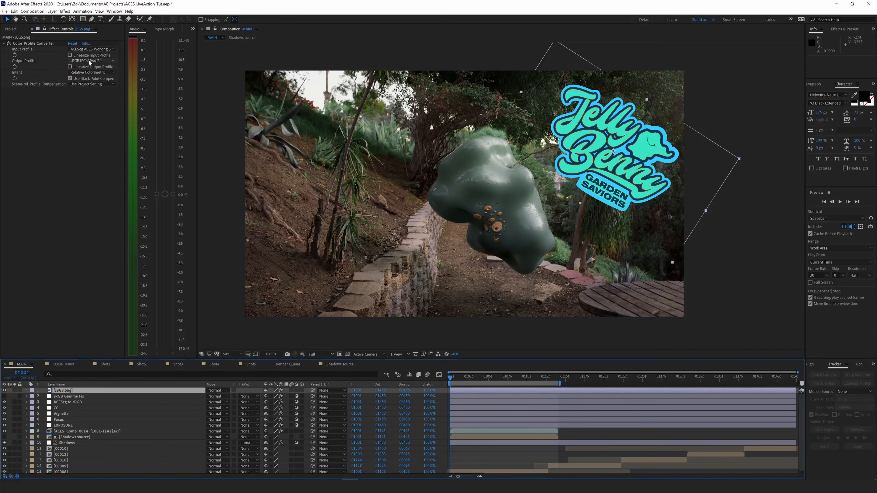
Render the current MAIN frame in JPEG Sequence format as Output_Test_AE_CMOff.jpg, checking the output's color management options
{"action": "left_click", "coordinate": [212, 177]}
{"action": "left_click", "coordinate": [32, 11]}
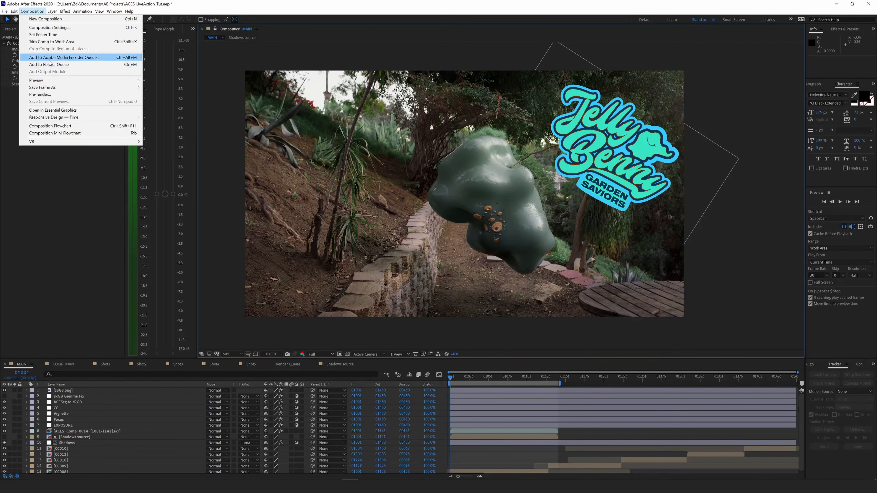
{"action": "left_click", "coordinate": [48, 64]}
{"action": "left_click", "coordinate": [58, 470]}
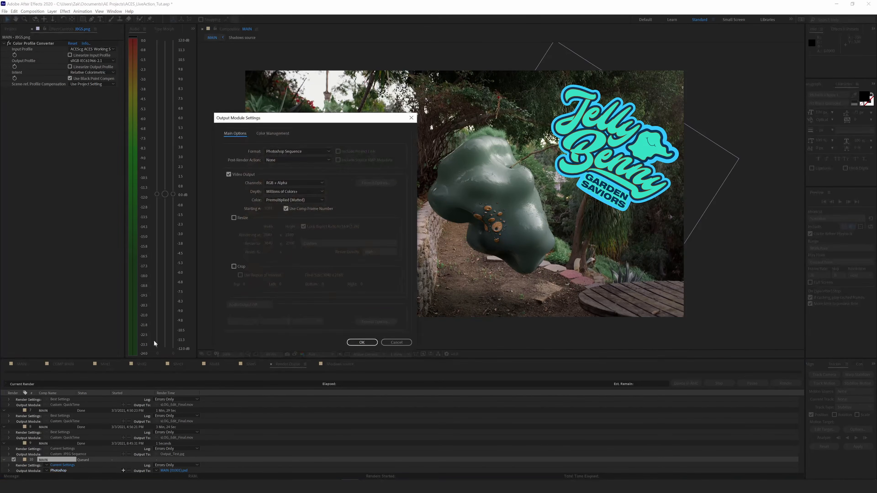
{"action": "left_click", "coordinate": [291, 152]}
{"action": "left_click", "coordinate": [289, 189]}
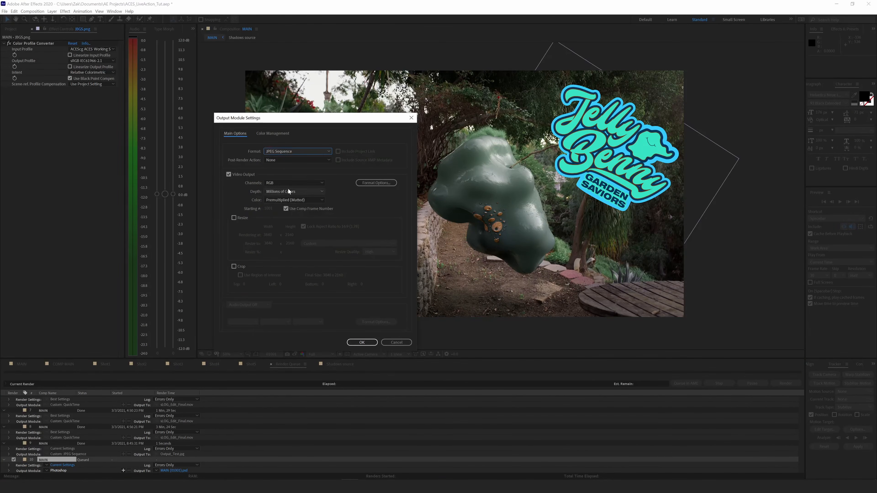
{"action": "left_click", "coordinate": [281, 135]}
{"action": "left_click", "coordinate": [244, 153]}
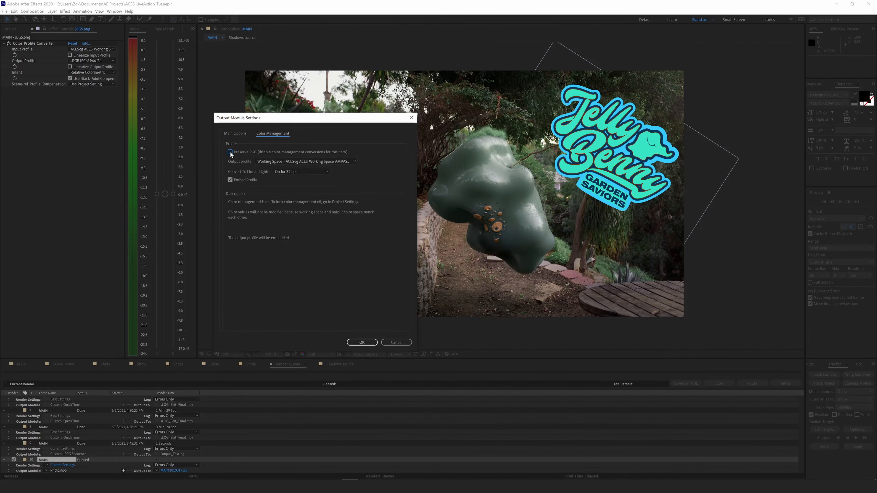
{"action": "left_click", "coordinate": [234, 135]}
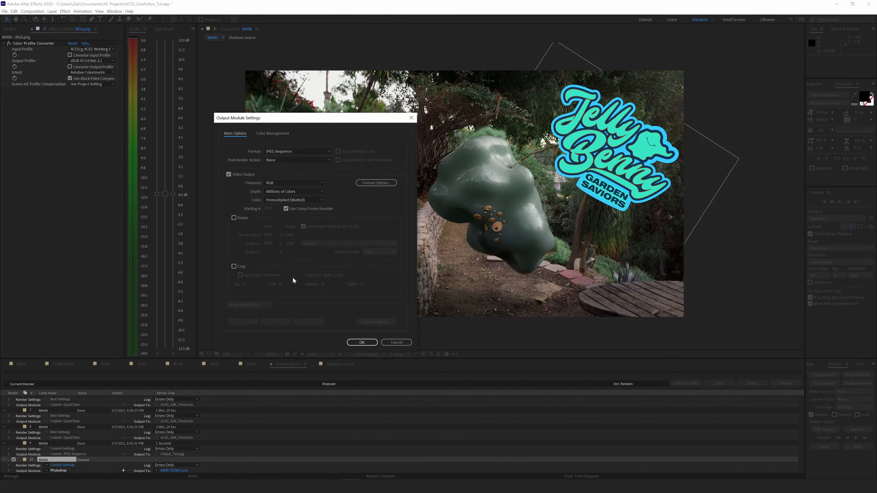
{"action": "left_click", "coordinate": [362, 343]}
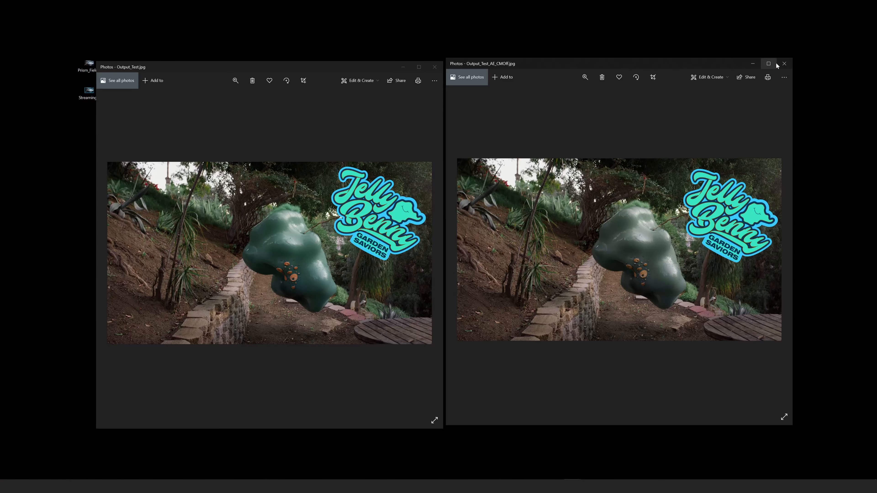
In the MAIN project, set the footage interpretation of ACES_Comp_0014_[1001-1141].exr to Preserve RGB, disabling its color management conversions
{"action": "left_click", "coordinate": [784, 64]}
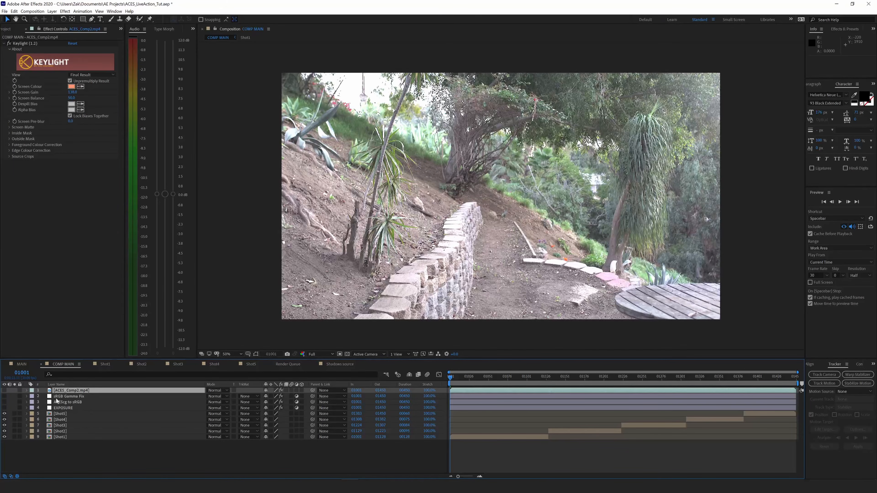
{"action": "left_click", "coordinate": [22, 364]}
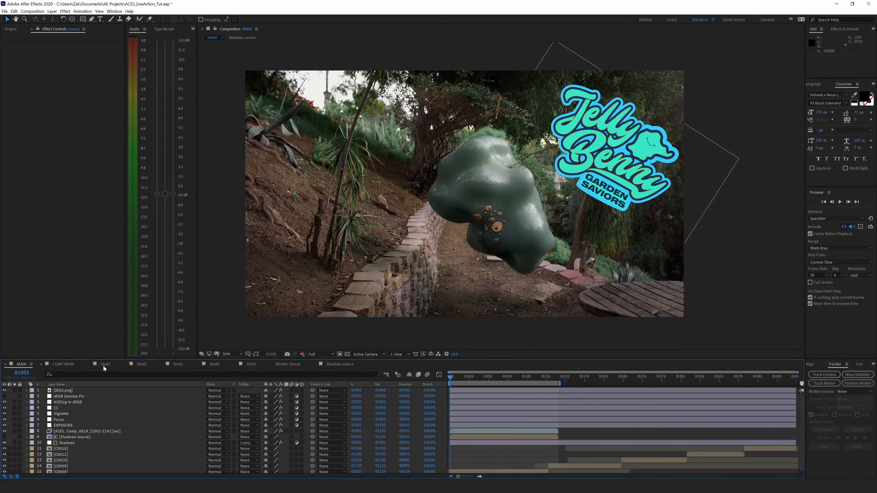
{"action": "left_click", "coordinate": [14, 29]}
{"action": "left_click", "coordinate": [34, 188]}
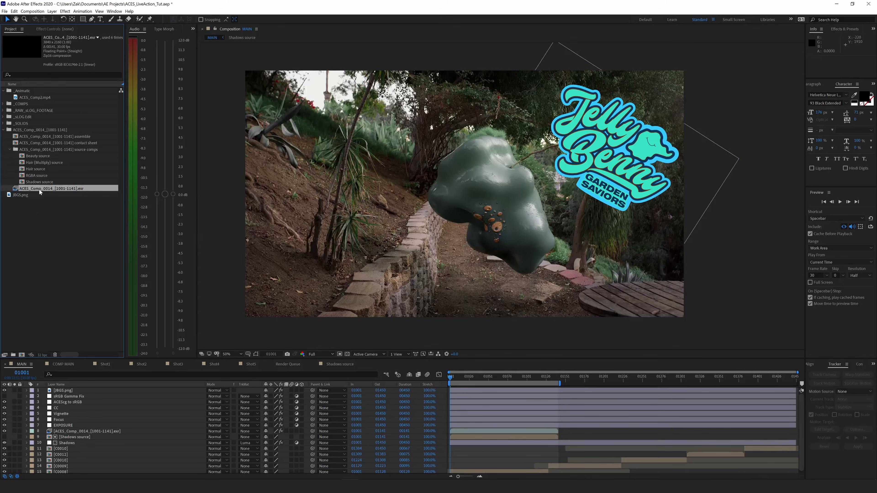
{"action": "right_click", "coordinate": [39, 190]}
{"action": "mouse_move", "coordinate": [104, 236]}
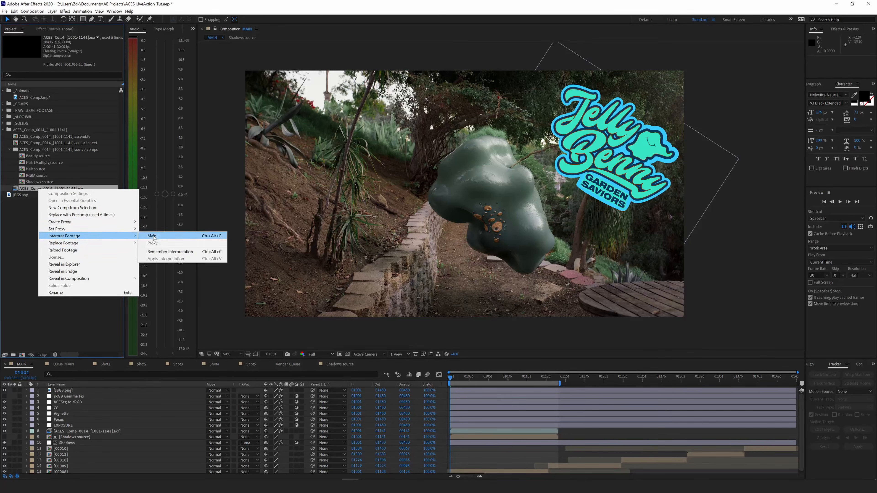
{"action": "left_click", "coordinate": [151, 236]}
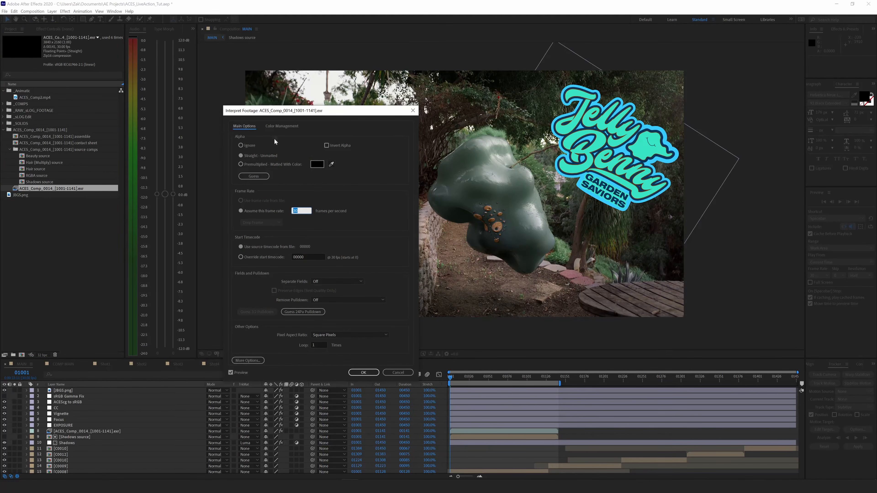
{"action": "left_click", "coordinate": [282, 126]}
{"action": "left_click", "coordinate": [240, 154]}
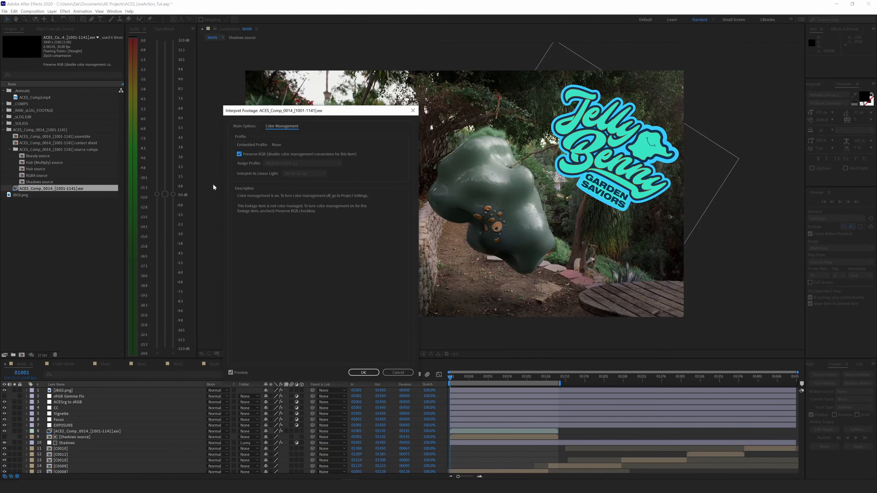
{"action": "left_click", "coordinate": [366, 375]}
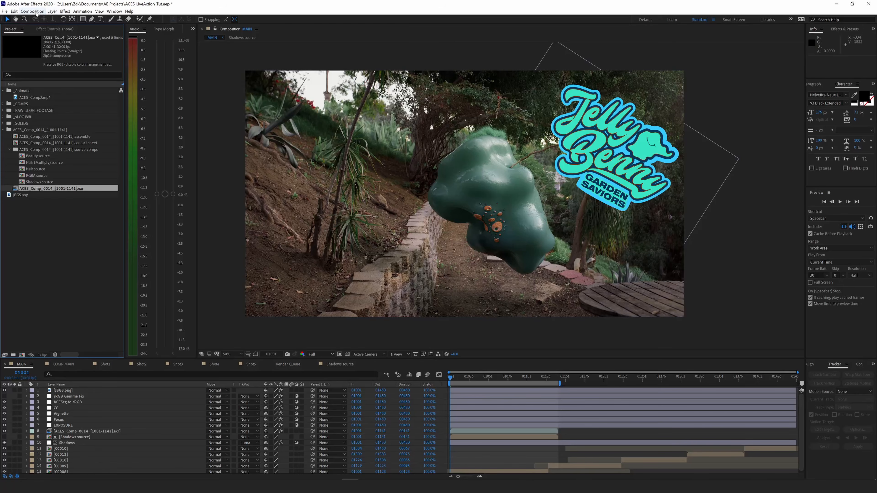
Add the current frame of the MAIN composition to the render queue as a still file
{"action": "left_click", "coordinate": [33, 11]}
{"action": "mouse_move", "coordinate": [52, 11]}
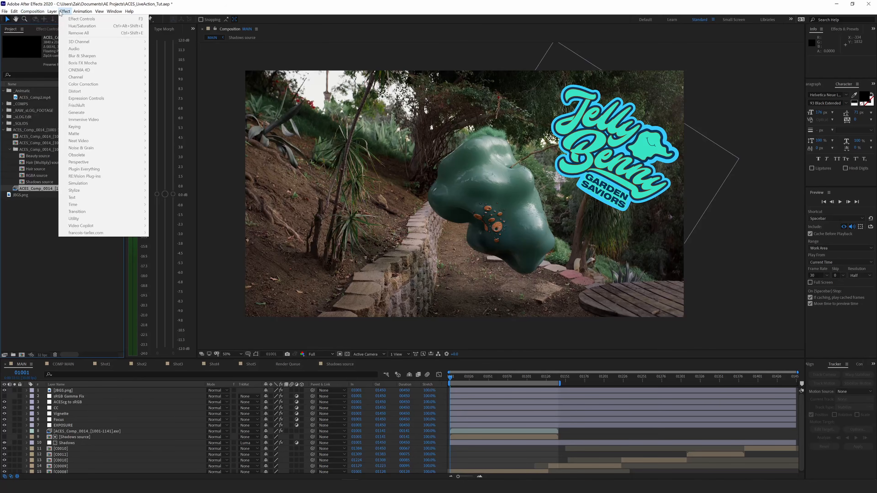
{"action": "left_click", "coordinate": [92, 383]}
{"action": "left_click", "coordinate": [33, 12]}
{"action": "mouse_move", "coordinate": [69, 87]}
{"action": "left_click", "coordinate": [159, 88]}
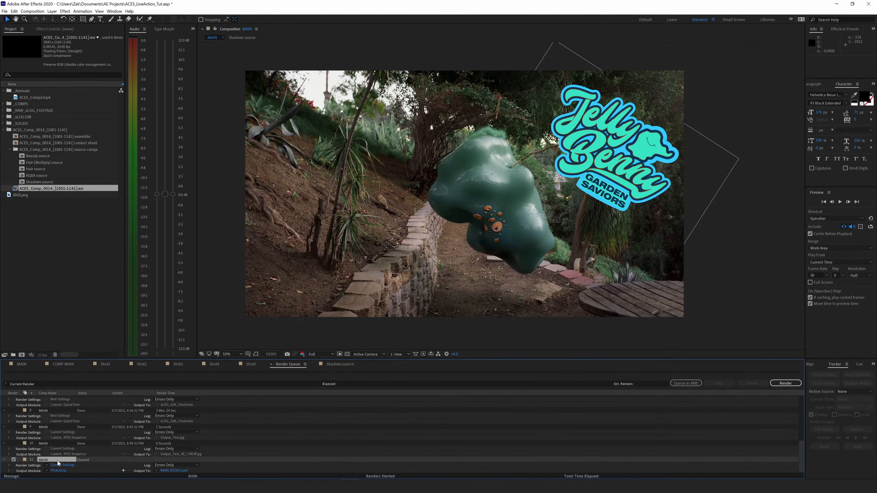
Set the queued MAIN frame's output format to JPEG Sequence and specify its output file
{"action": "left_click", "coordinate": [59, 471]}
{"action": "left_click", "coordinate": [272, 133]}
{"action": "left_click", "coordinate": [236, 134]}
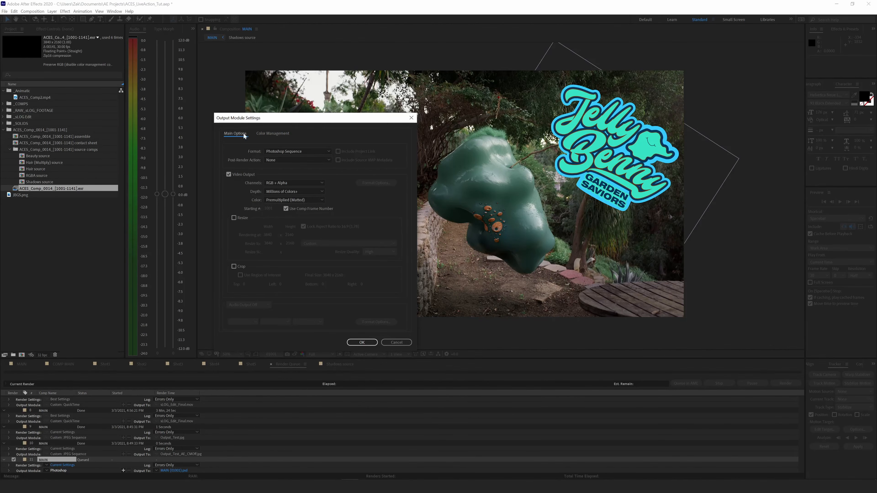
{"action": "left_click", "coordinate": [304, 151]}
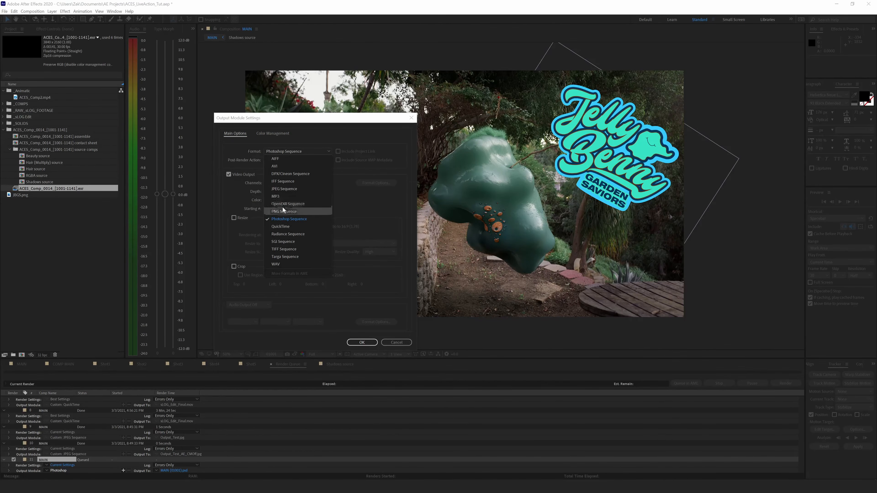
{"action": "left_click", "coordinate": [287, 189]}
{"action": "left_click", "coordinate": [362, 343]}
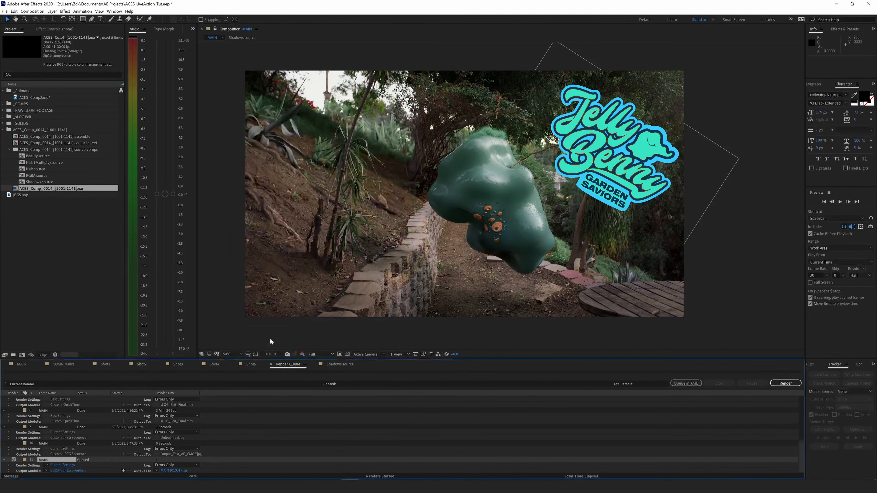
{"action": "left_click", "coordinate": [183, 471]}
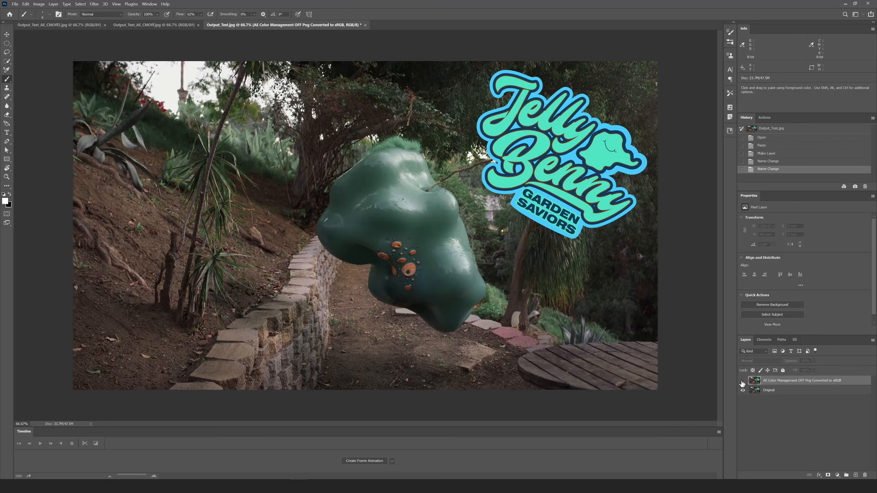
In Photoshop, toggle the AE Color Management OFF layer's visibility repeatedly to compare it with the Original layer
{"action": "left_click", "coordinate": [742, 382]}
{"action": "left_click", "coordinate": [741, 383]}
{"action": "left_click", "coordinate": [742, 382]}
{"action": "left_click", "coordinate": [742, 382]}
{"action": "left_click", "coordinate": [742, 383]}
{"action": "left_click", "coordinate": [742, 382]}
{"action": "left_click", "coordinate": [742, 382]}
{"action": "left_click", "coordinate": [742, 383]}
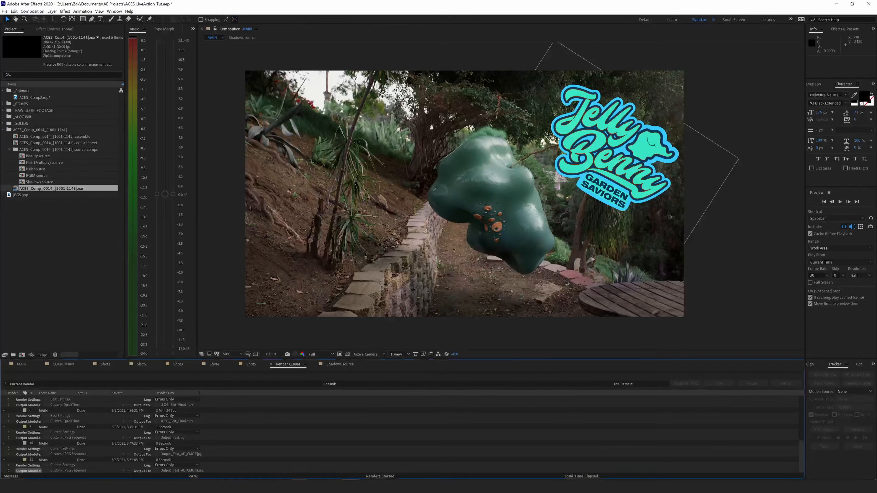
Back in After Effects, review the Color Profile Converter on MAIN's logo layer and revert the project to its last saved version
{"action": "left_click", "coordinate": [22, 365]}
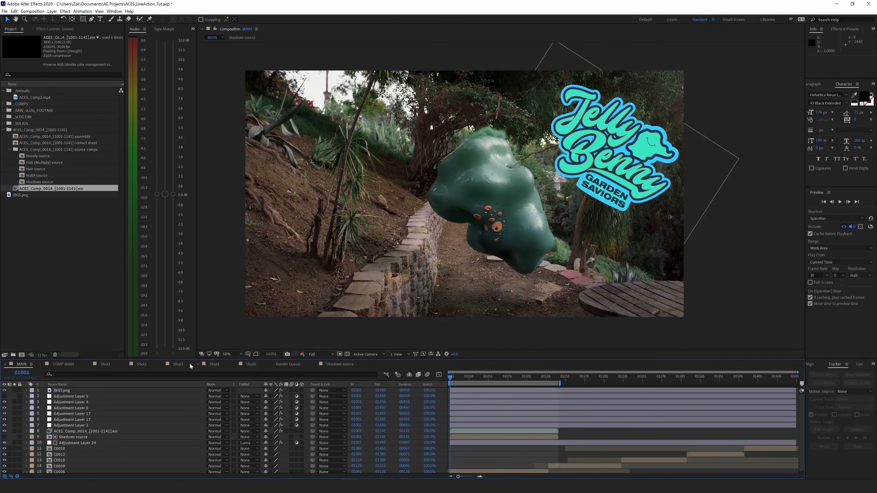
{"action": "left_click", "coordinate": [67, 391]}
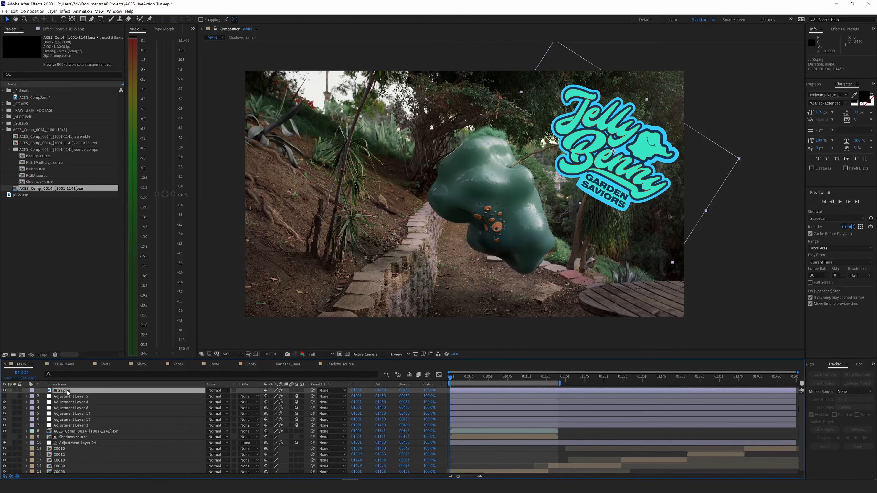
{"action": "left_click", "coordinate": [68, 28]}
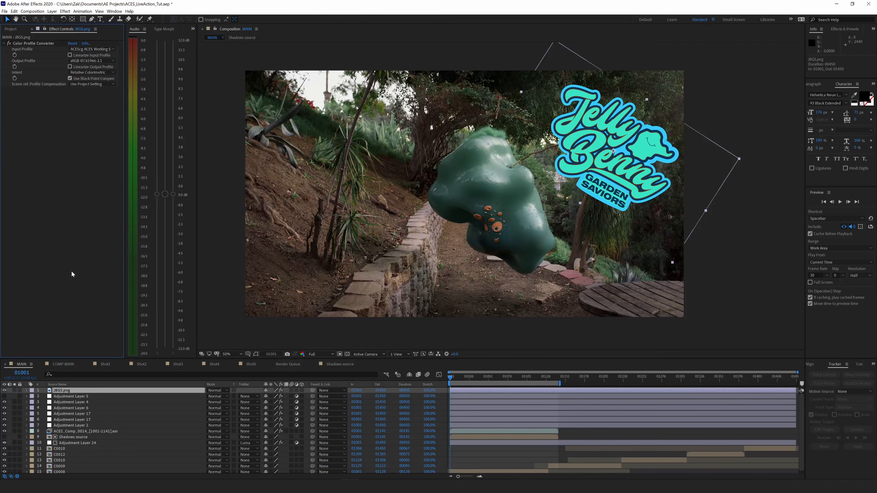
{"action": "key", "text": "F12"}
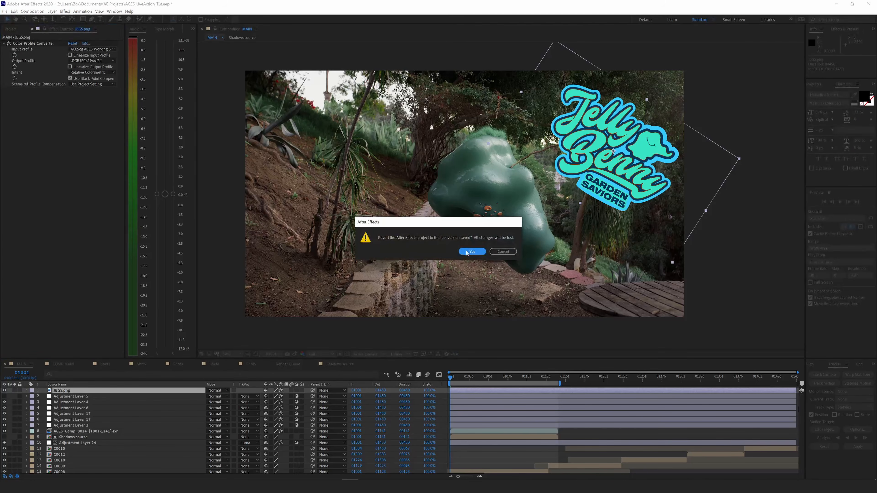
{"action": "left_click", "coordinate": [467, 252]}
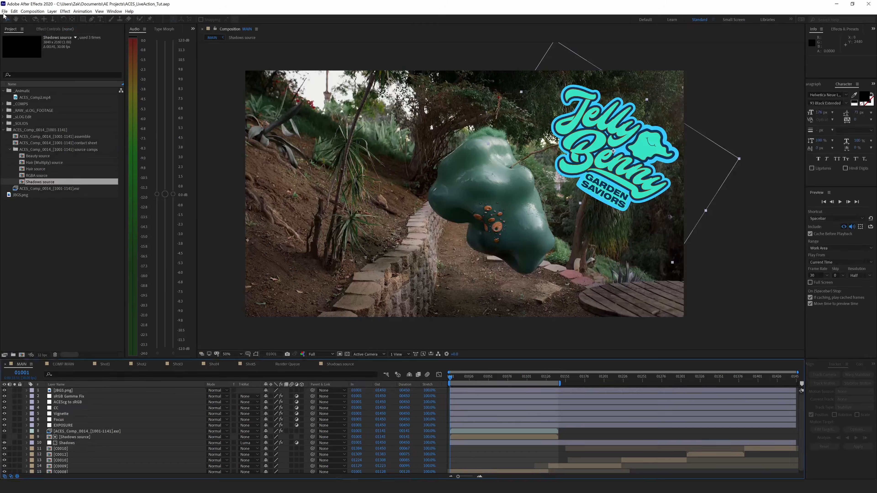
Check the project's color settings and whether display color management is enabled, leaving both unchanged
{"action": "left_click", "coordinate": [5, 11]}
{"action": "left_click", "coordinate": [21, 252]}
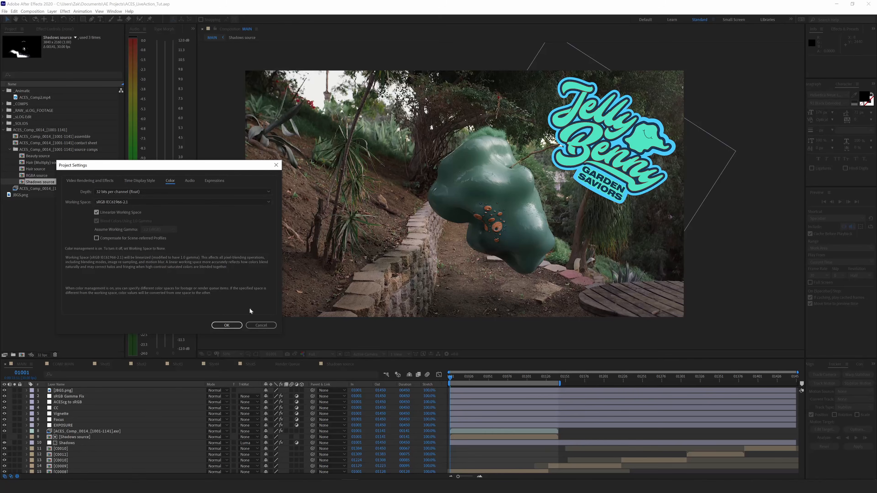
{"action": "left_click", "coordinate": [261, 325]}
{"action": "left_click", "coordinate": [99, 11]}
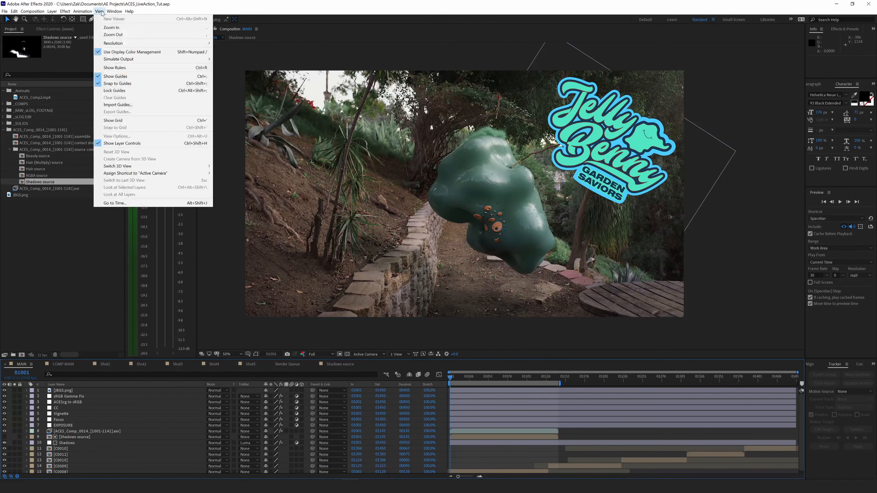
{"action": "left_click", "coordinate": [100, 11]}
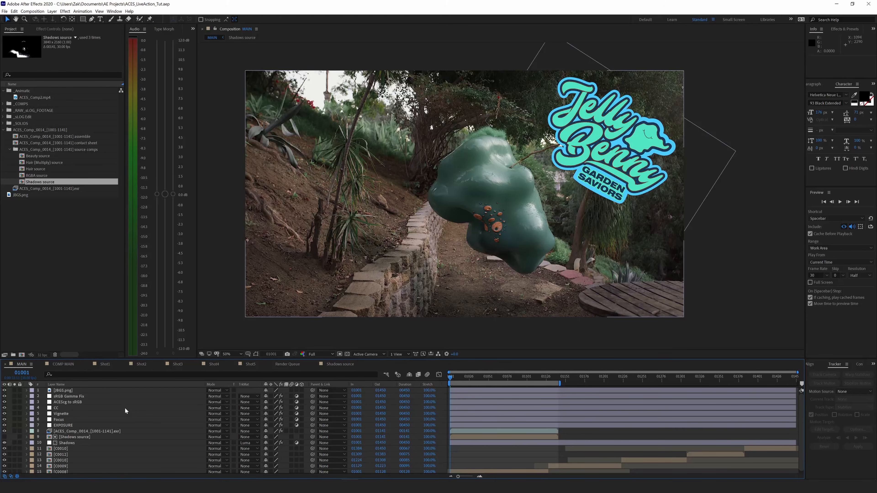
Review the sRGB Gamma Fix, ACEScg to sRGB and logo layers in the MAIN composition
{"action": "left_click", "coordinate": [68, 396]}
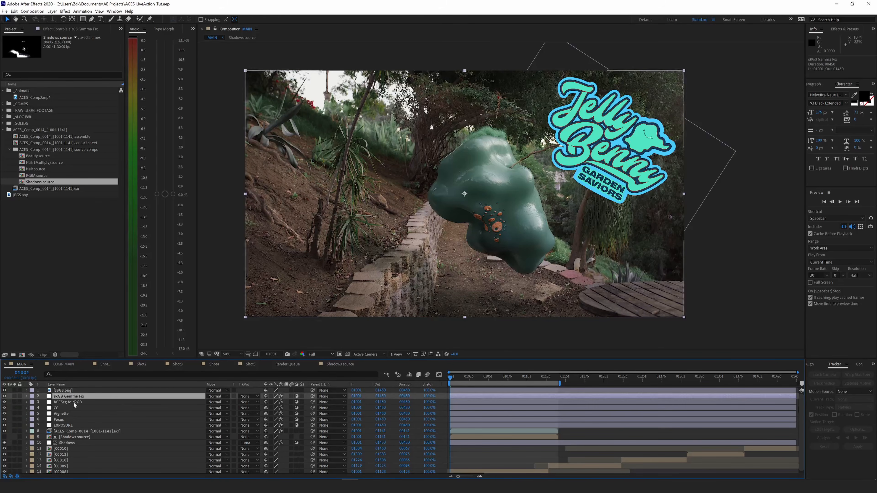
{"action": "left_click", "coordinate": [74, 402]}
{"action": "left_click", "coordinate": [73, 396]}
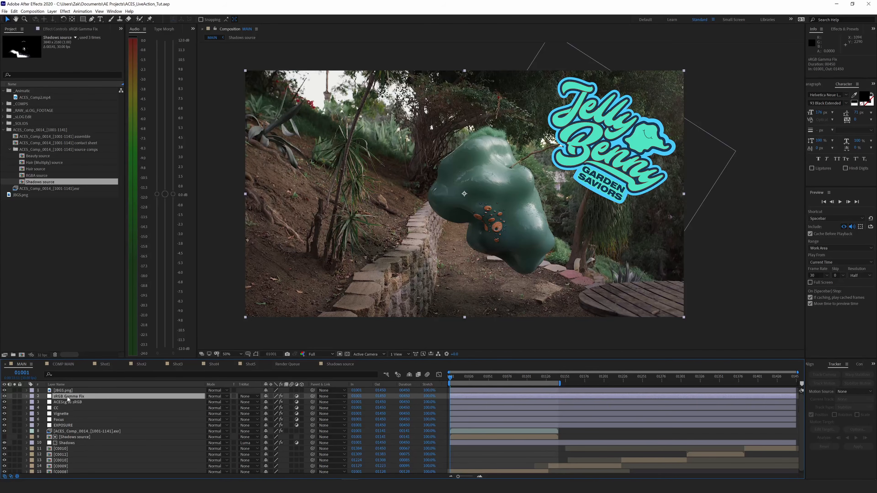
{"action": "left_click", "coordinate": [59, 391]}
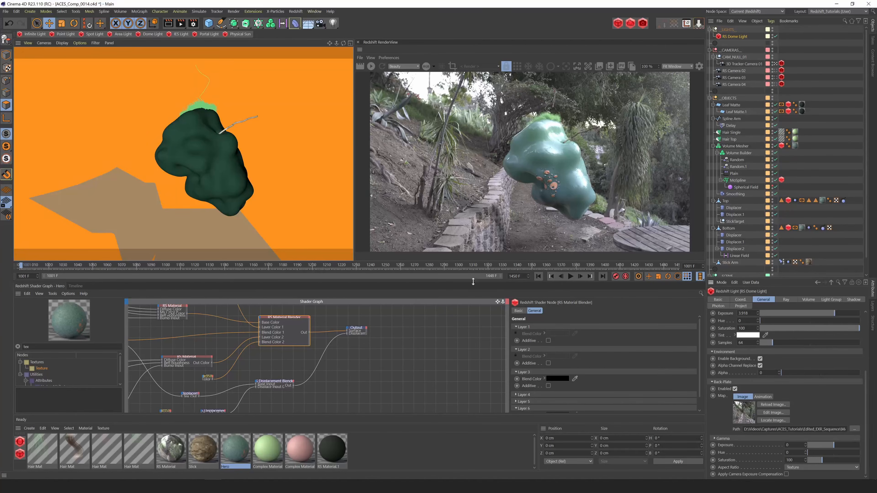
Switch to Cinema 4D and examine the node network of the Hero material in the shader graph
{"action": "left_click_drag", "start_coordinate": [503, 302], "coordinate": [609, 357]}
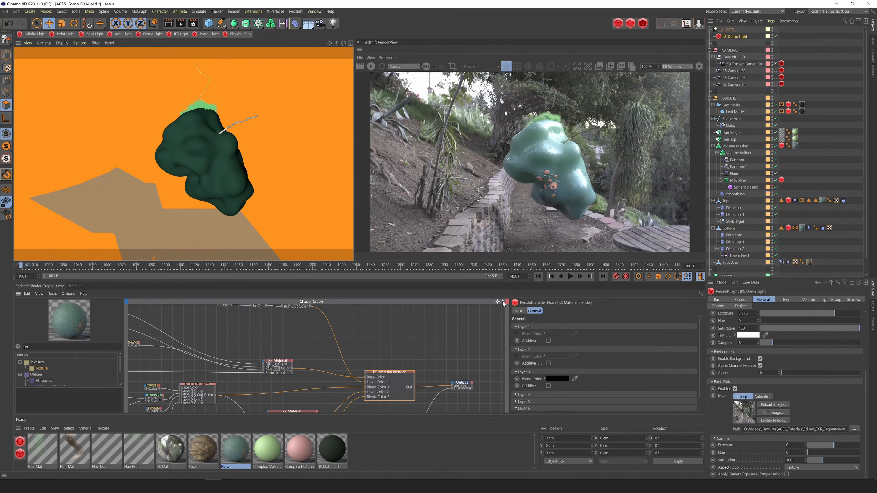
{"action": "left_click_drag", "start_coordinate": [503, 303], "coordinate": [512, 292]}
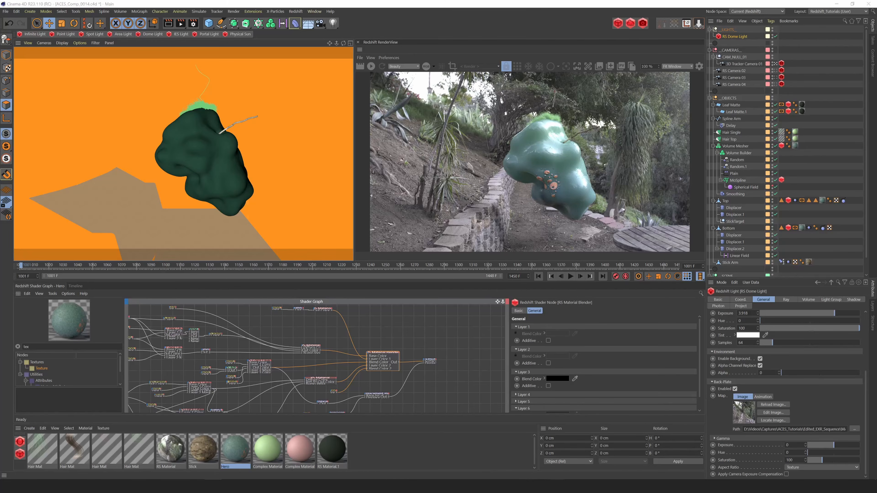
{"action": "left_click", "coordinate": [540, 142]}
{"action": "left_click_drag", "start_coordinate": [499, 303], "coordinate": [554, 308]}
Examine the Stick material's texture nodes and the RS Dome Light's general settings
{"action": "left_click", "coordinate": [207, 451]}
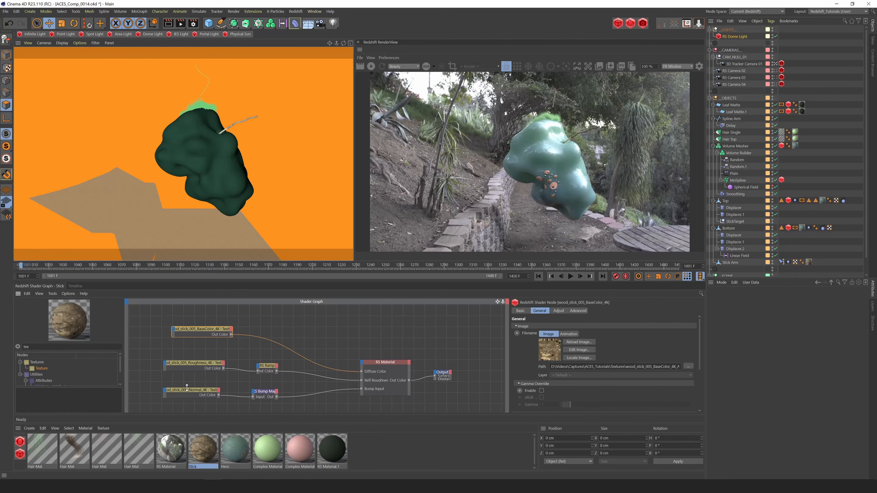
{"action": "left_click", "coordinate": [748, 35]}
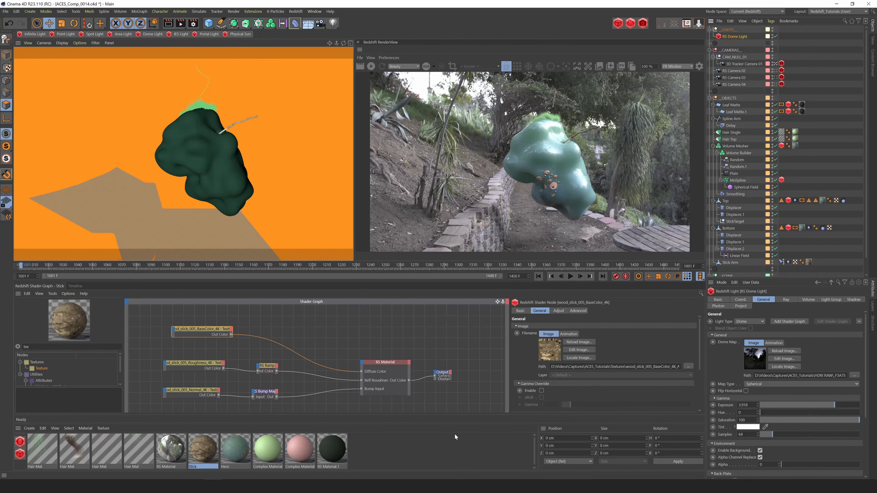
{"action": "left_click_drag", "start_coordinate": [385, 362], "coordinate": [373, 352]}
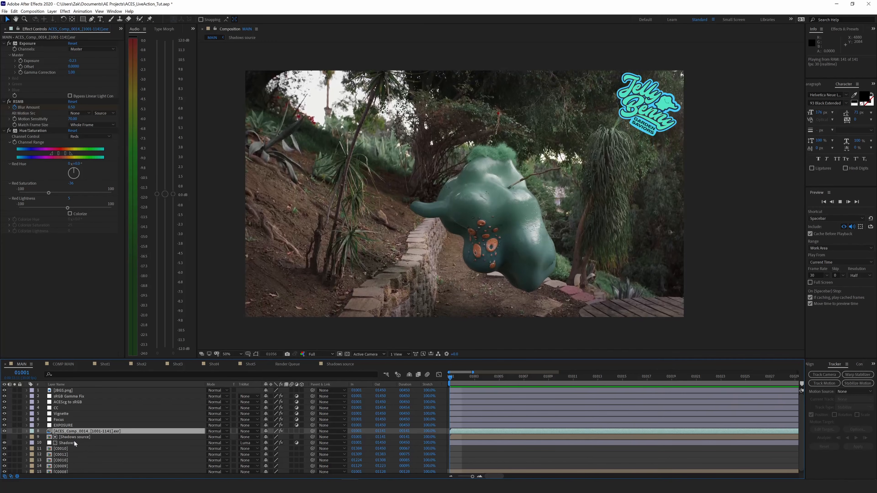
Switch back to After Effects and select the topmost C0010 footage layer in MAIN during playback
{"action": "left_click", "coordinate": [72, 449]}
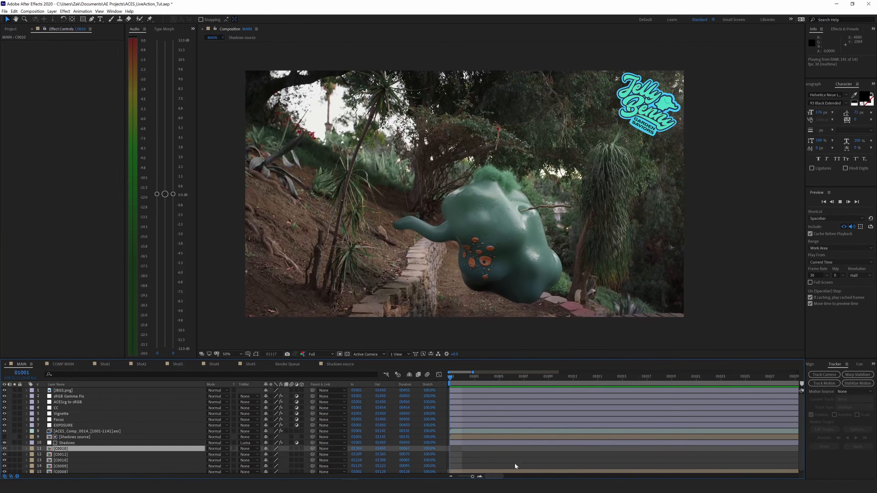